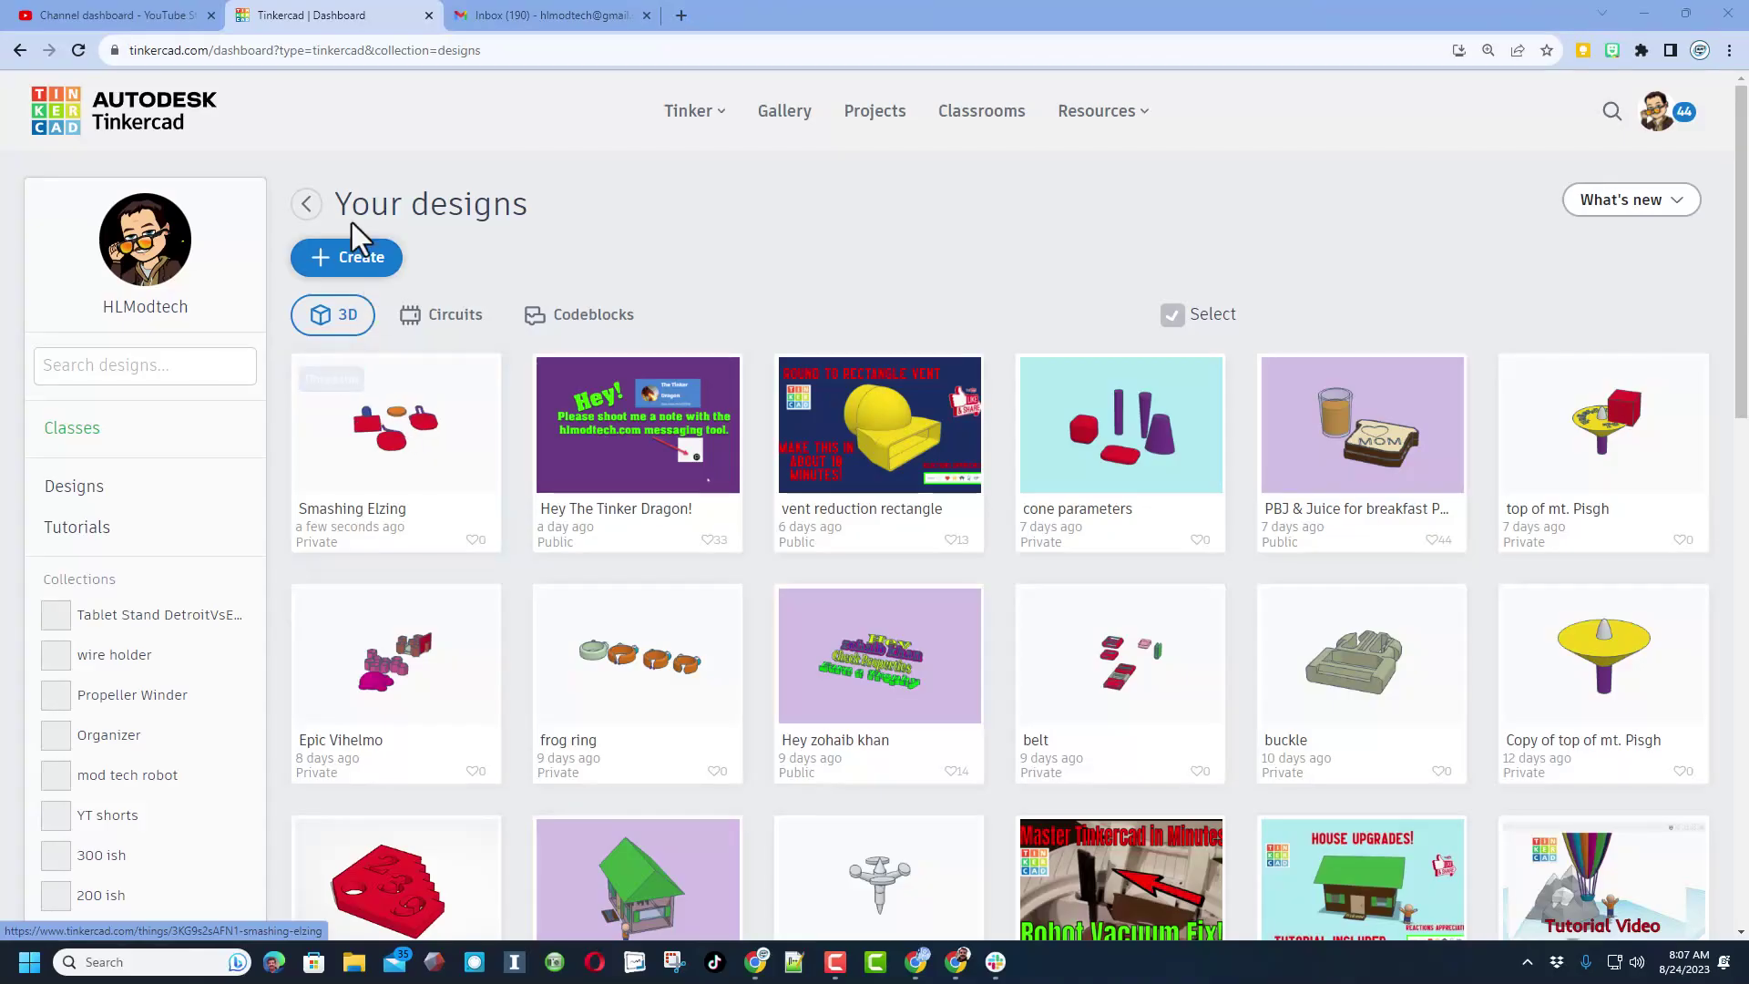
Create a new 3D design and rename it 'chess storage'
left_click(340, 257)
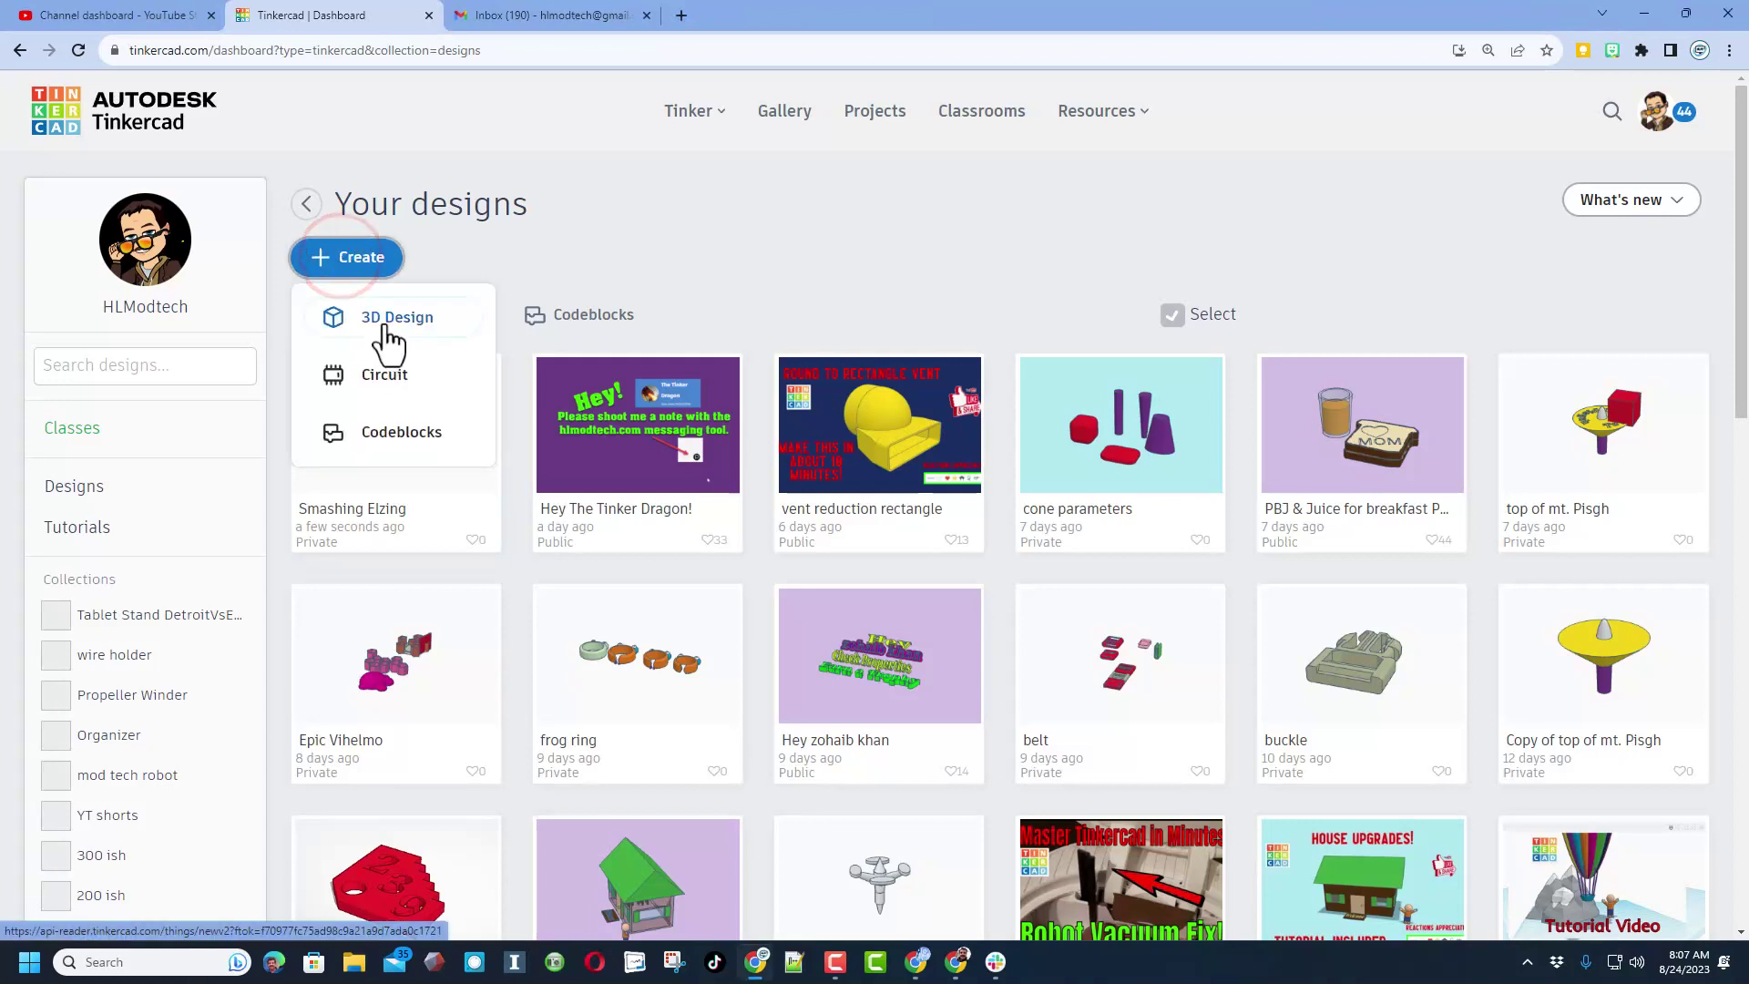
left_click(386, 320)
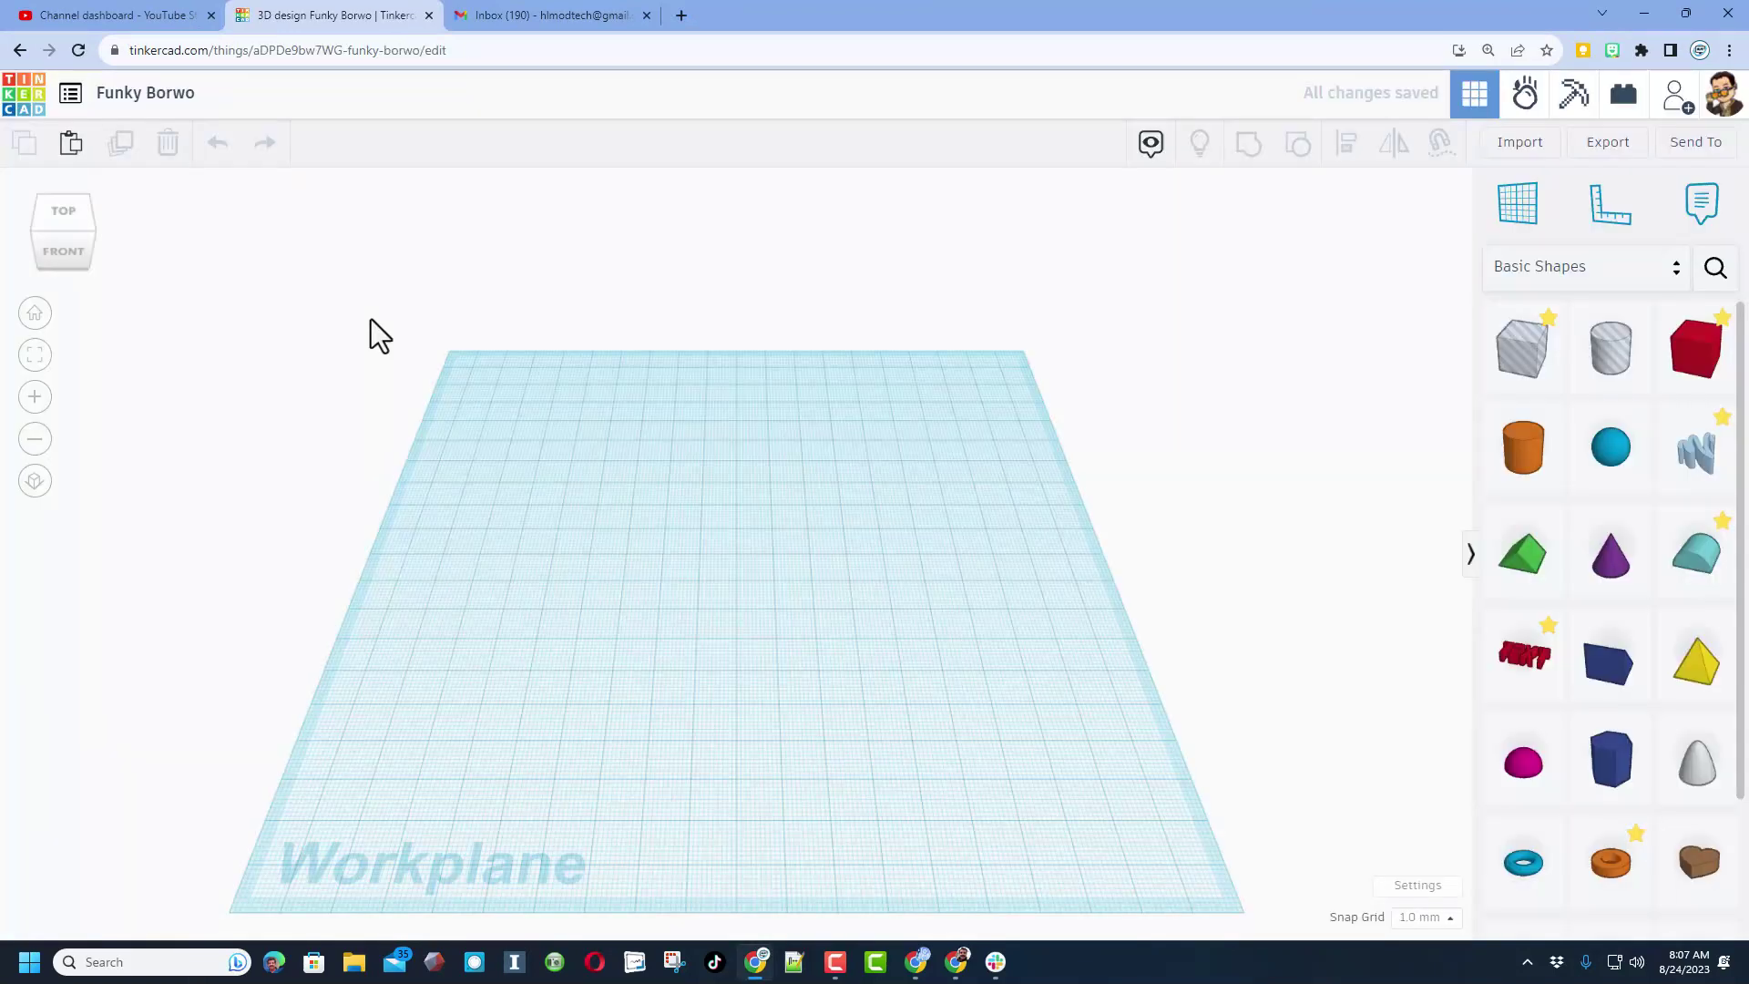
left_click(130, 95)
type("c")
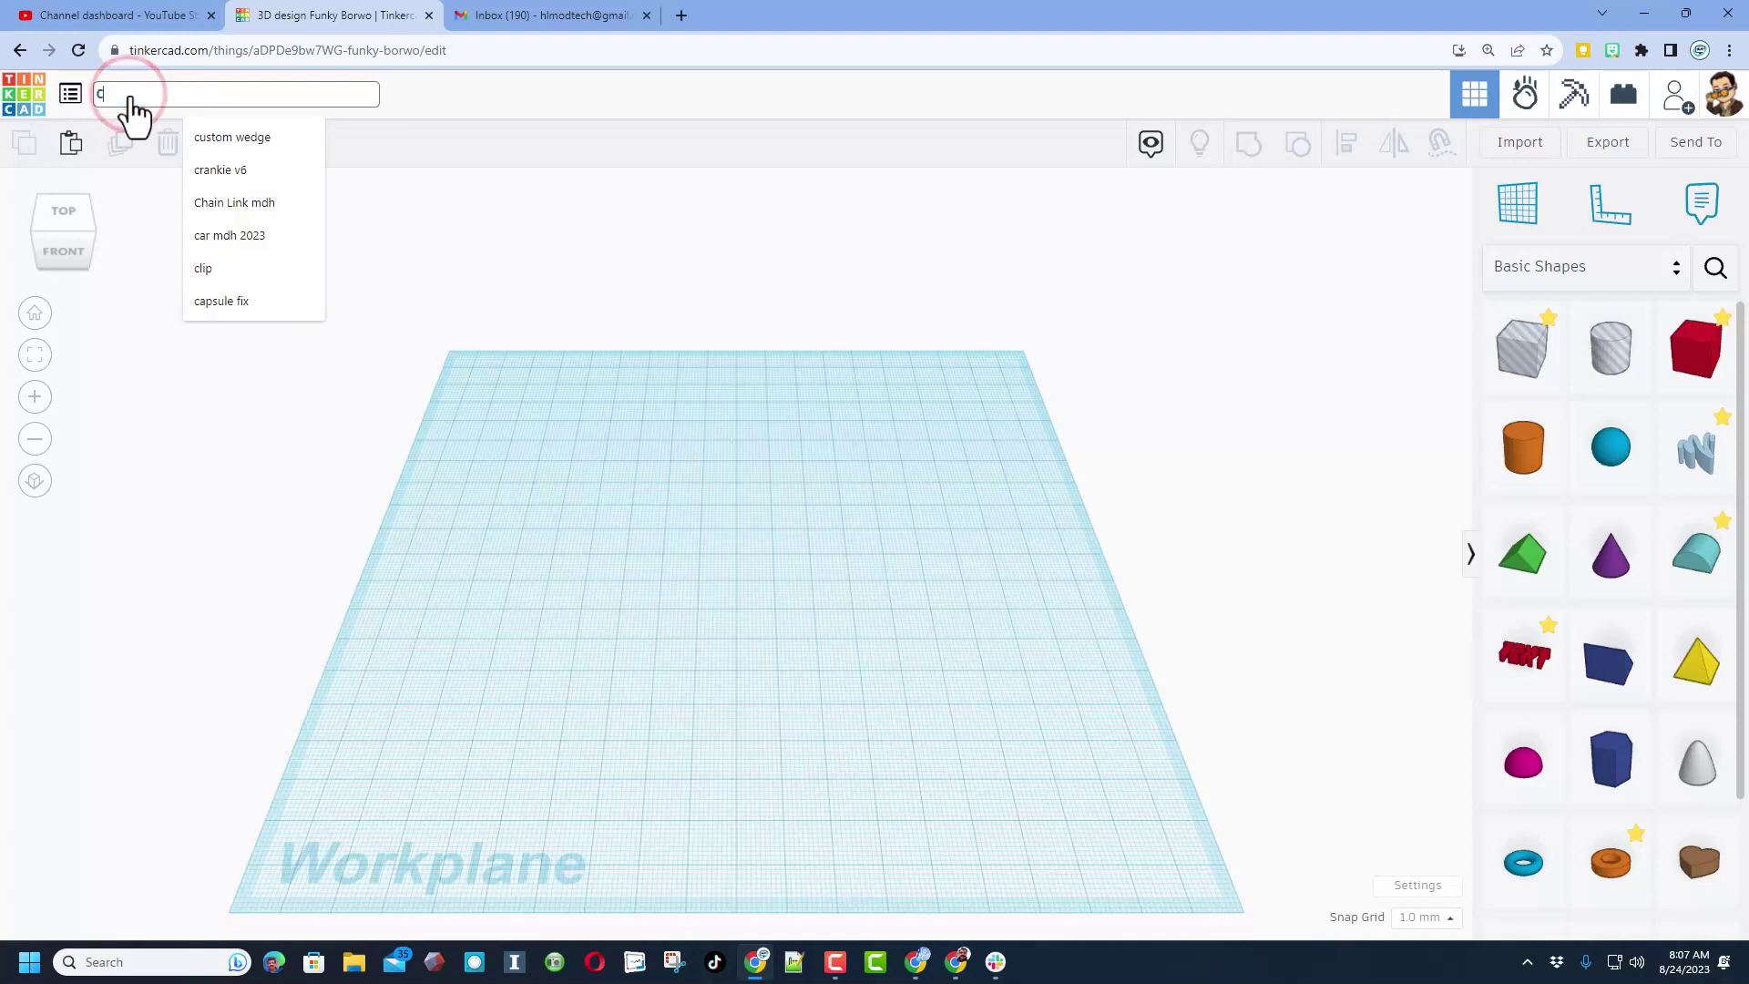
type("hess s")
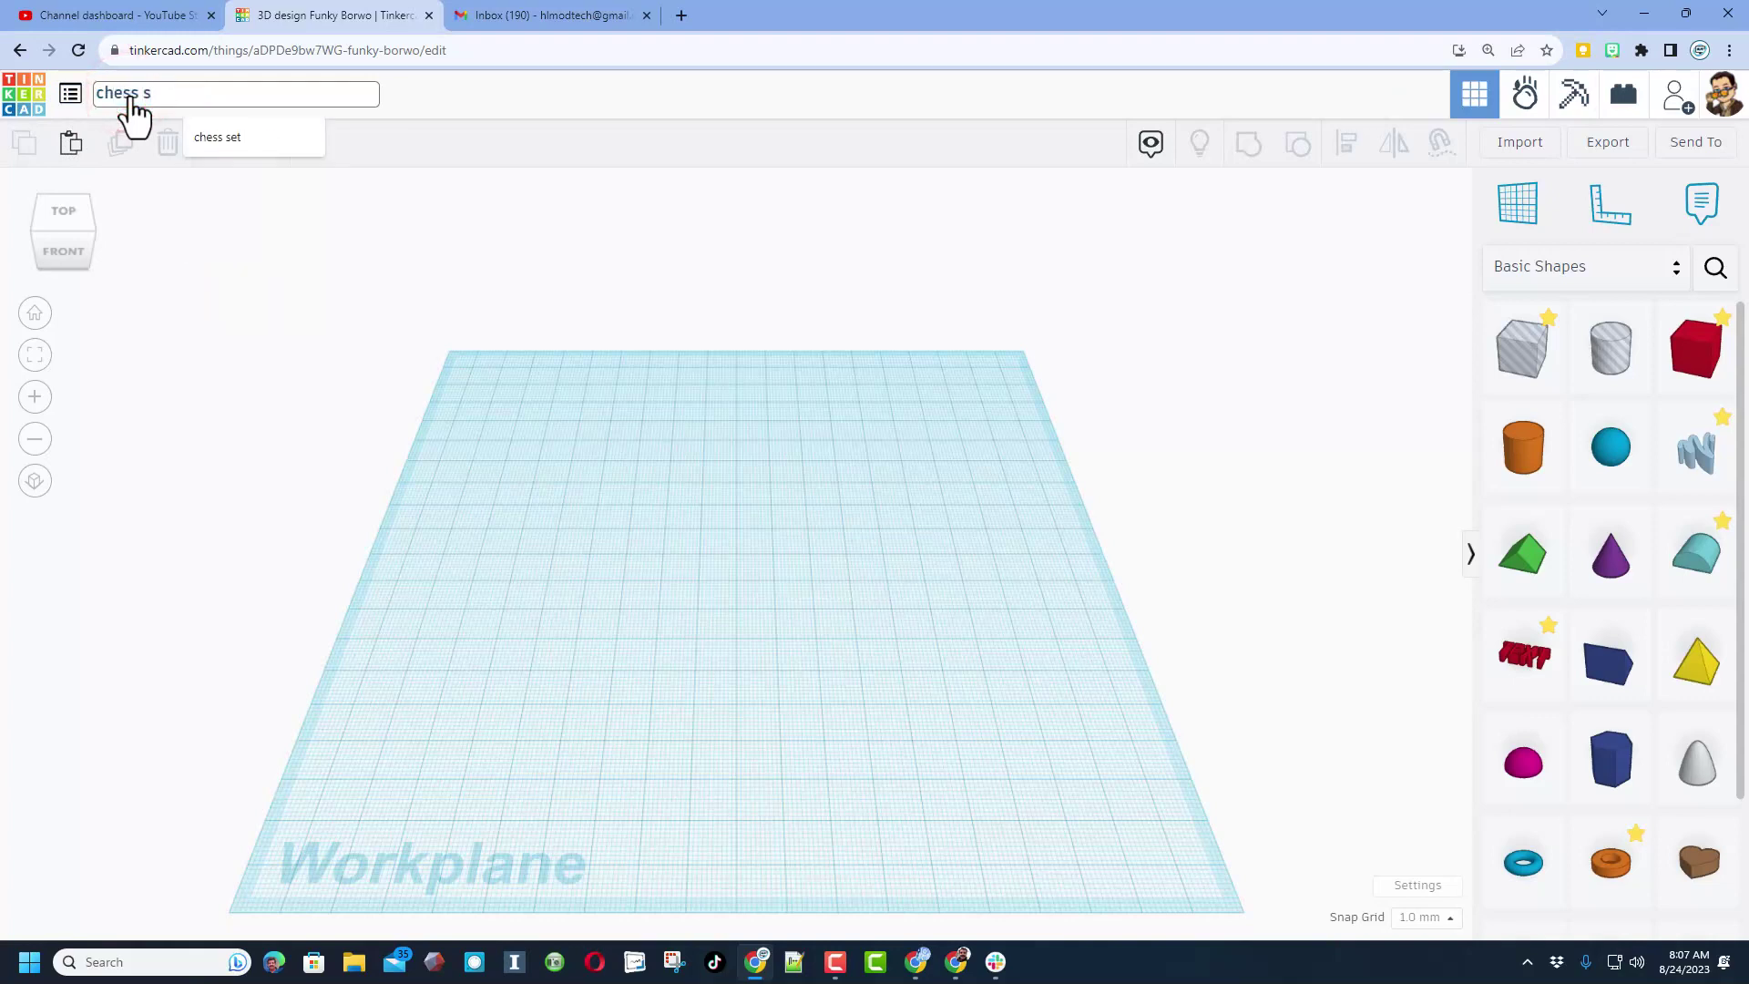
type("torage")
left_click(505, 428)
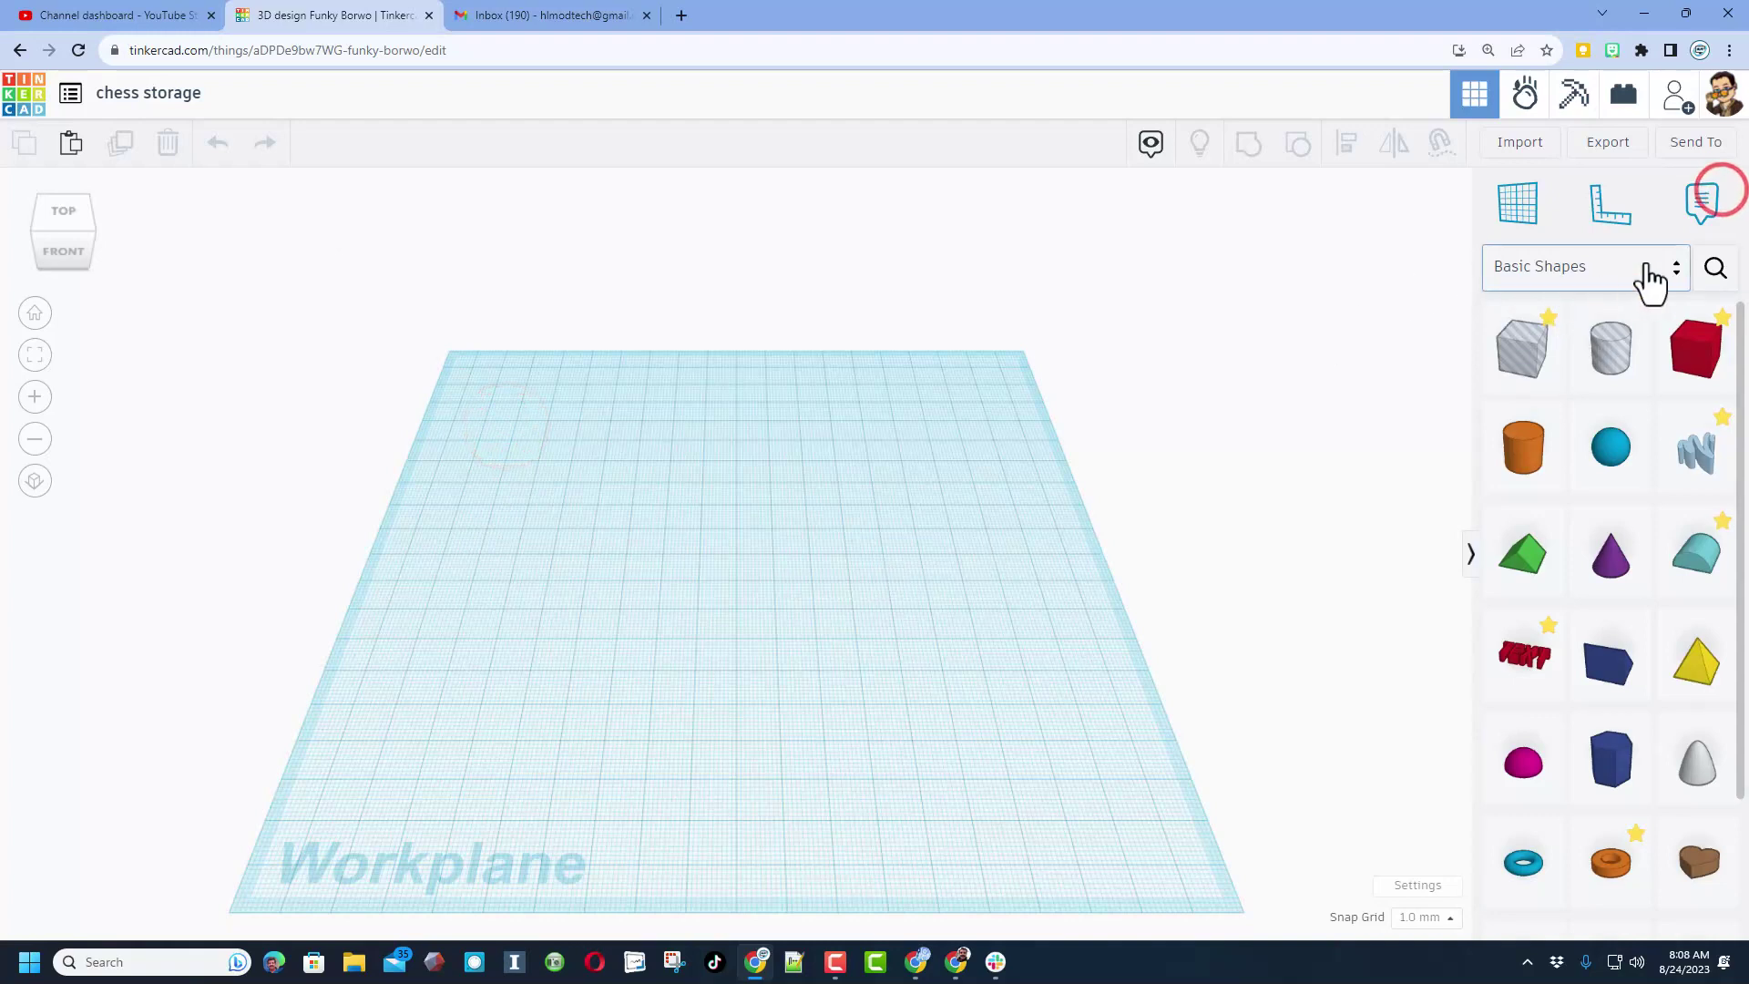
Find the Community SoftBox shape and place it on the workplane toward the back left
left_click(1718, 270)
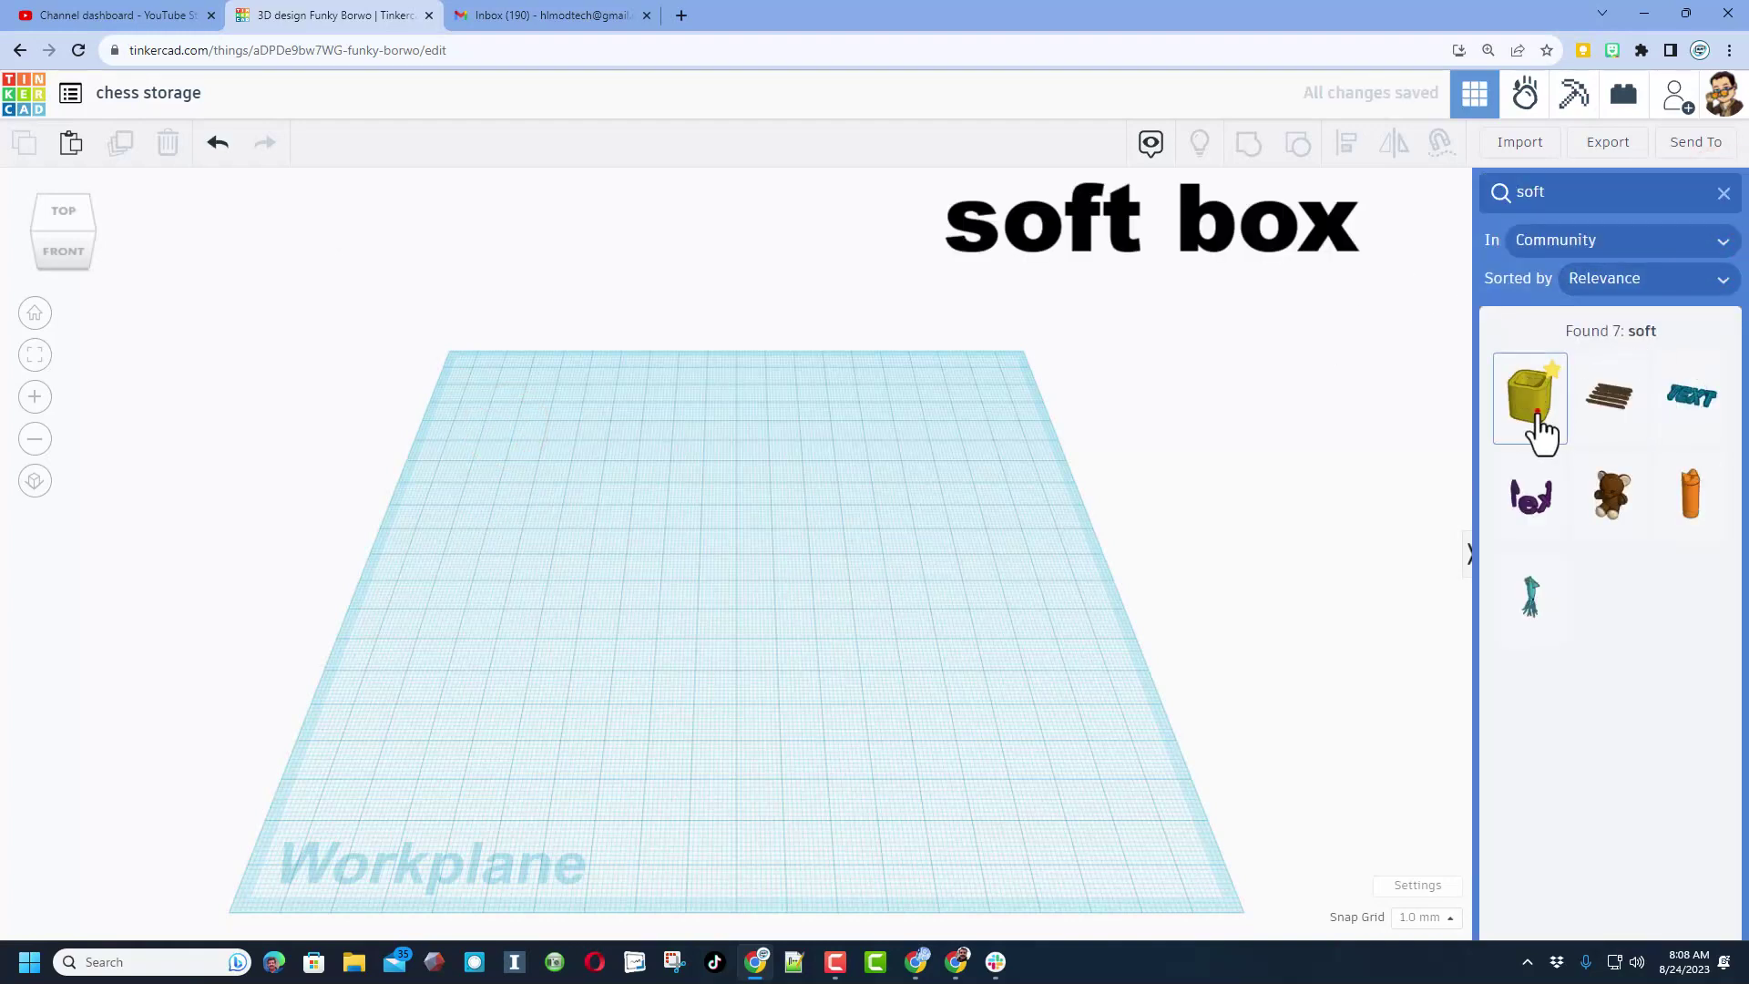
left_click_drag(1540, 423, 534, 512)
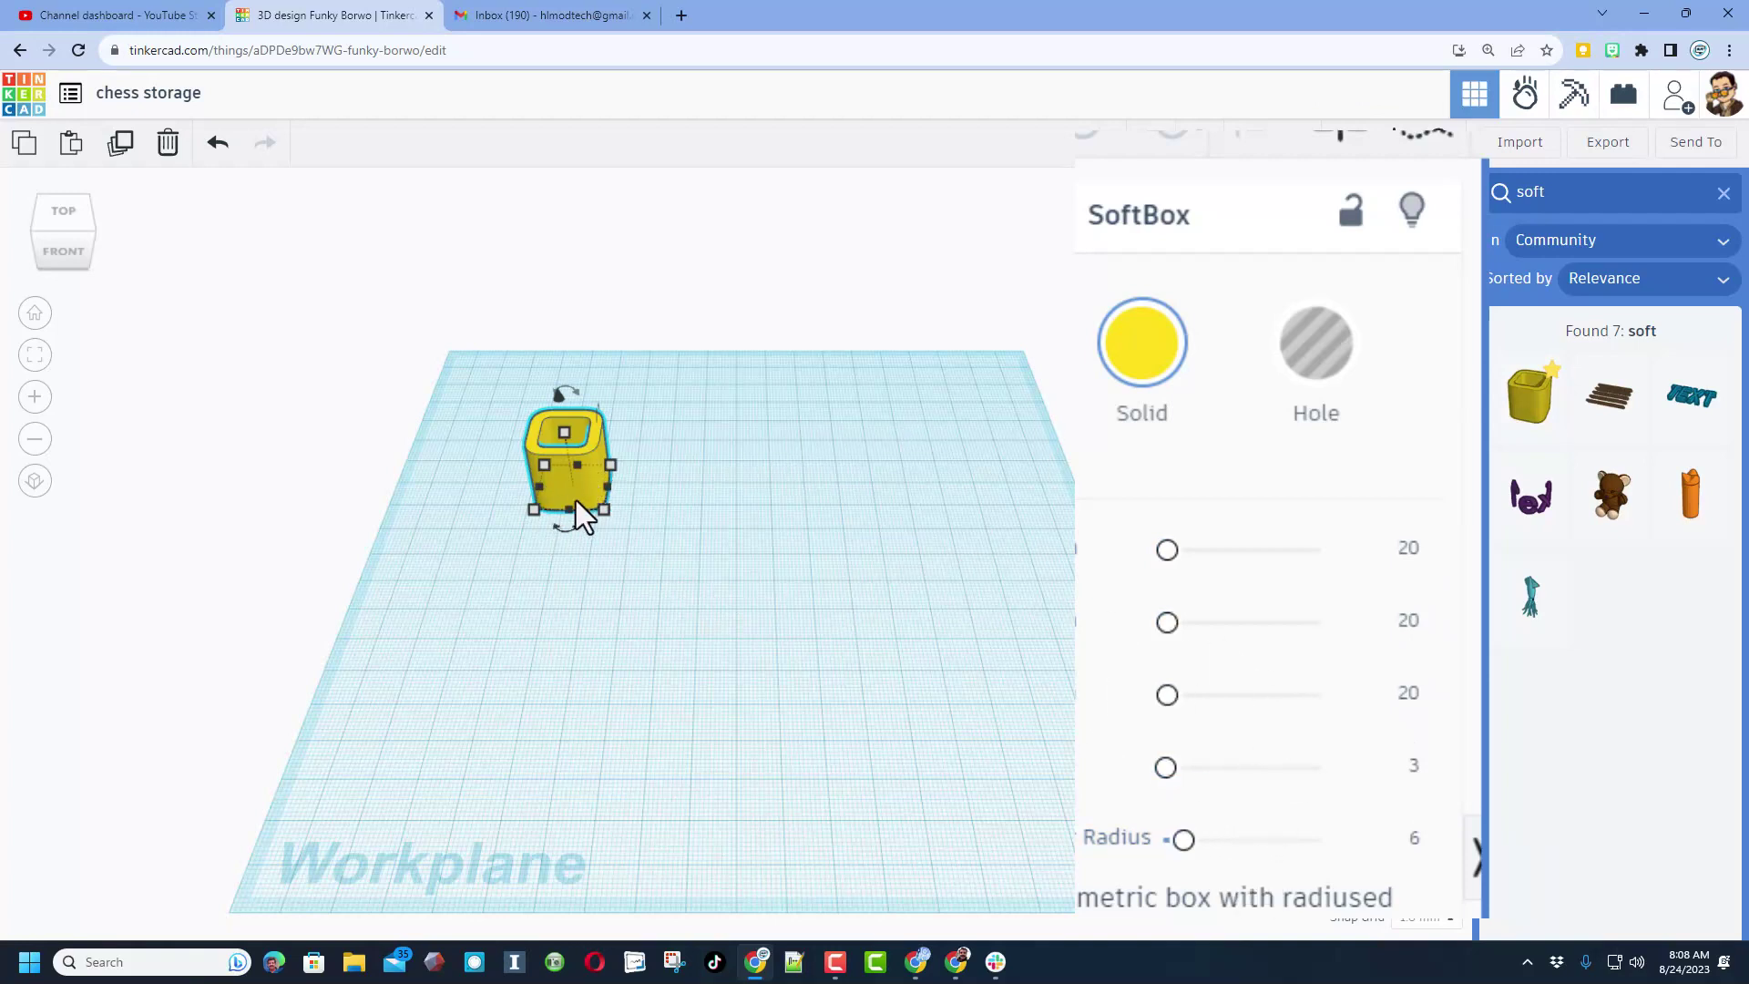
left_click_drag(587, 505, 519, 456)
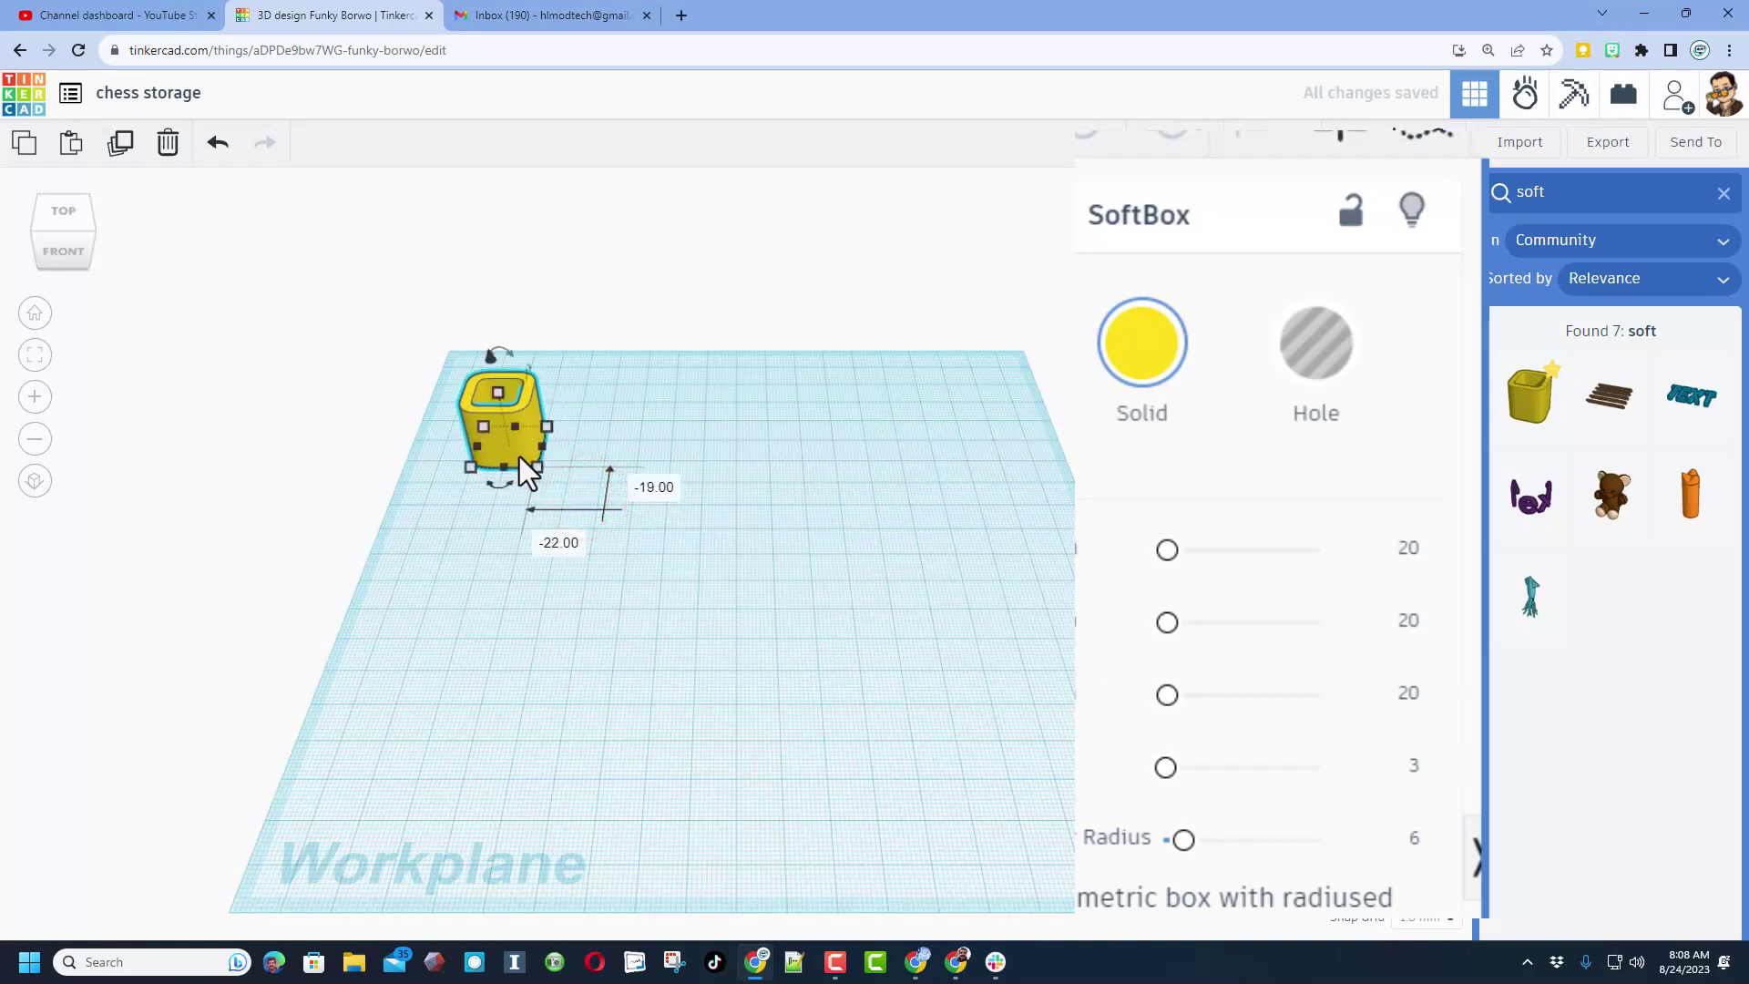
Size the SoftBox to 150 × 150, height 2, with wall 80
left_click(1410, 547)
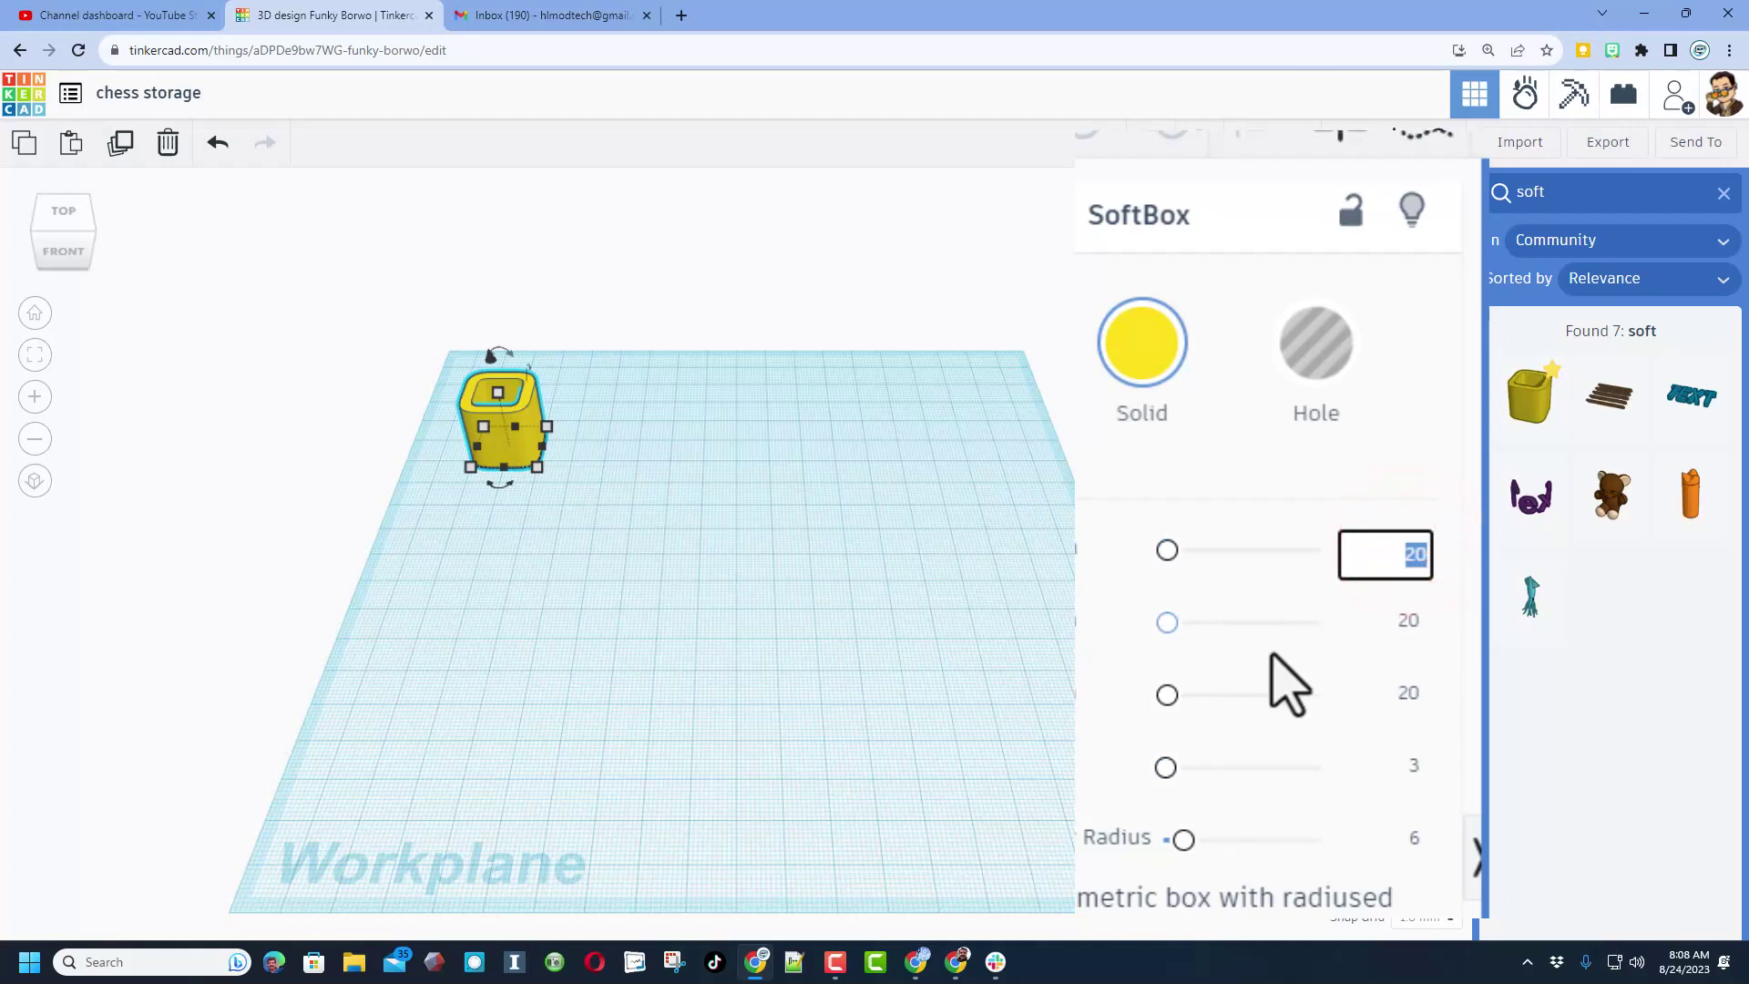
type("150")
key("Return")
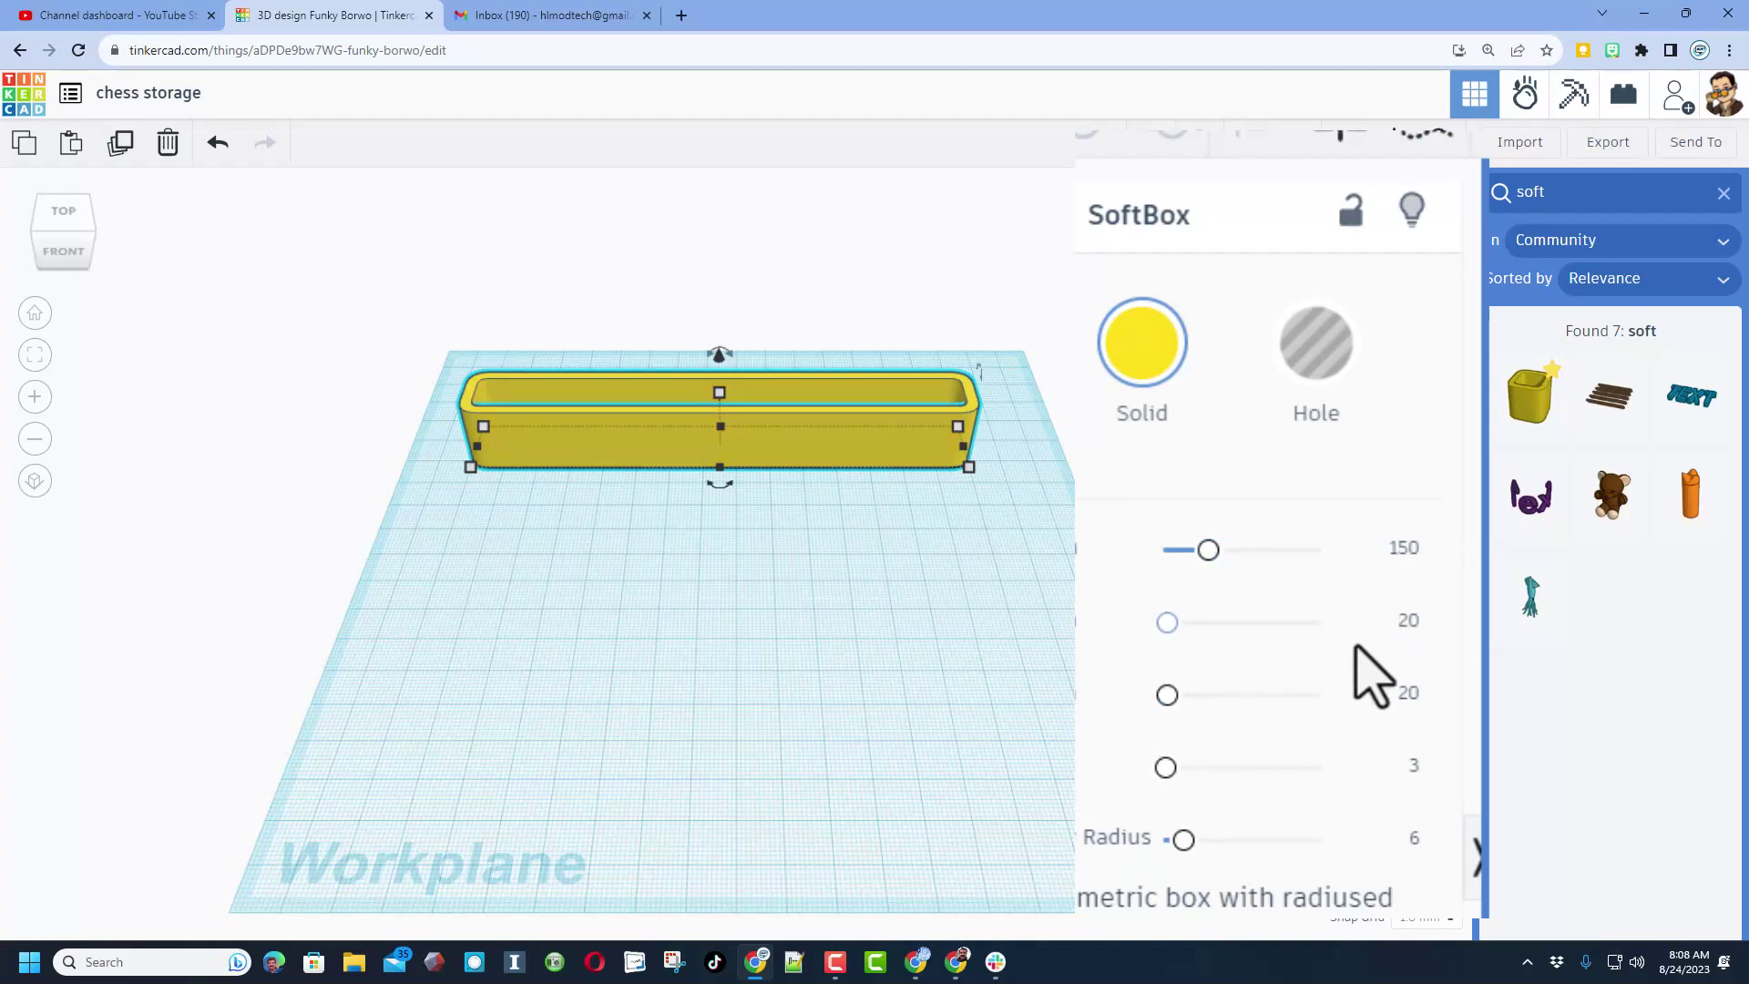
left_click(1406, 623)
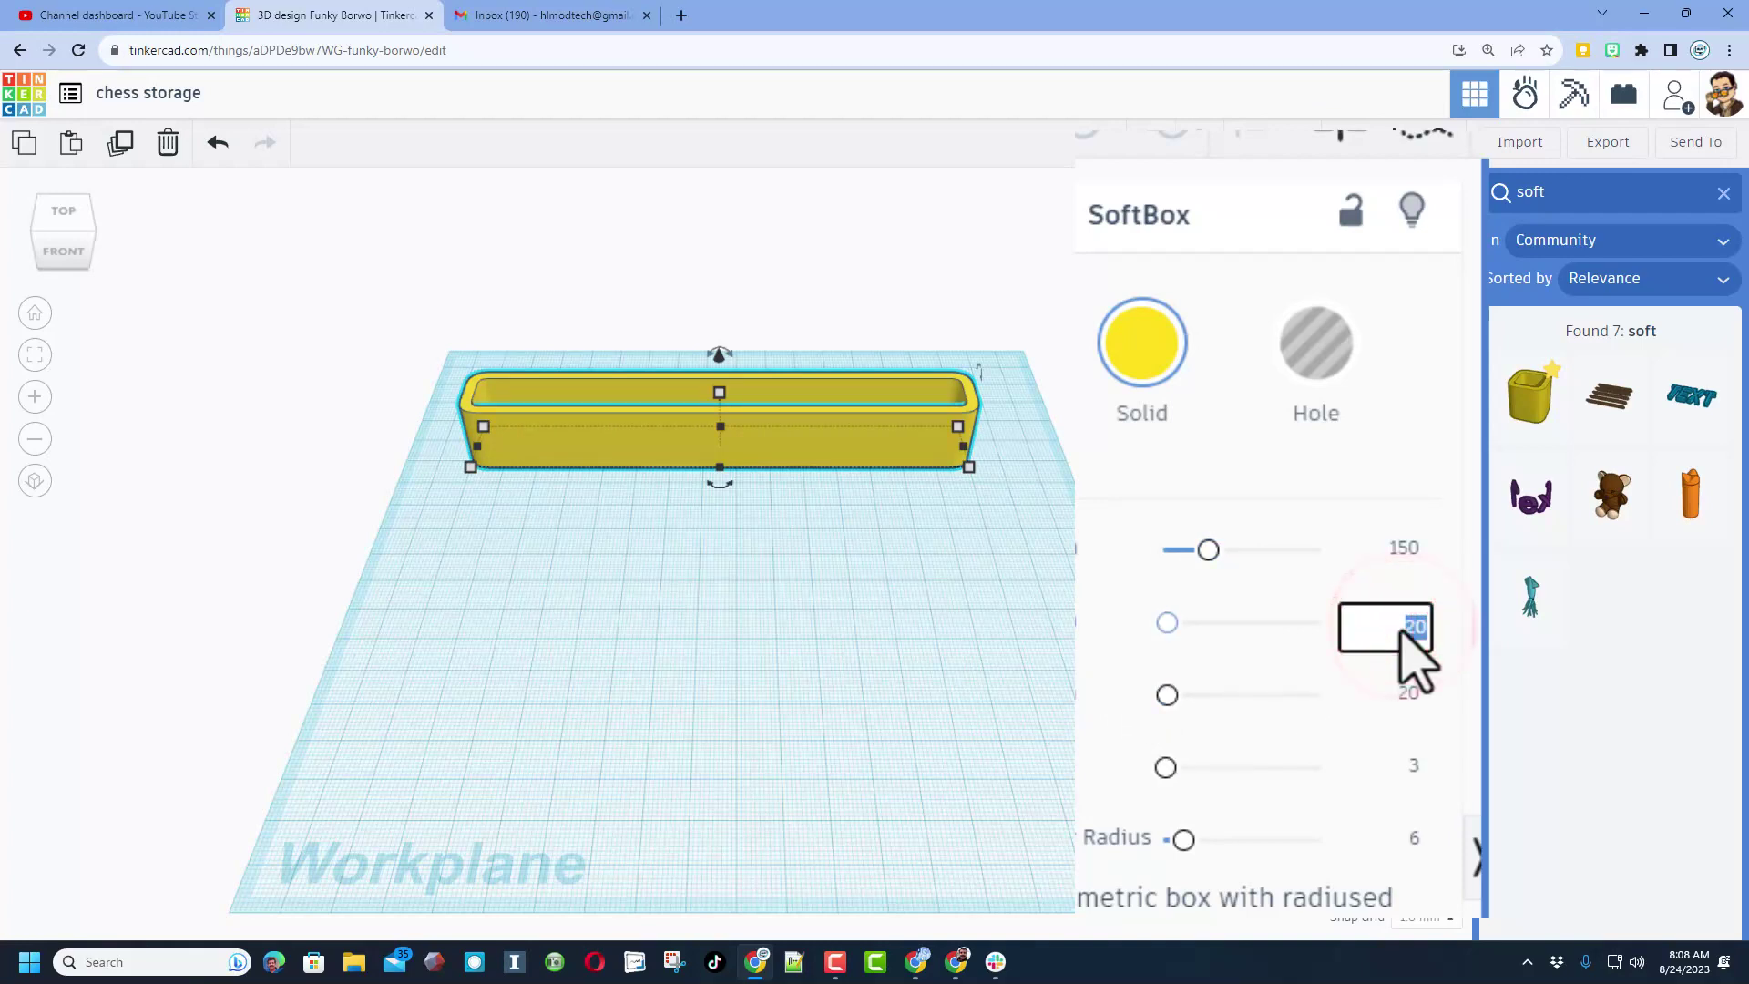
type("150")
key("Return")
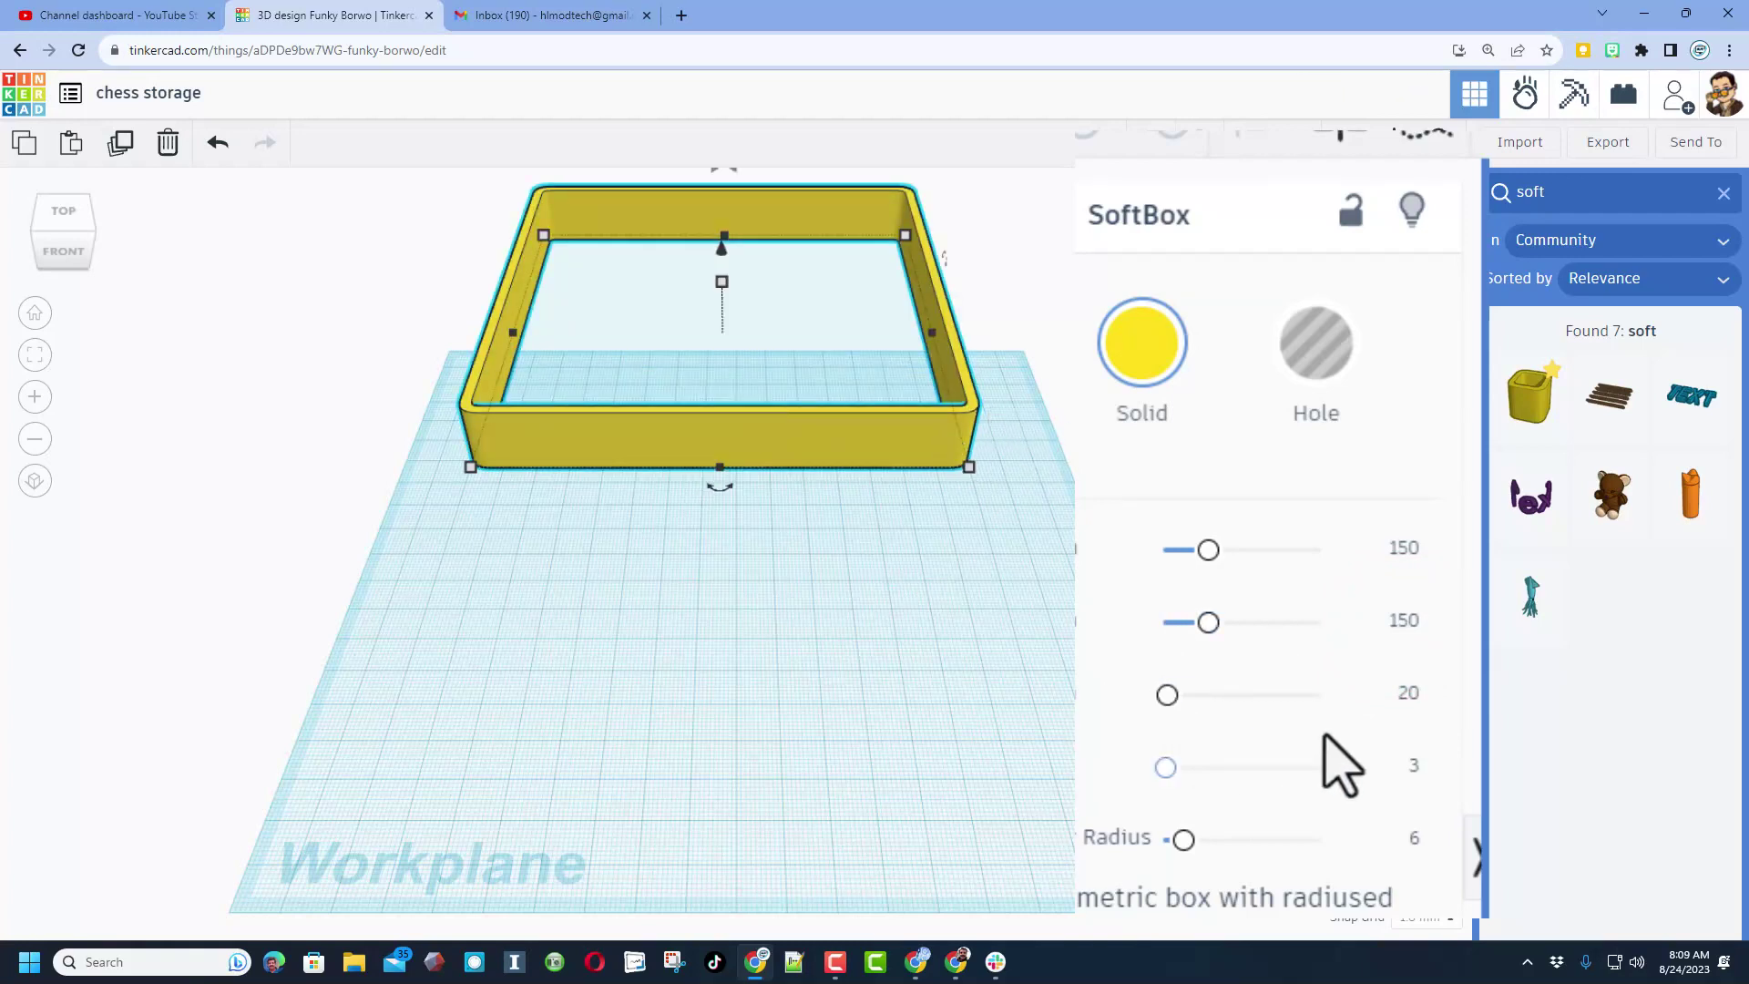
left_click(1410, 696)
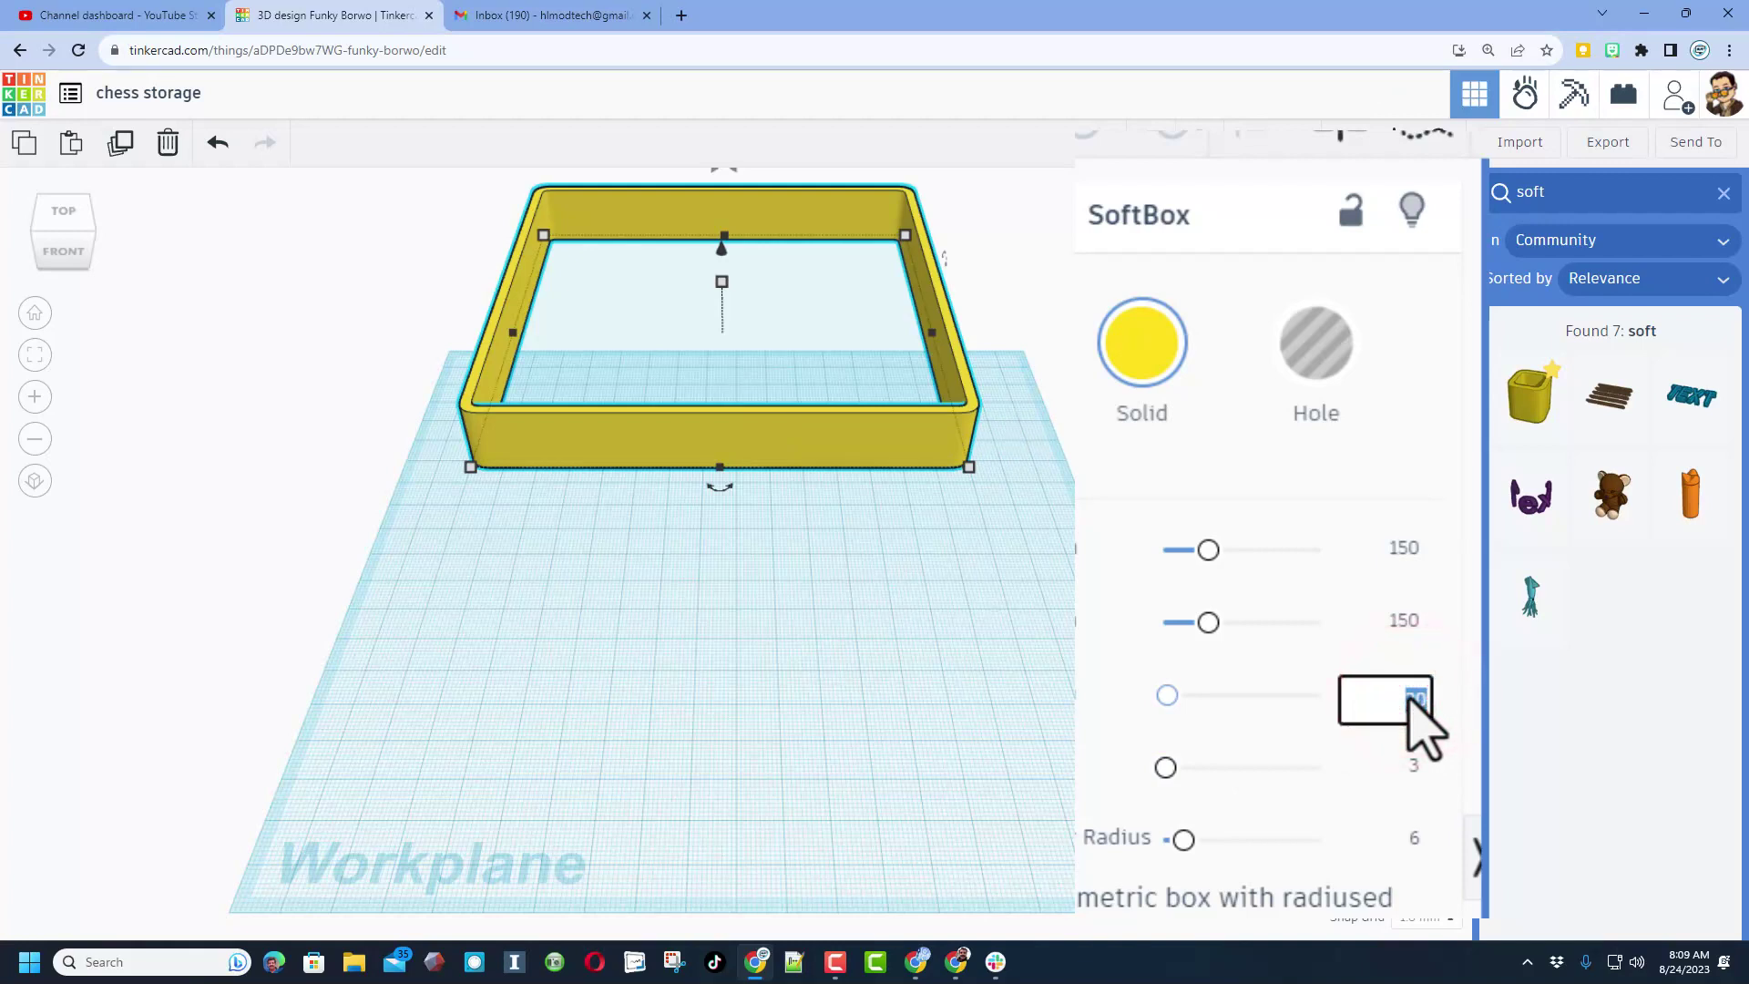
type("2")
key("Return")
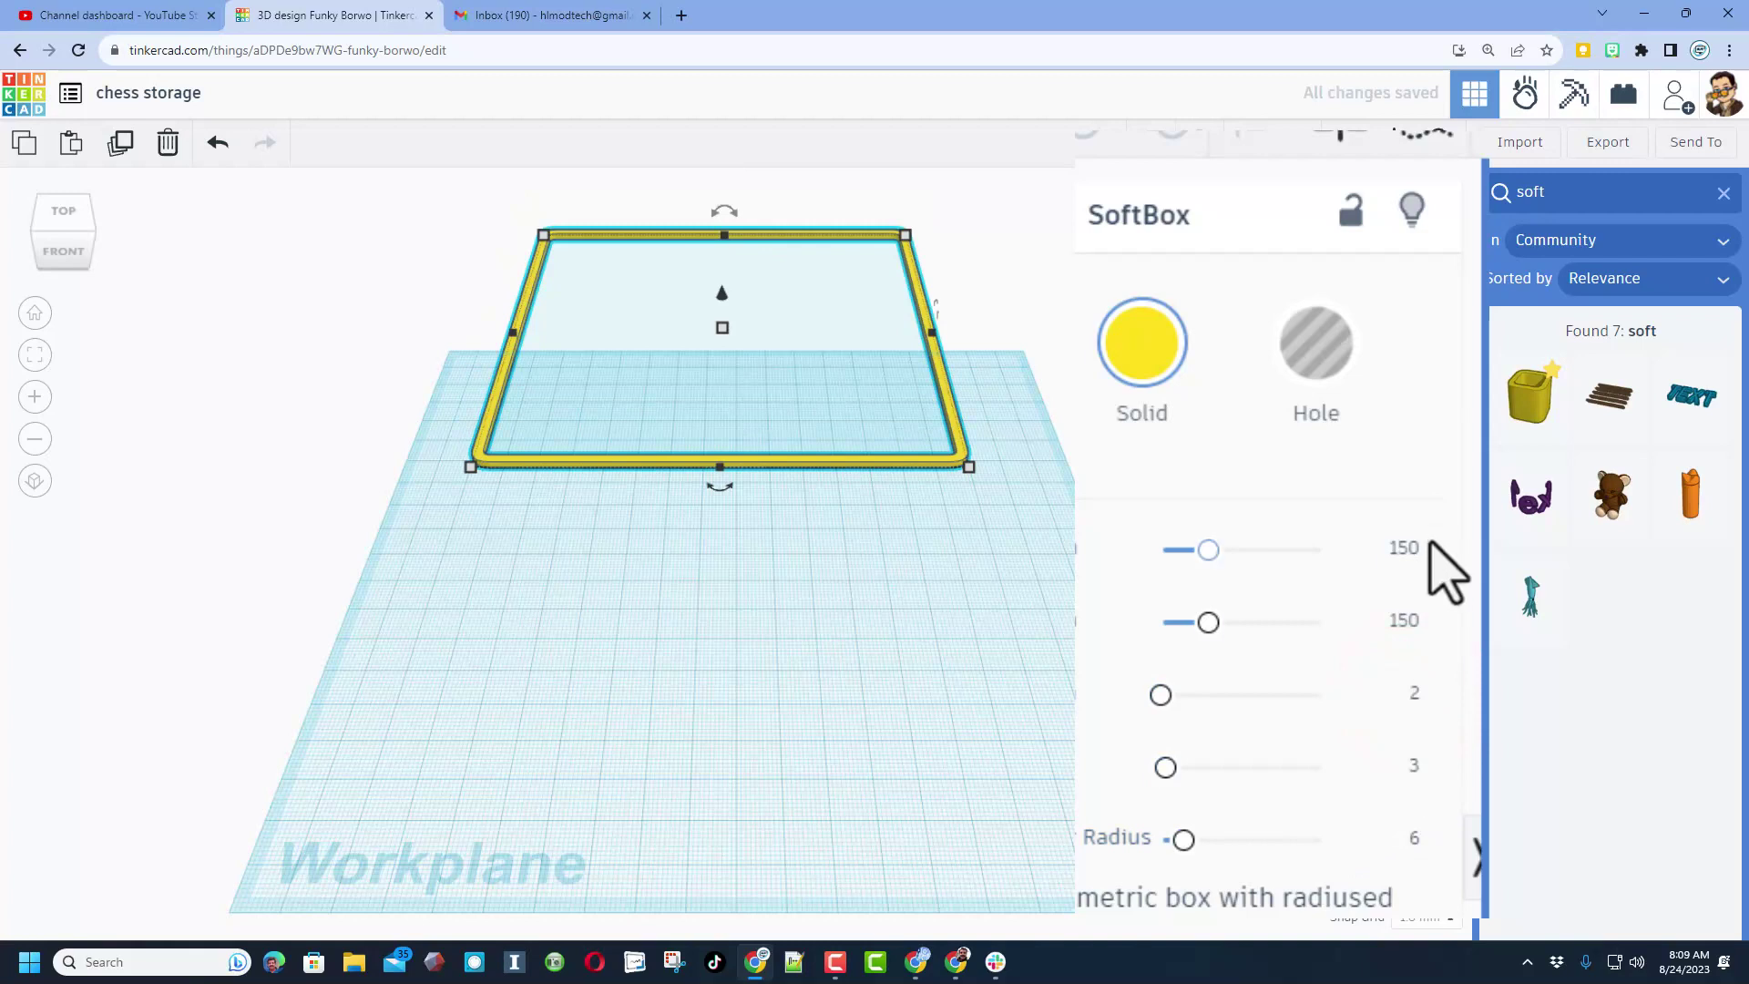
left_click(1414, 770)
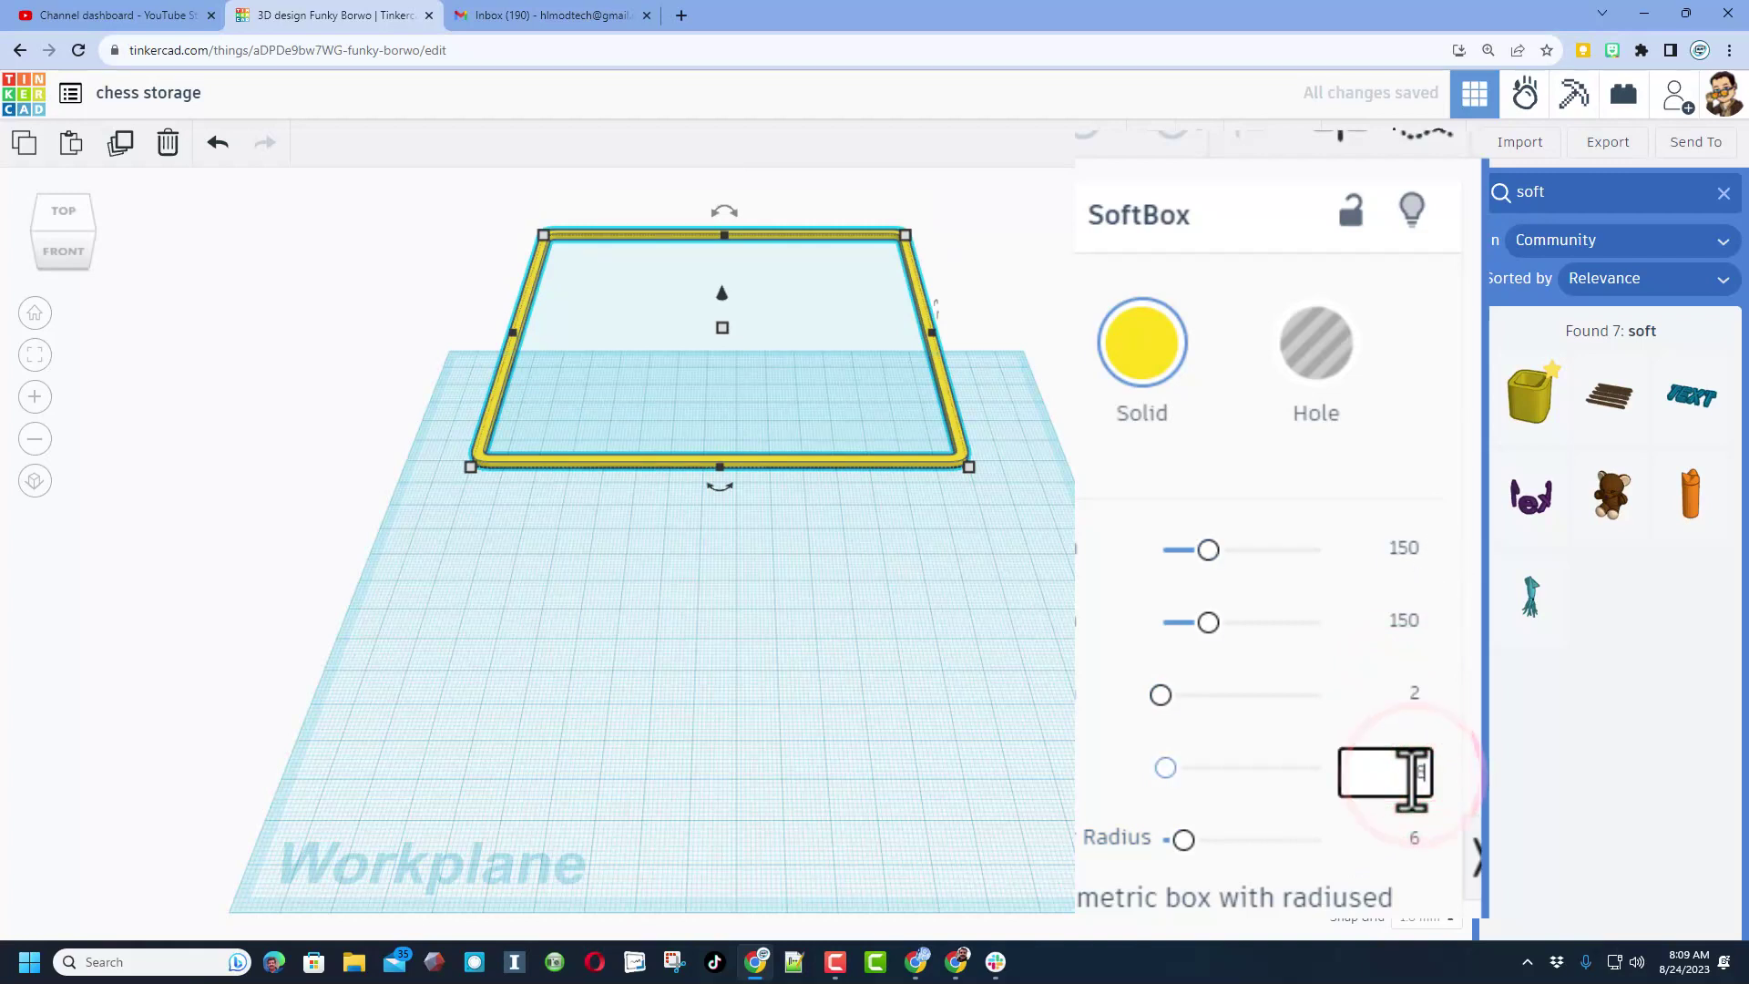
type("80")
key("Return")
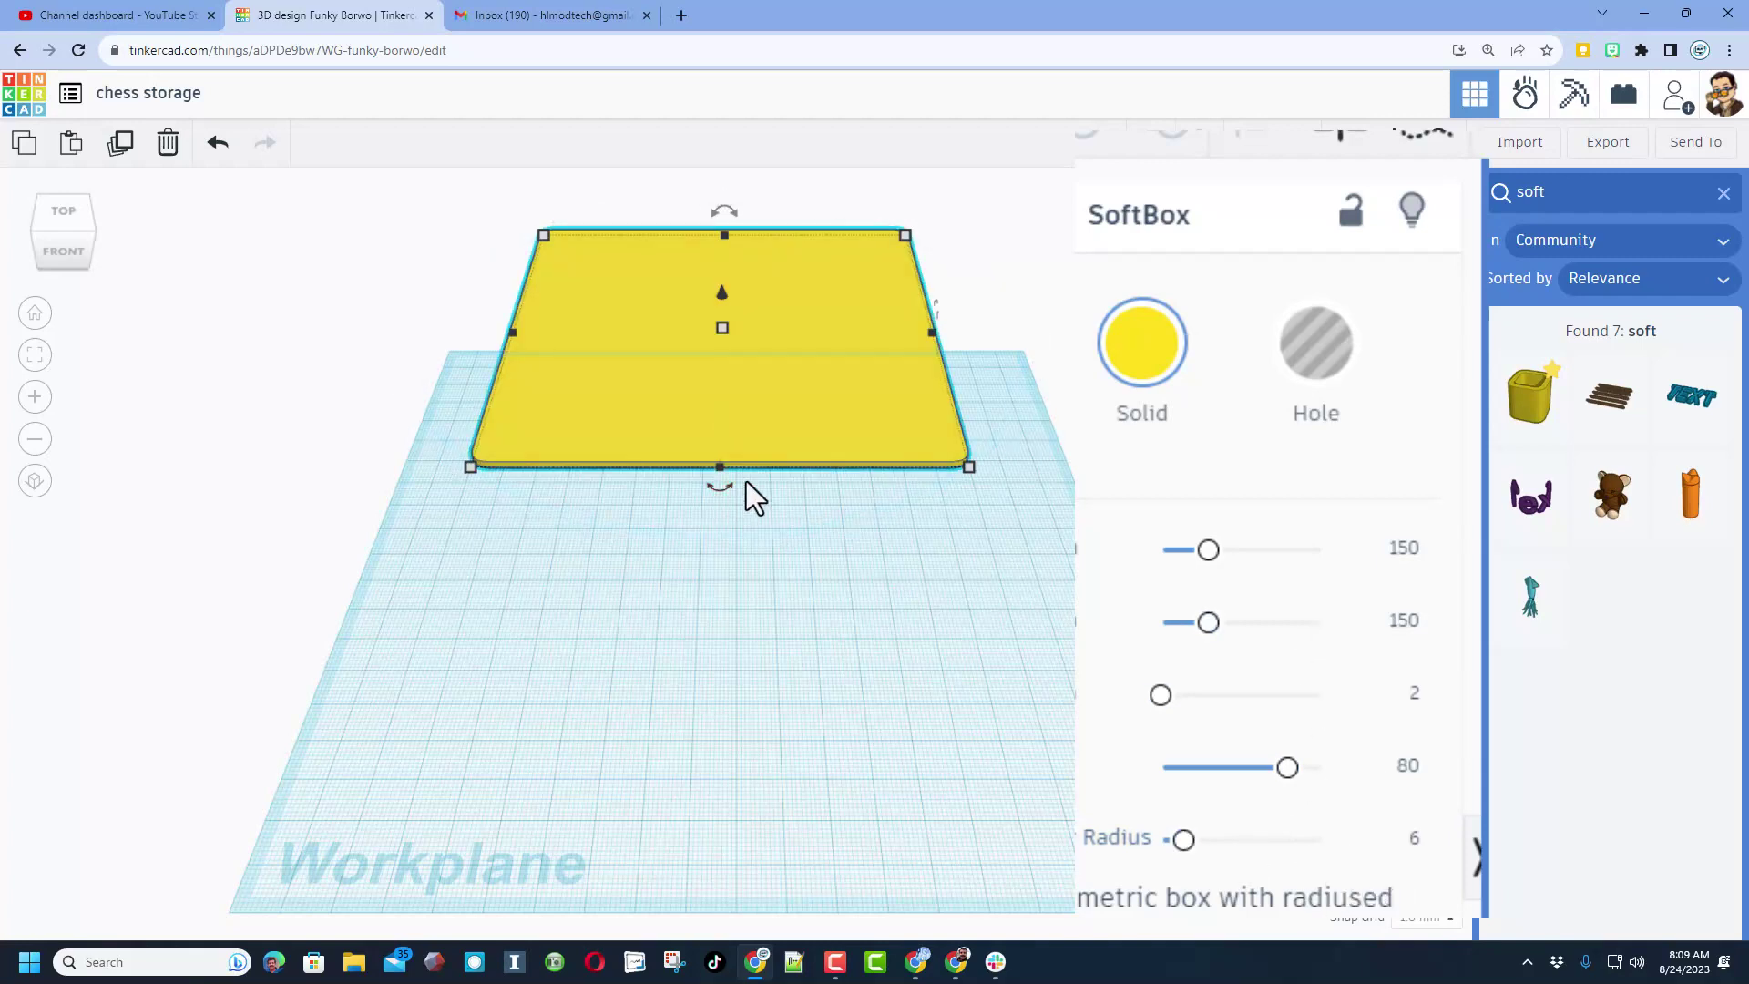
Move the flat plate forward onto the workplane and duplicate it
left_click_drag(747, 428, 747, 713)
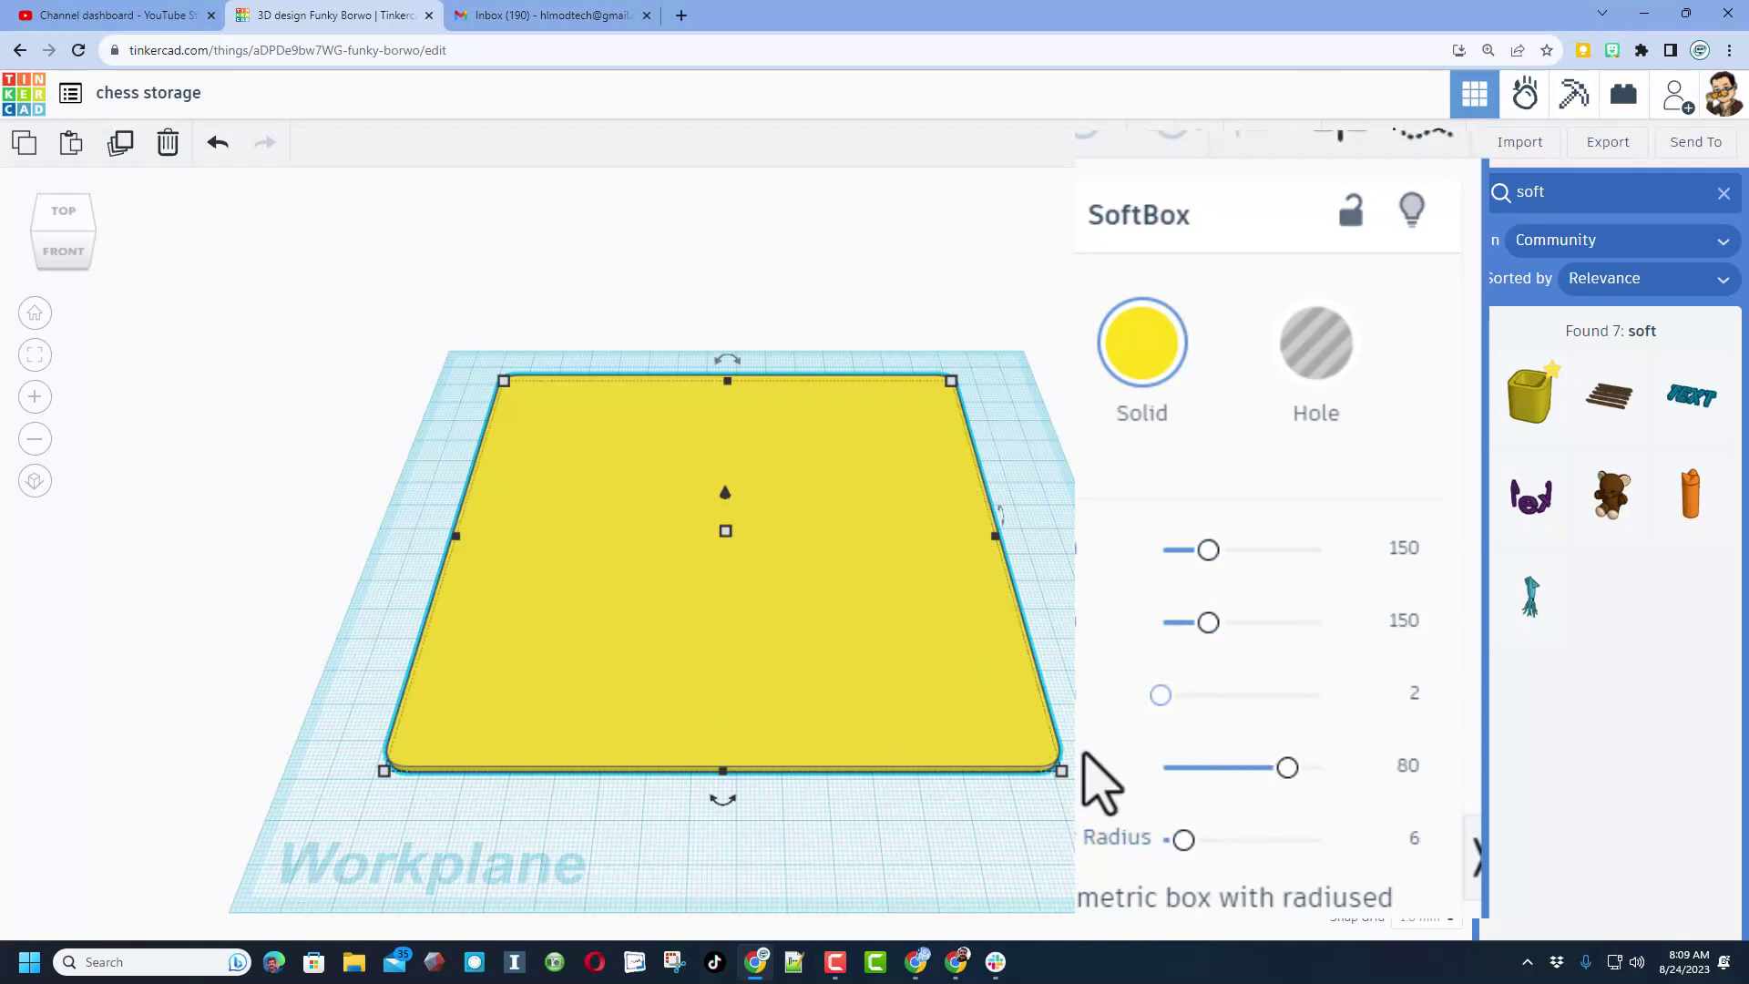
scroll(669, 709, "up", 1)
right_click_drag(670, 707, 654, 659)
key("ctrl+d")
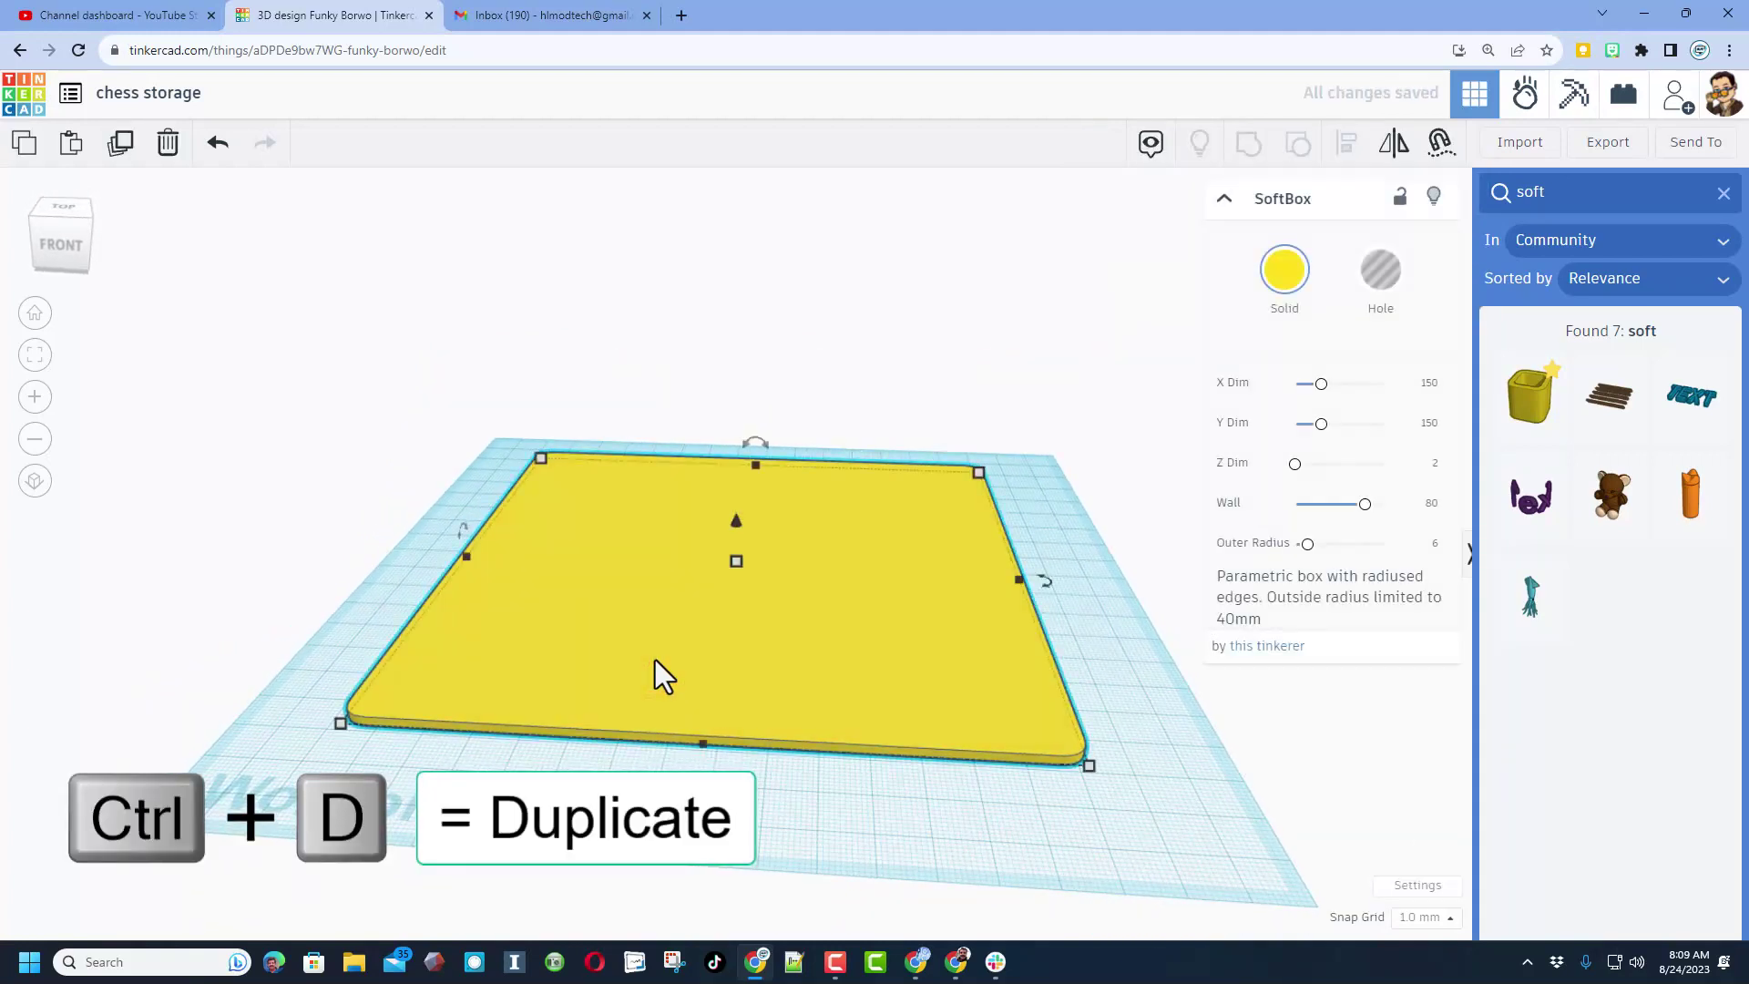
Set a workplane on the plate's top face and drop the duplicate onto it
left_click(1724, 194)
left_click(1514, 219)
left_click(829, 596)
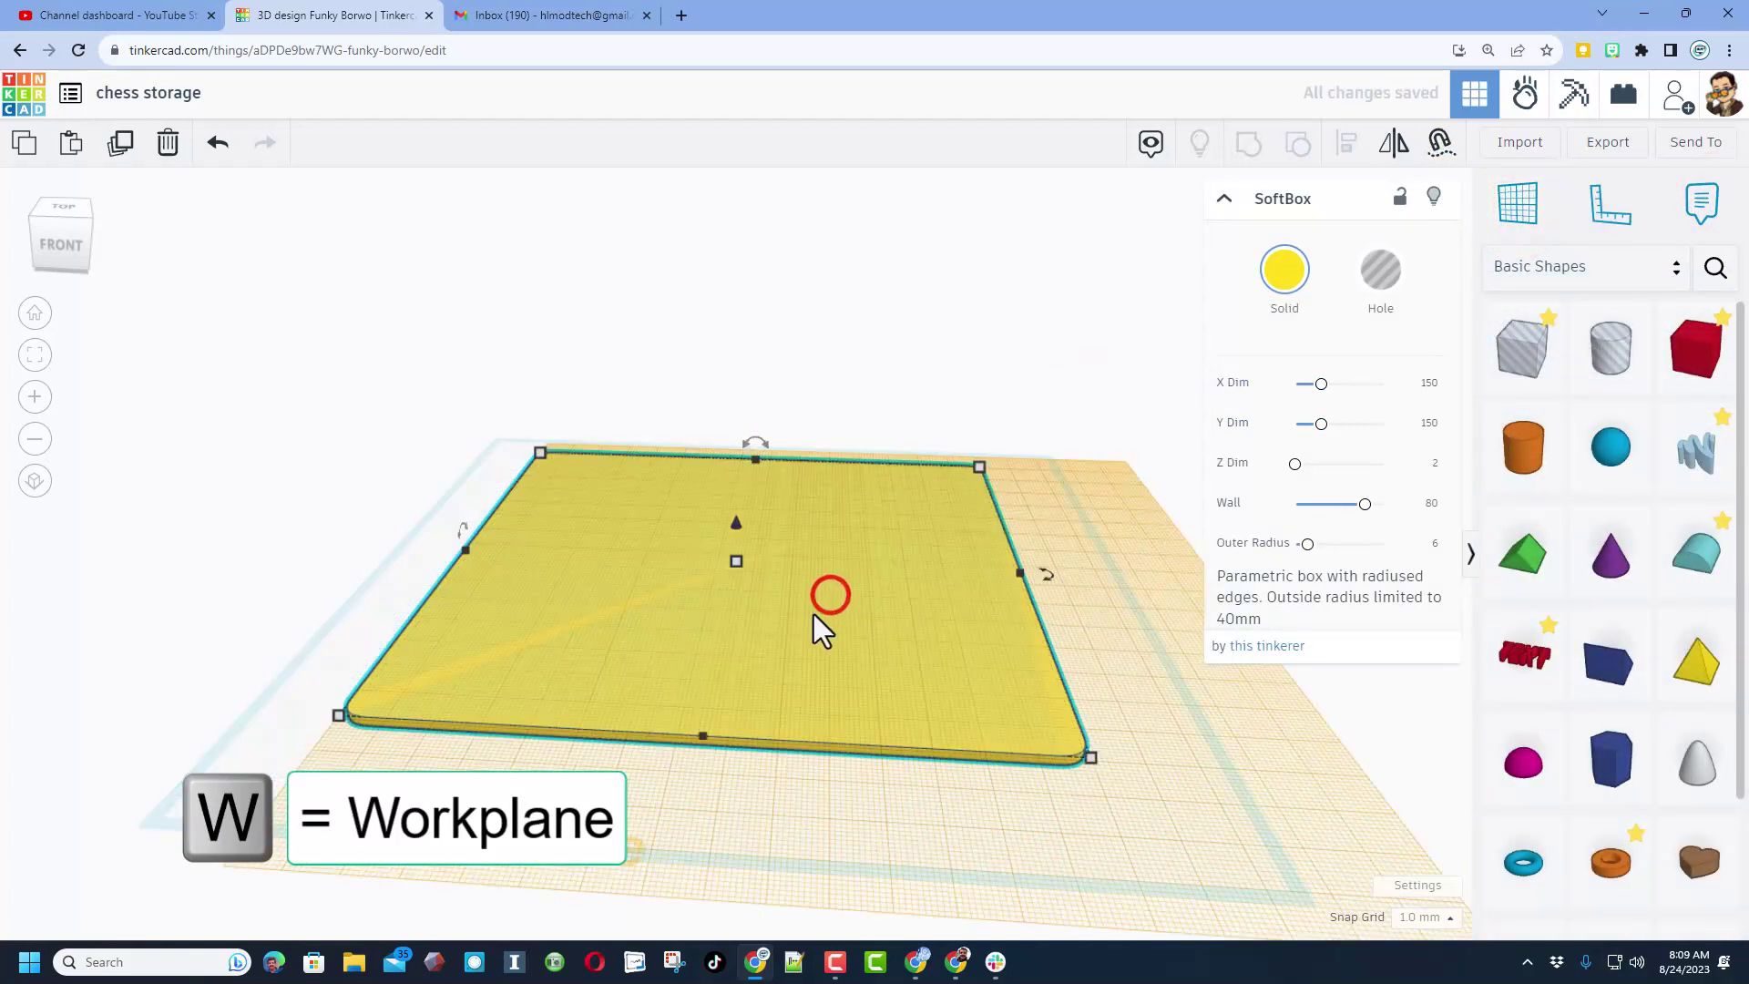
left_click(709, 631)
key("d")
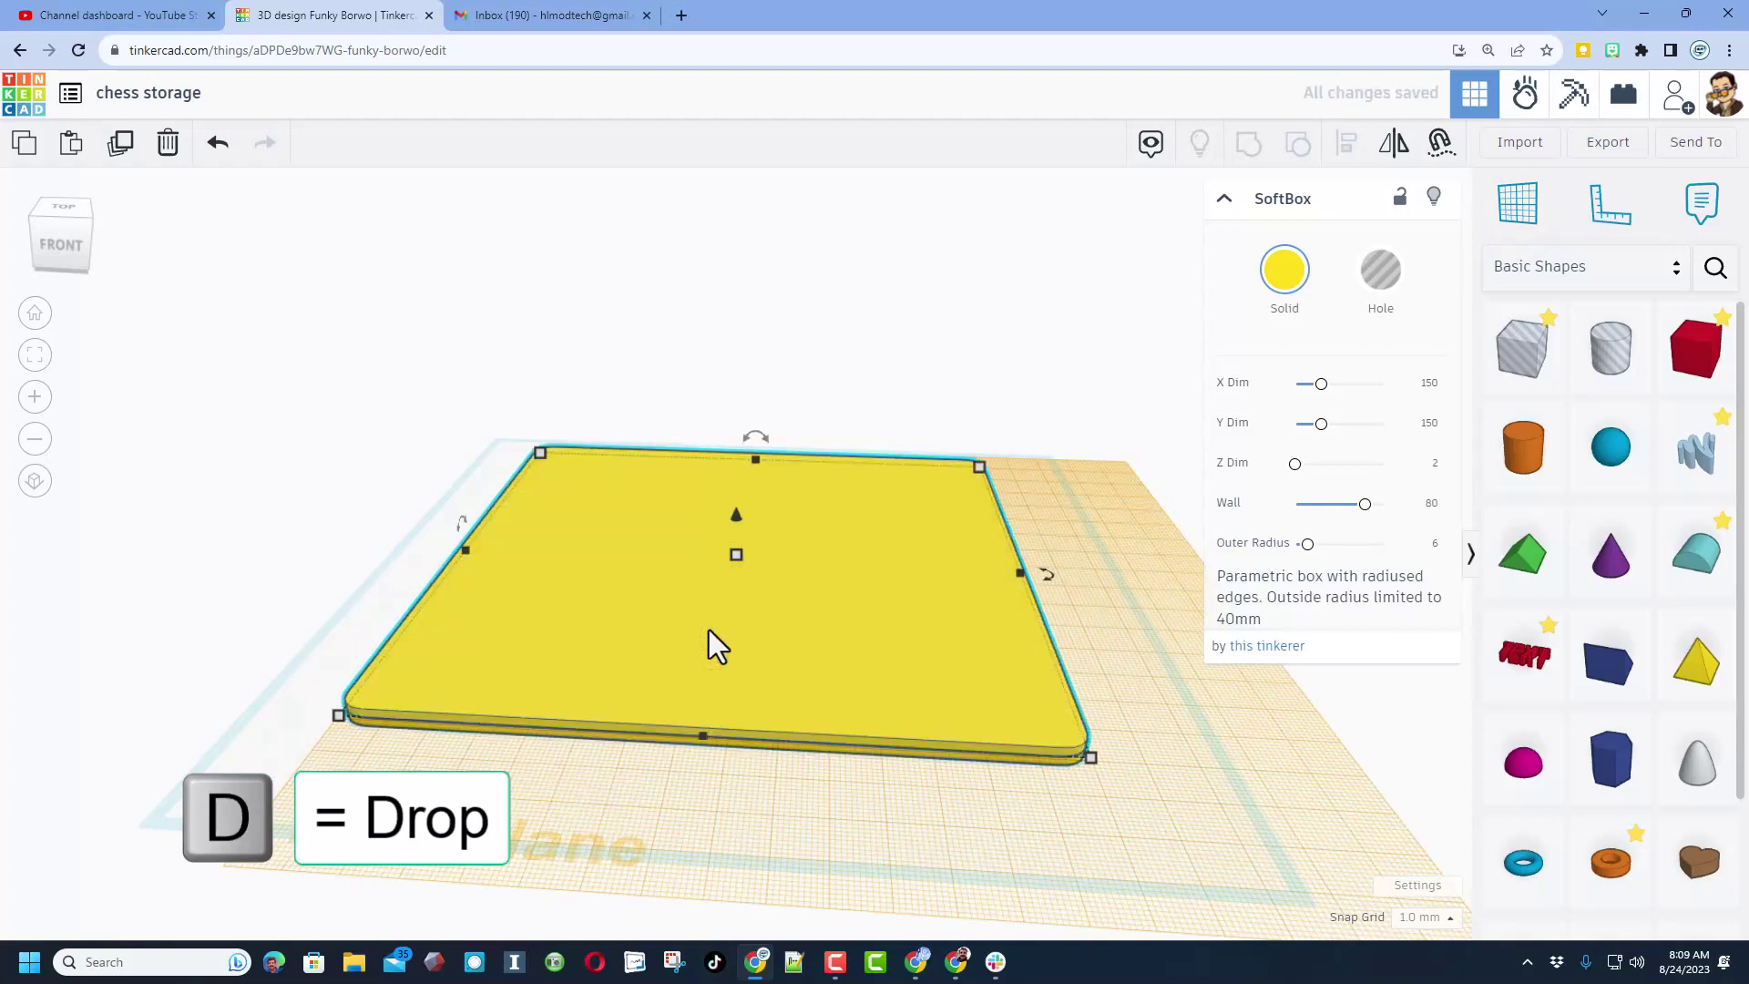
mouse_move(574, 795)
right_mouse_down()
mouse_move(561, 773)
mouse_move(589, 727)
mouse_move(560, 806)
right_mouse_up()
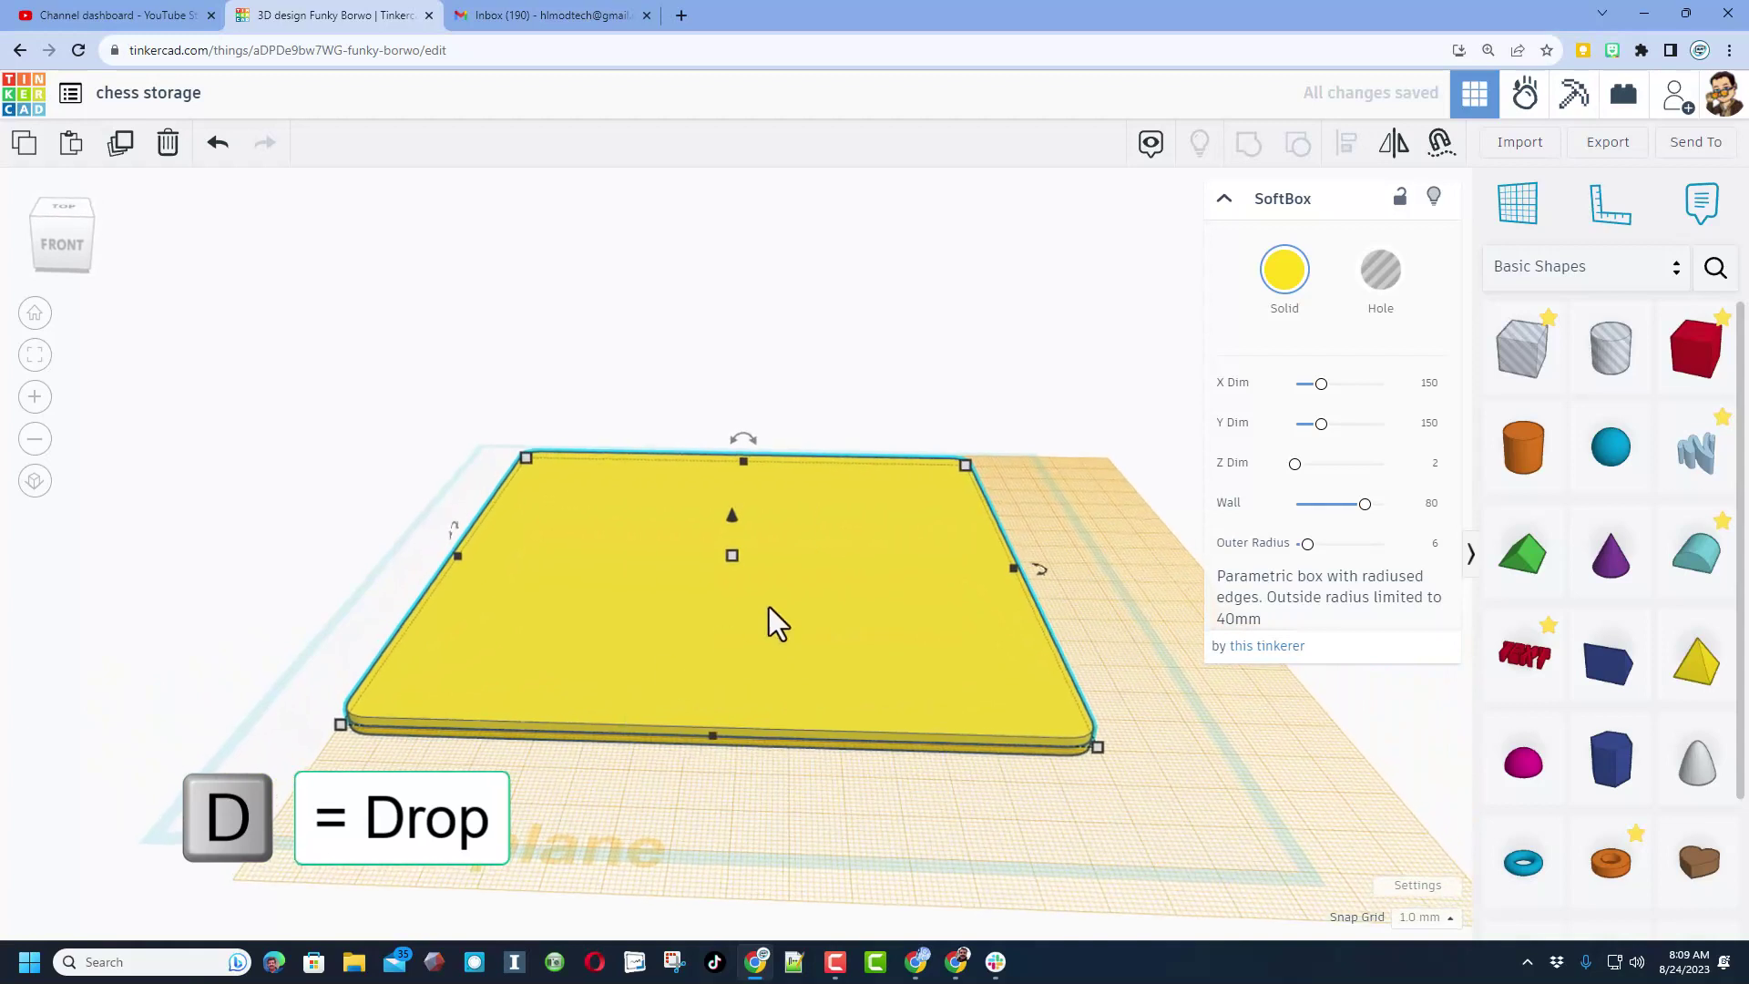
left_click(931, 381)
left_click(898, 599)
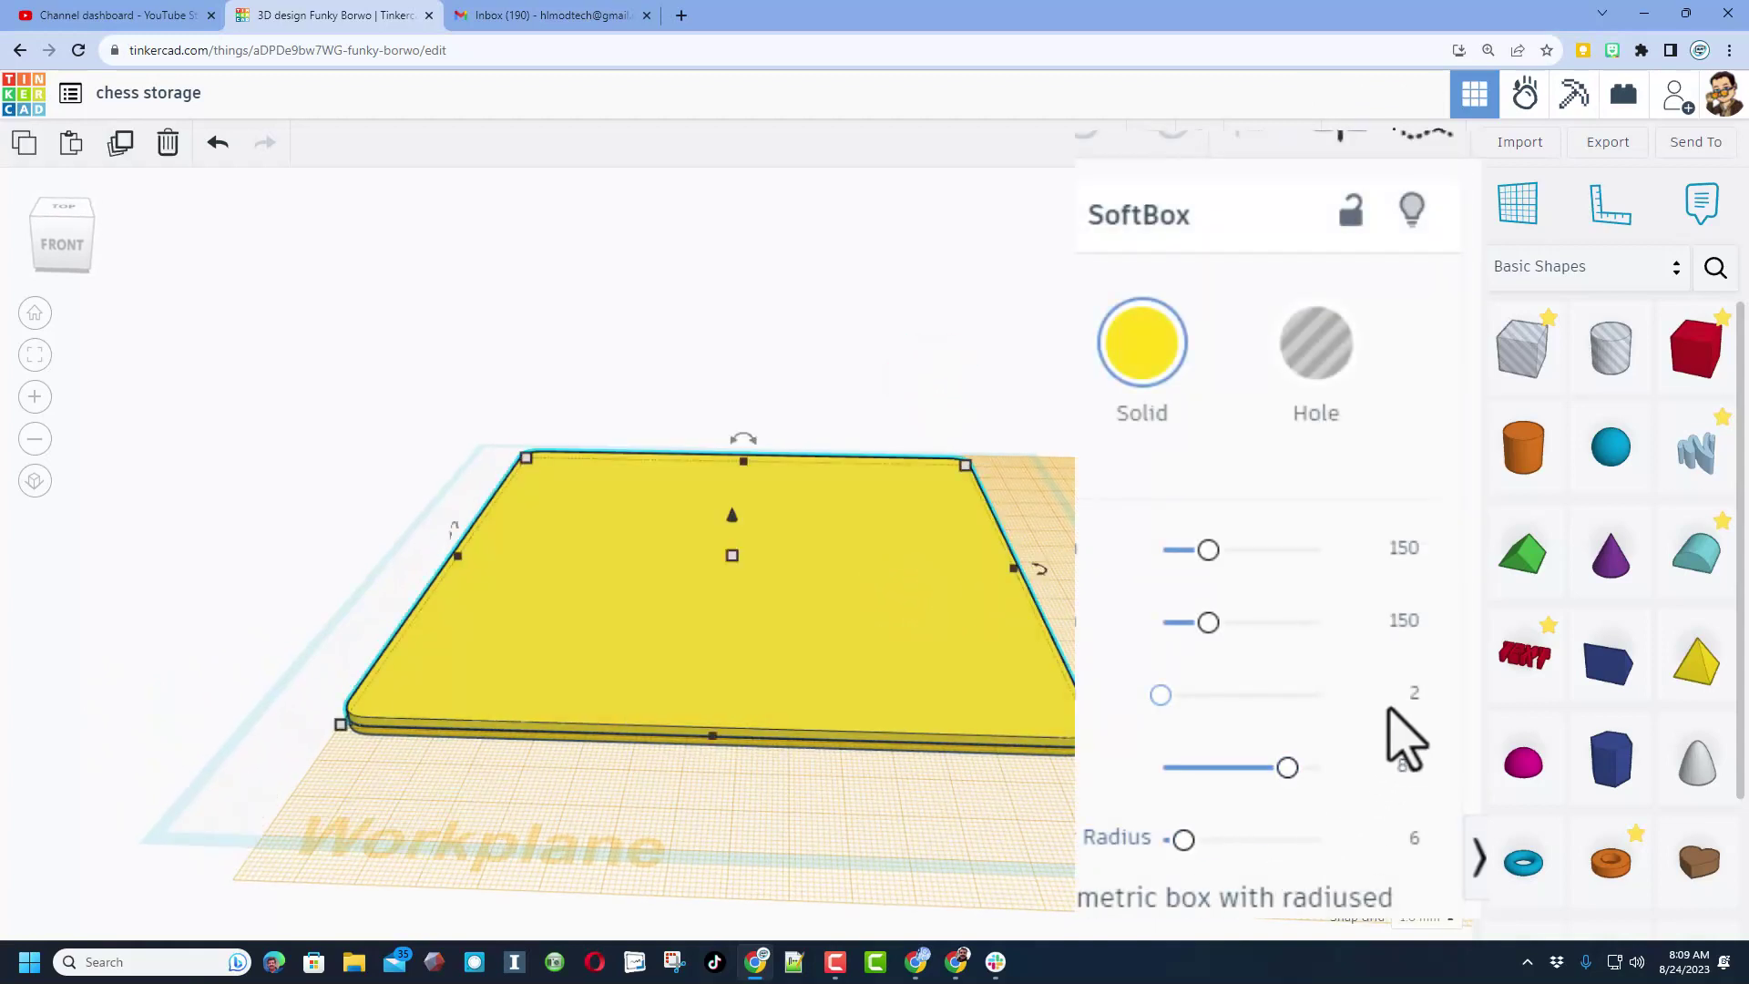
Give the duplicate SoftBox height 20 and wall 2 to form an open tray
left_click(1414, 695)
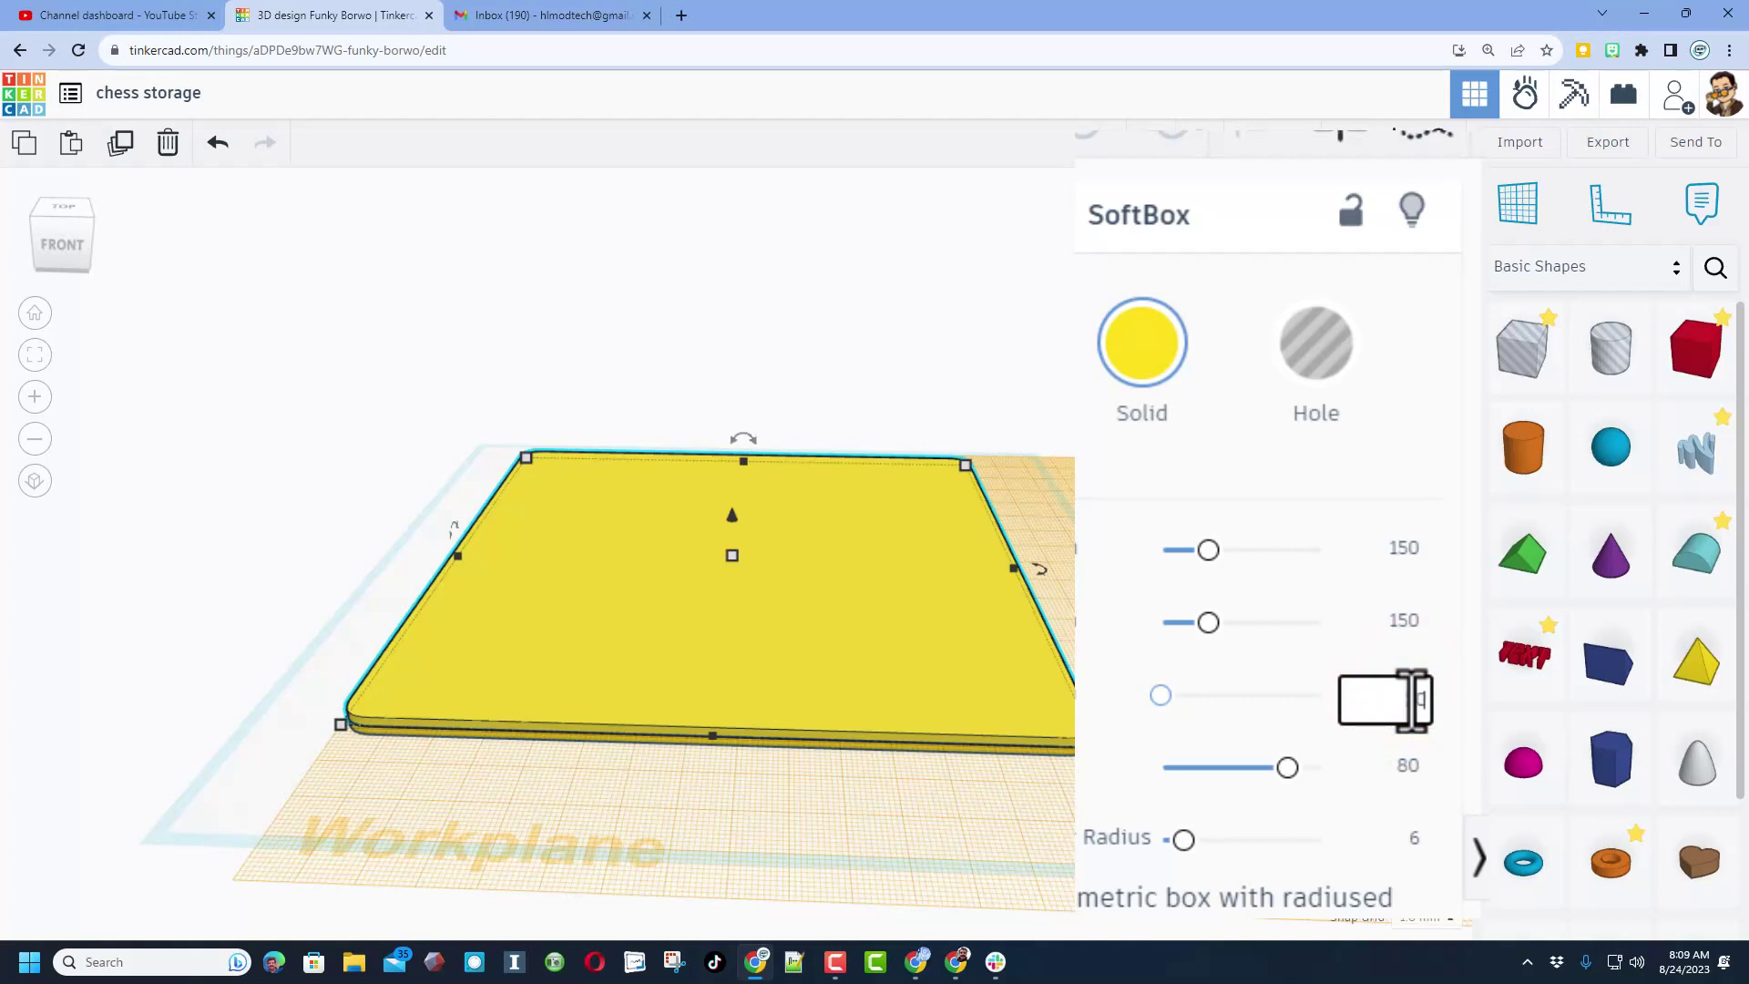
type("20")
key("Return")
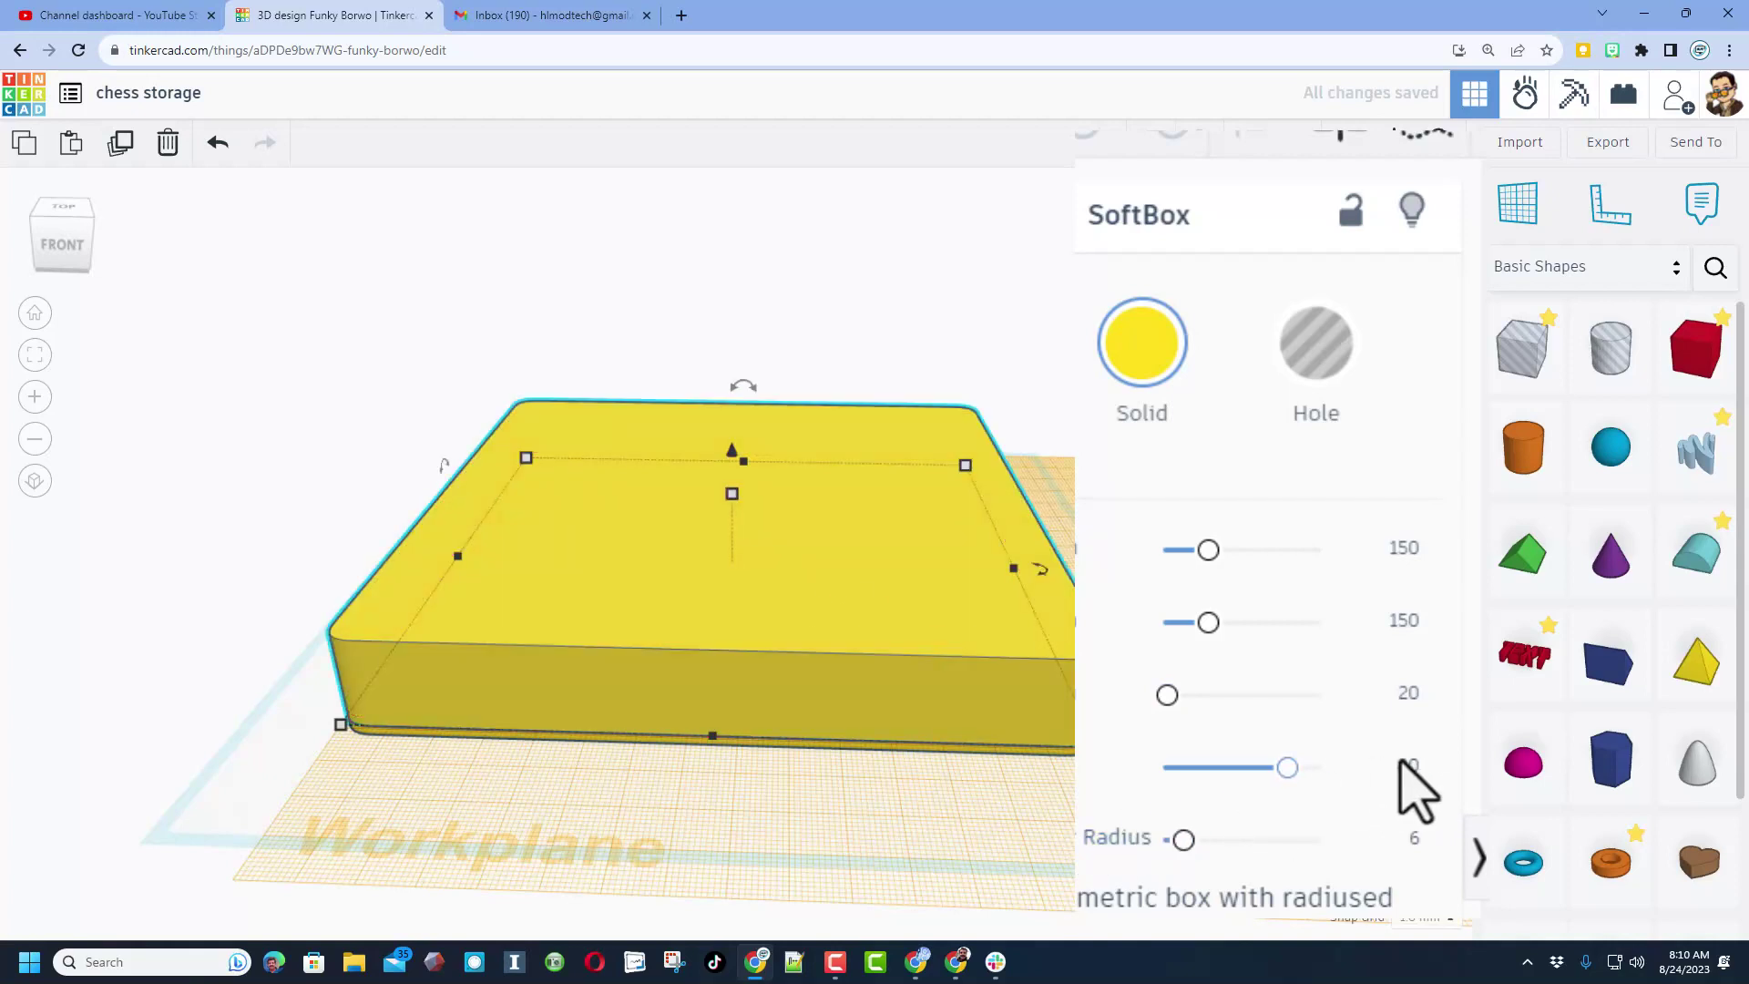
left_click(1429, 505)
type("2")
key("Return")
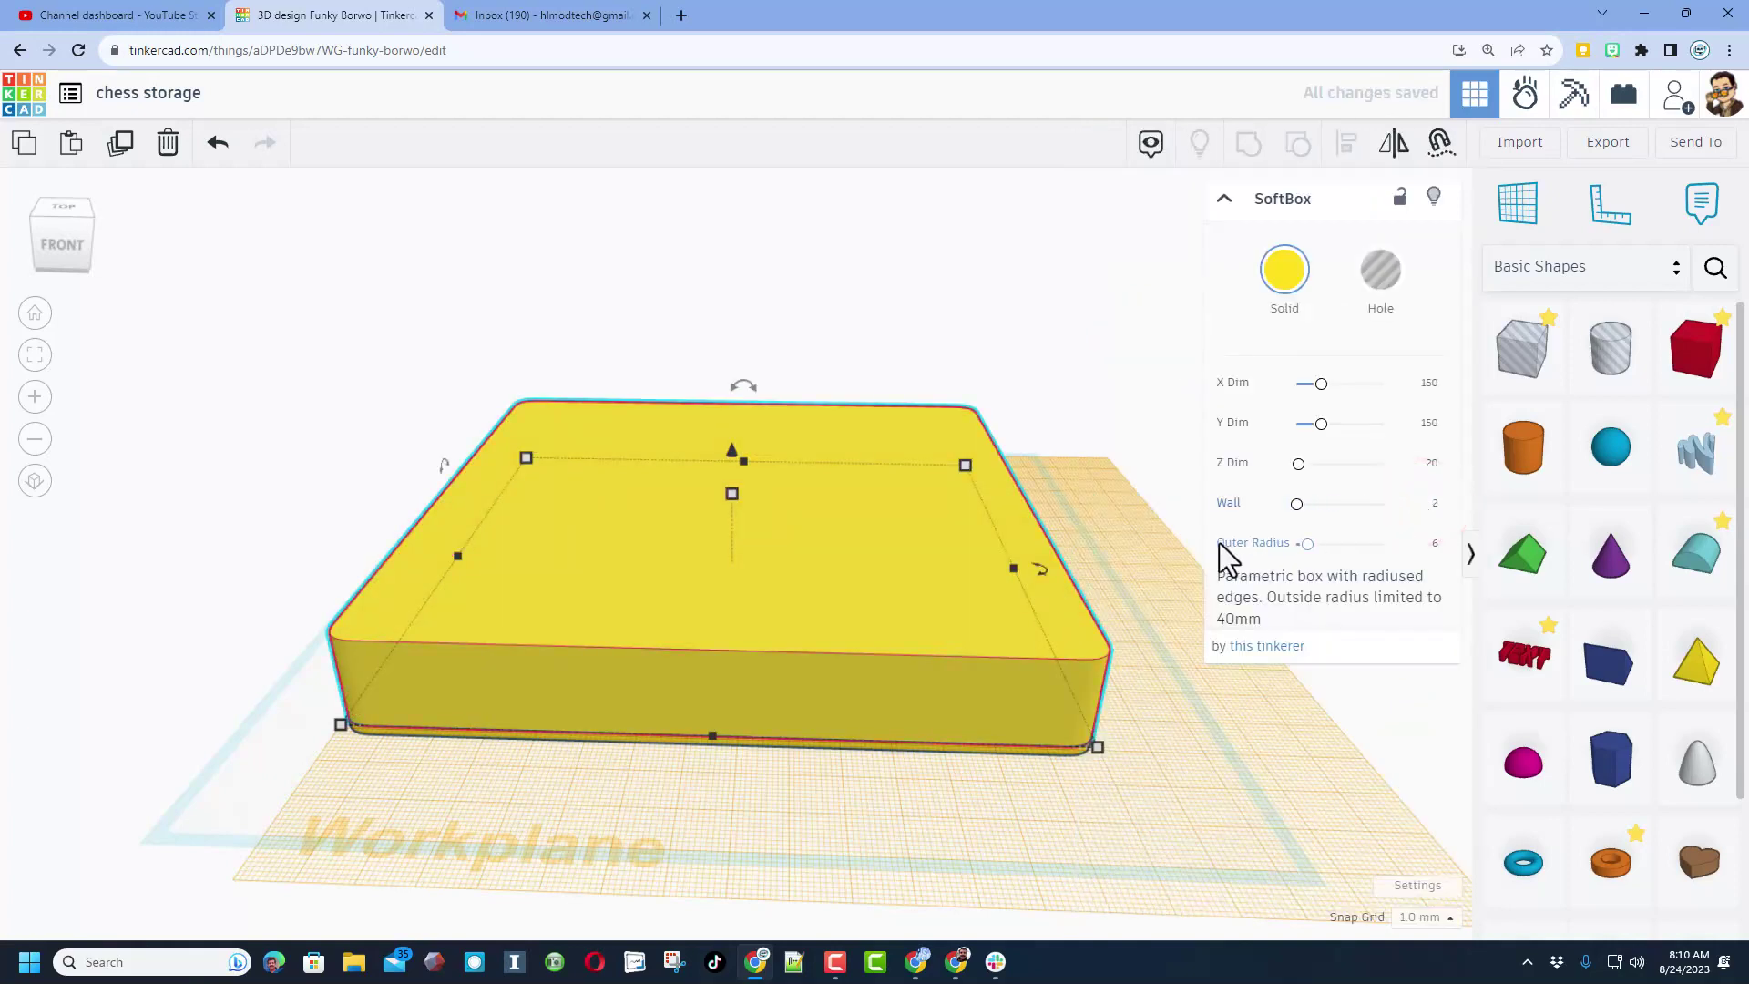
right_click_drag(729, 597, 718, 638)
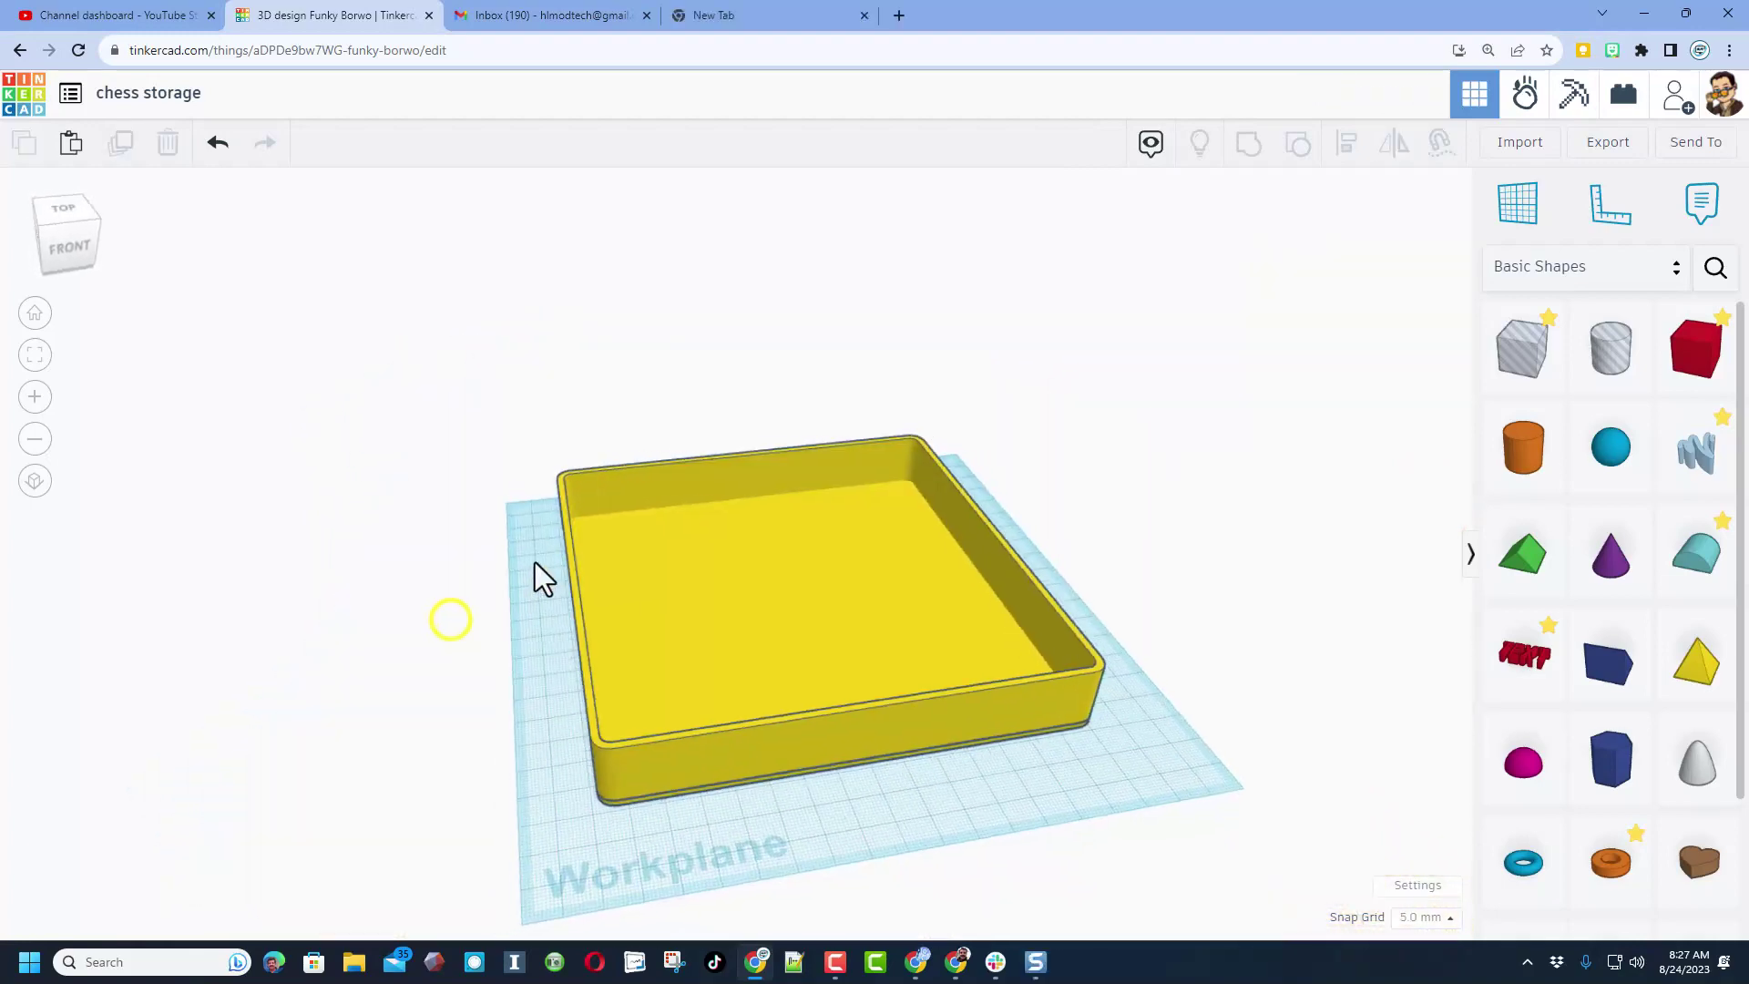
right_click_drag(536, 565, 823, 722)
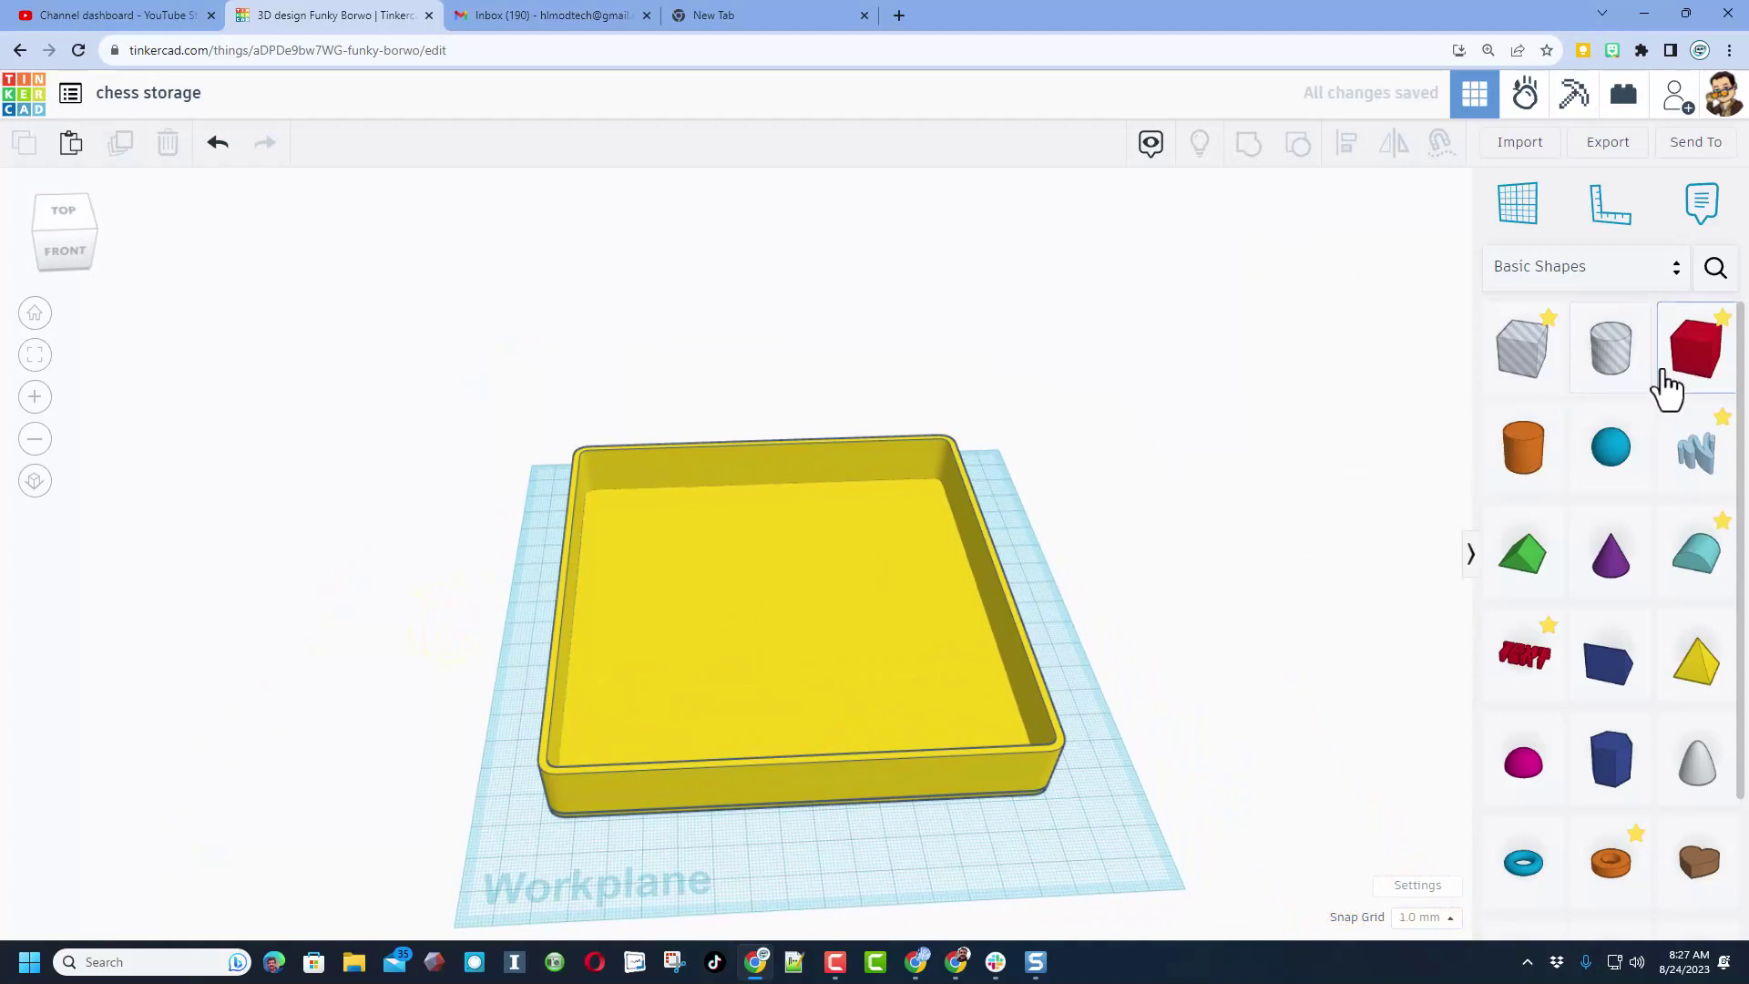
Place a box in the tray and size it 2 mm wide and 148 mm long
left_click_drag(1666, 368, 784, 591)
mouse_move(789, 591)
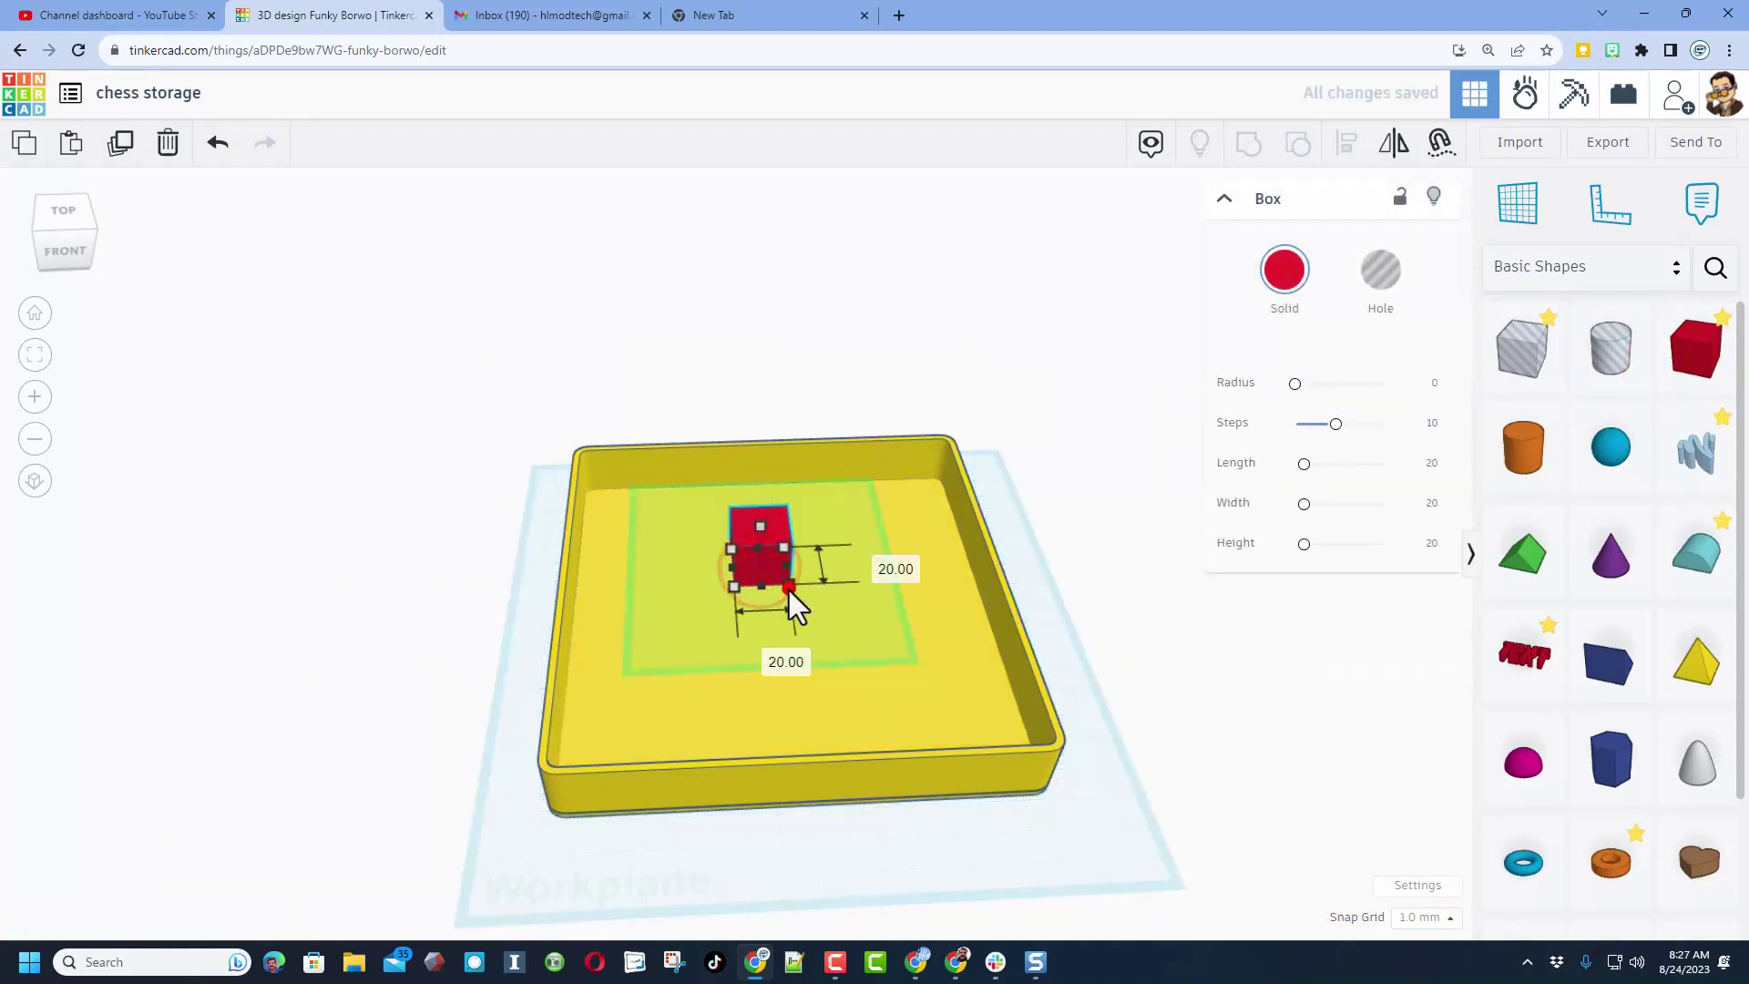
left_click(765, 653)
type("2")
key("Return")
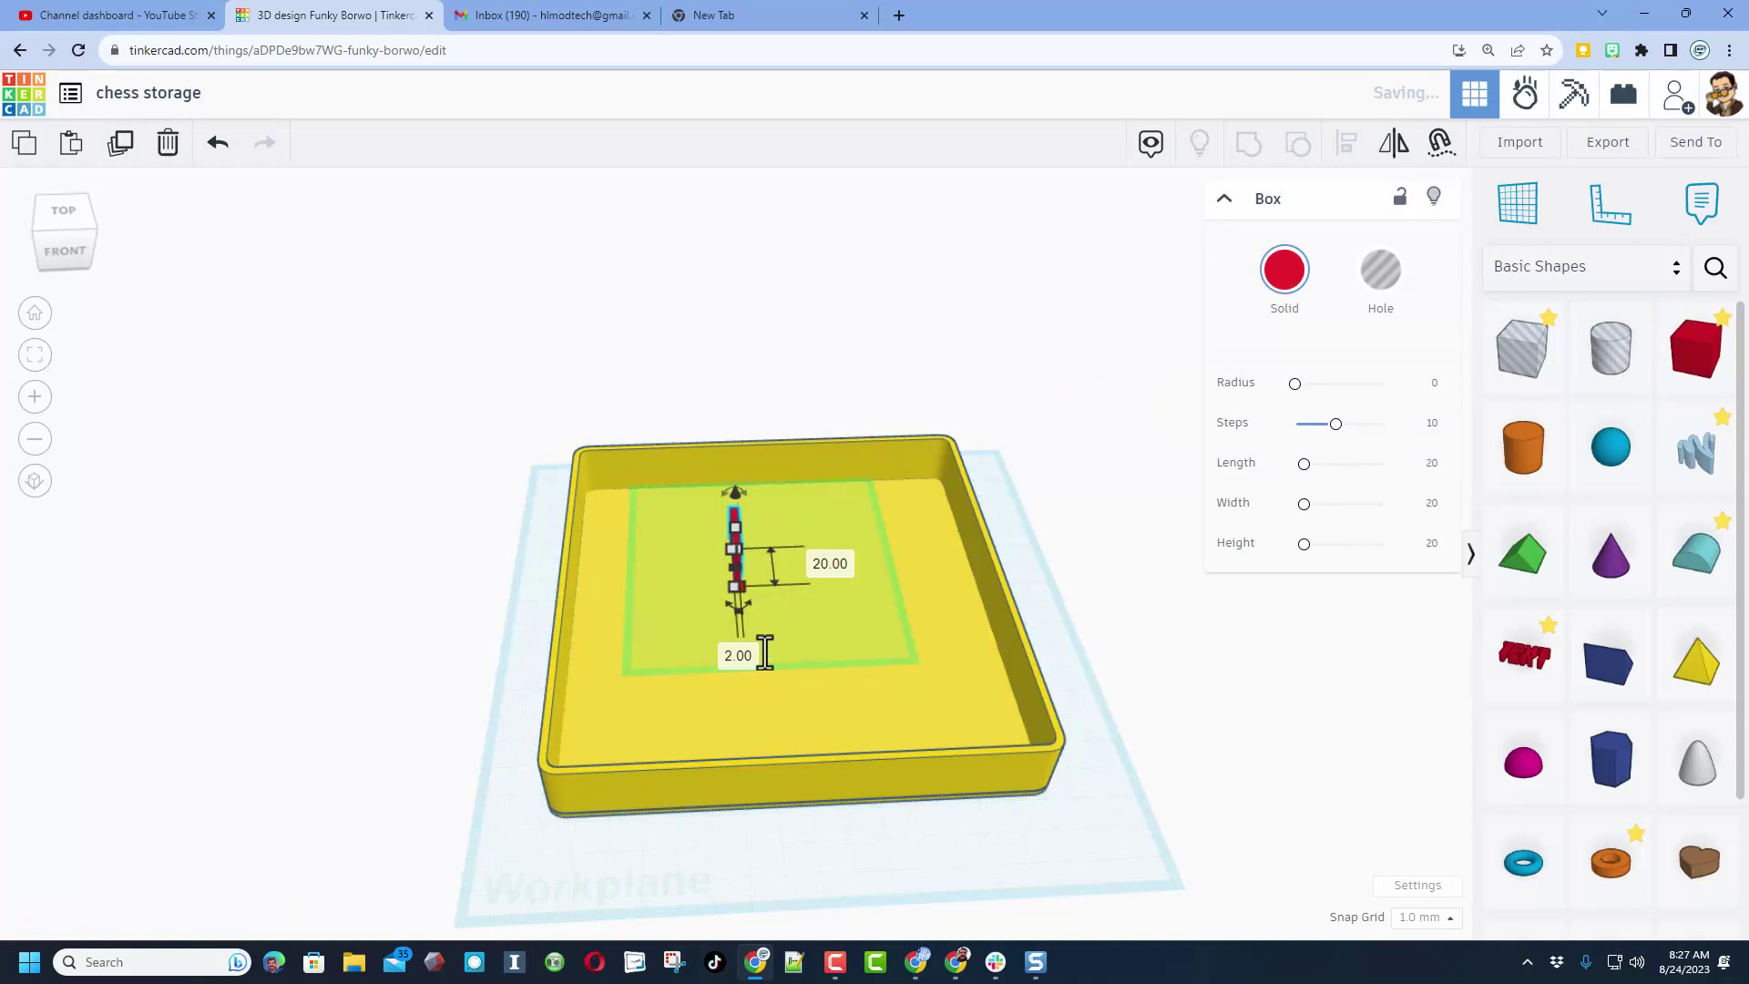
right_click_drag(498, 659, 727, 679)
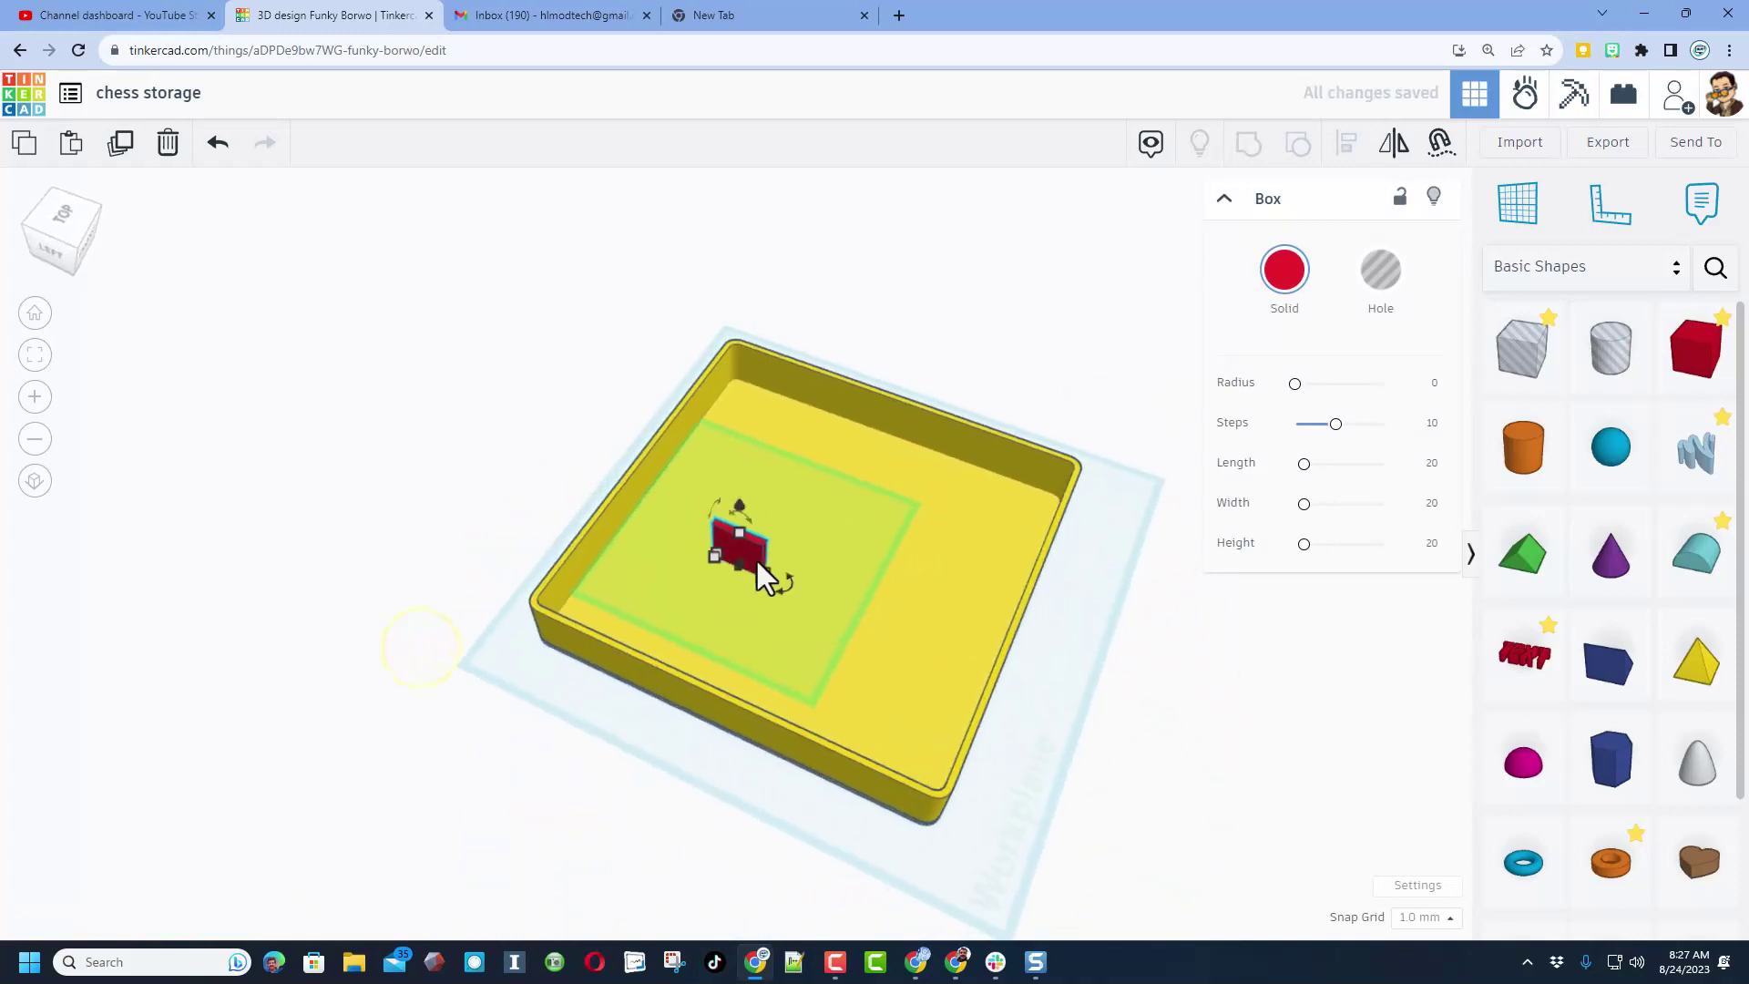
left_click(676, 640)
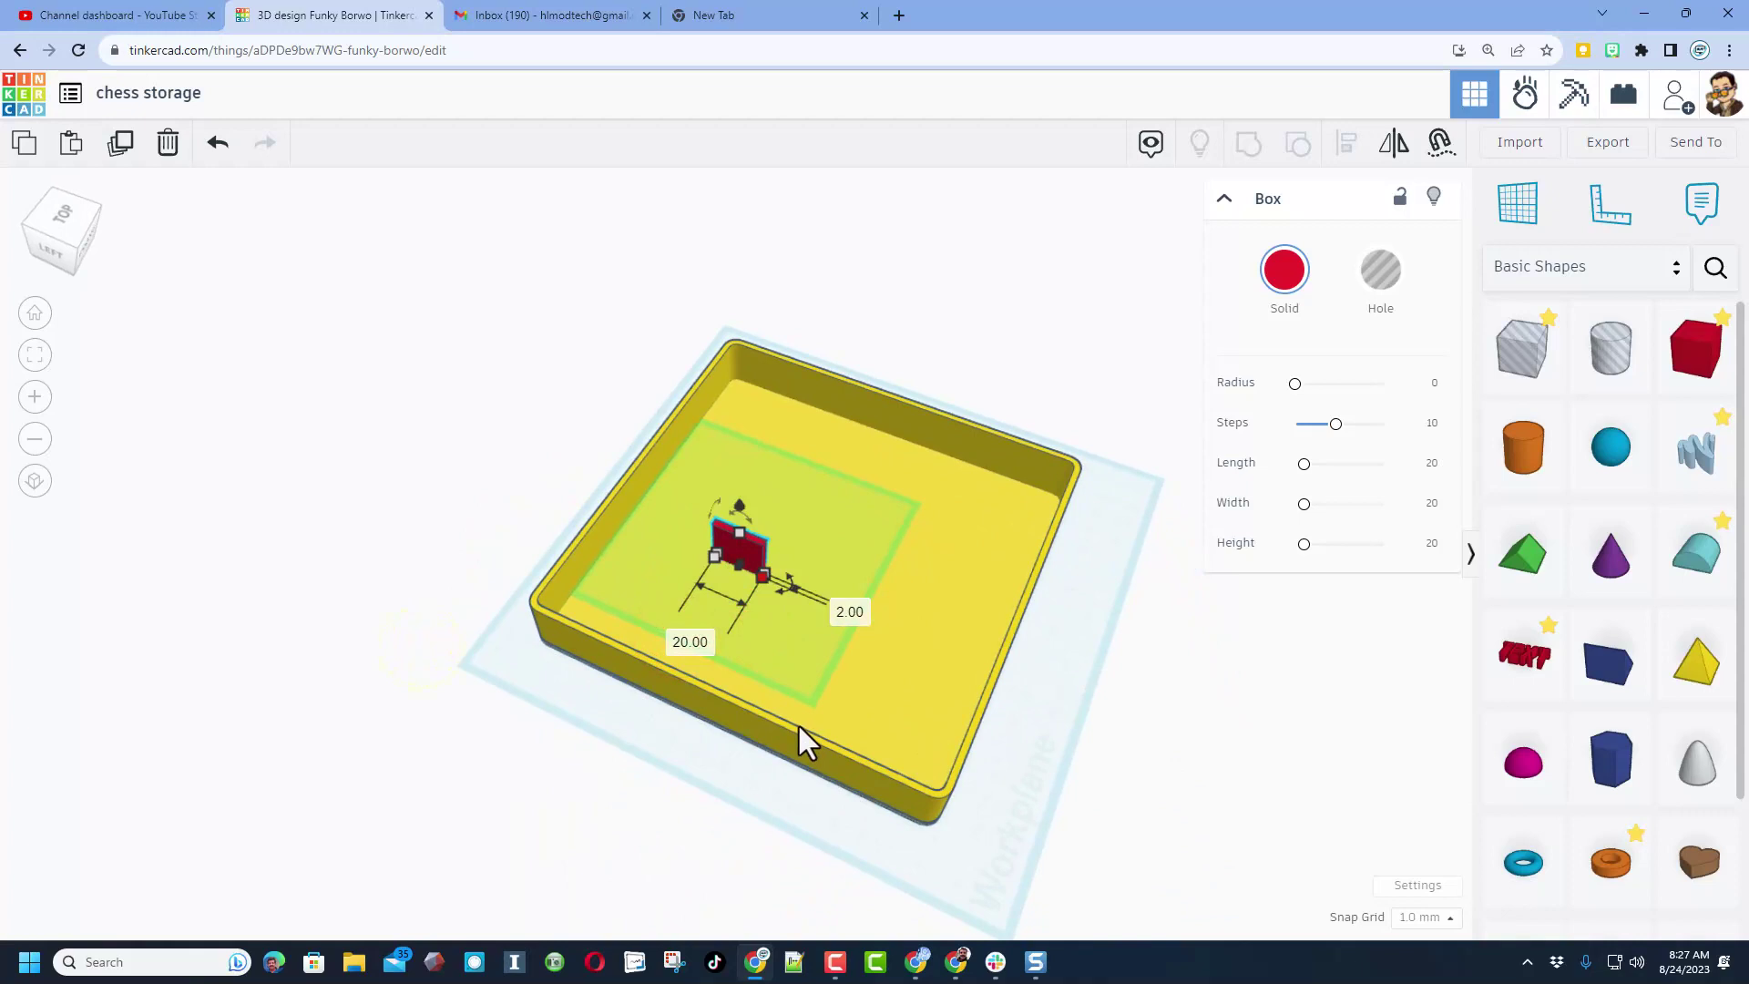
left_click(701, 649)
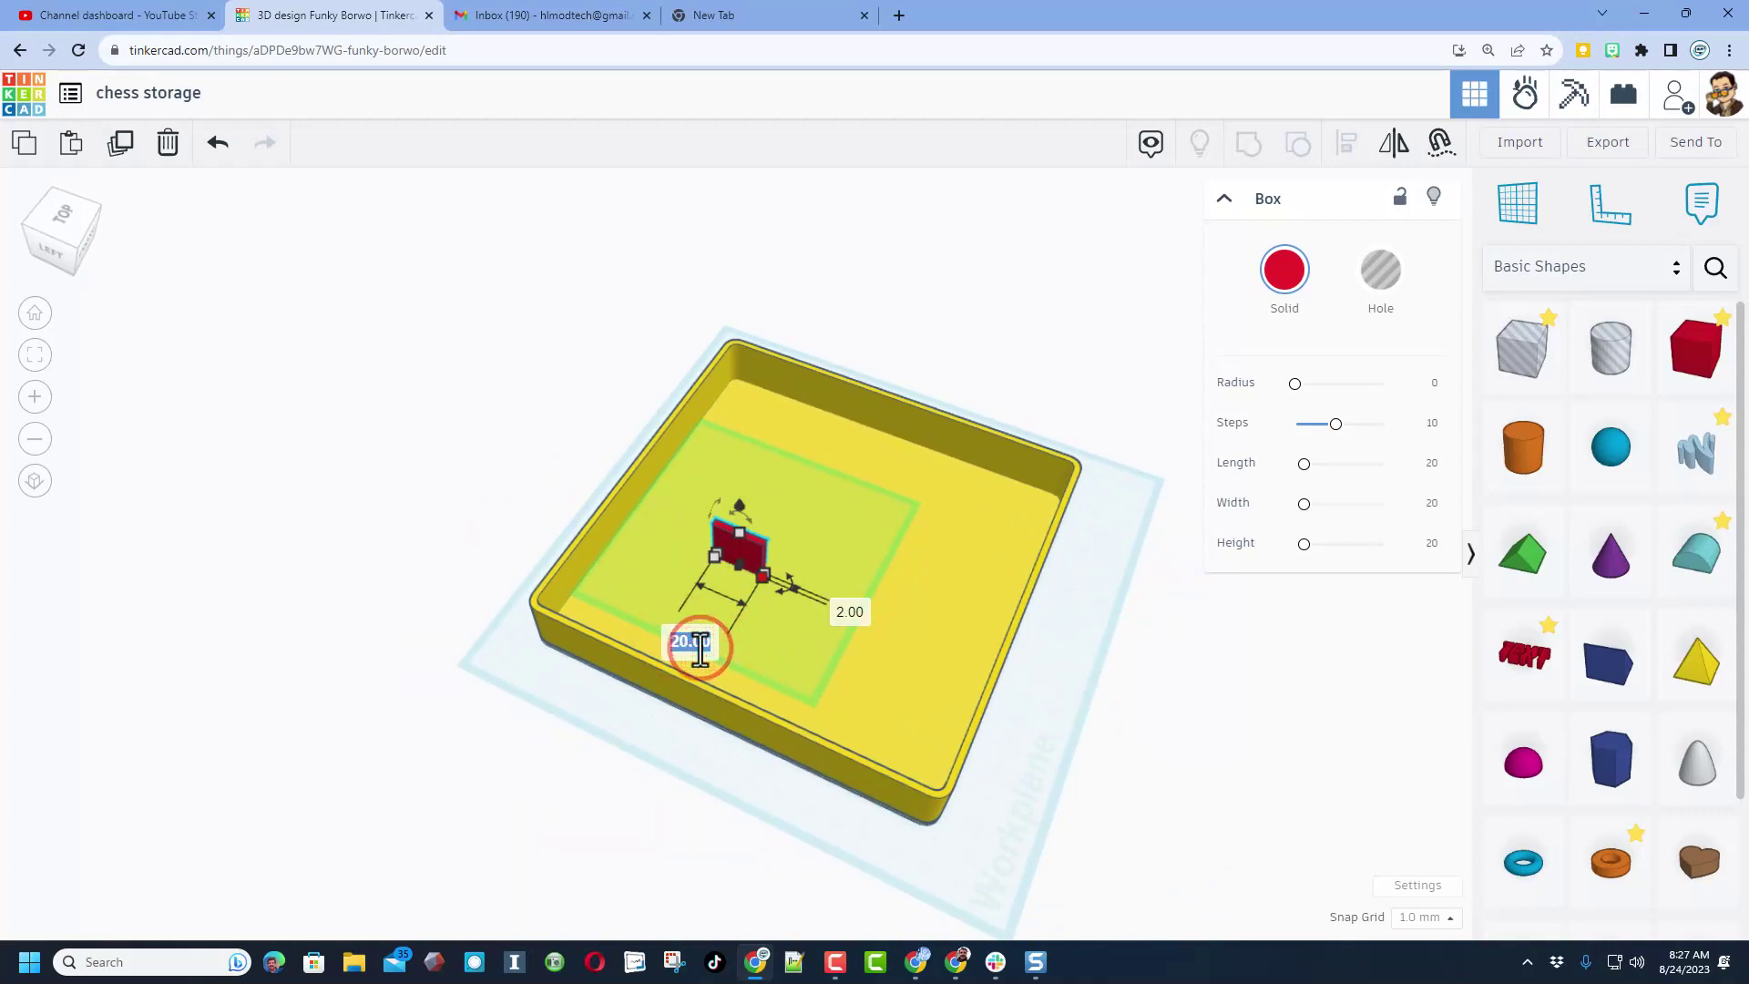
type("148")
key("Return")
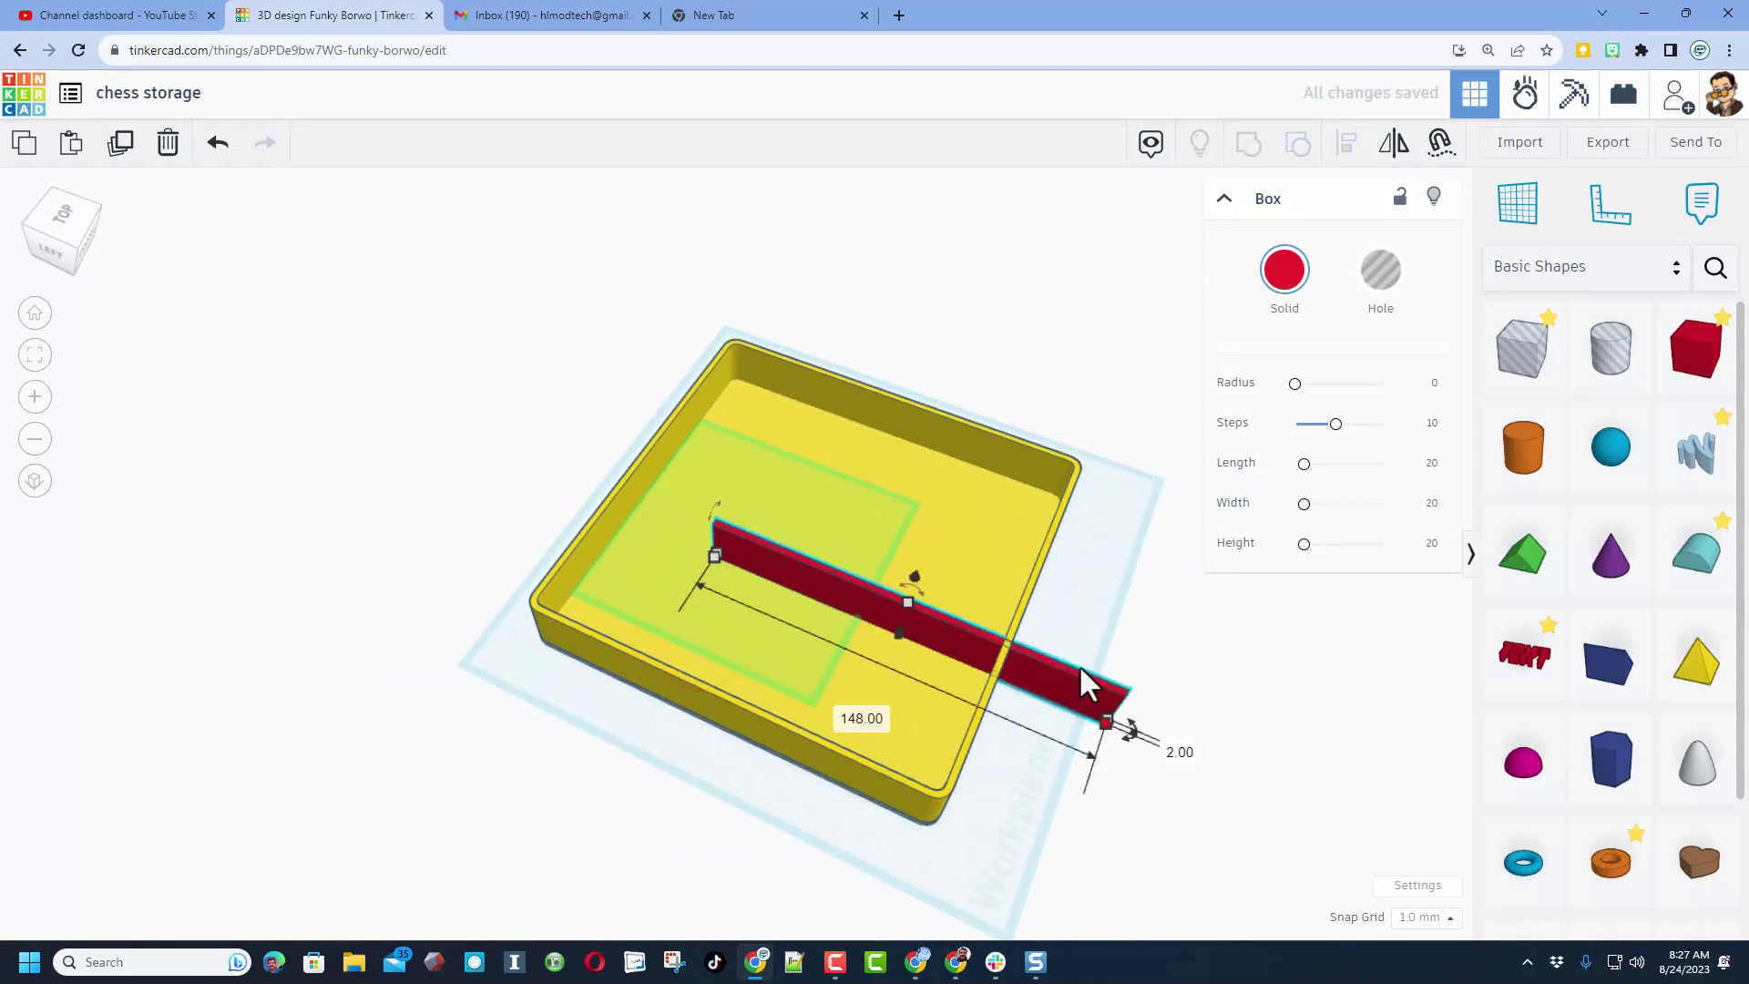
Centre the divider within the tray in both directions using Align
right_click_drag(1084, 683, 1023, 637)
left_click_drag(630, 467, 497, 408)
right_click_drag(715, 535, 888, 647)
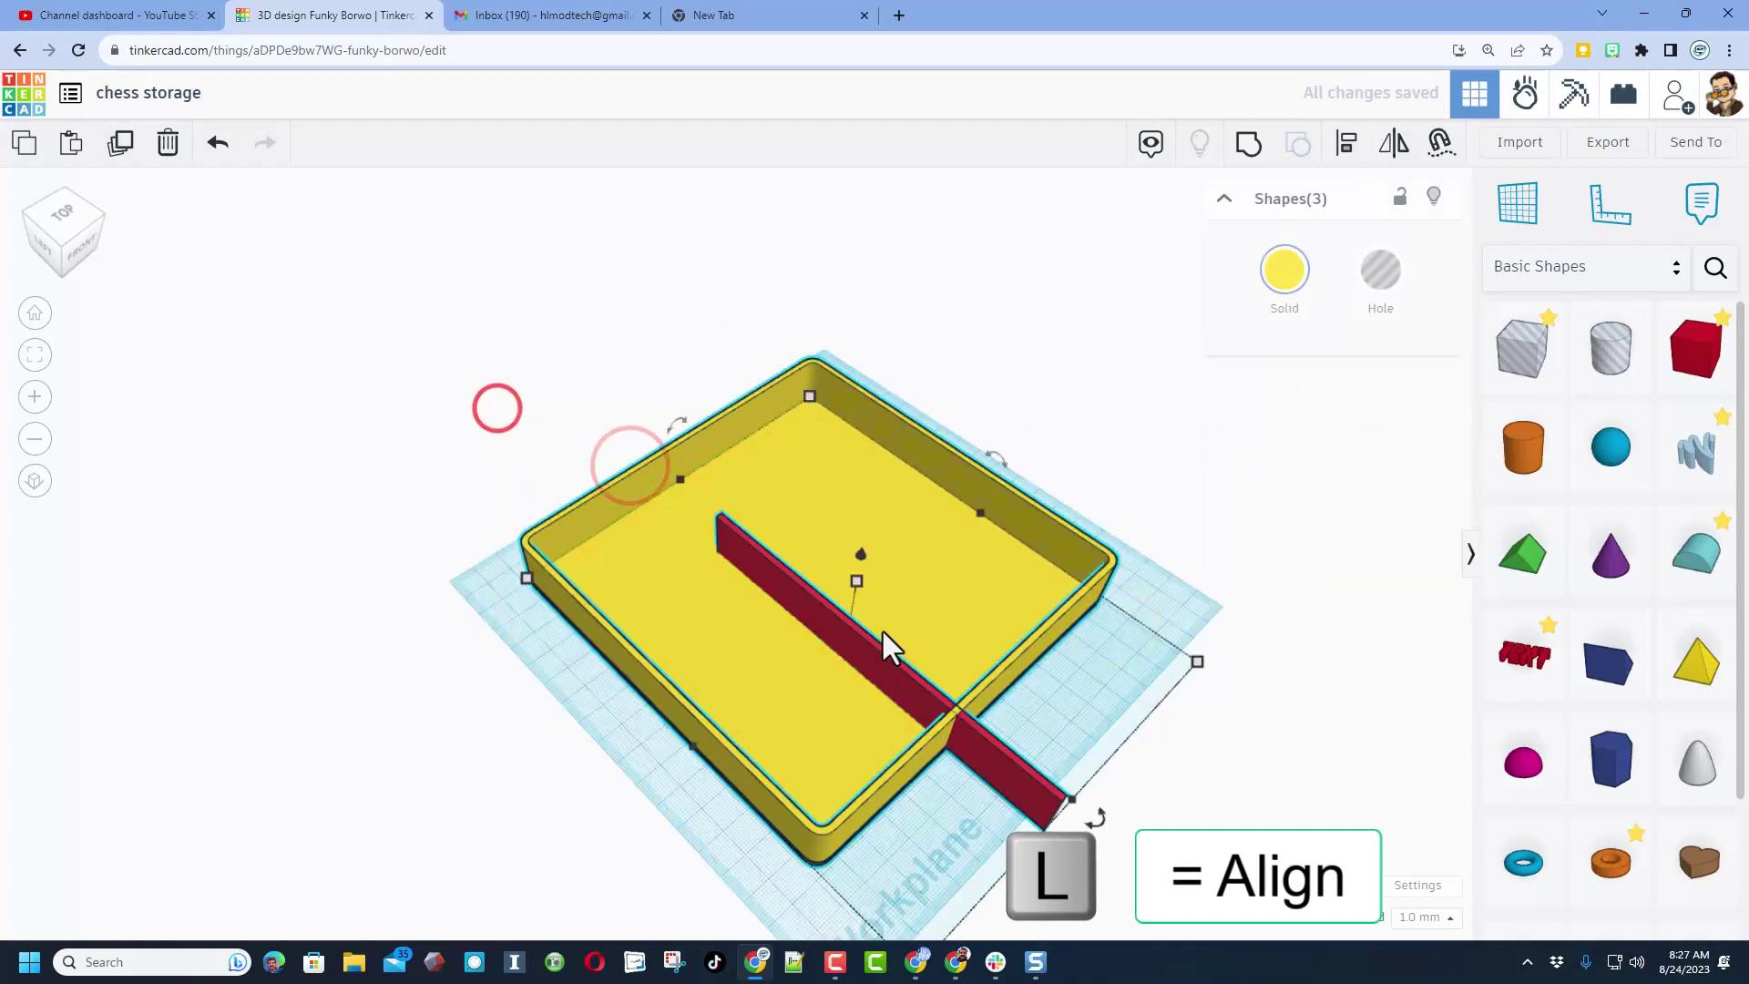
key("l")
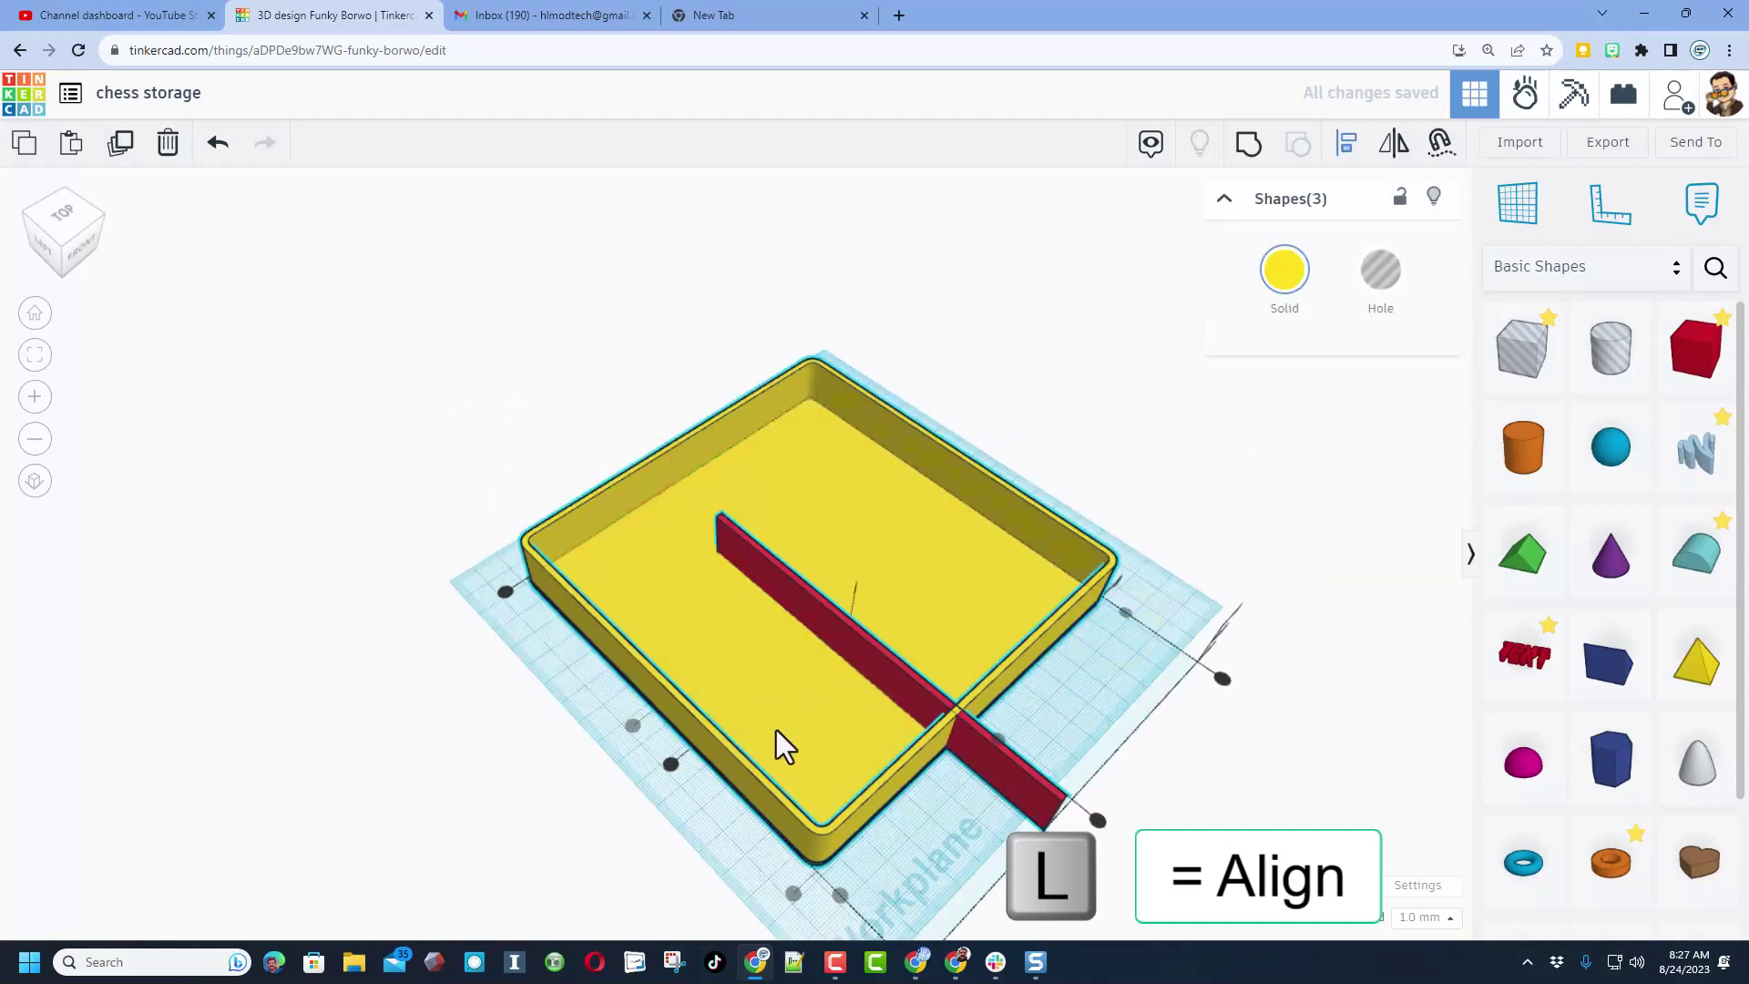
left_click(670, 765)
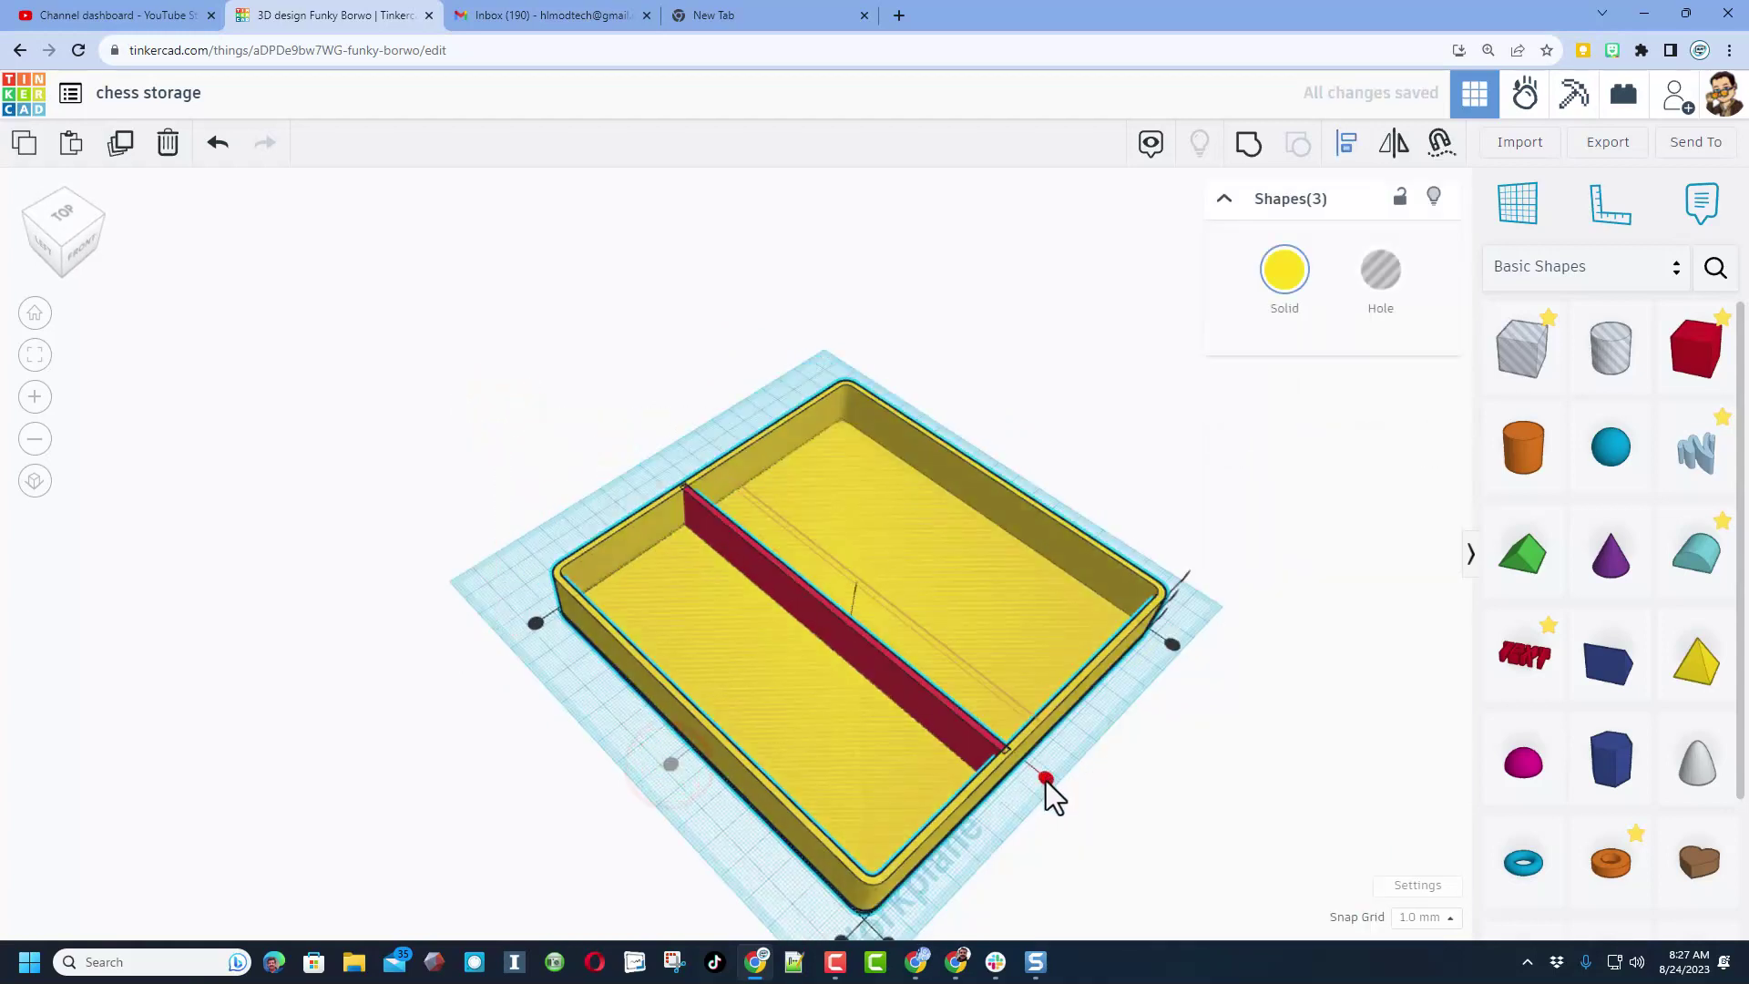
left_click(1046, 780)
left_click(1029, 801)
right_click_drag(986, 792, 731, 618)
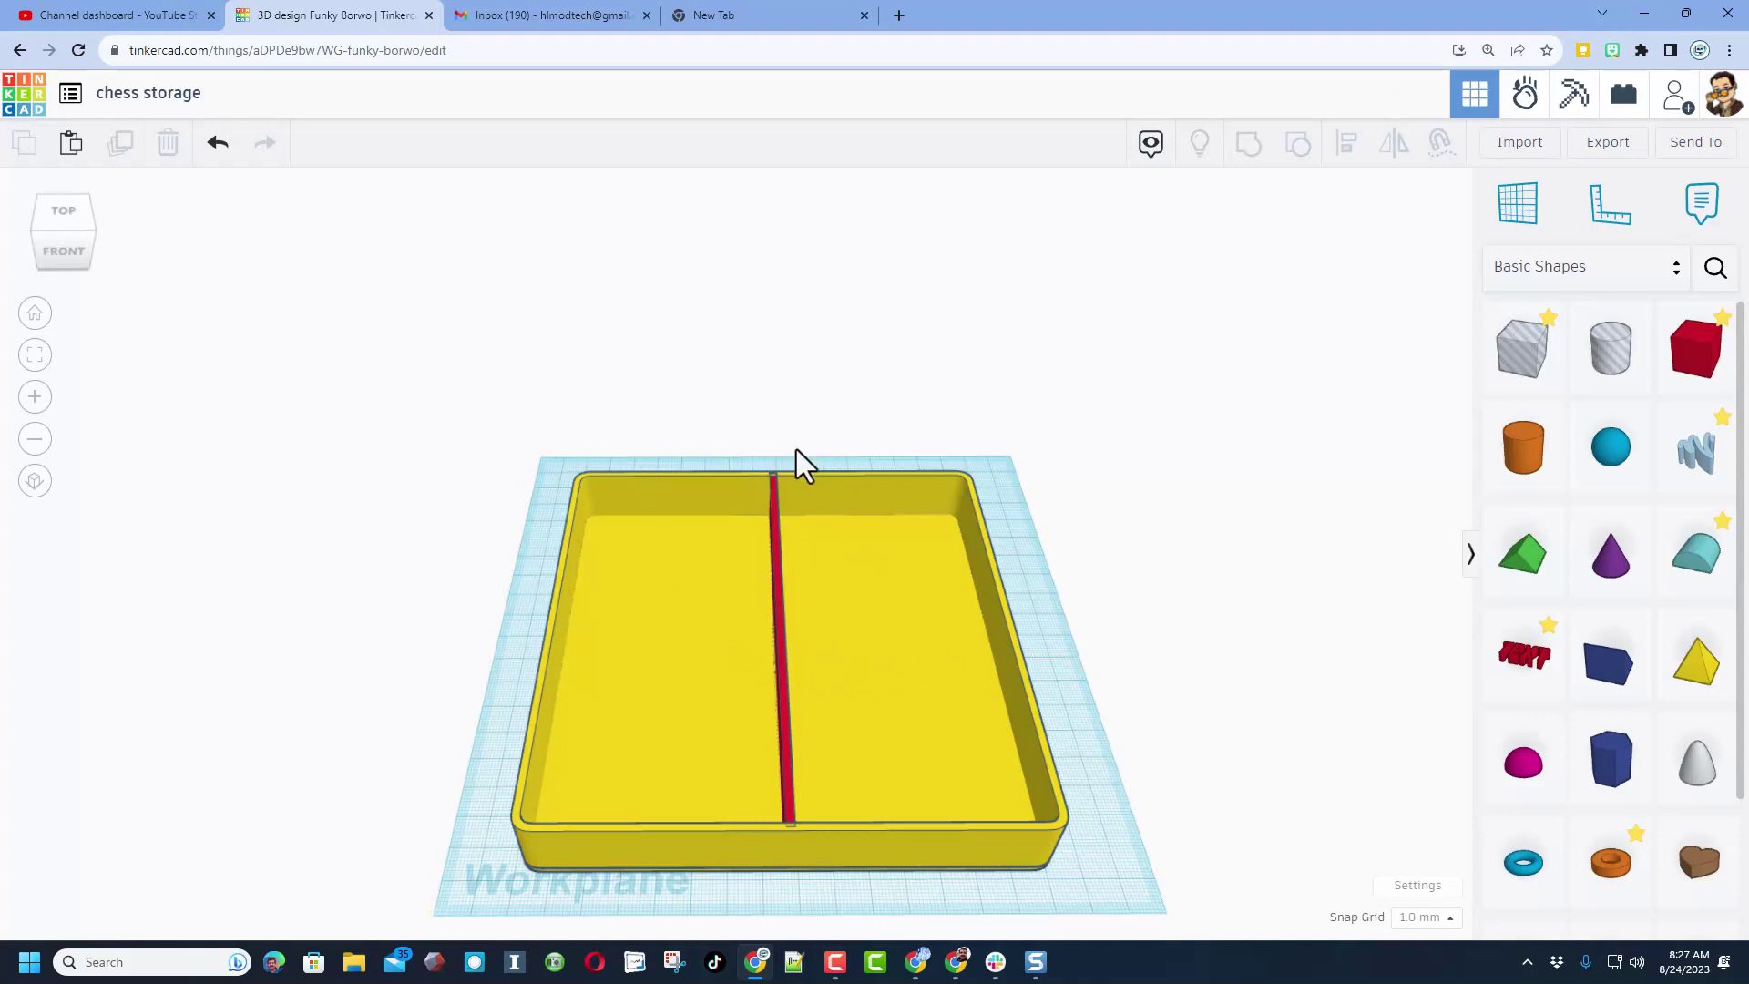
left_click(780, 590)
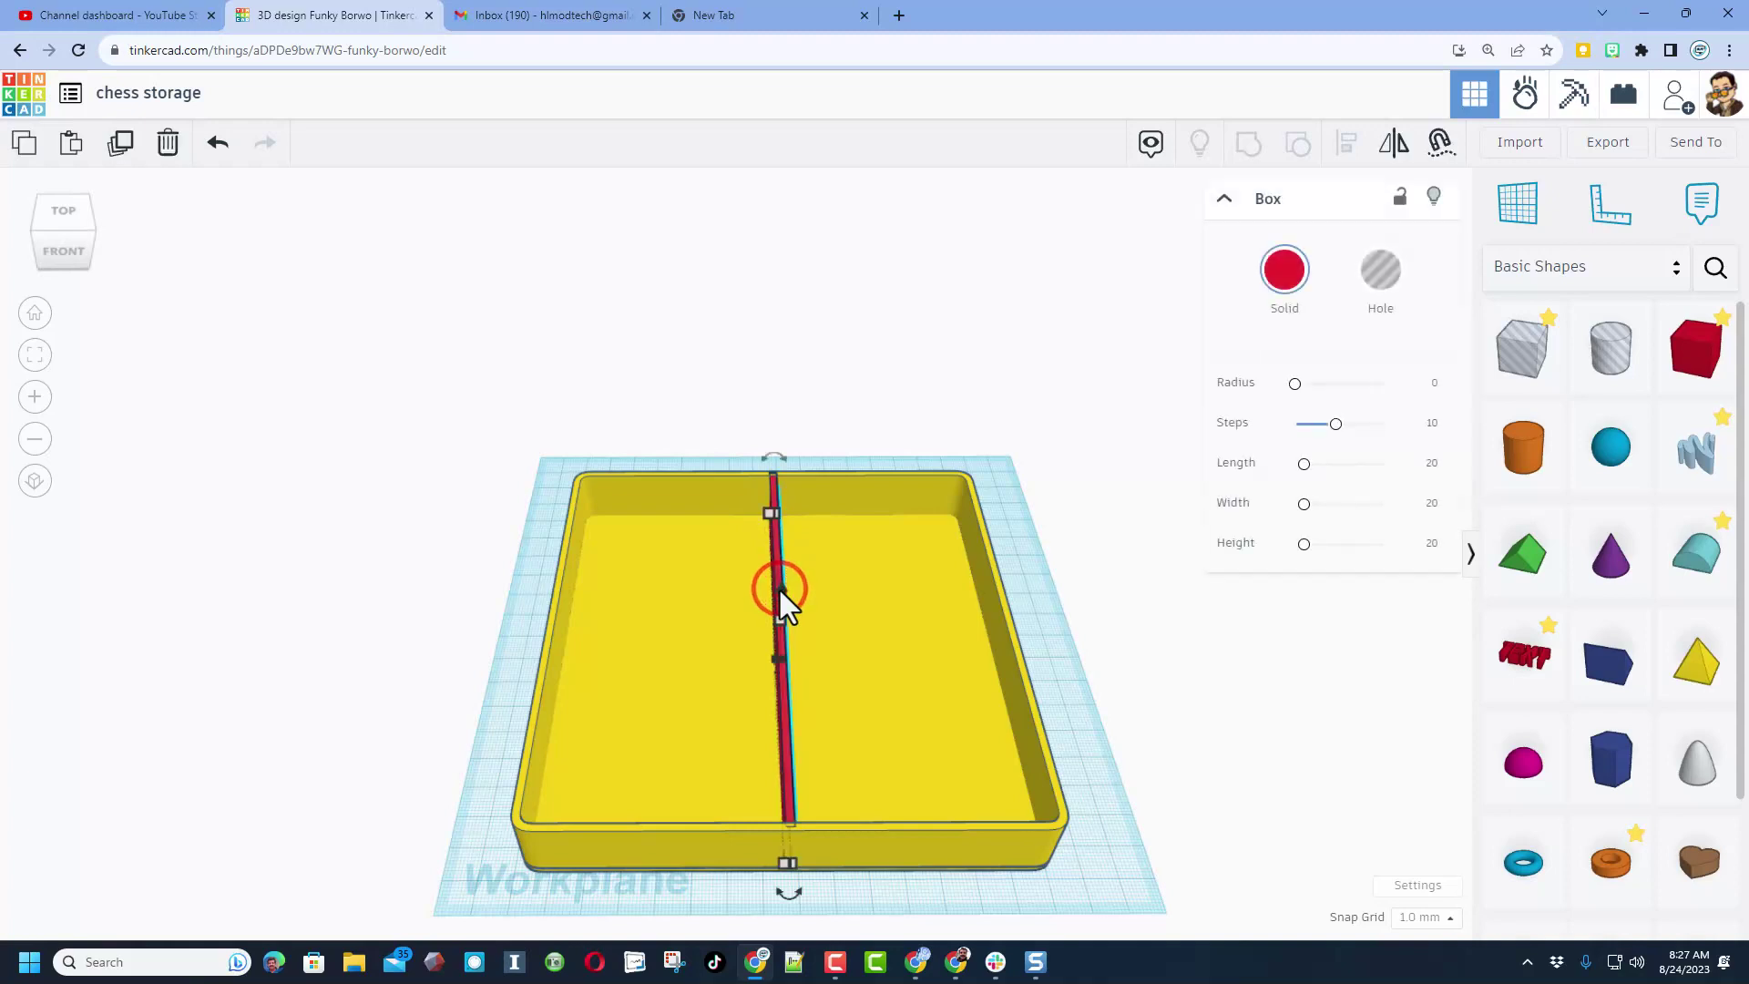
Nudge the divider left, duplicate it, and shift the copy to the right
key("Left")
key("Left")
key("Left")
key("Left")
key("Left")
key("Left")
key("Left")
key("Left")
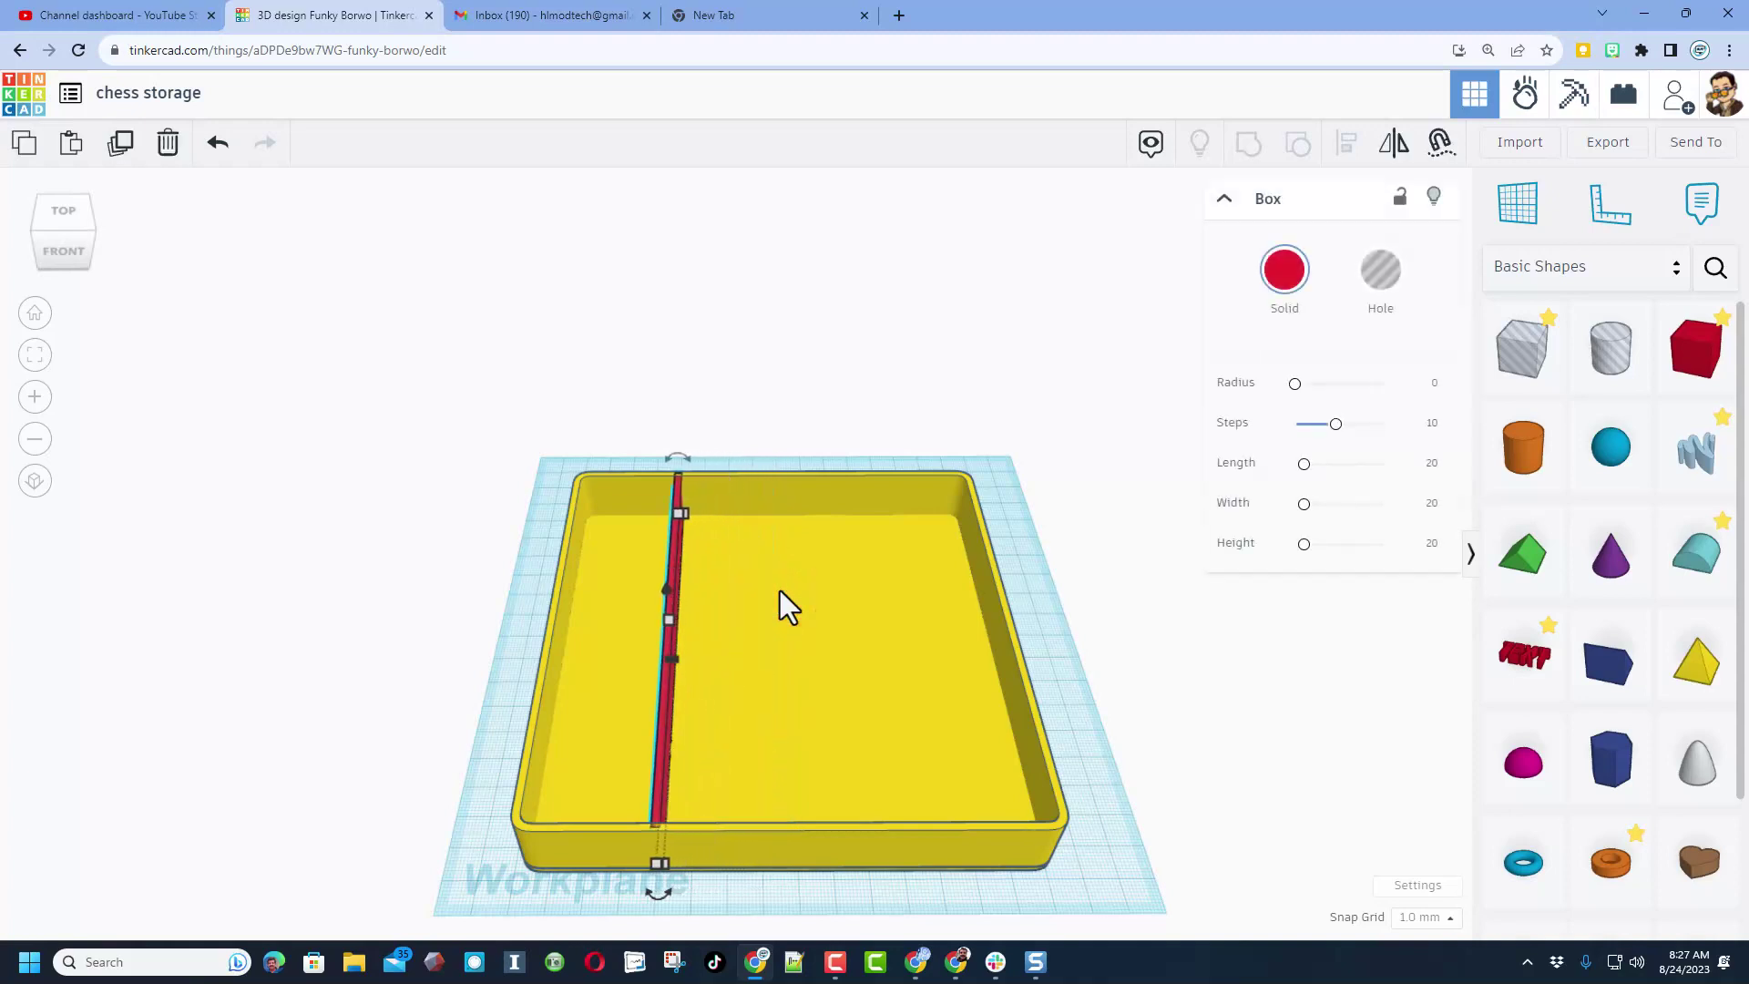
key("ctrl+d")
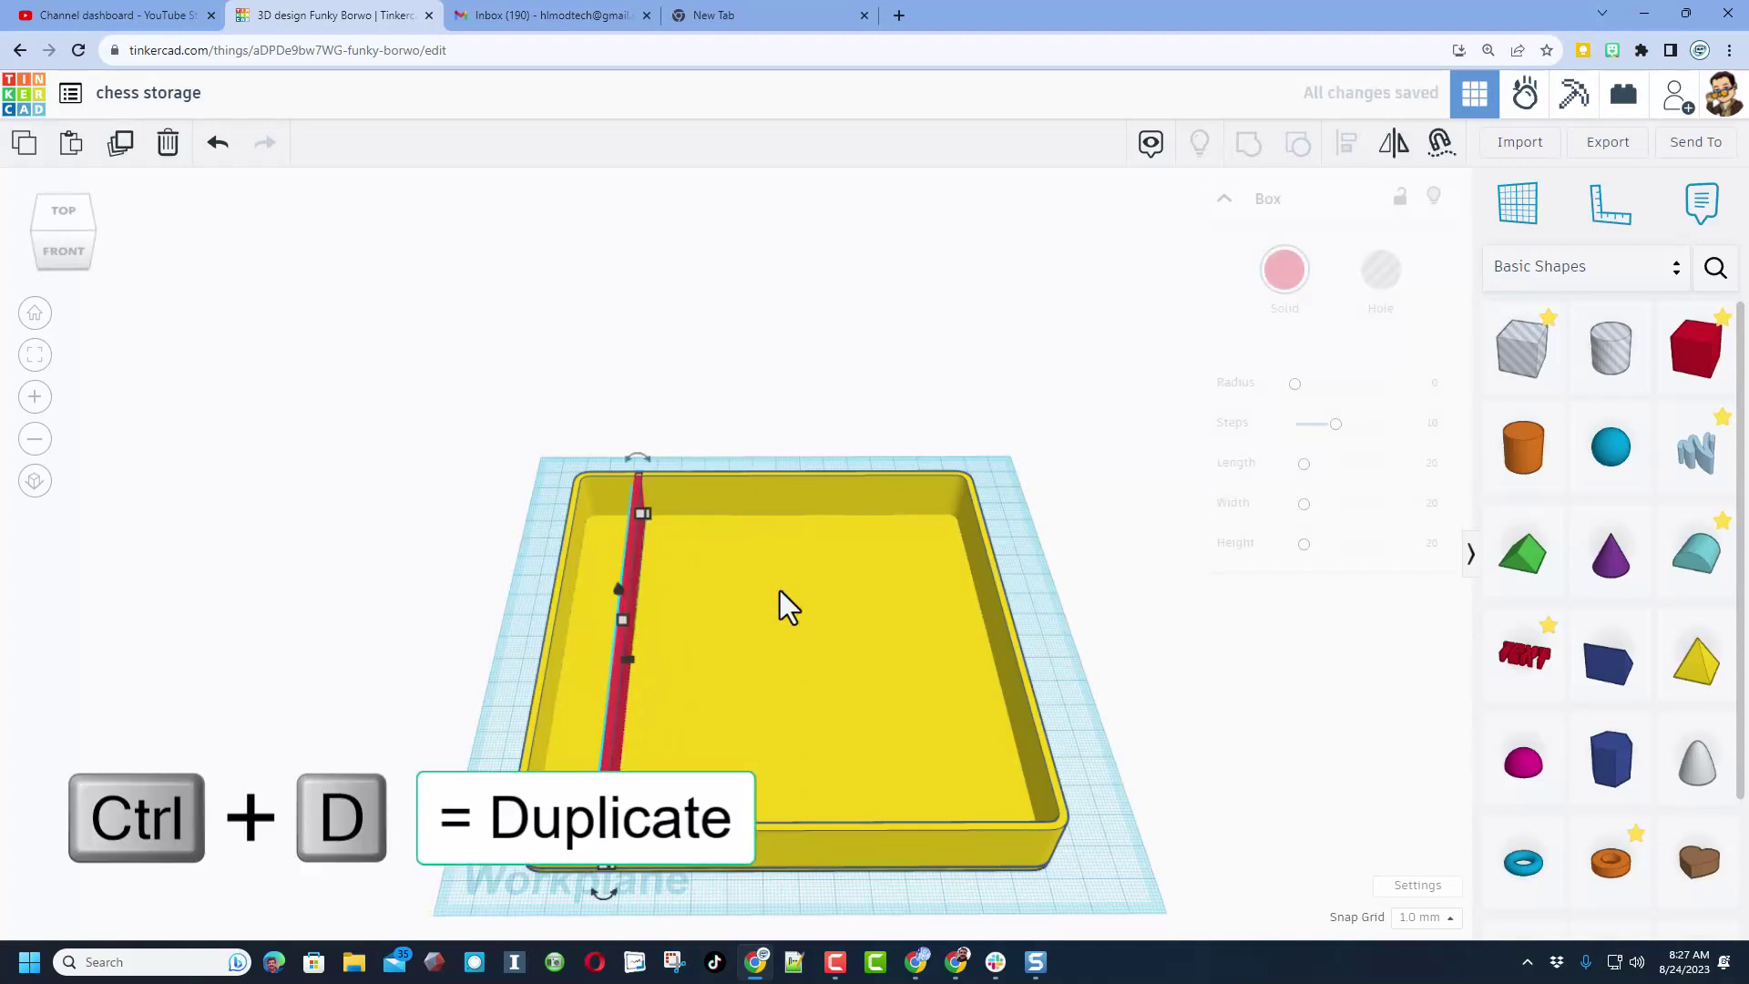
key("Right")
key("Right")
key("Right")
key("Right")
key("Right")
key("Right")
key("Right")
key("Right")
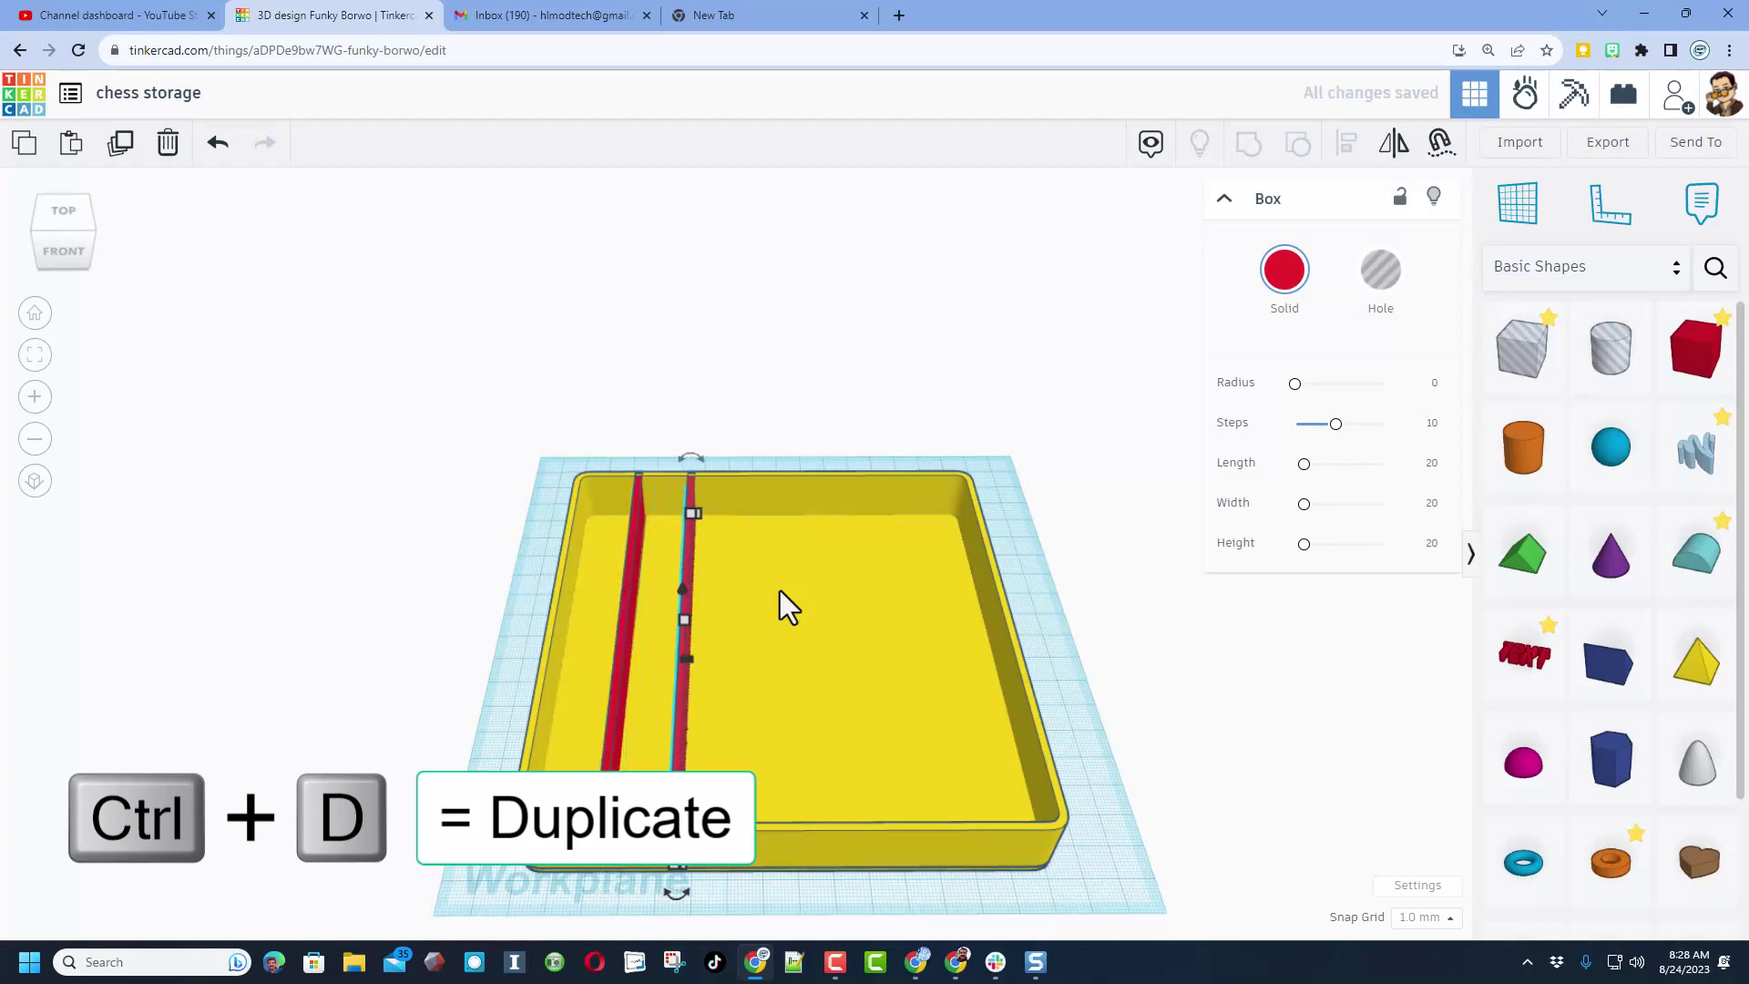
Rotate the left divider 90° so it runs crosswise across the tray
left_click(513, 517)
left_click(627, 620)
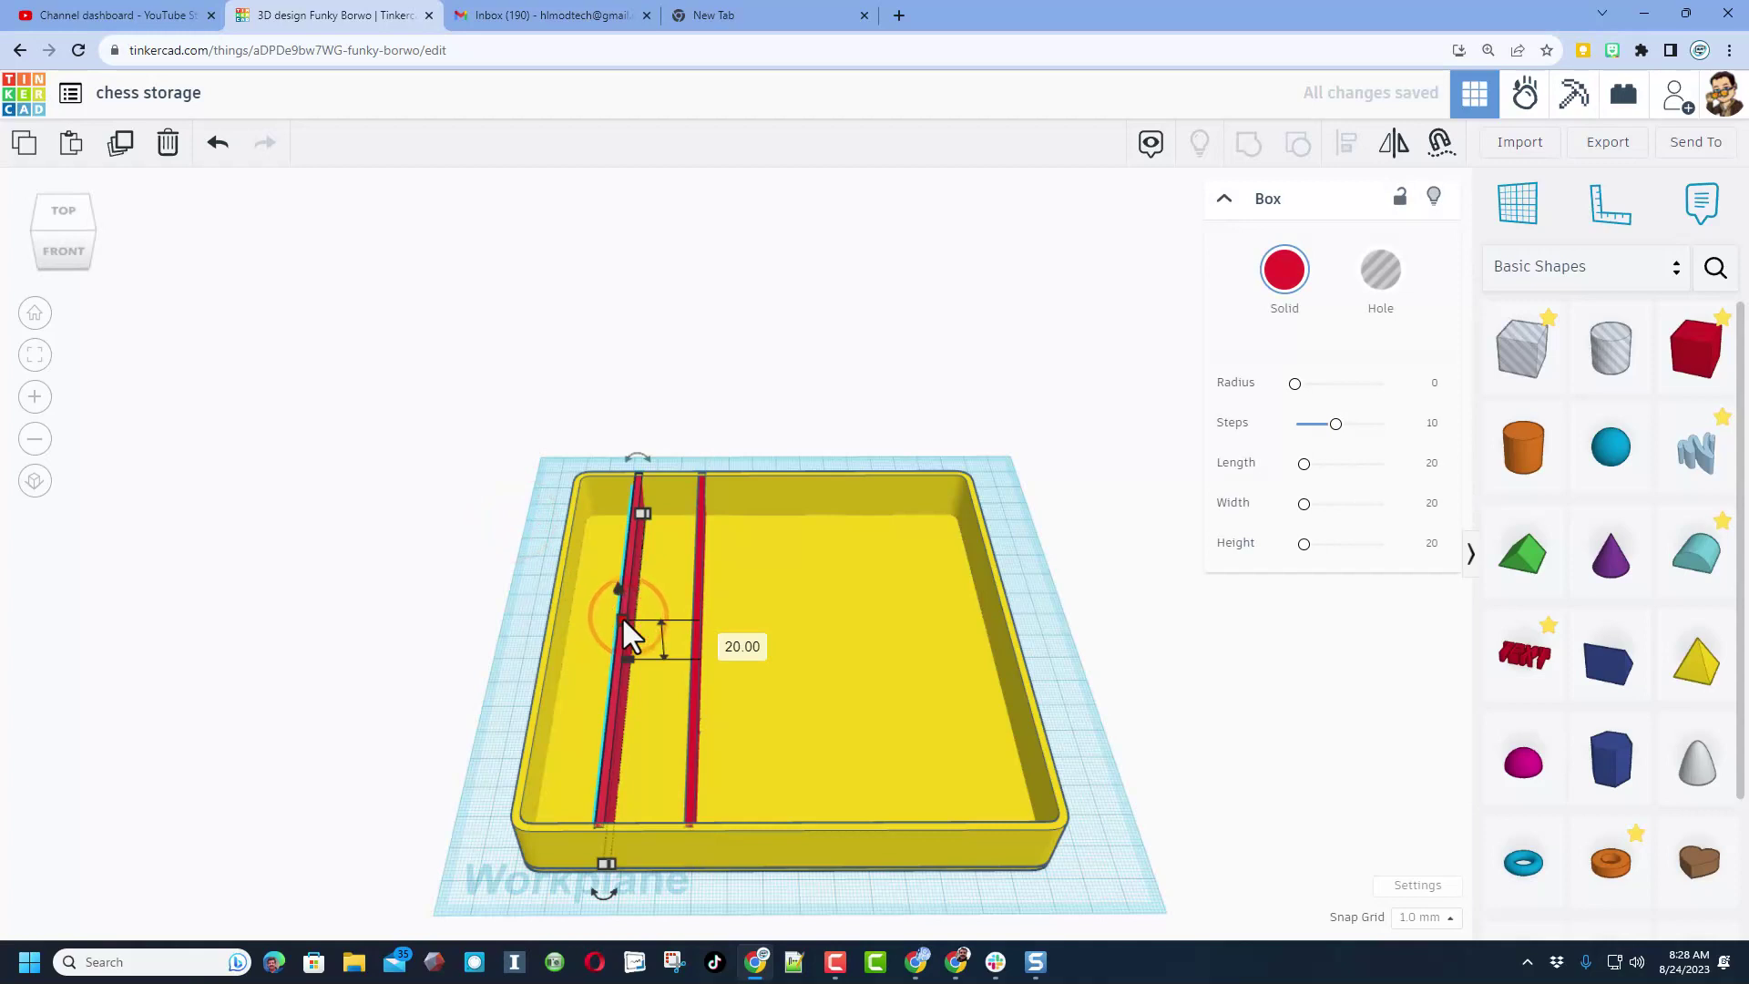
left_click_drag(609, 894, 418, 619)
left_click(415, 492)
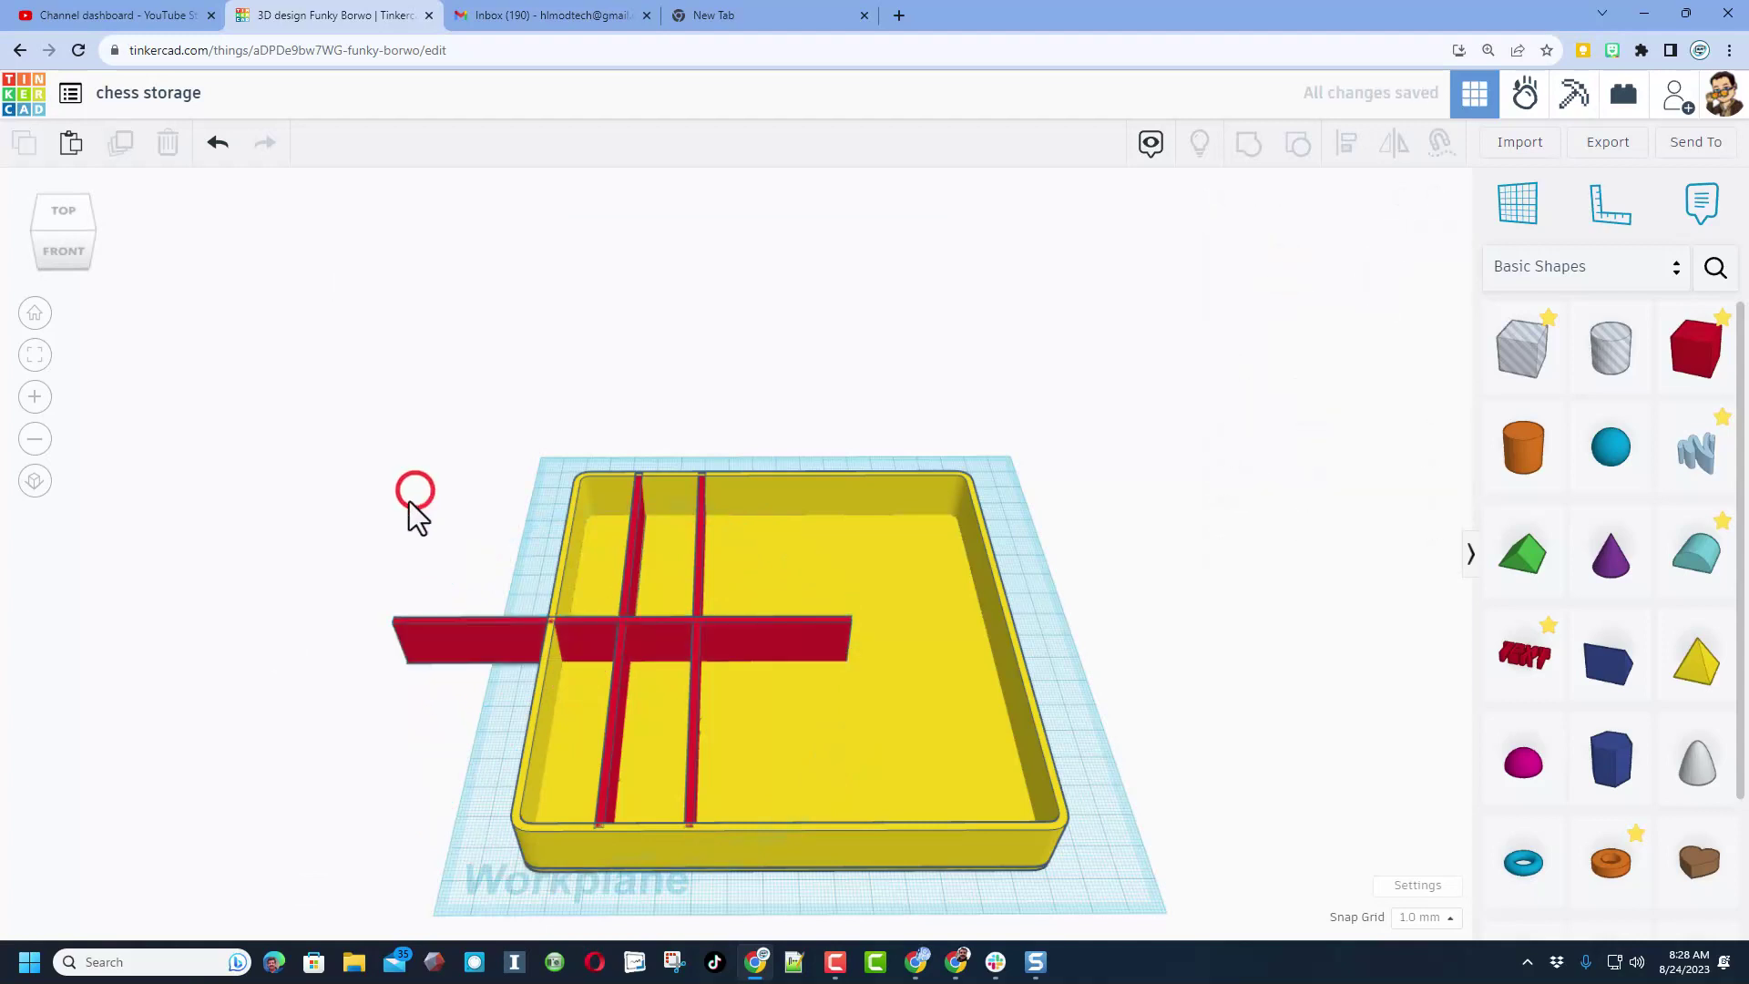
Align the crosswise divider with the tray
left_click_drag(599, 697, 560, 668)
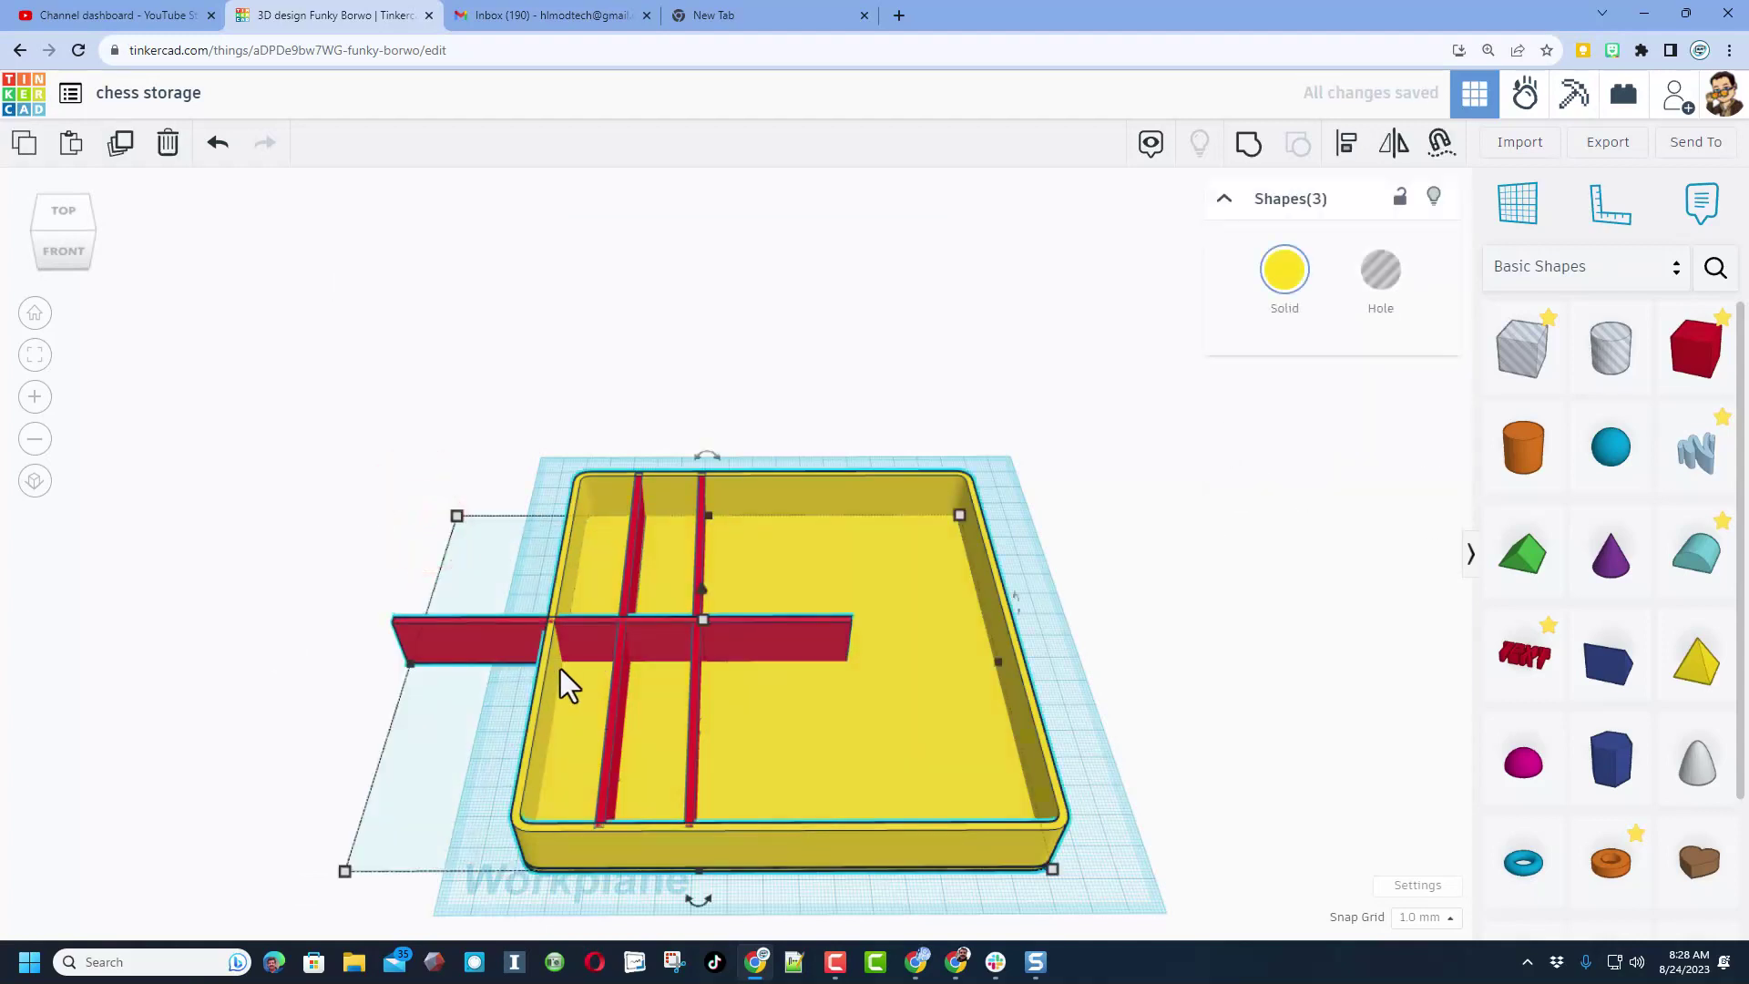
key("l")
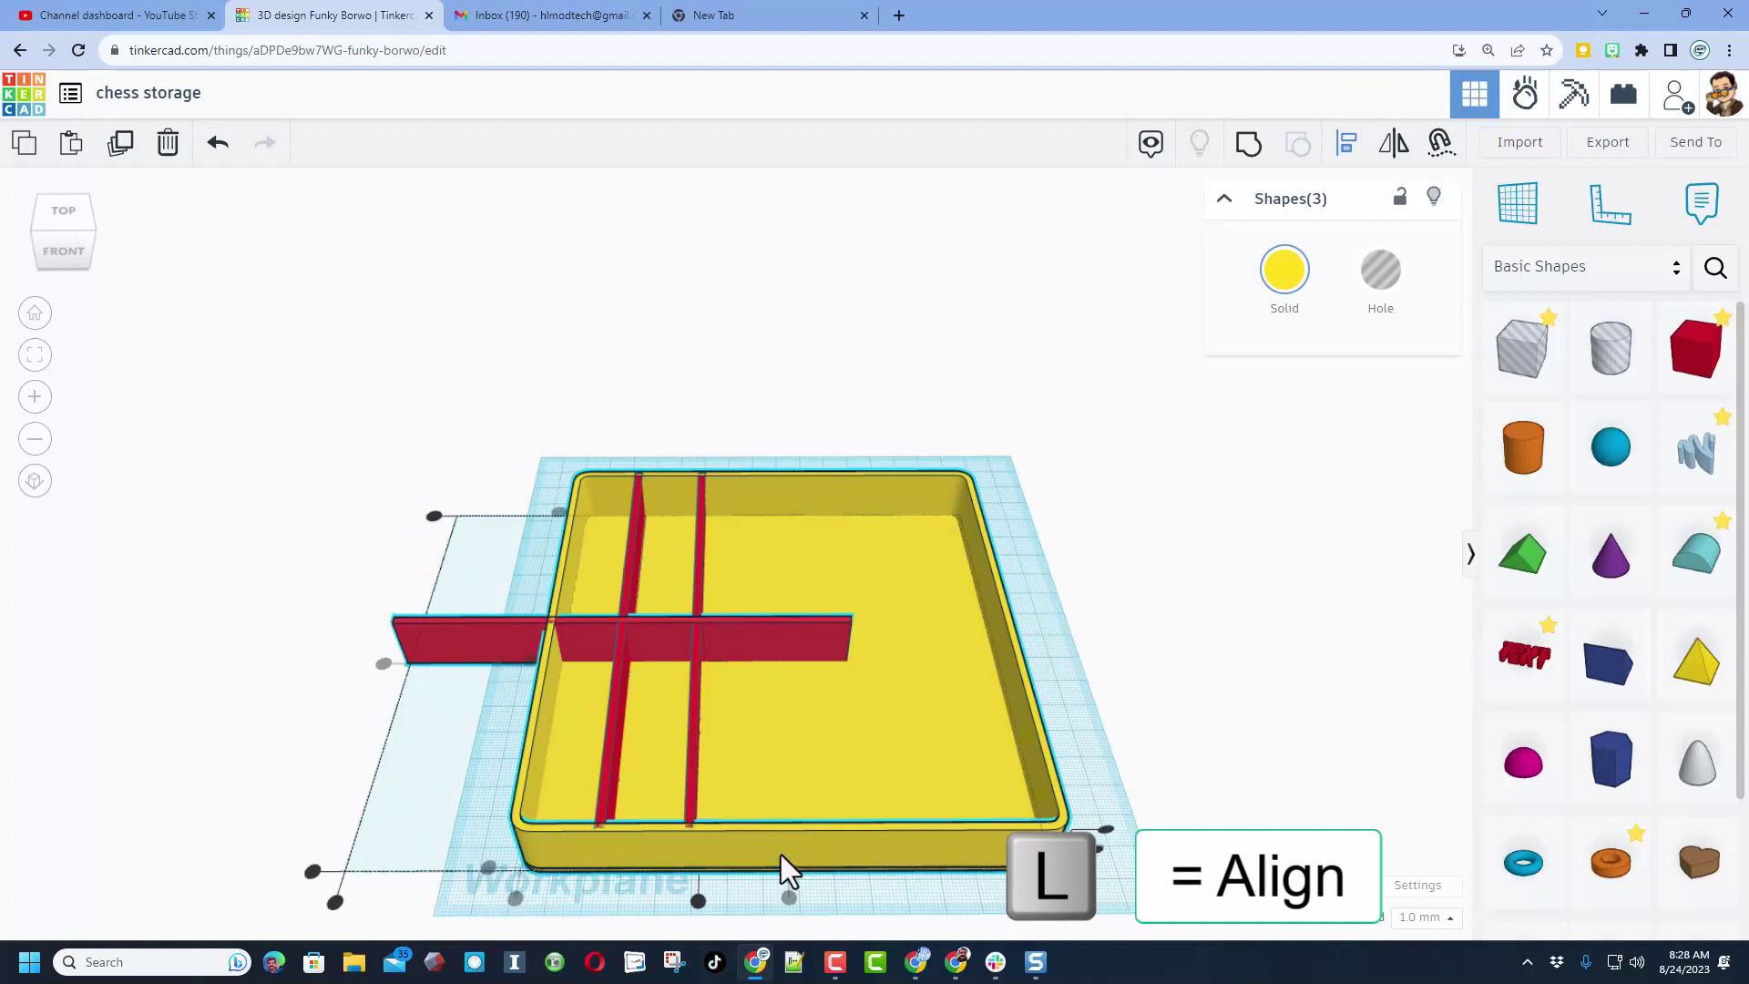
left_click(784, 902)
left_click(514, 637)
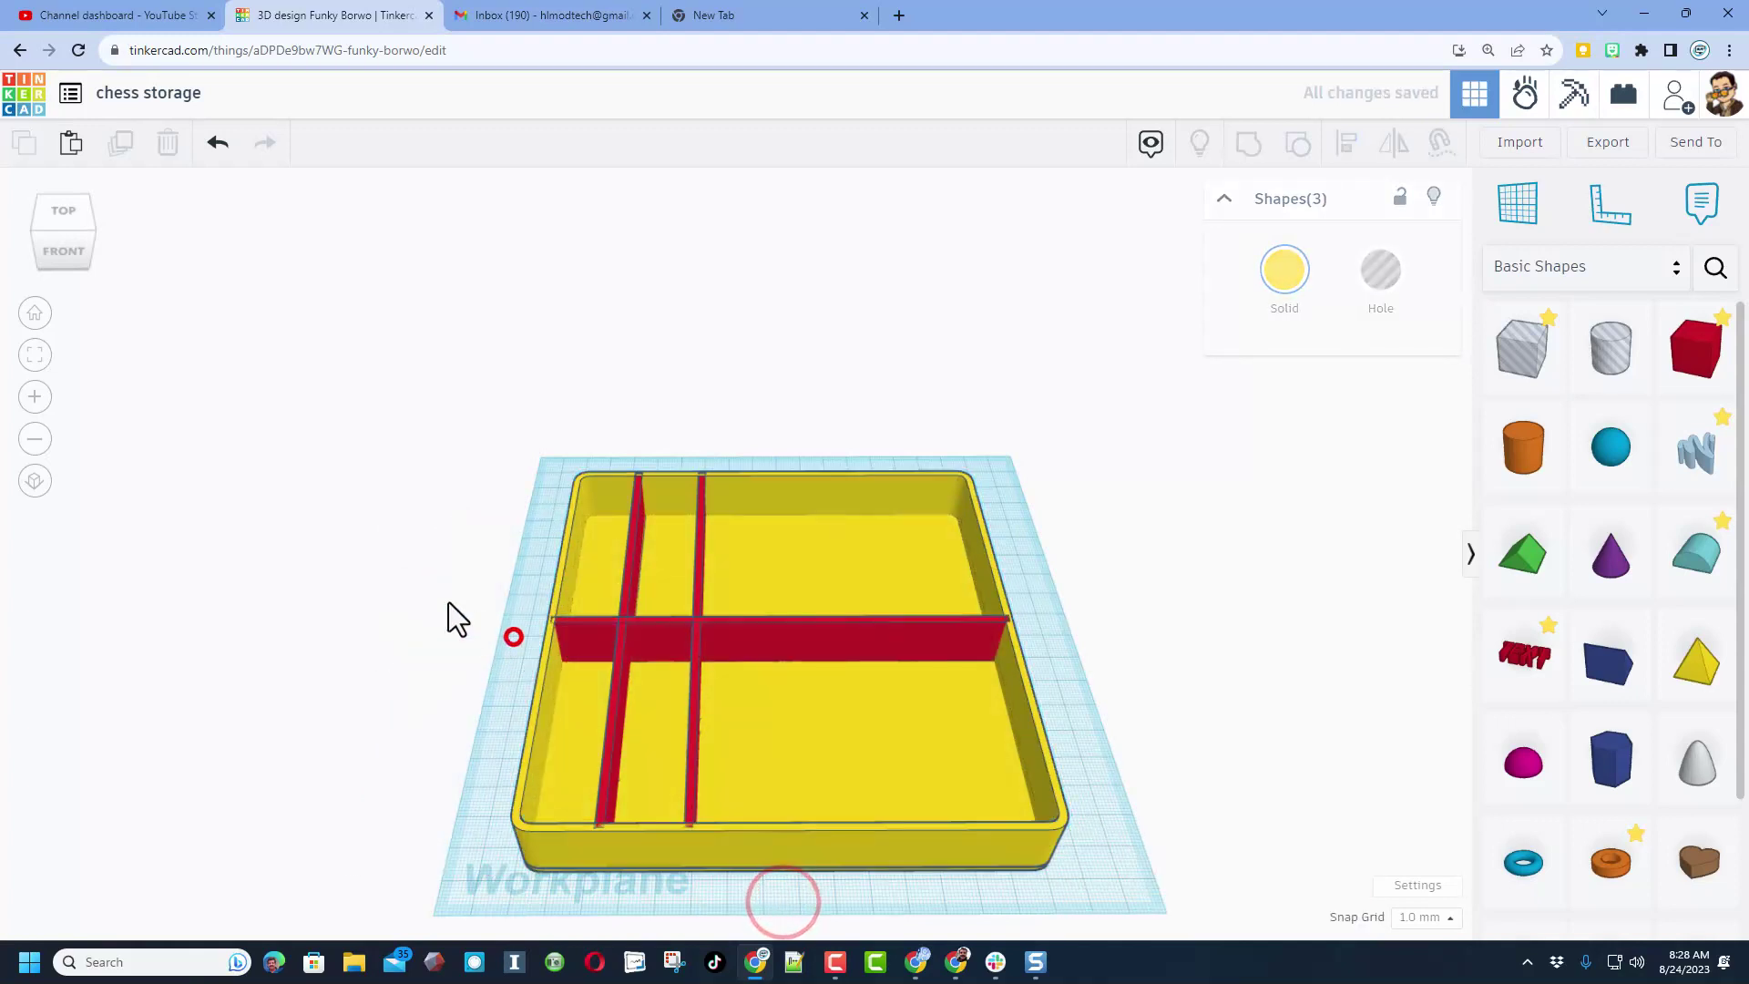
right_click_drag(448, 603, 461, 522)
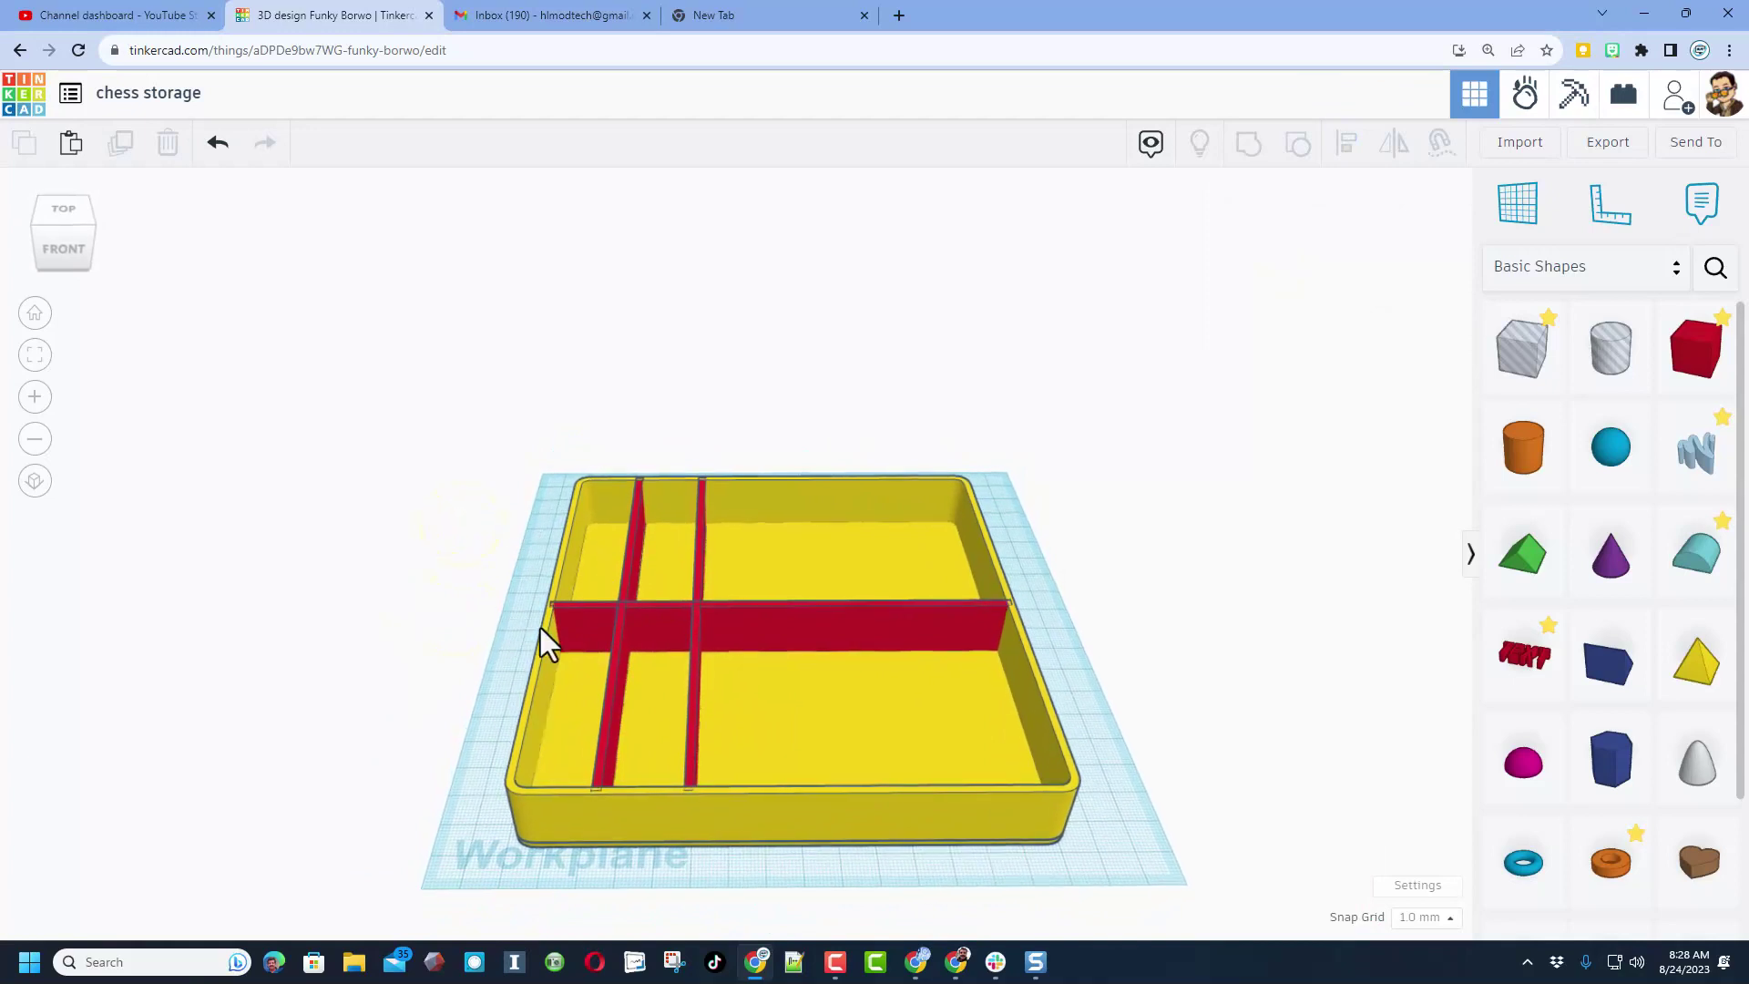
Delete all three red dividers, leaving the empty yellow tray
left_click(697, 669)
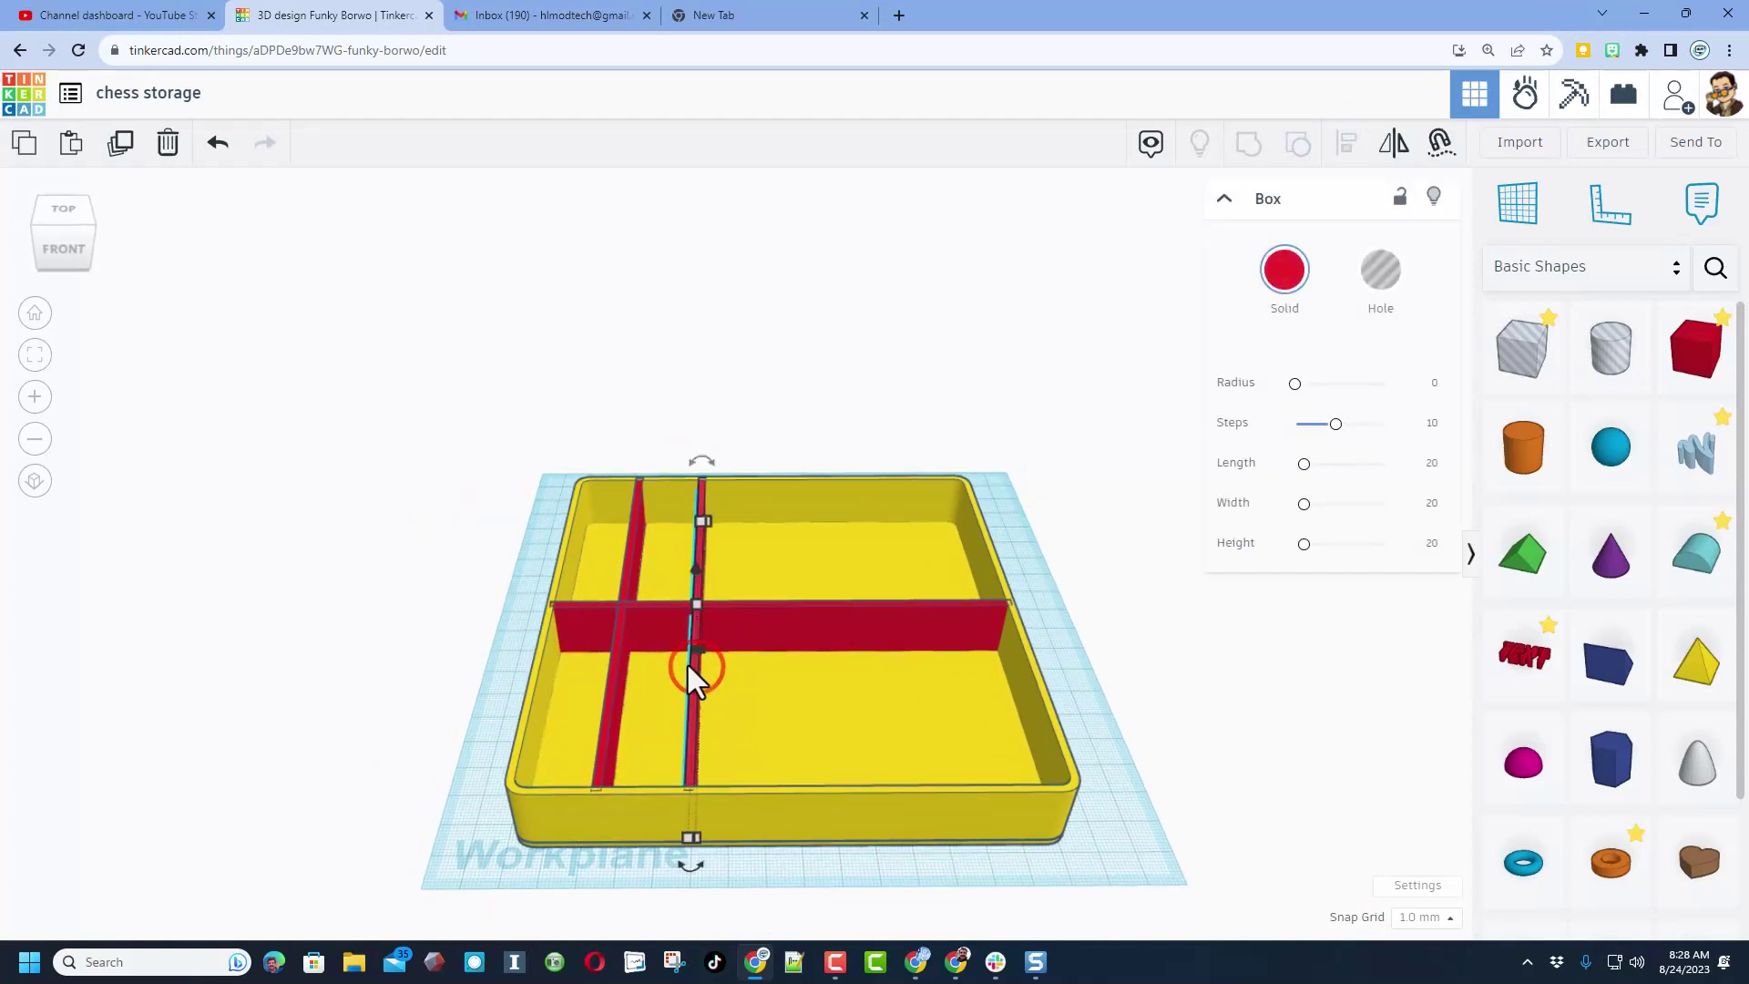
key("Delete")
left_click(687, 647)
key("Delete")
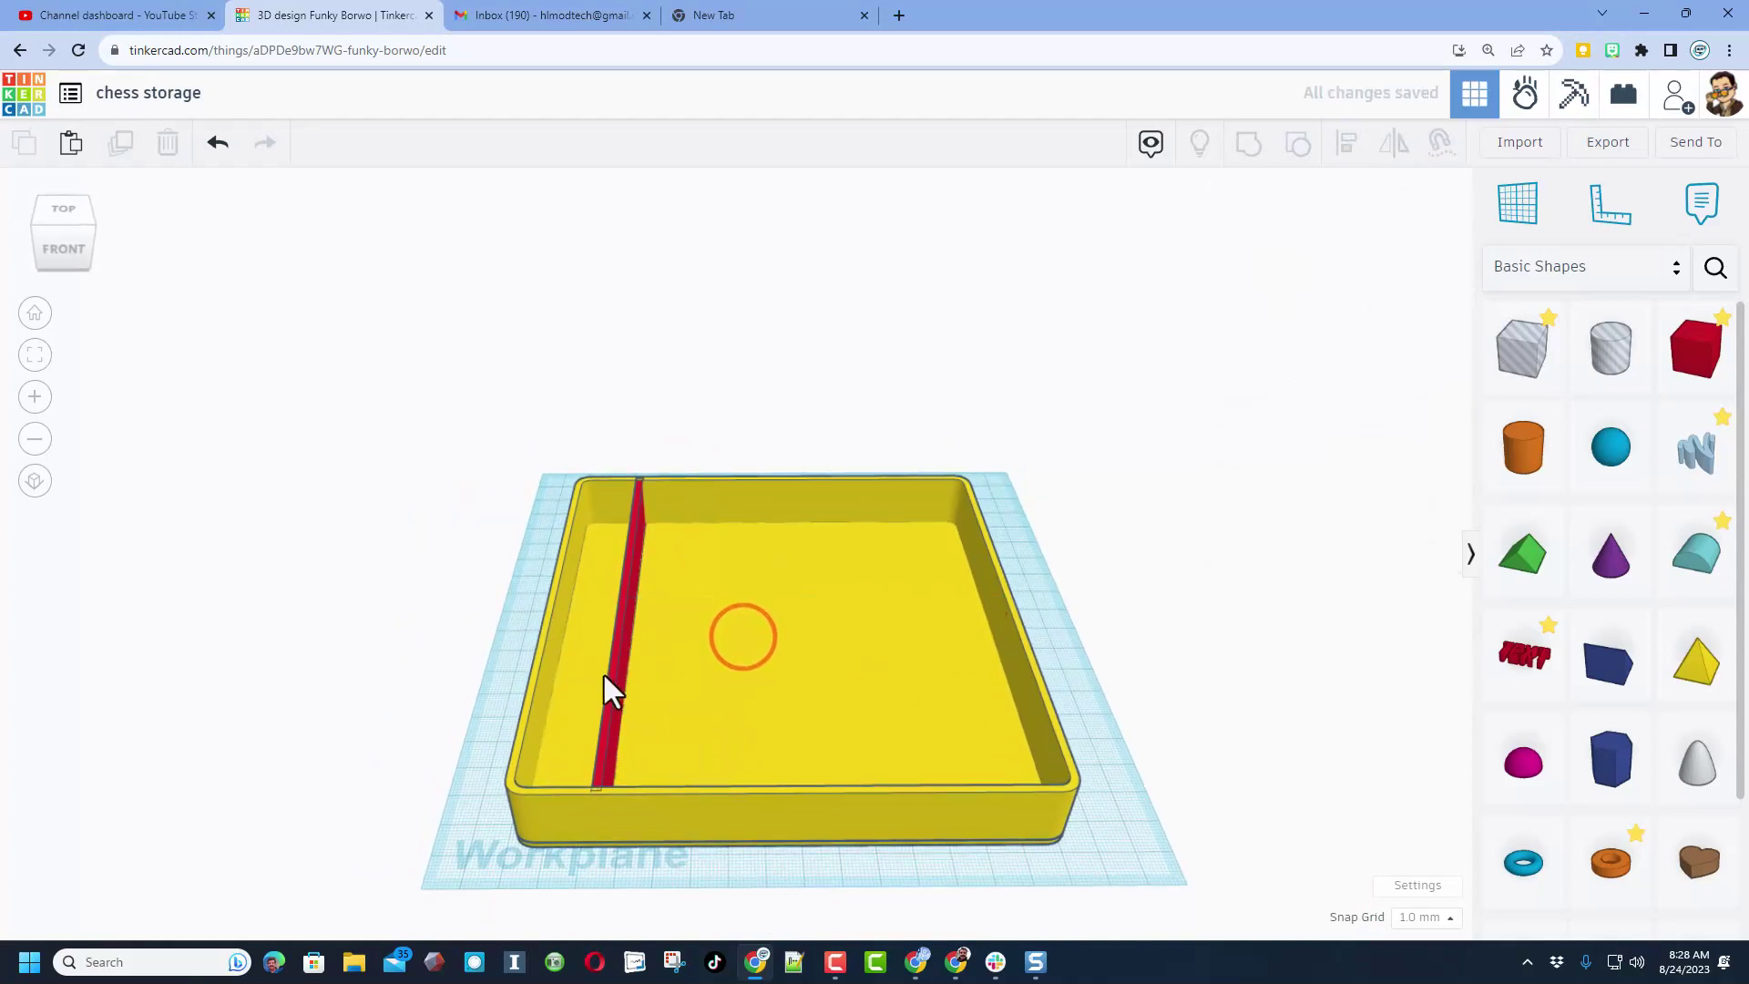
left_click(622, 676)
key("Delete")
left_click(1715, 267)
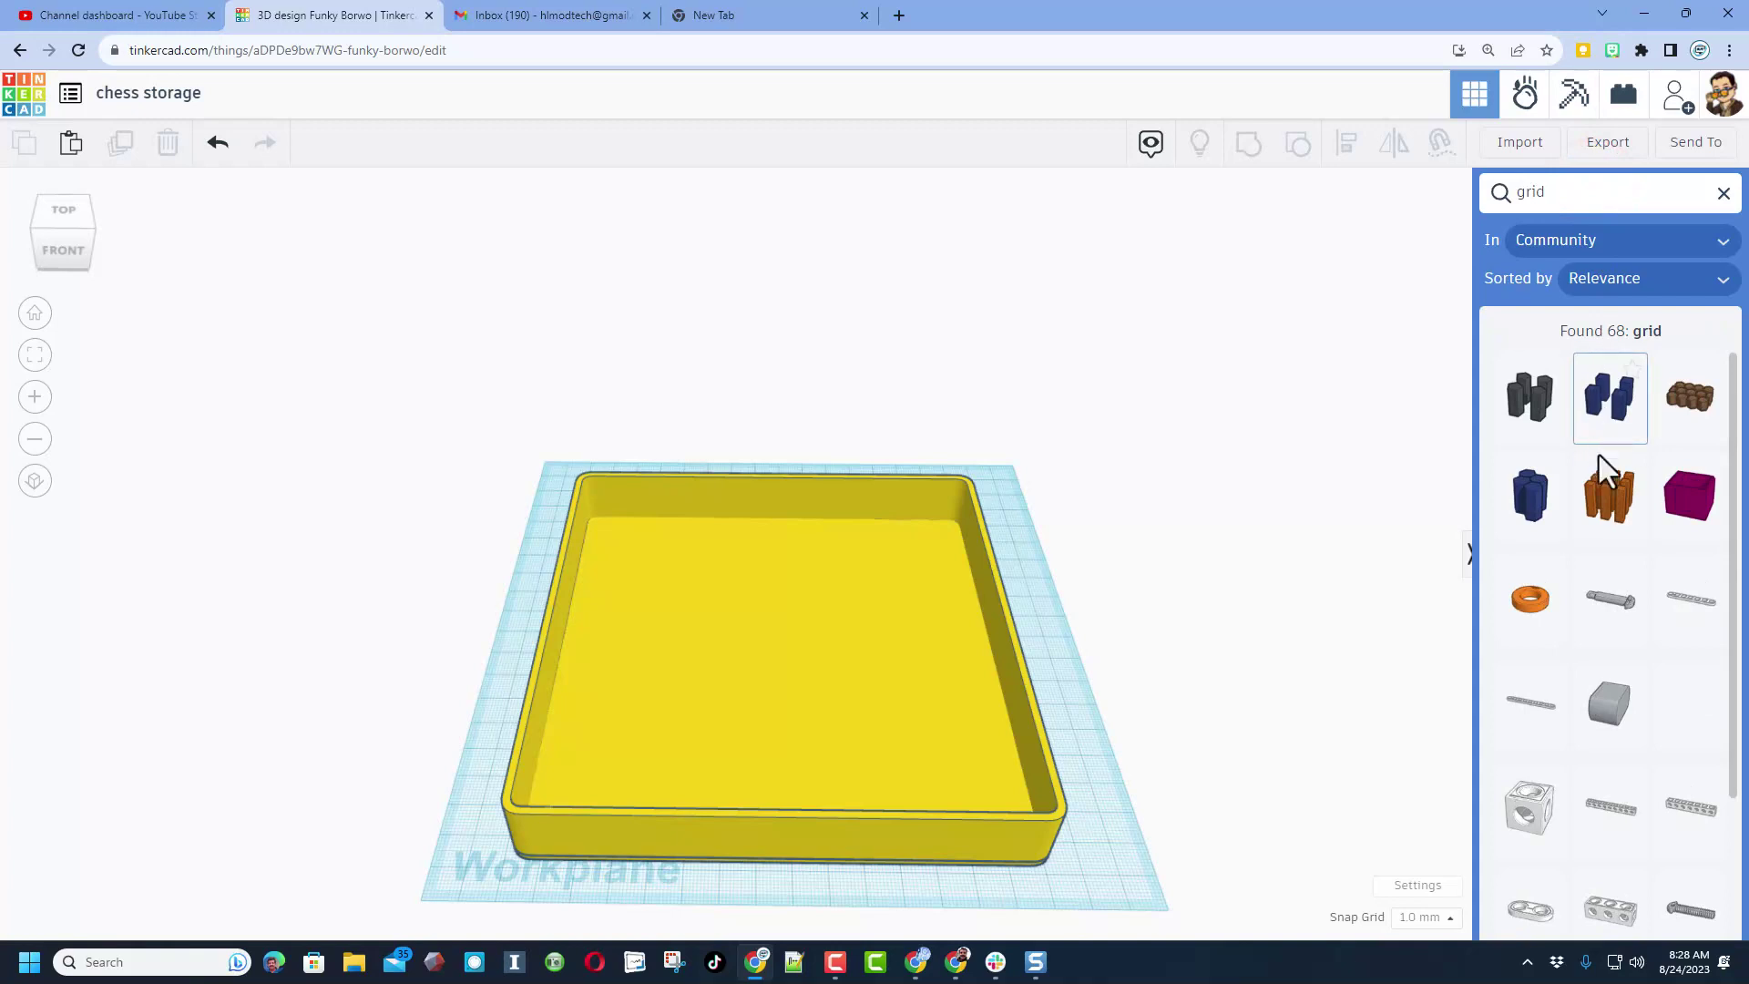
Place a grid of square columns in the tray with 8 columns and 4 rows
left_click_drag(1603, 515, 632, 569)
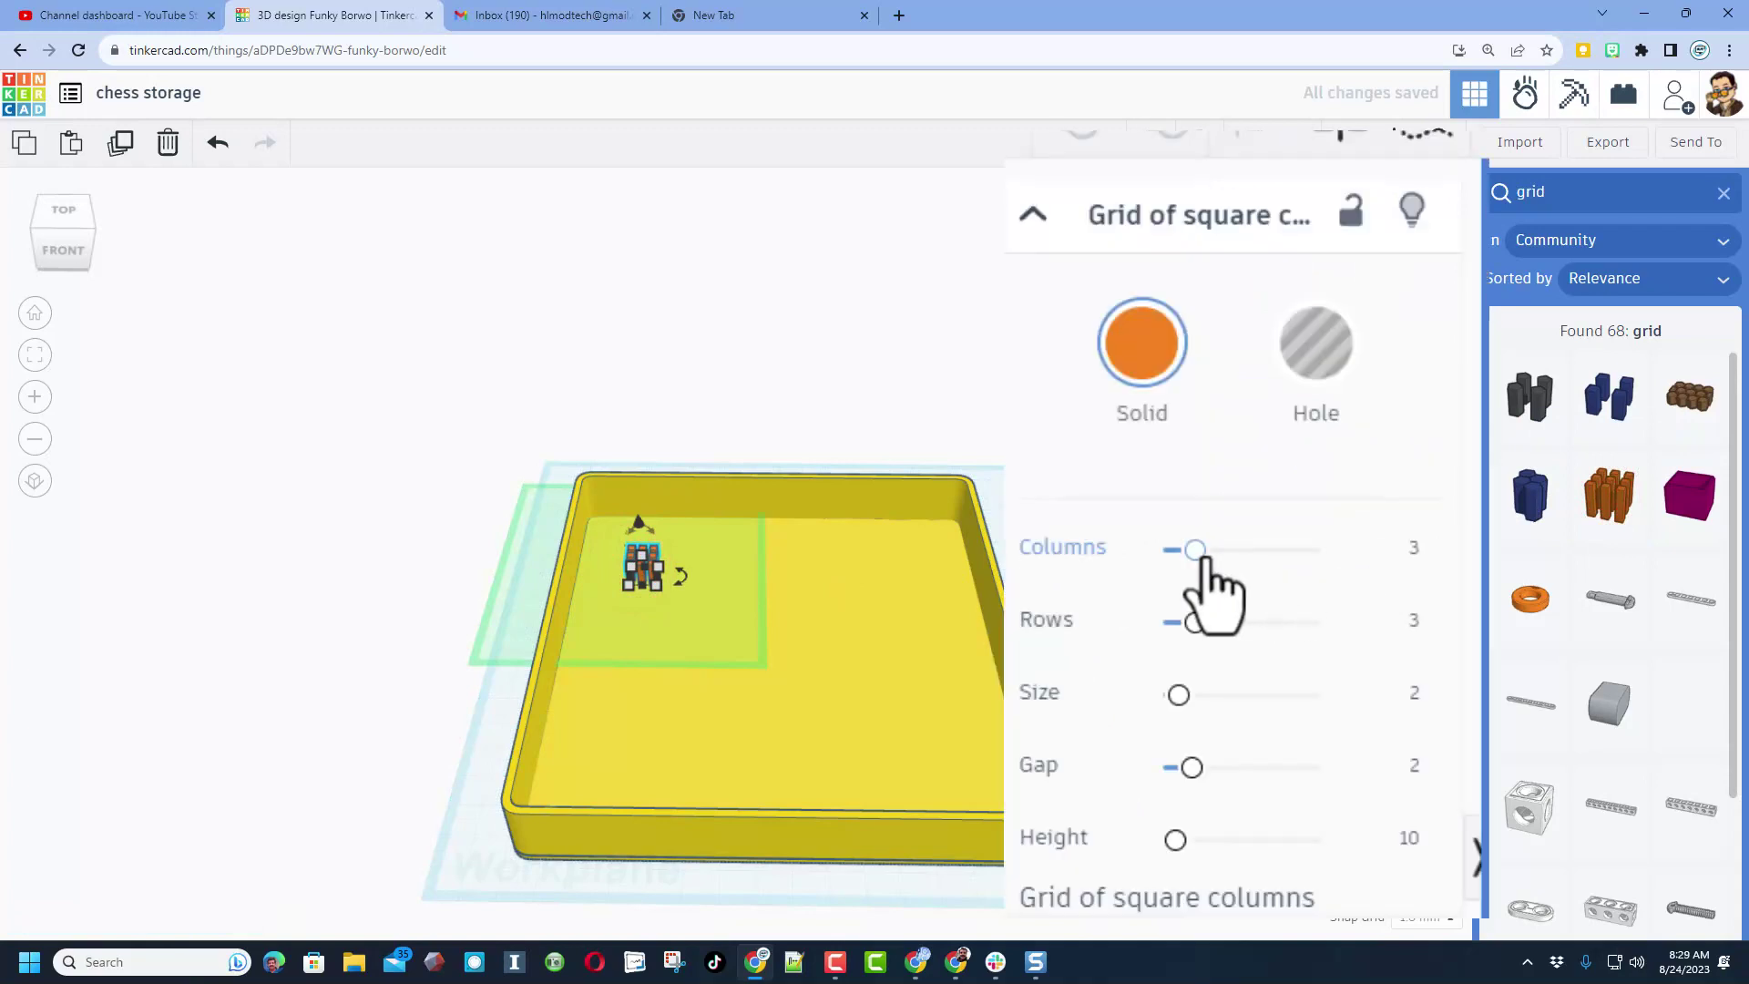
left_click_drag(1314, 384, 1402, 384)
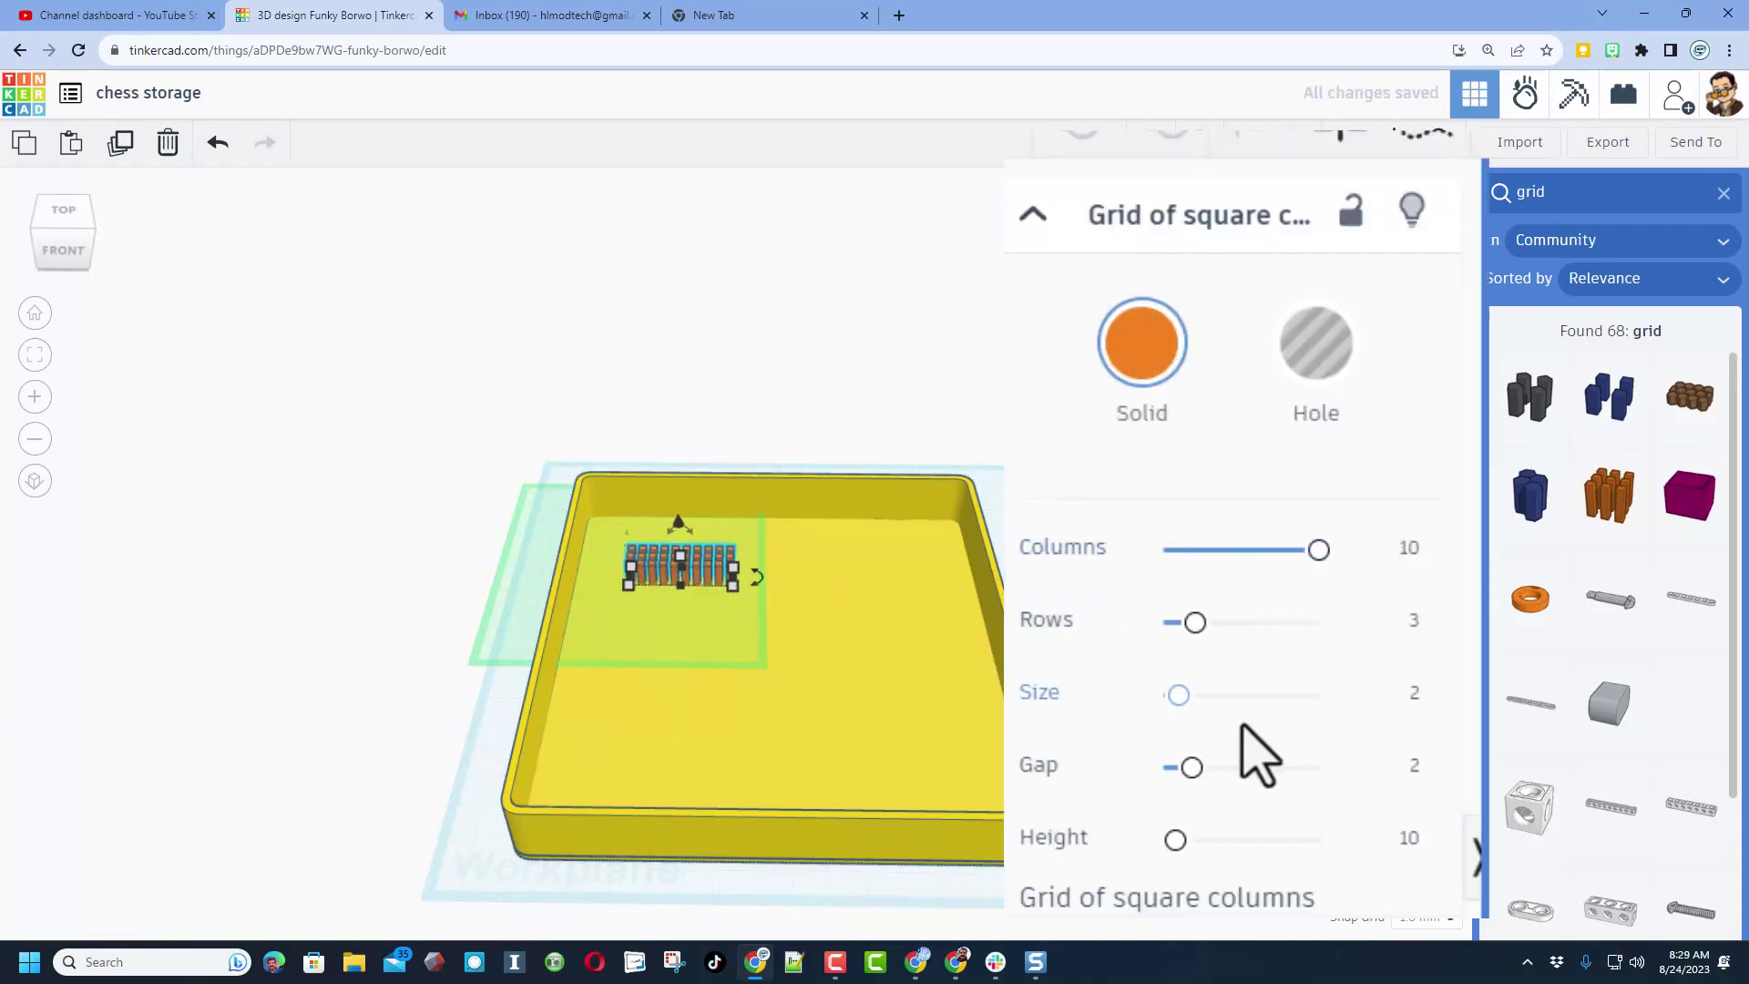
left_click(1411, 551)
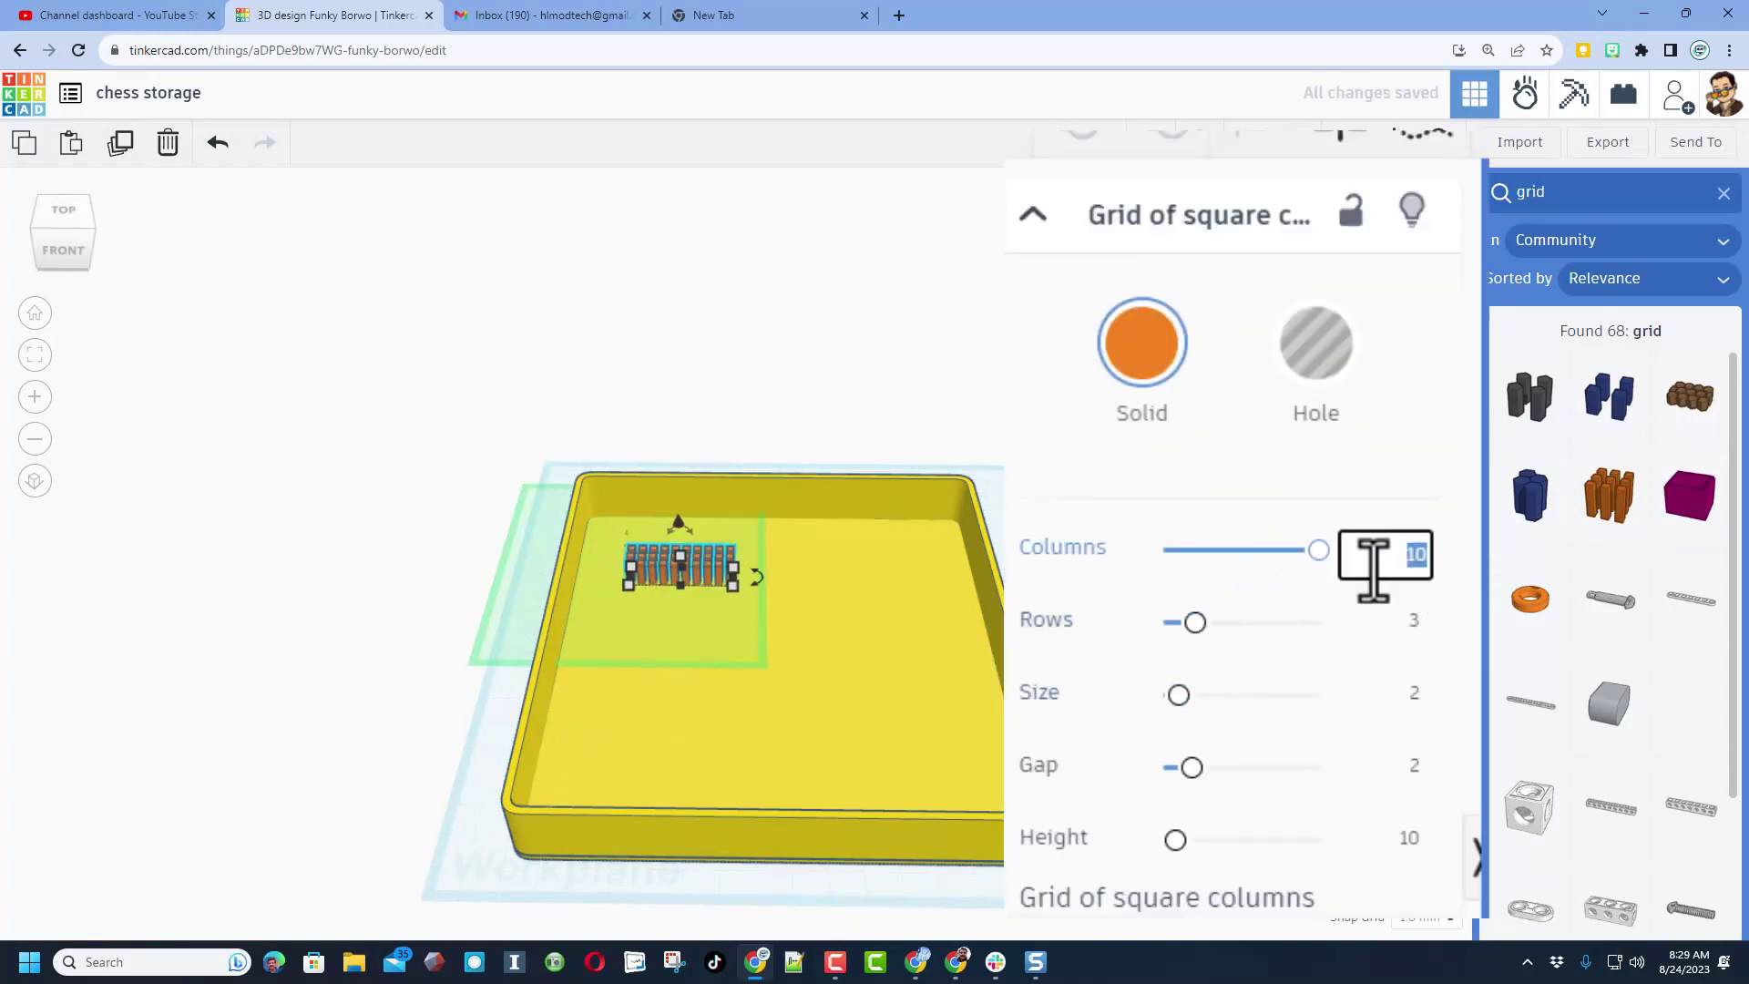
key("Return")
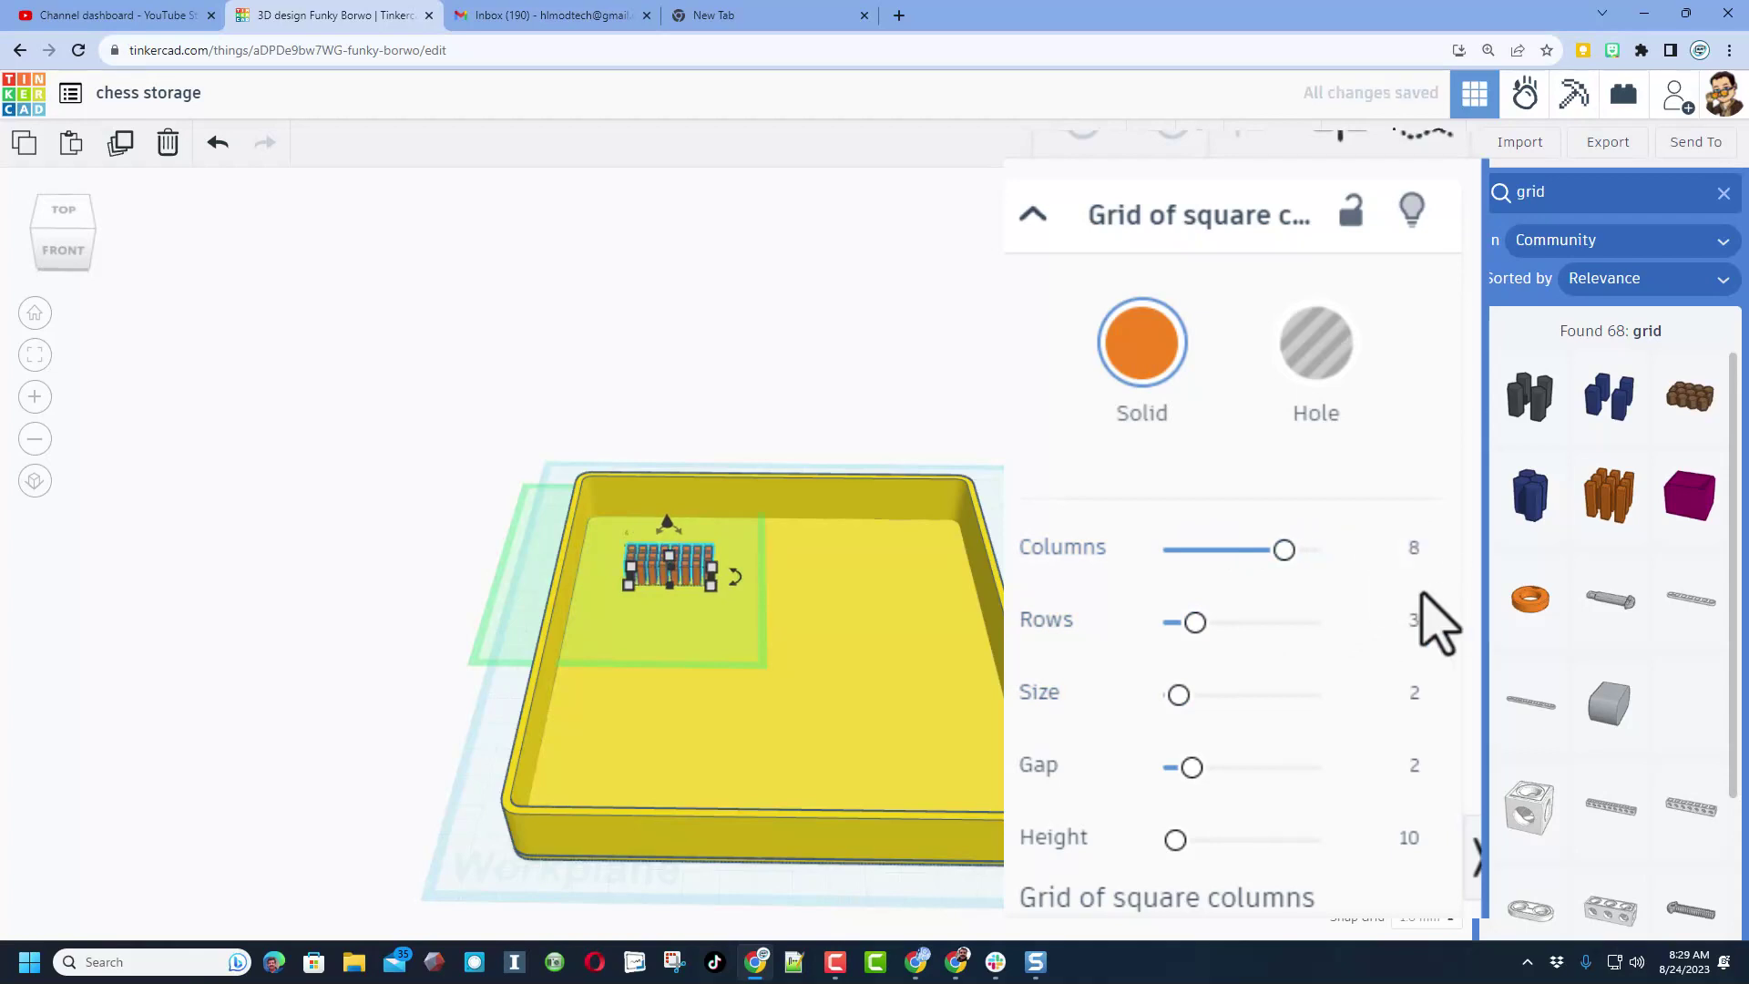
left_click(1417, 624)
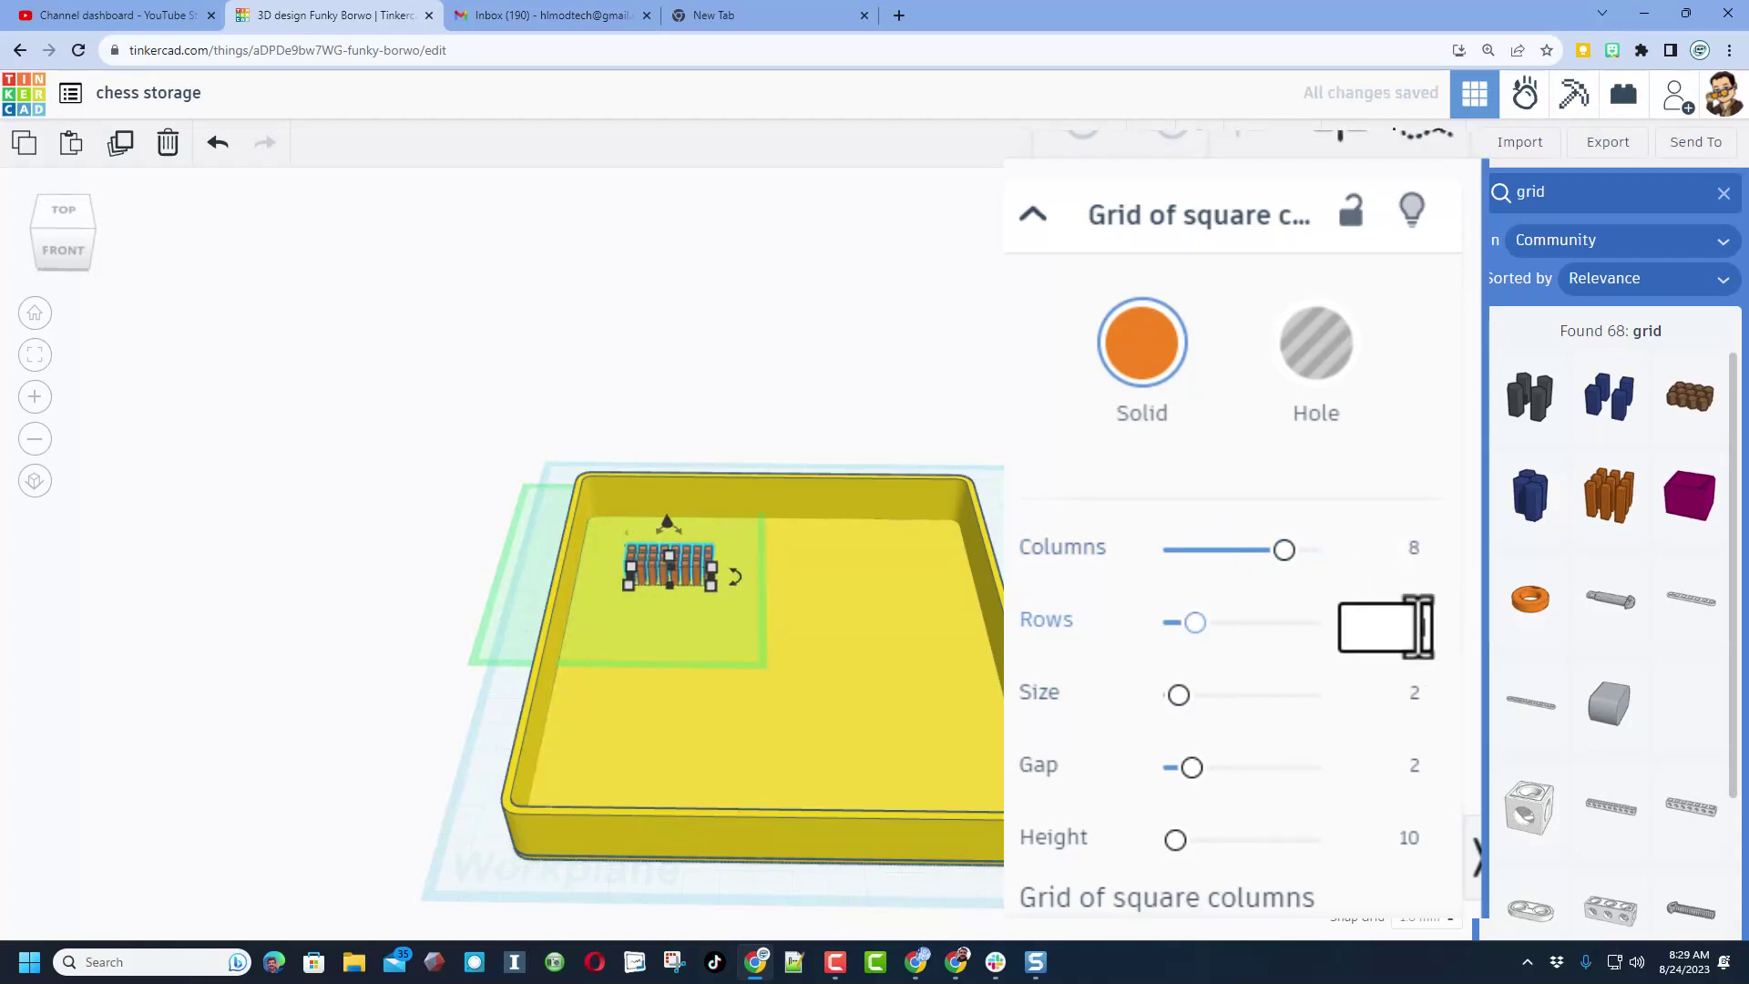
type("4")
key("Return")
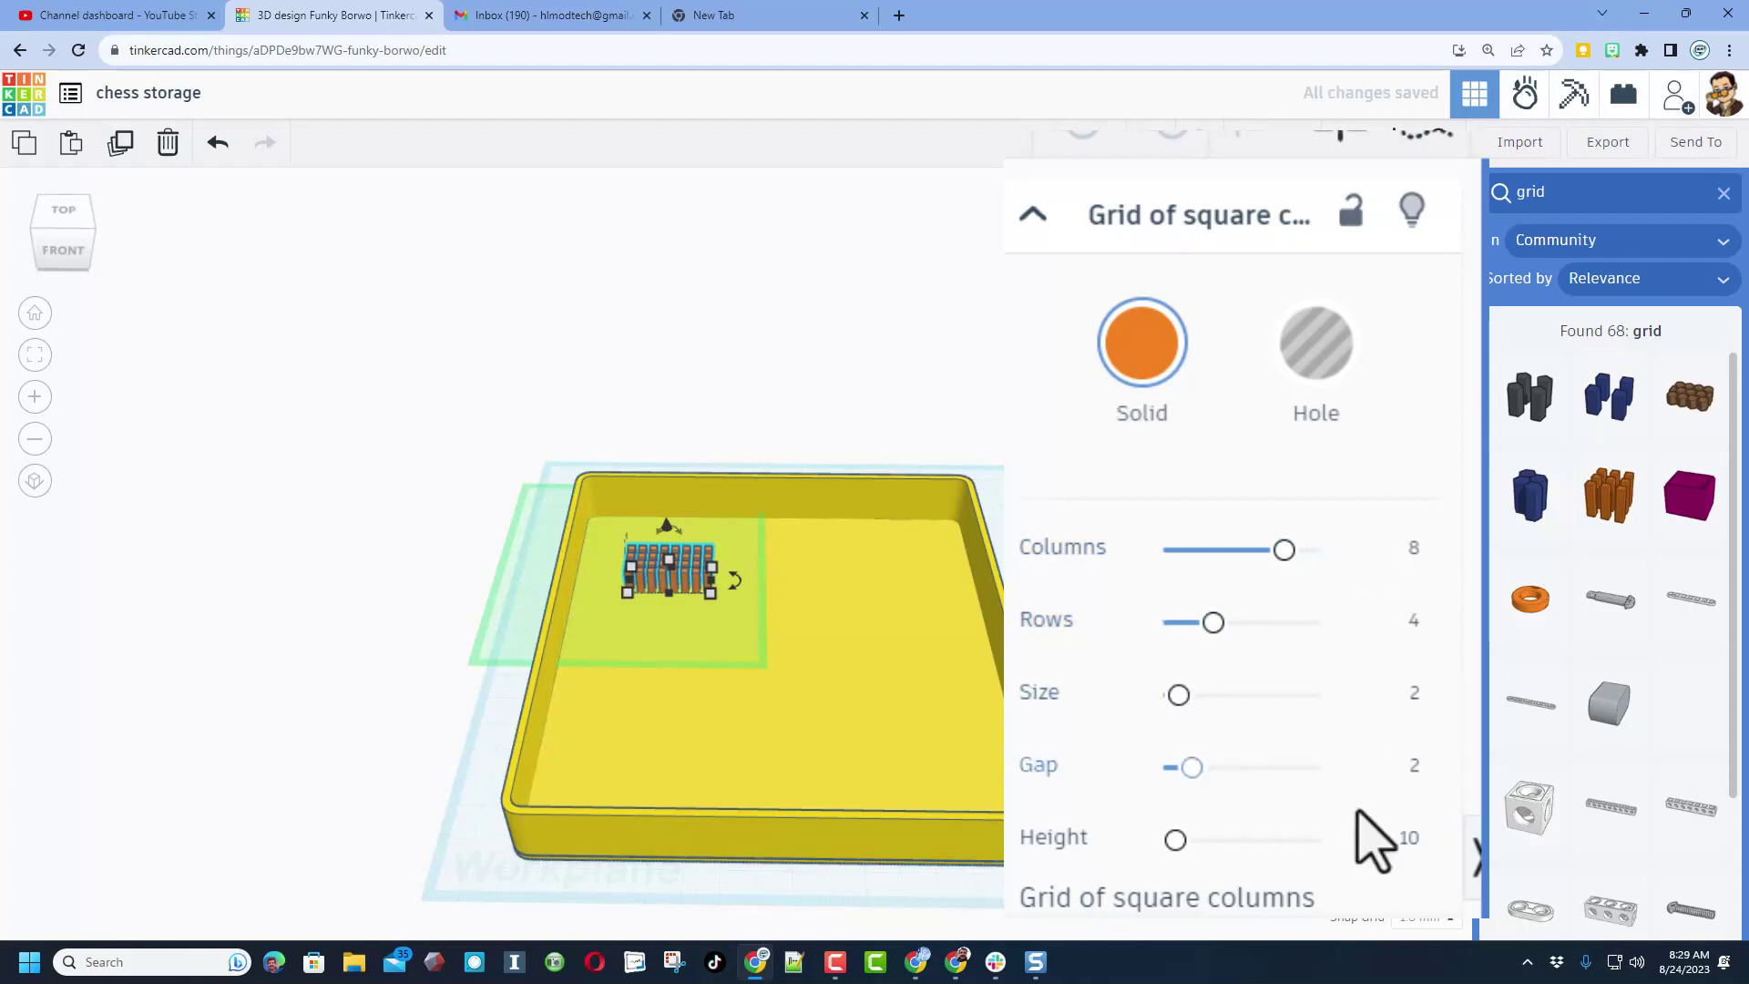
Set the grid's column size to 10, gap 0.5 and height 20
left_click(1412, 697)
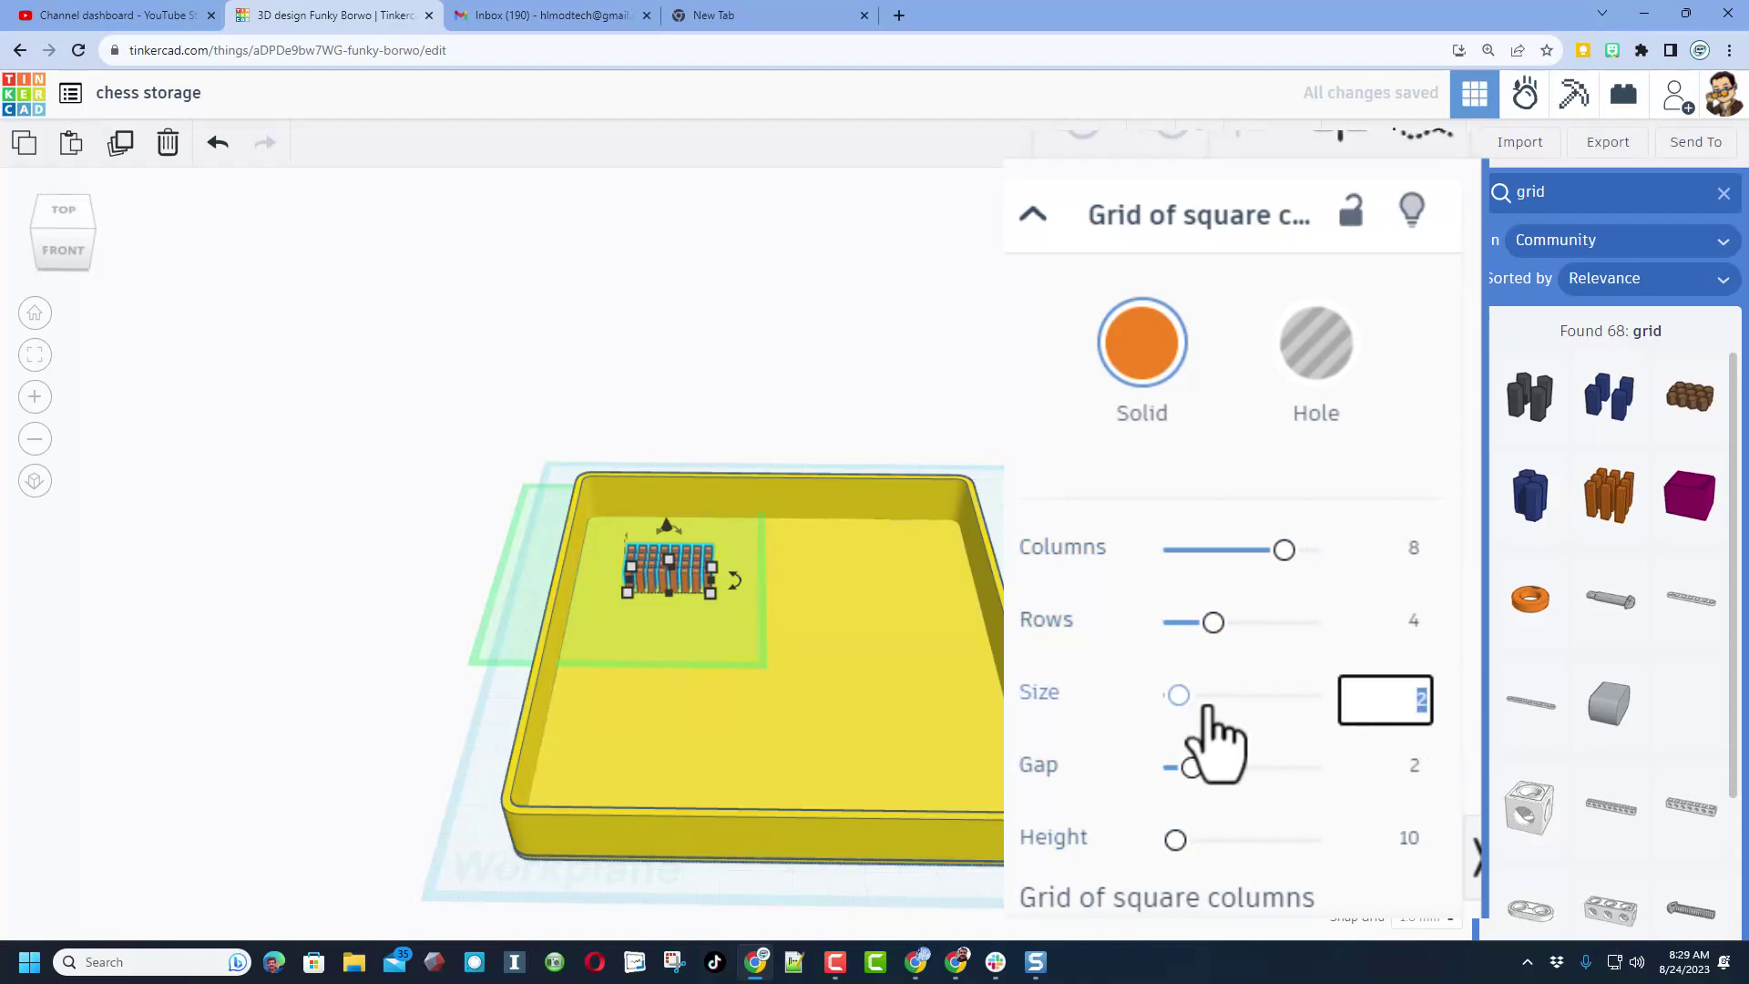
left_click_drag(1183, 697, 1436, 719)
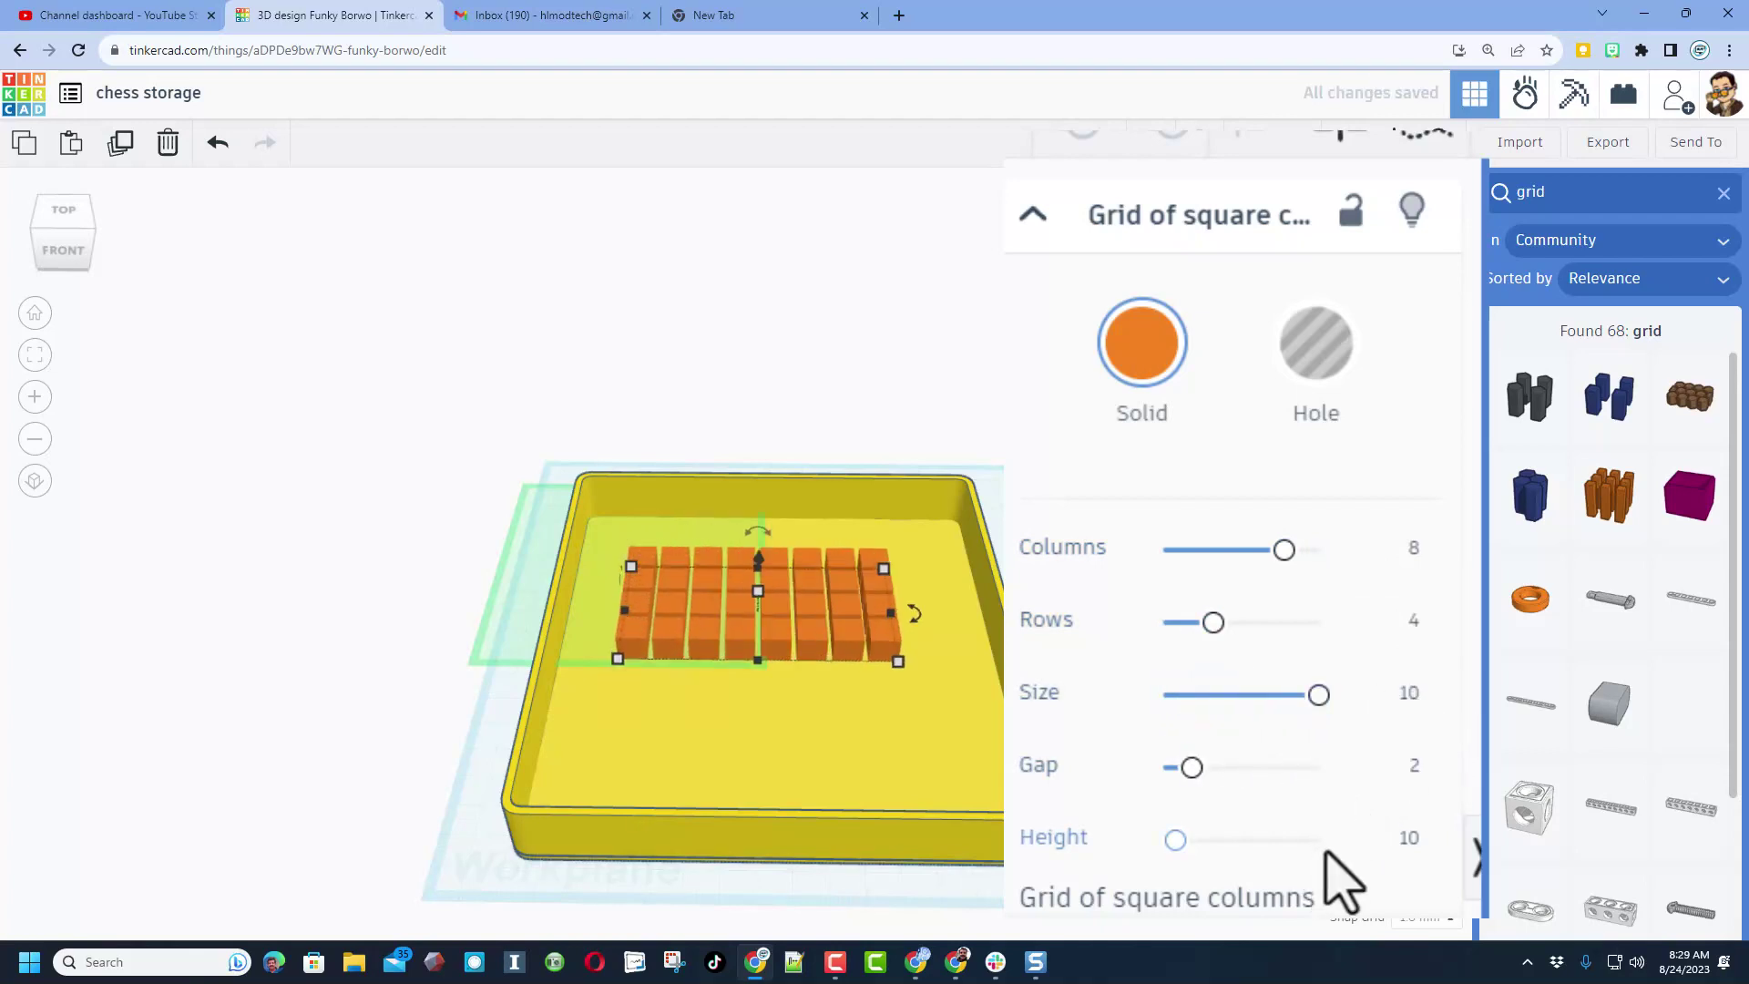
left_click(1417, 770)
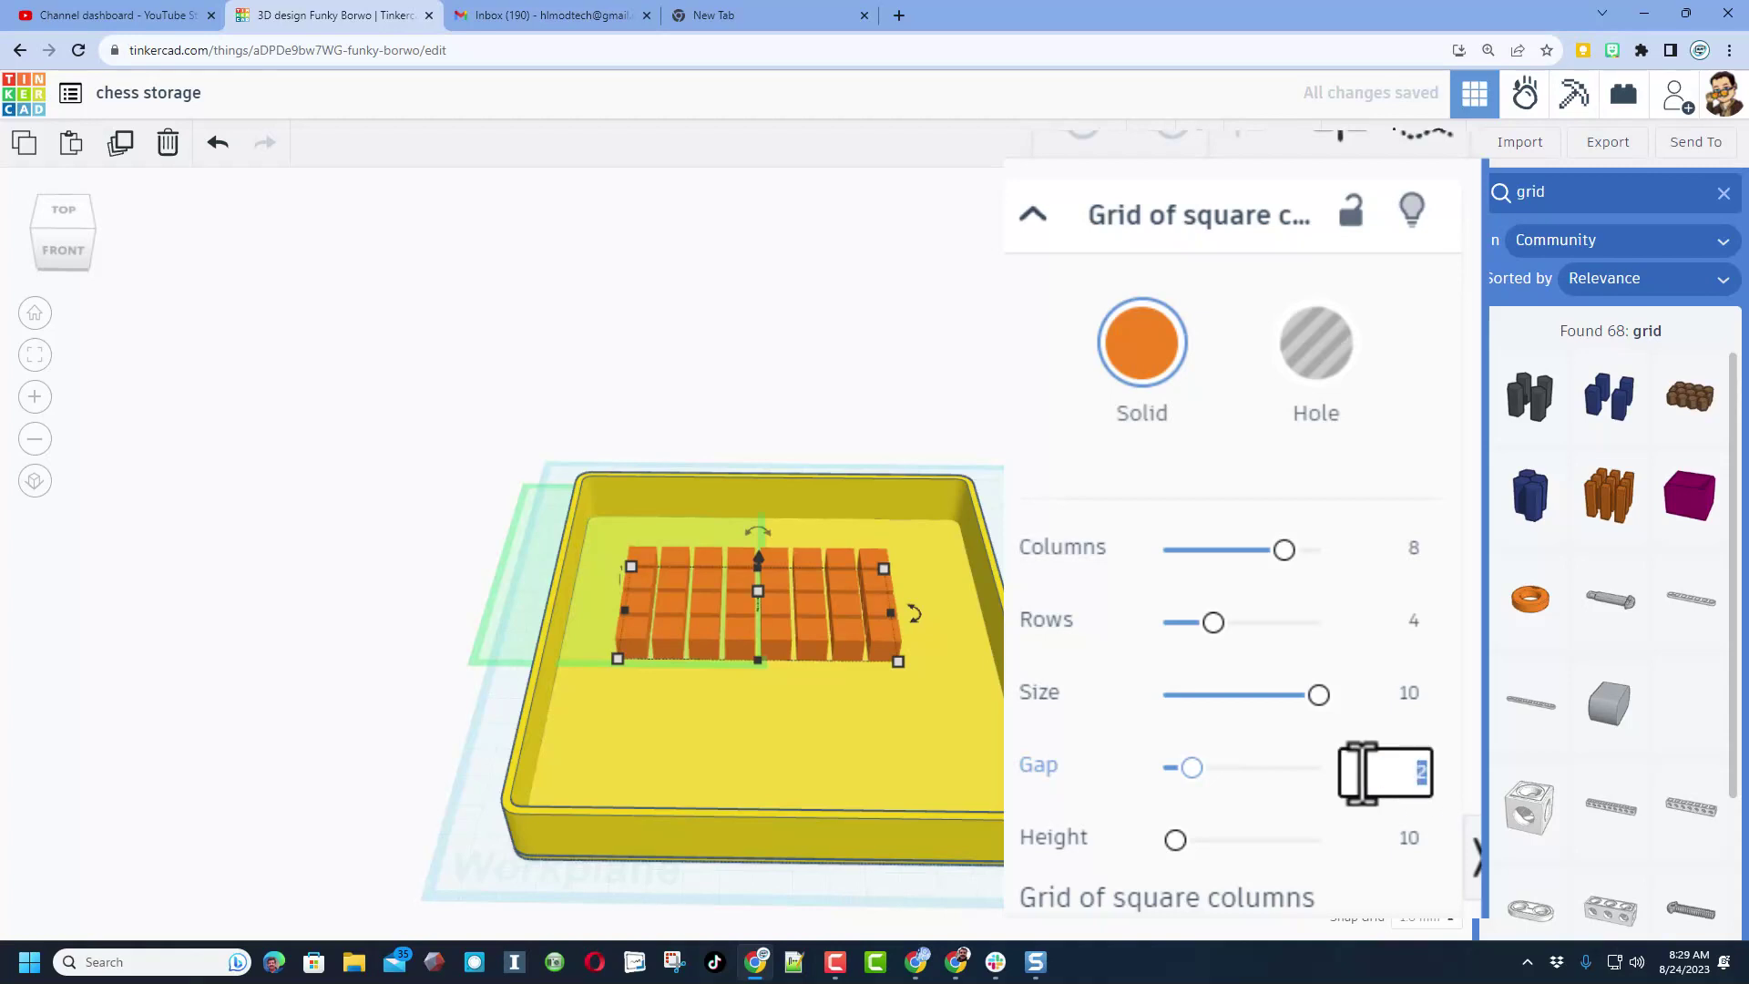
type(".5")
key("Return")
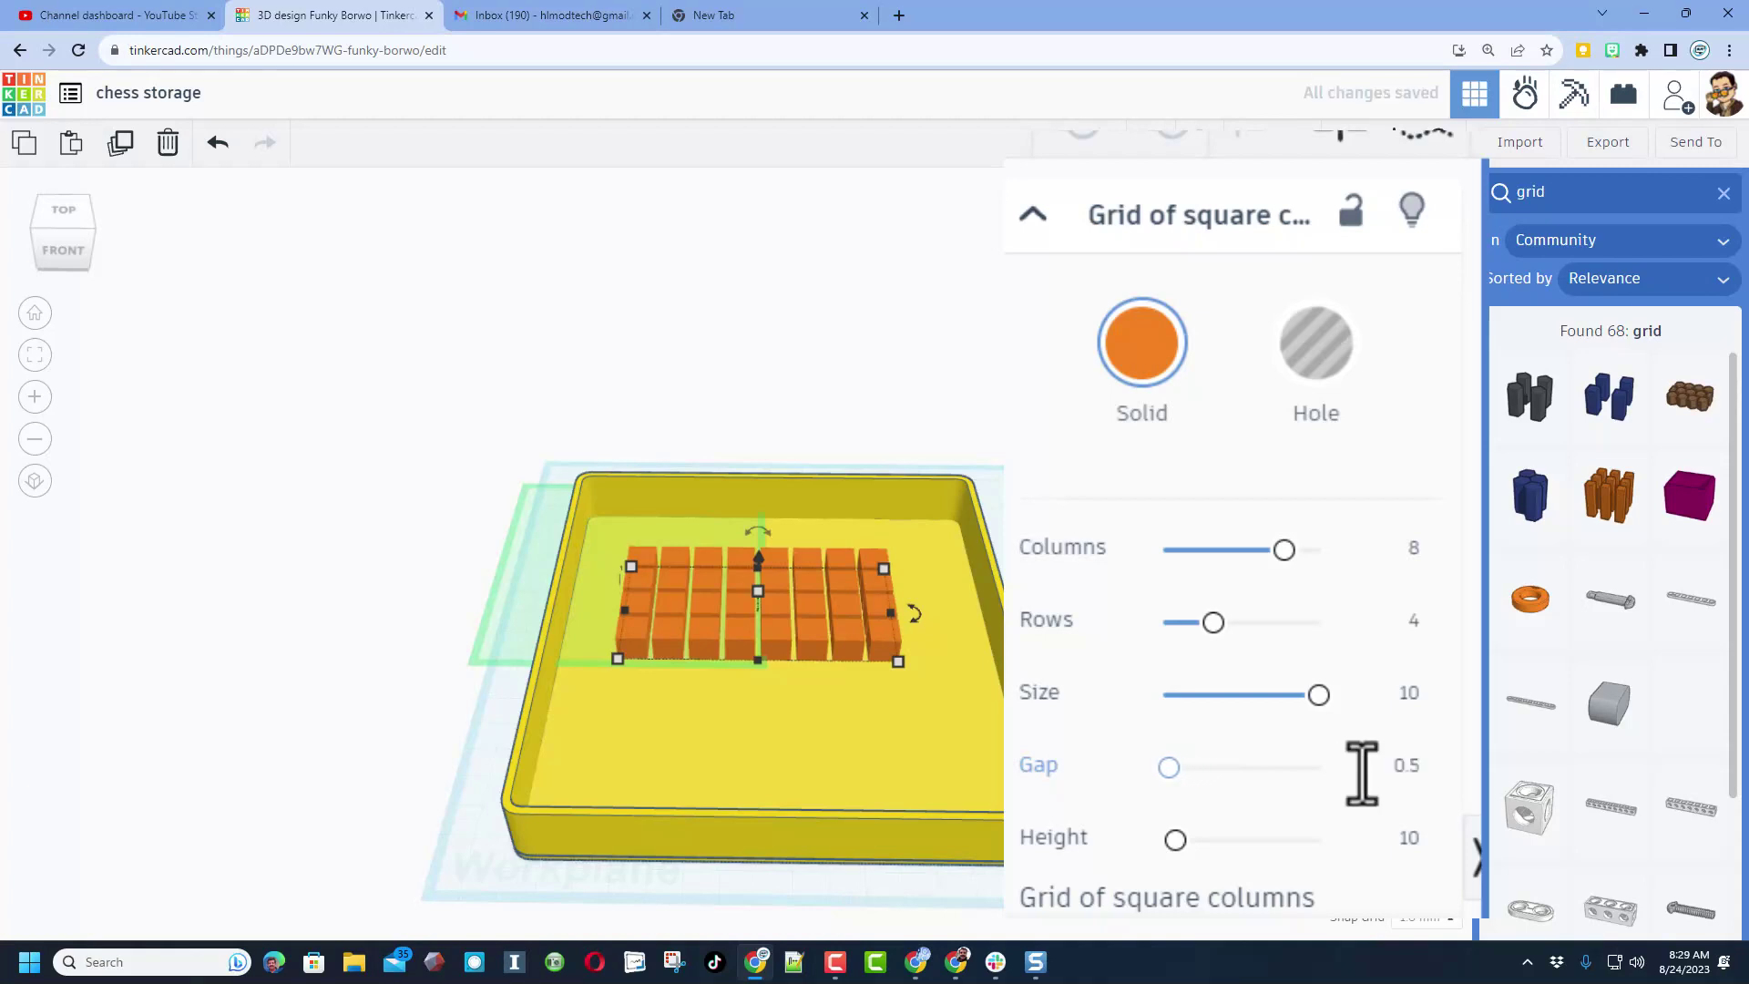
left_click(1411, 840)
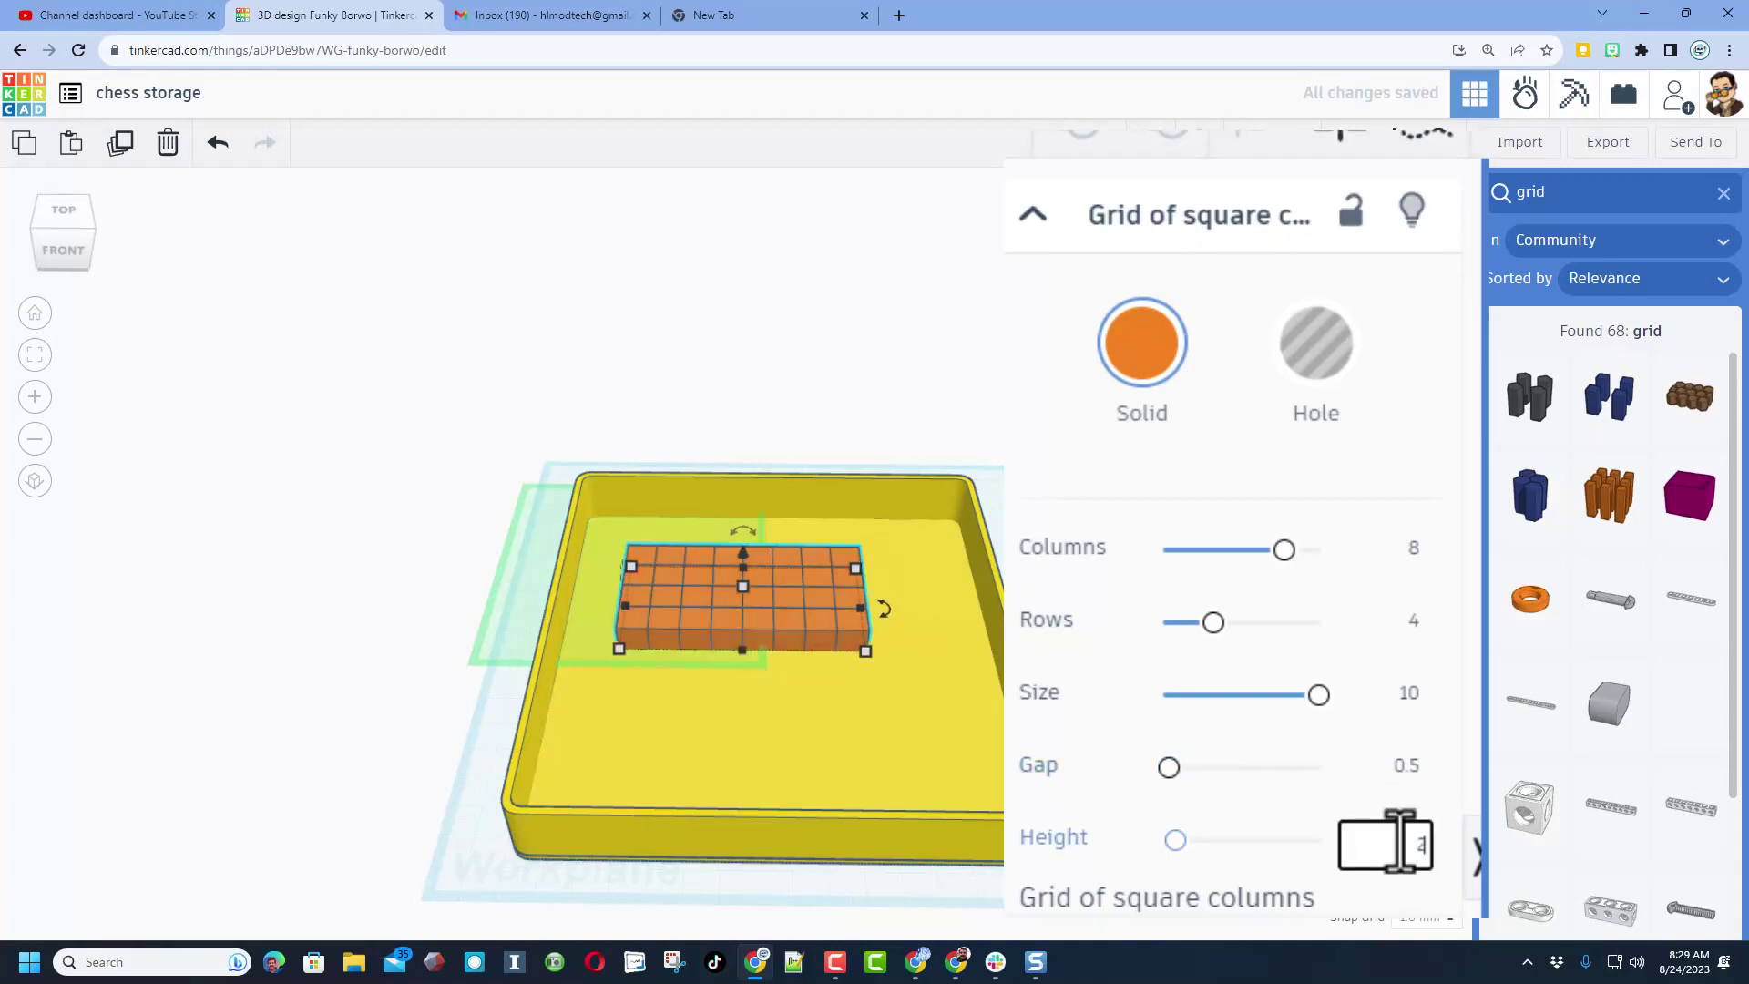
type("20")
key("Return")
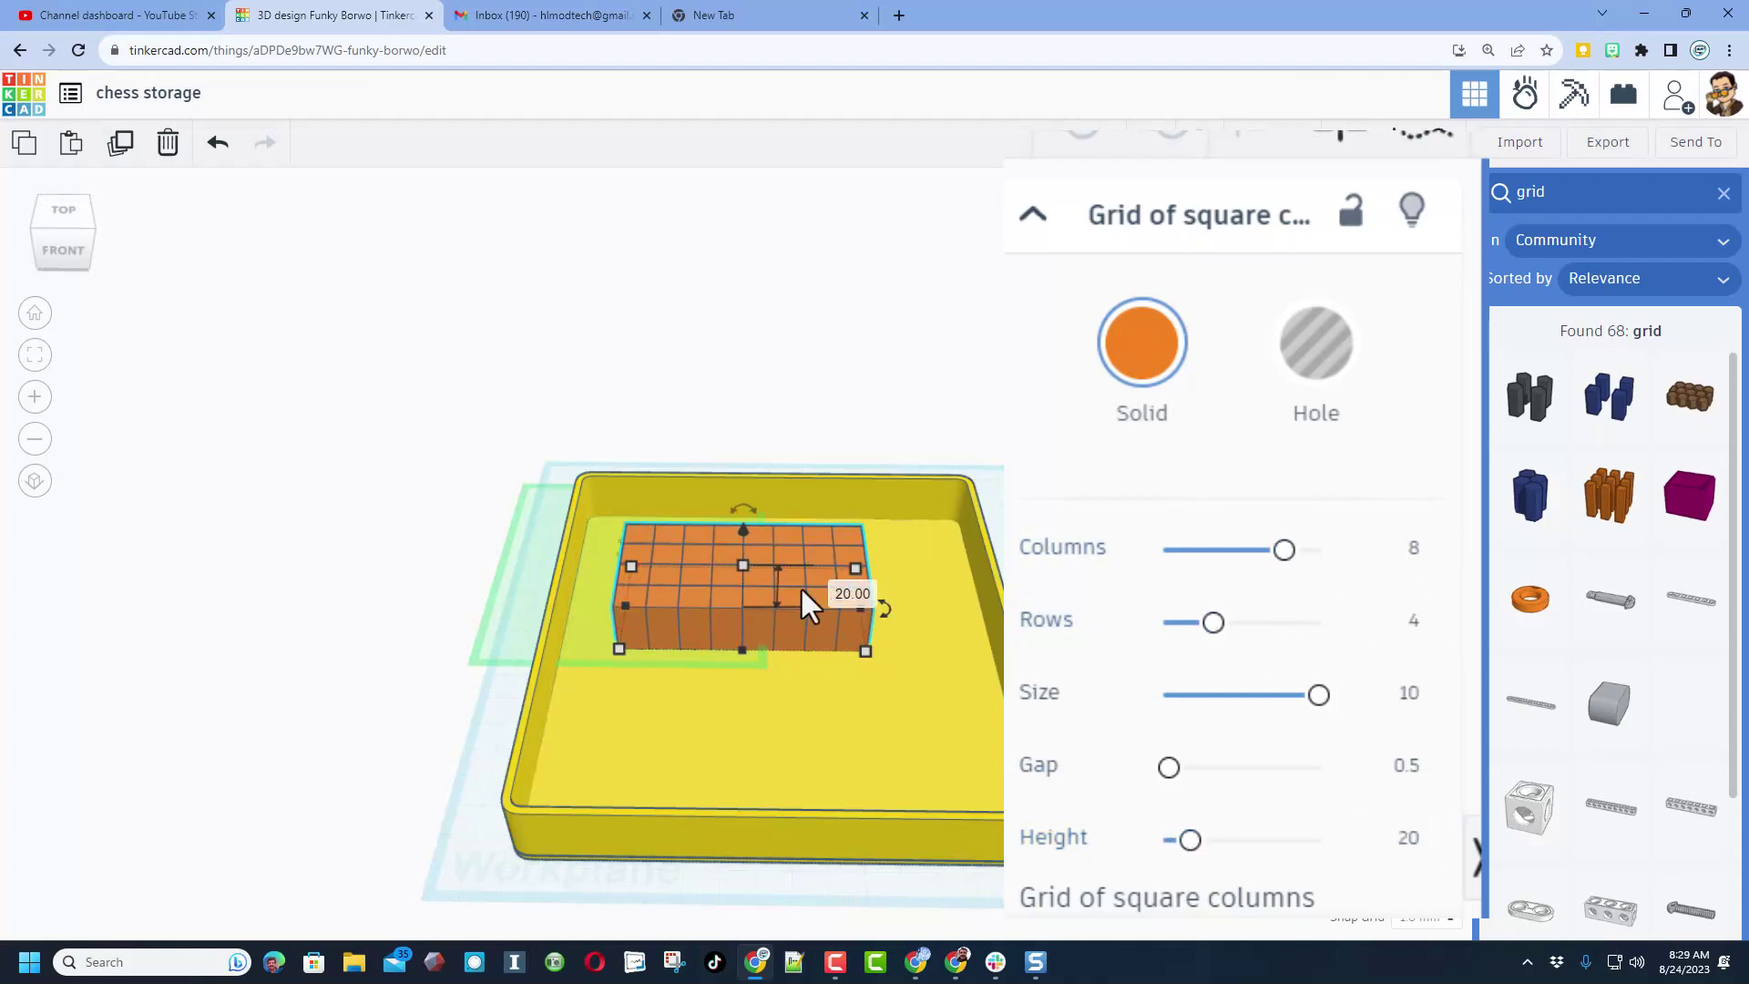
Turn the grid into a hole and stretch its length to 146 mm
left_click(1305, 369)
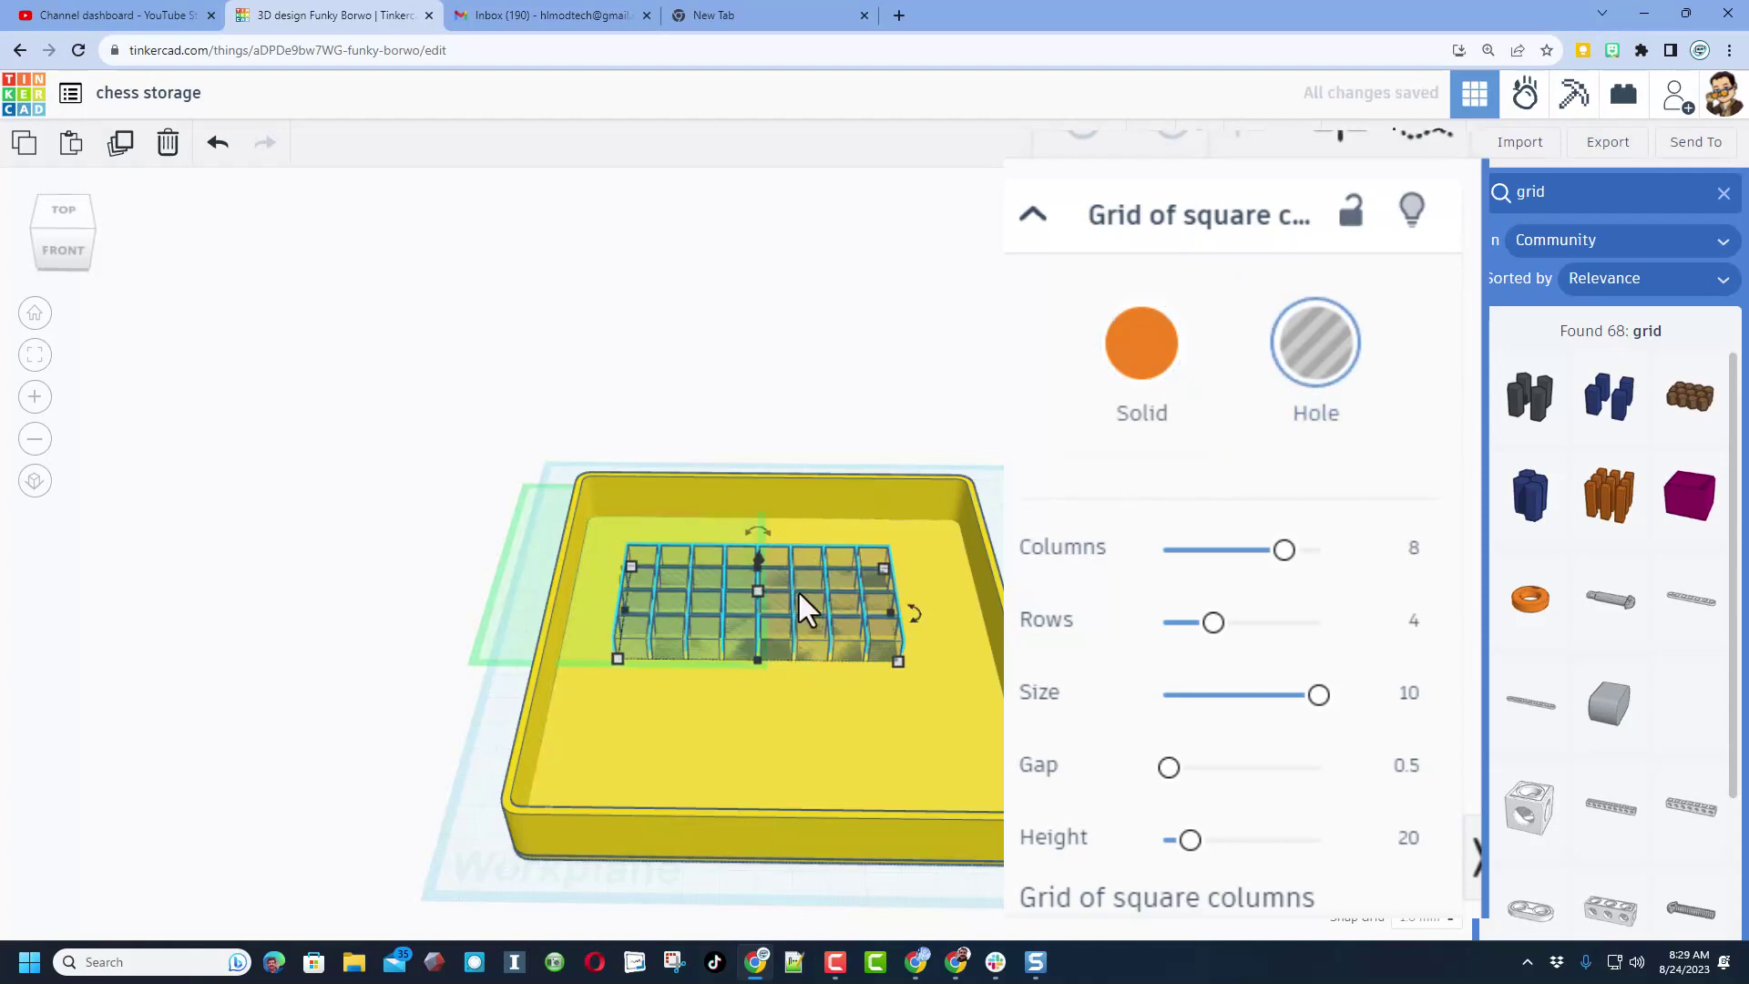
right_click_drag(797, 589, 538, 782)
right_click_drag(599, 697, 659, 638)
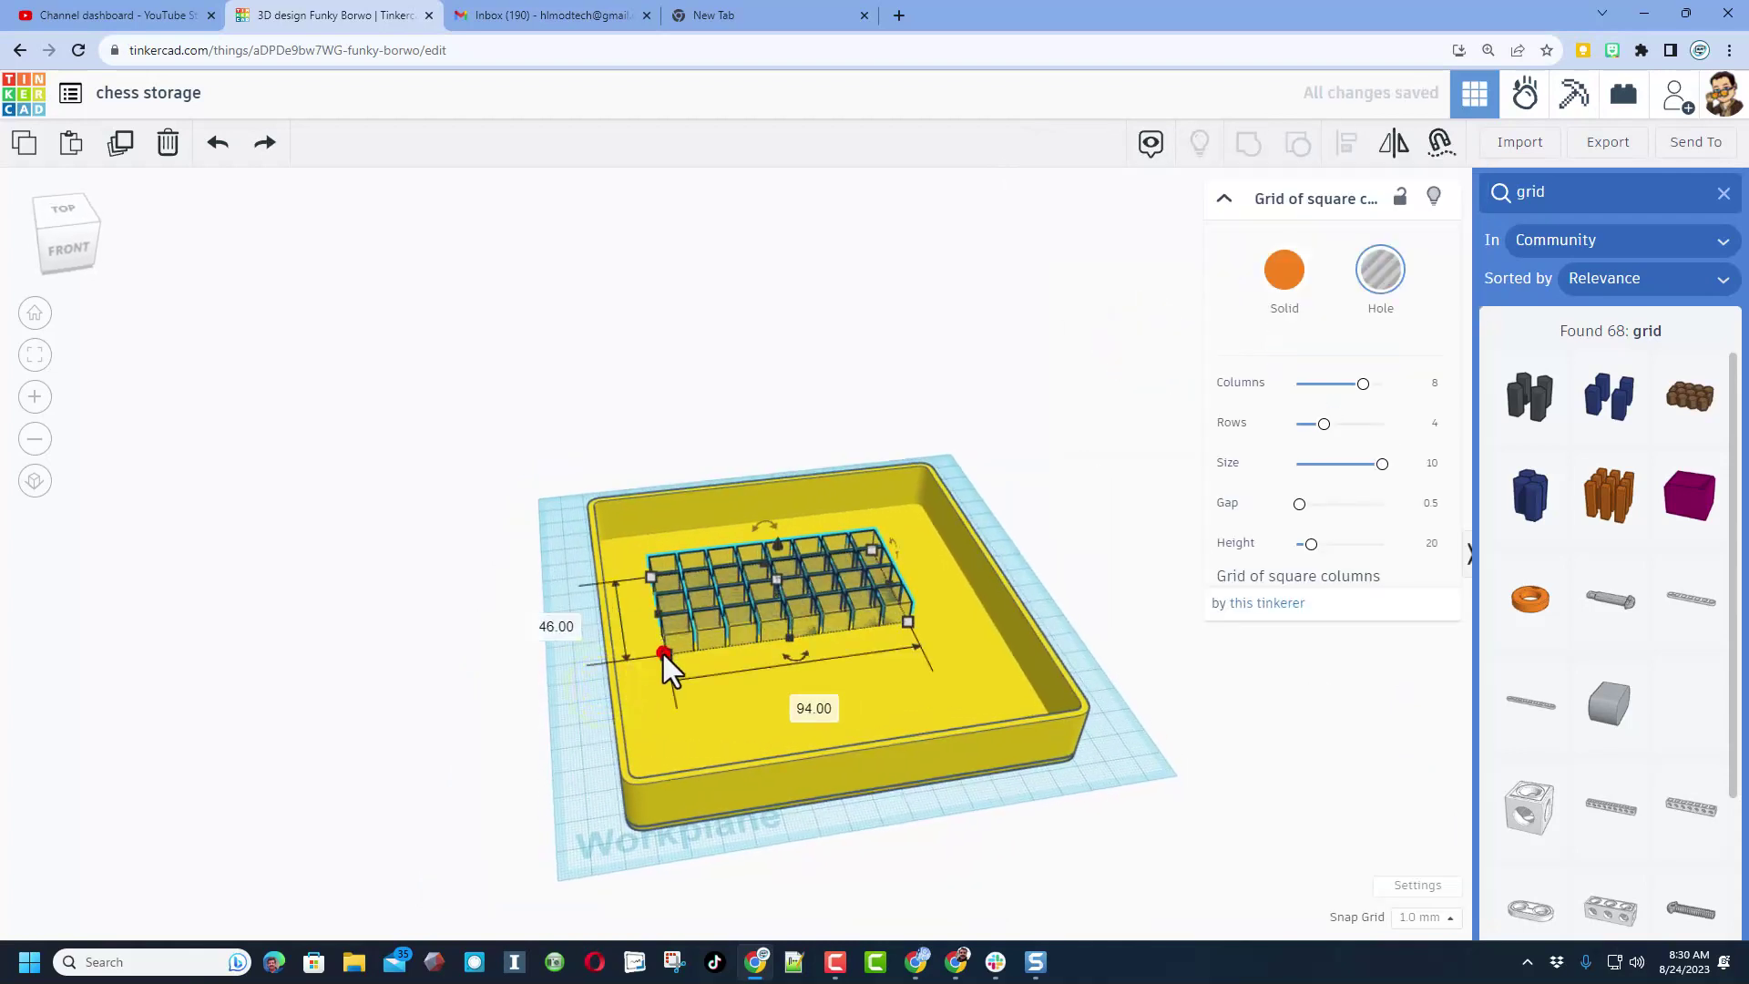
left_click_drag(663, 654, 561, 628)
left_click(665, 813)
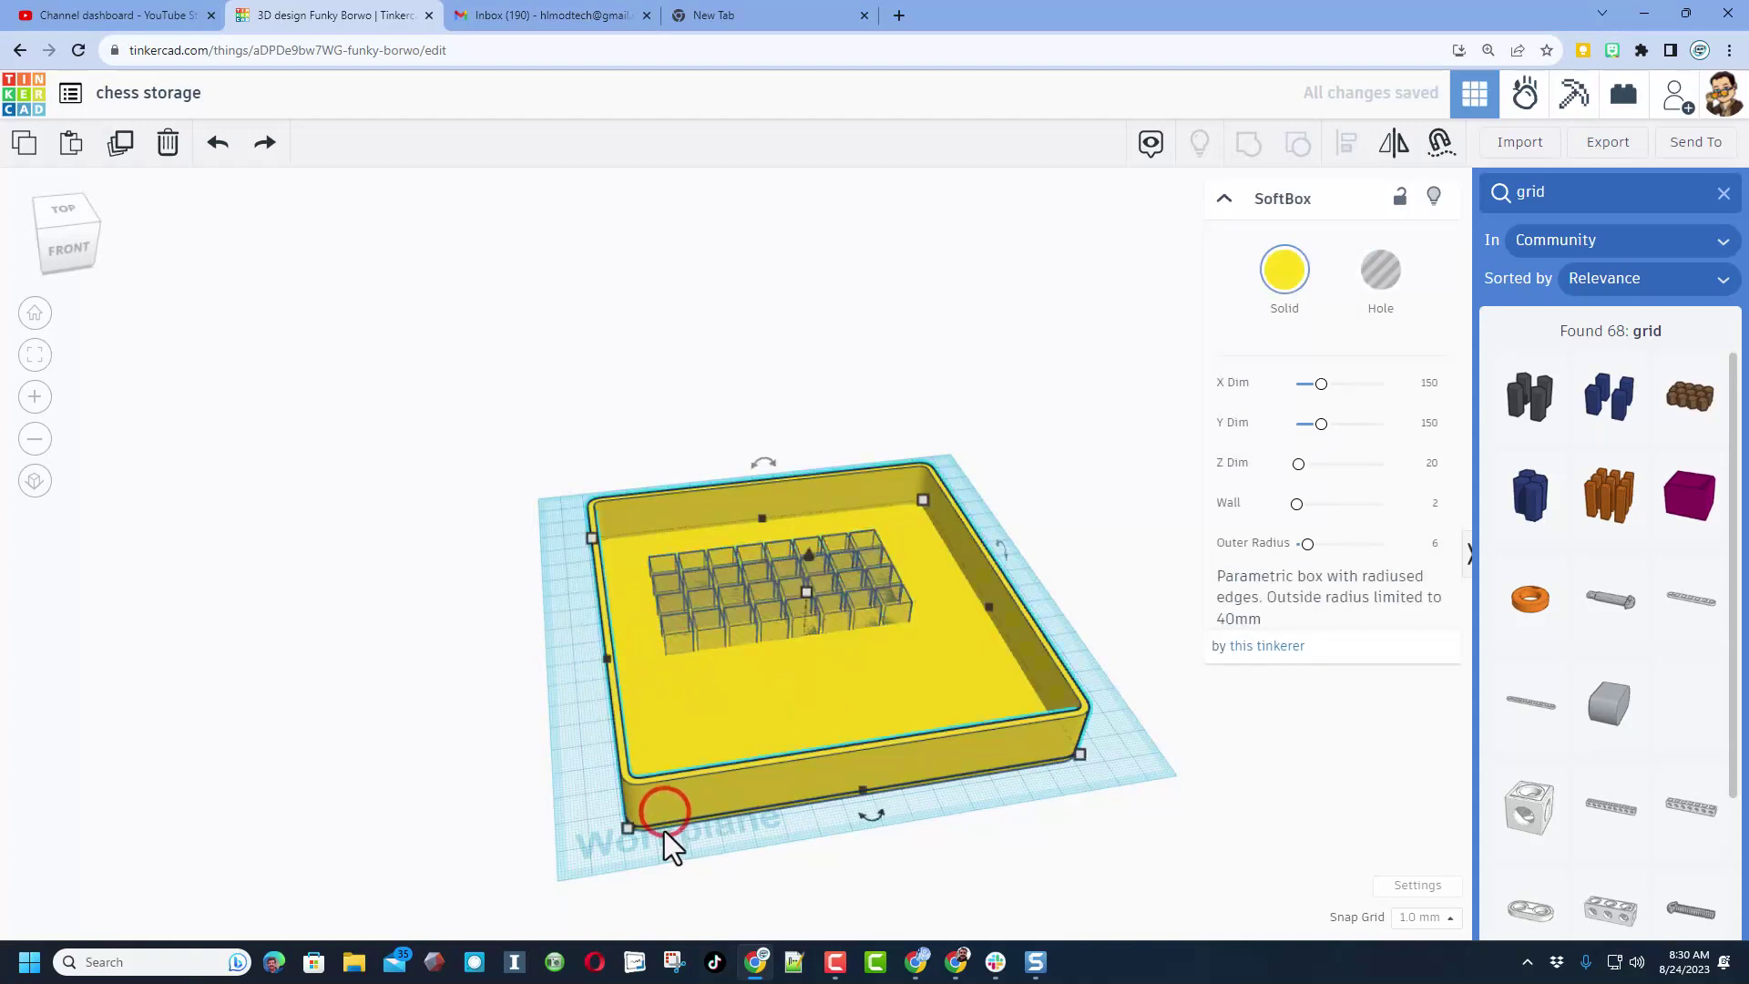
left_click(676, 623)
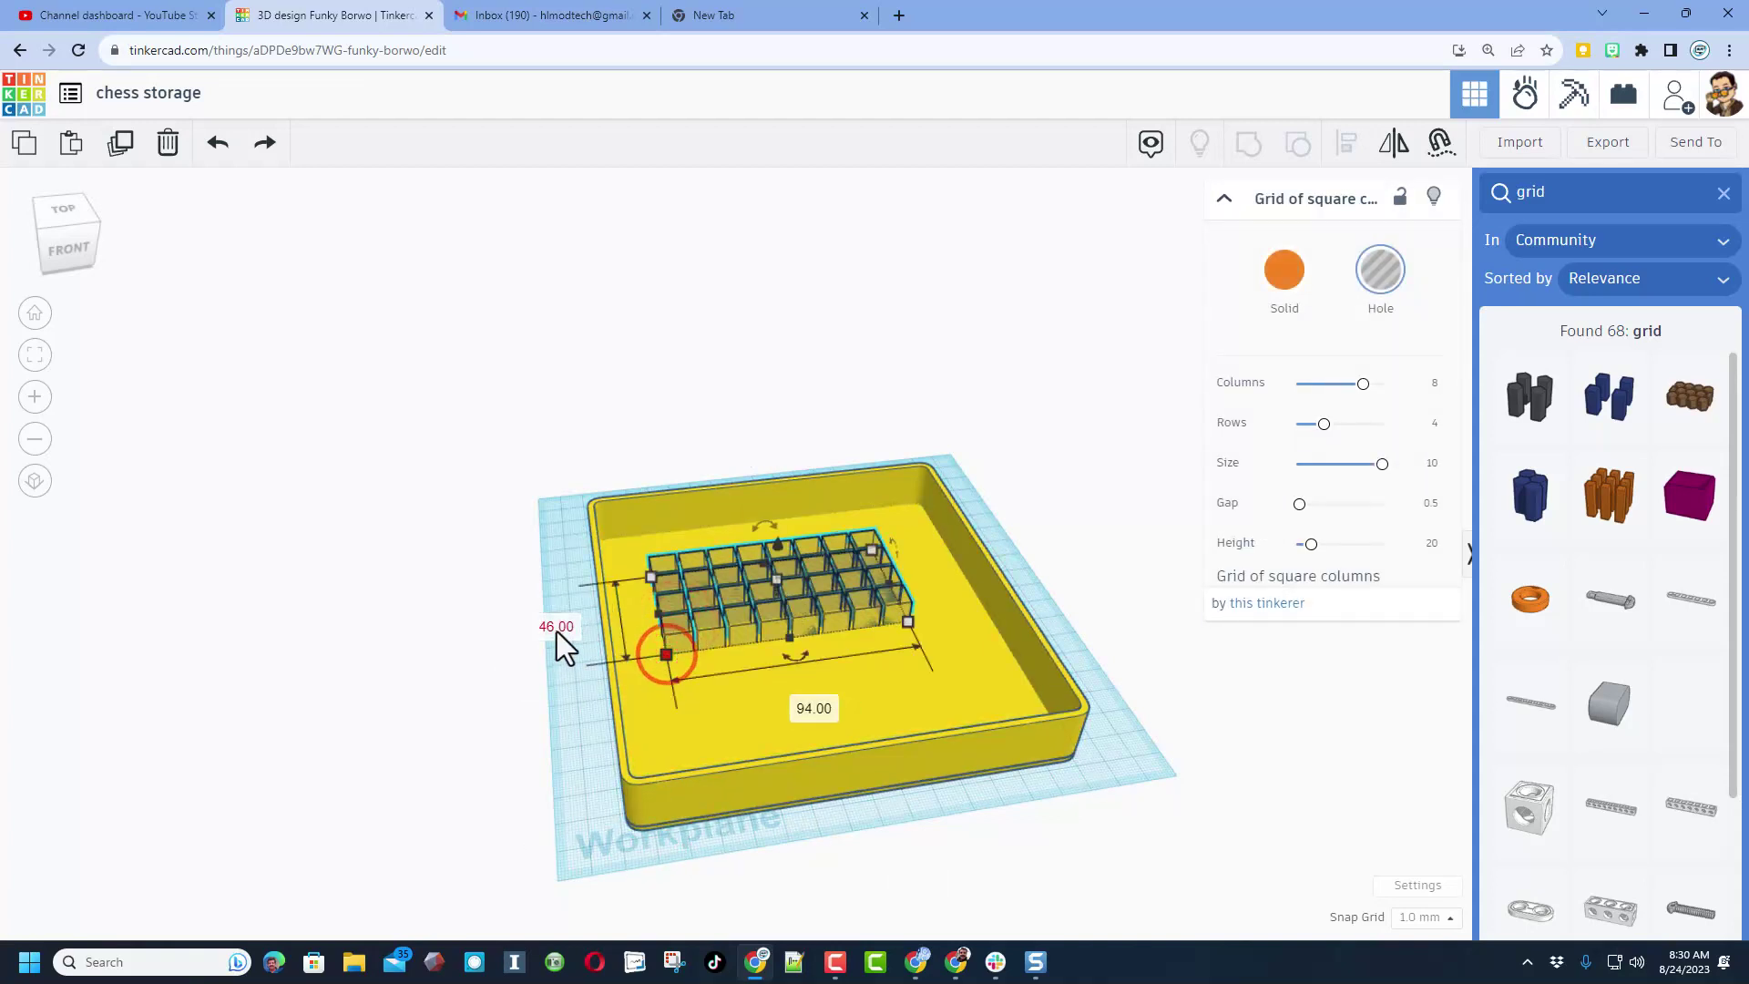
left_click(556, 627)
type("146")
key("Return")
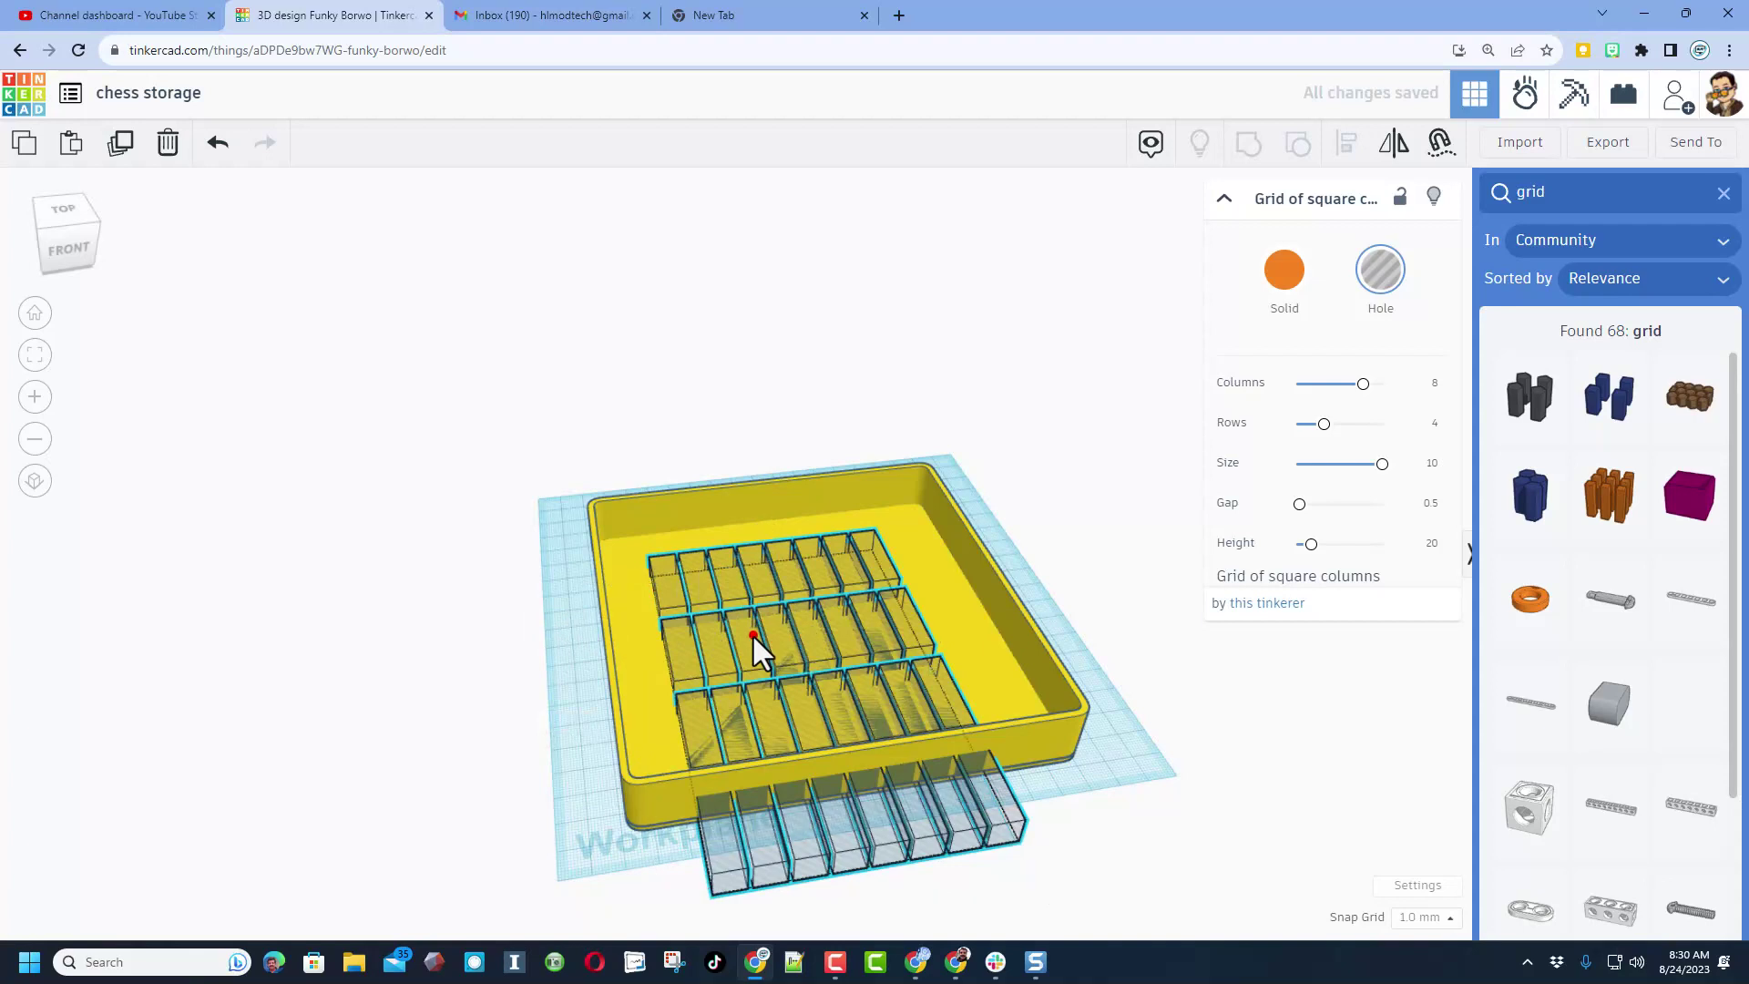
Move the grid hole back inside the box and set its width to 146 mm
left_click_drag(751, 632, 731, 594)
left_click(968, 757)
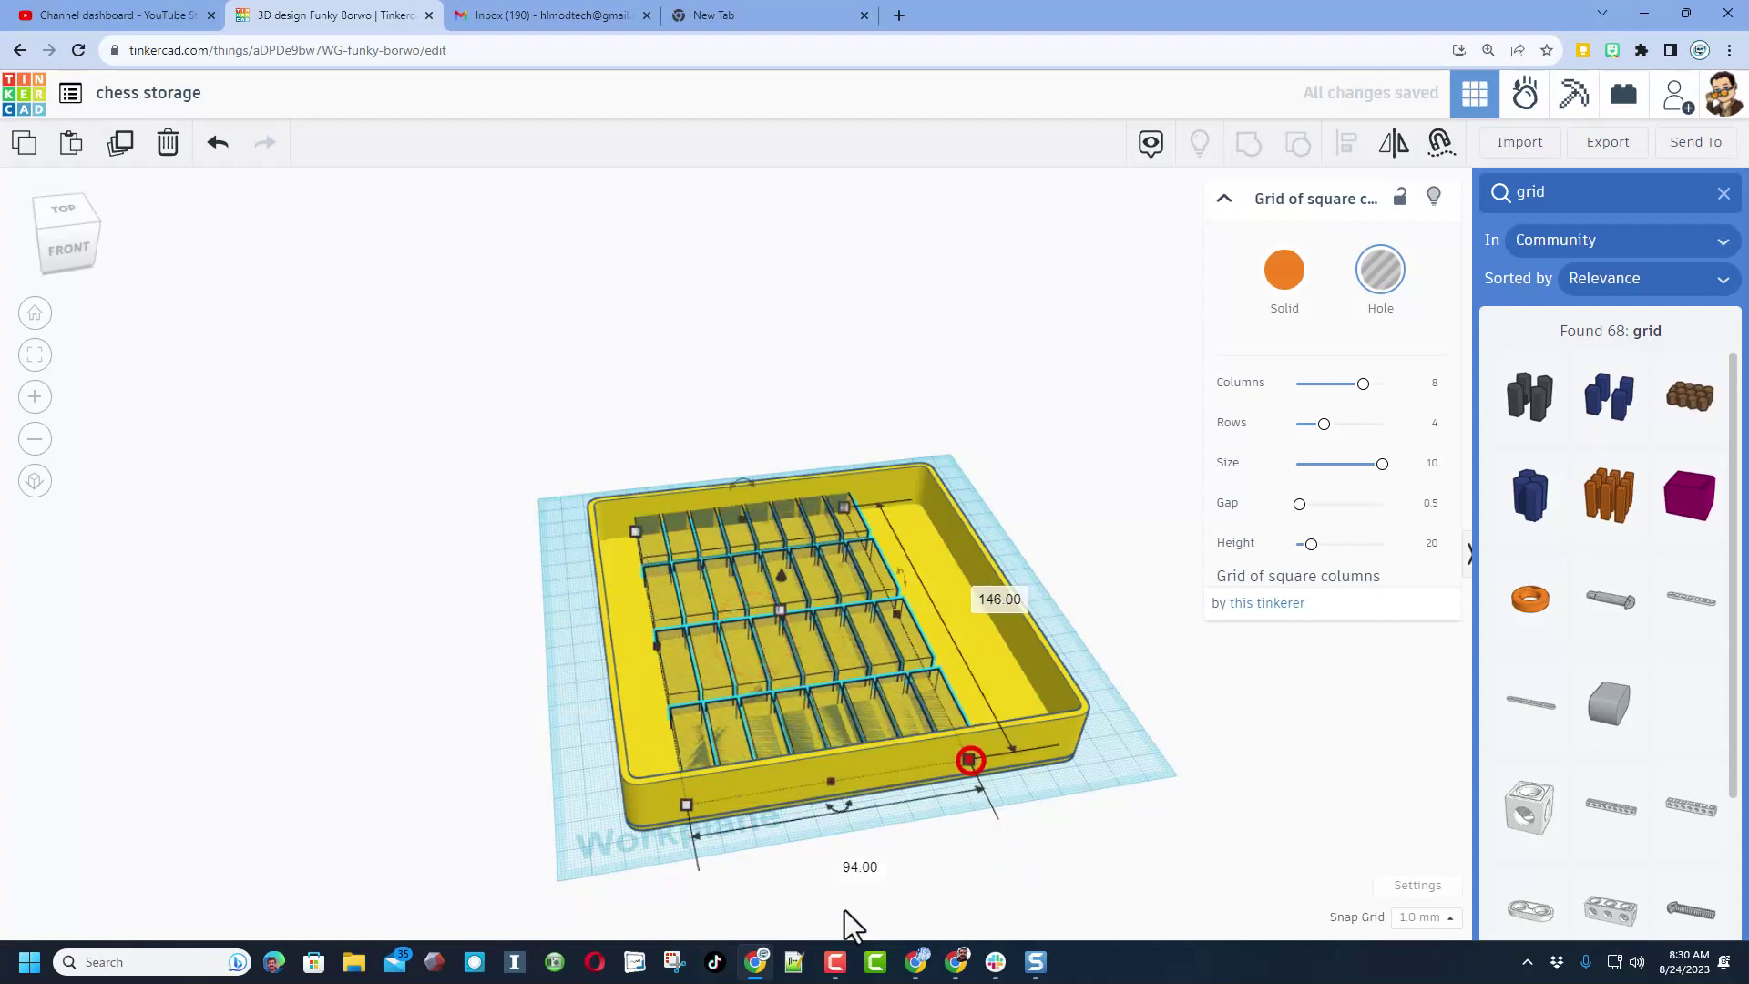
left_click(859, 870)
type("146")
key("Return")
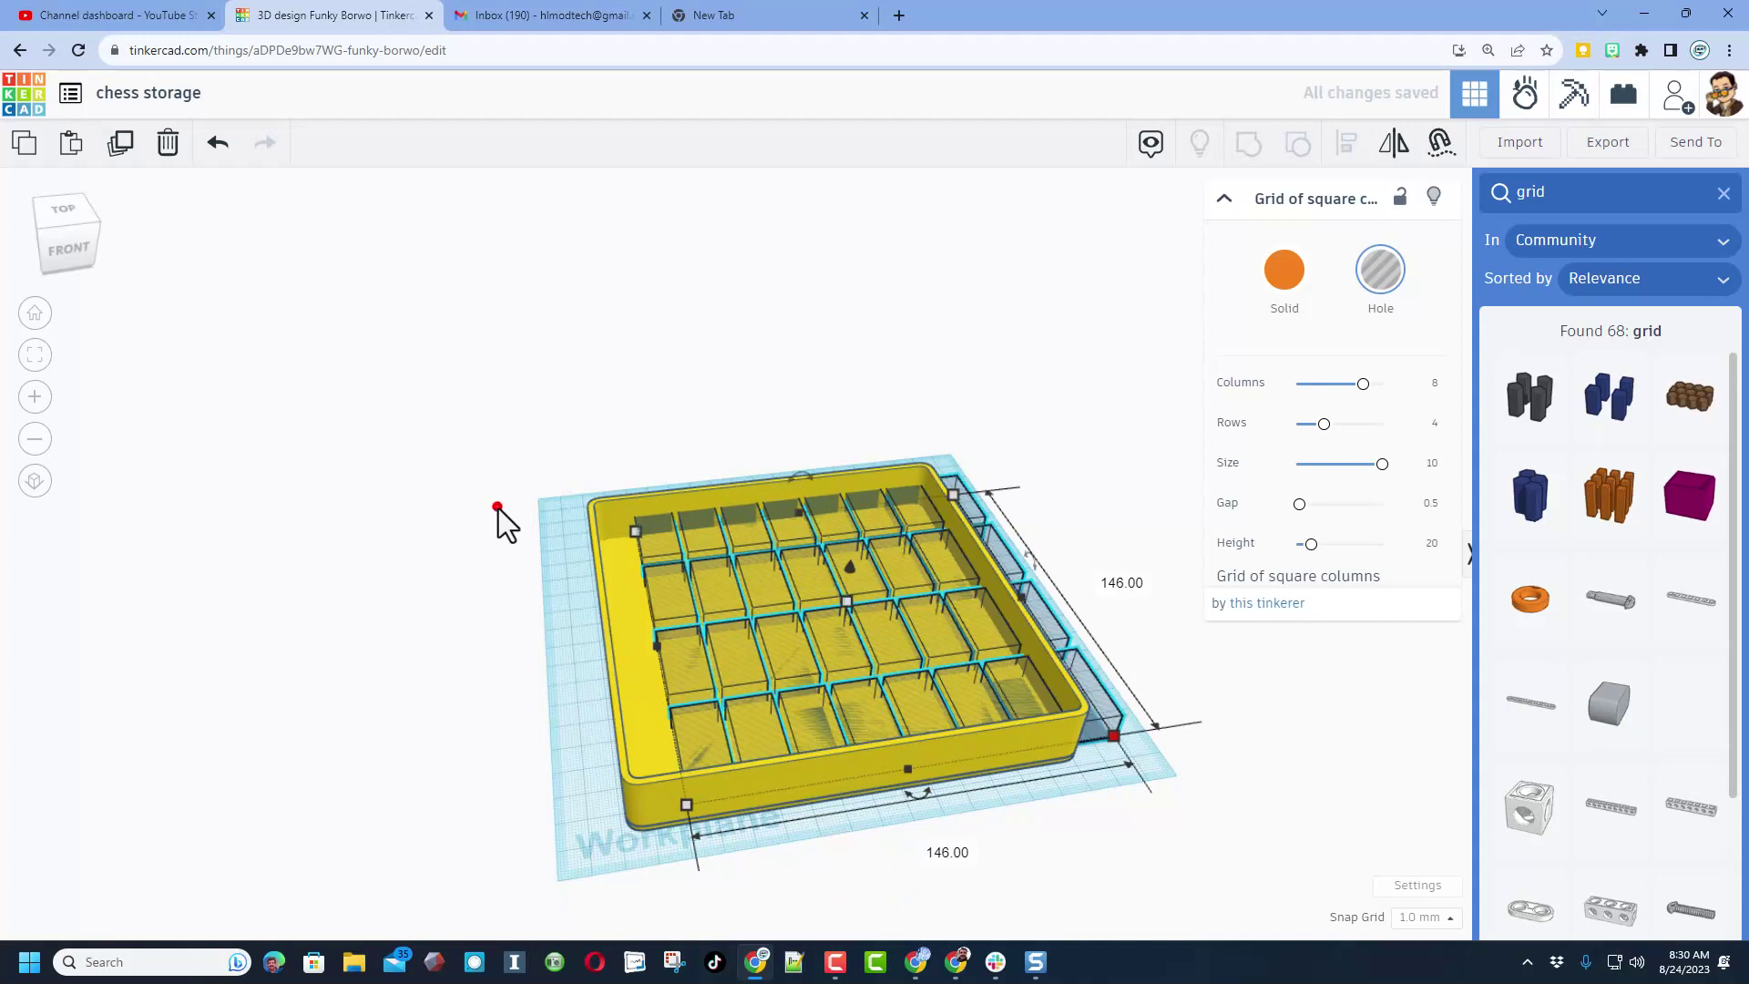
left_click_drag(498, 507, 960, 780)
Align the grid hole to the centre of the yellow box and lift it higher
key("l")
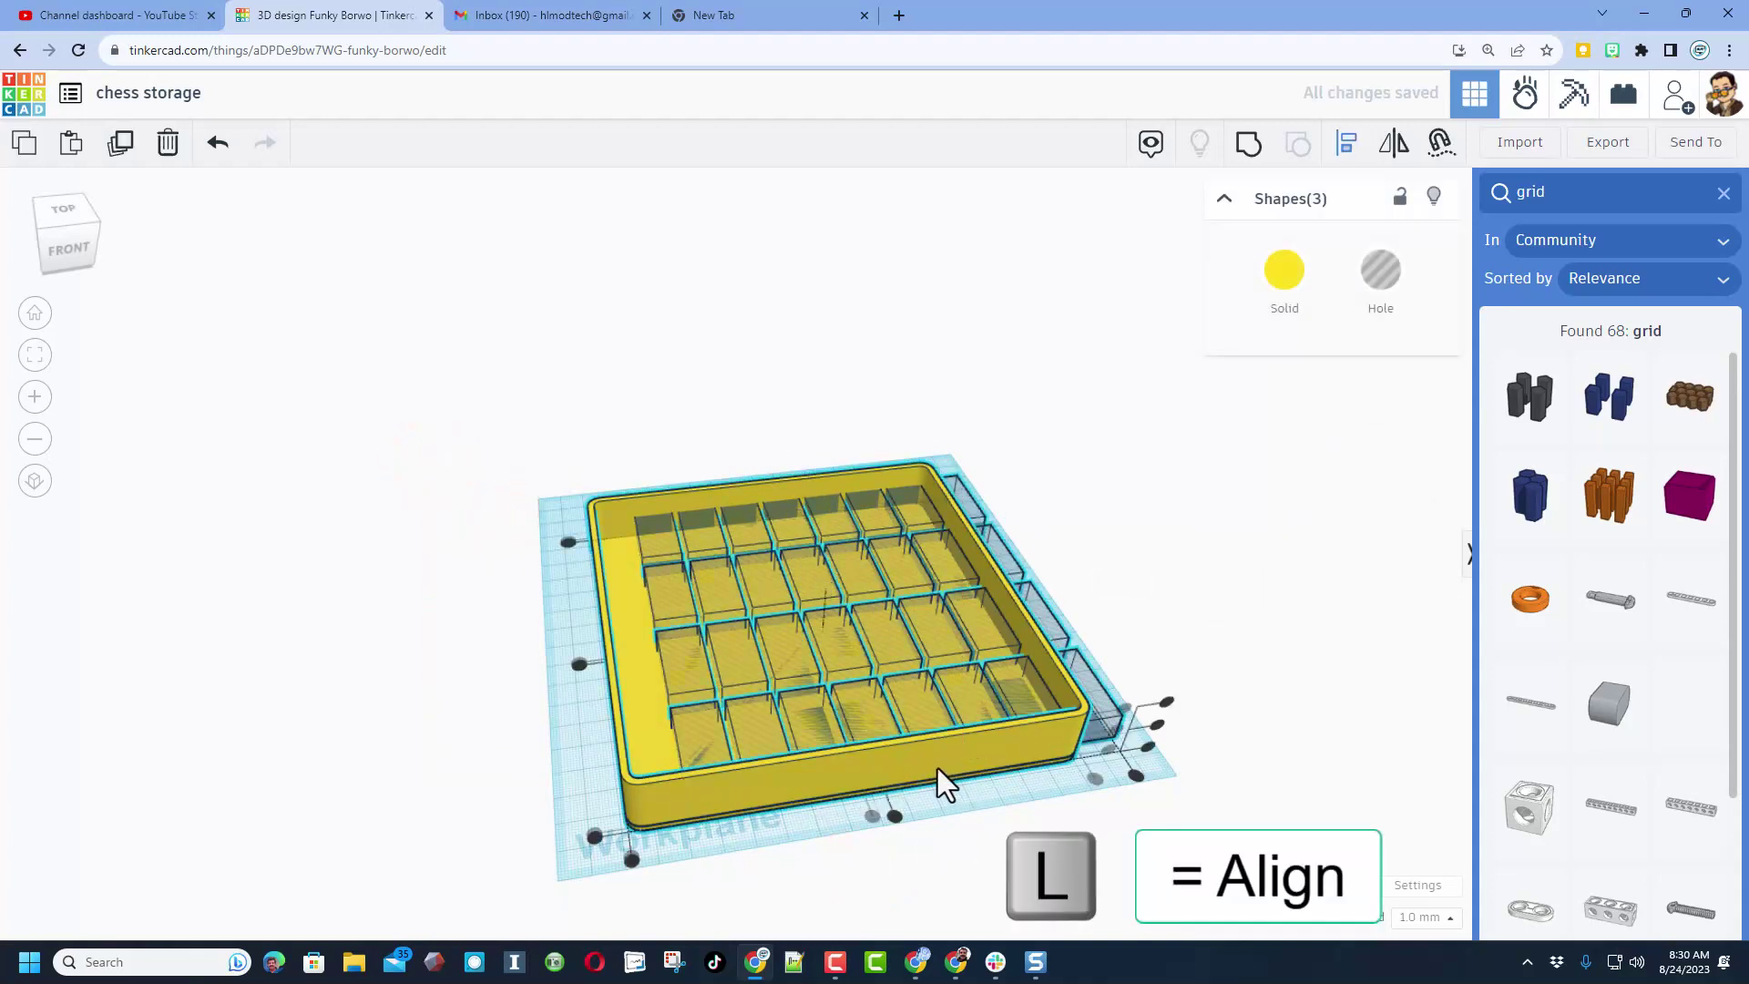
left_click(807, 777)
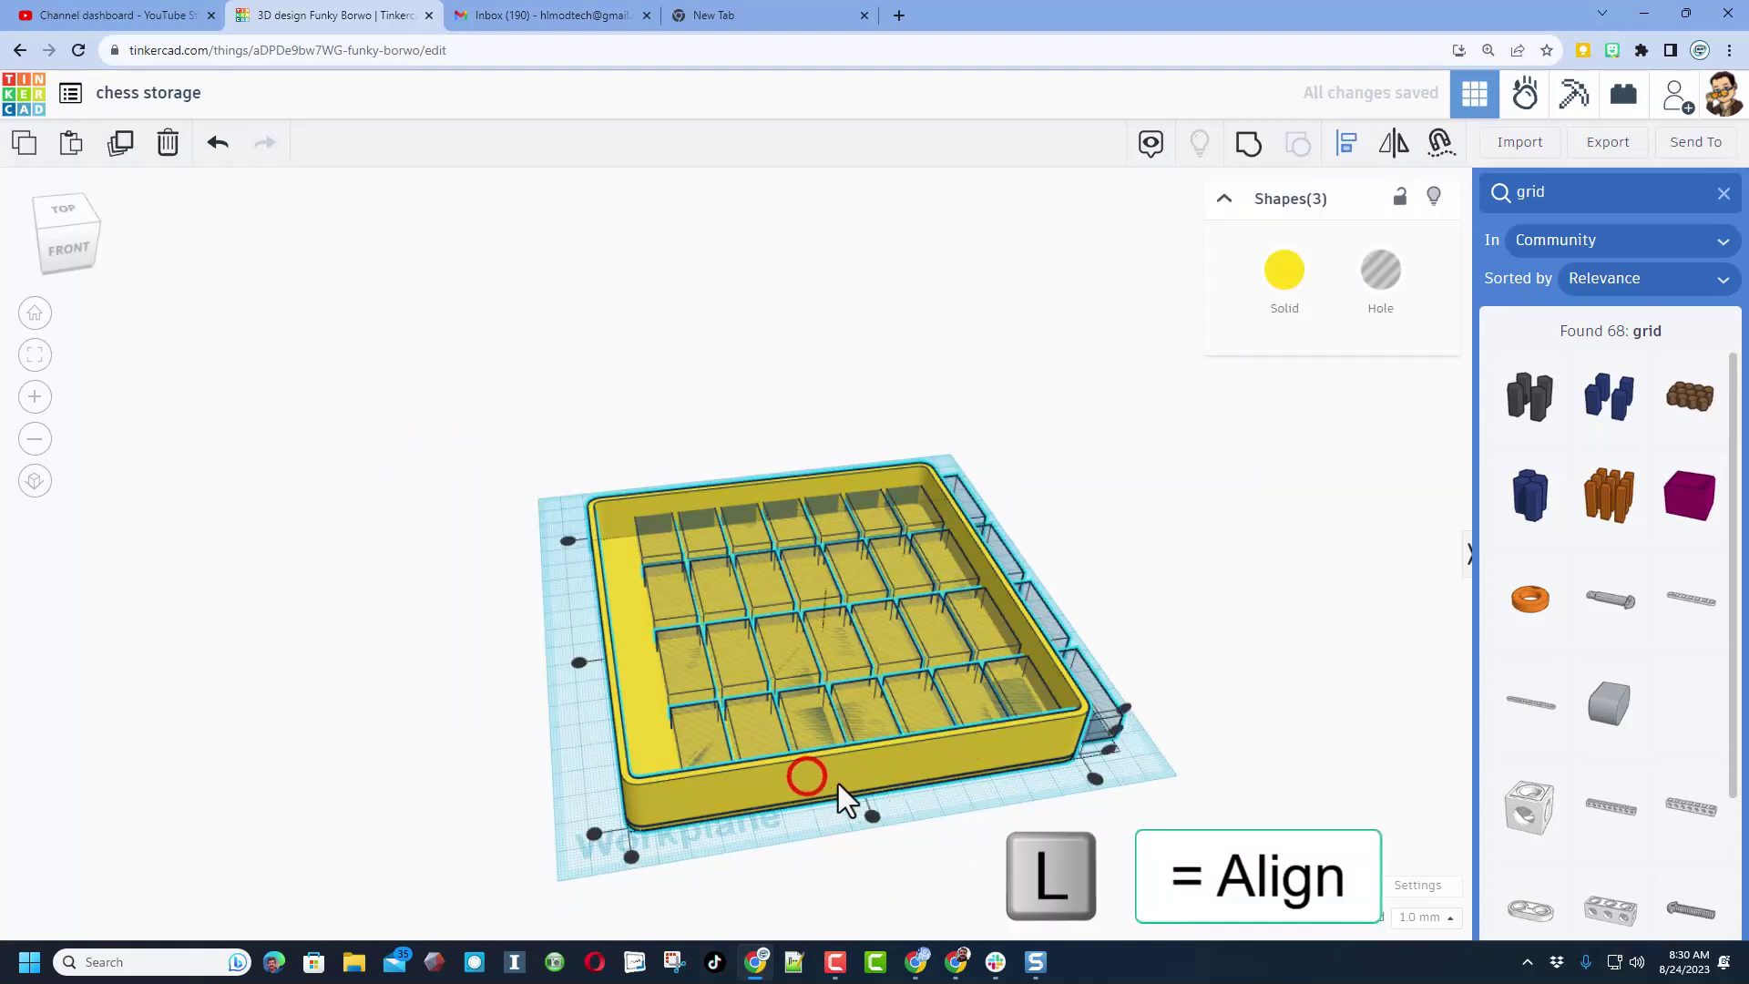
left_click(875, 818)
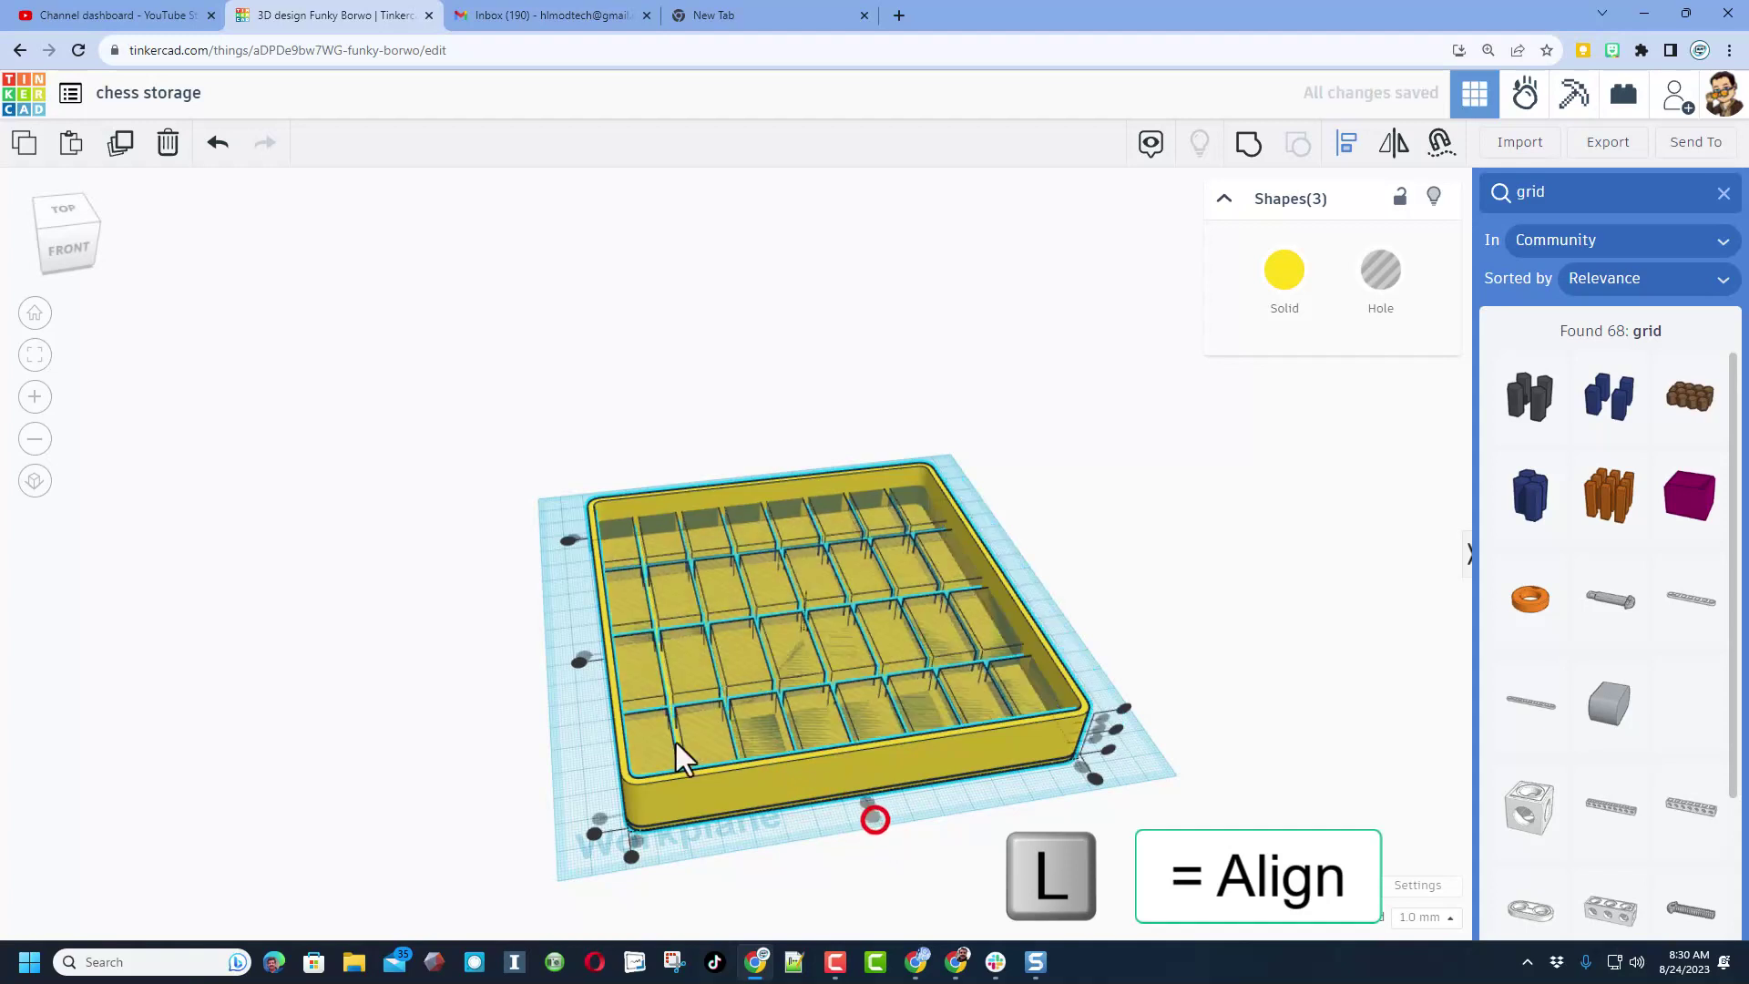
left_click(582, 659)
left_click(1034, 507)
right_click_drag(1091, 547, 1008, 497)
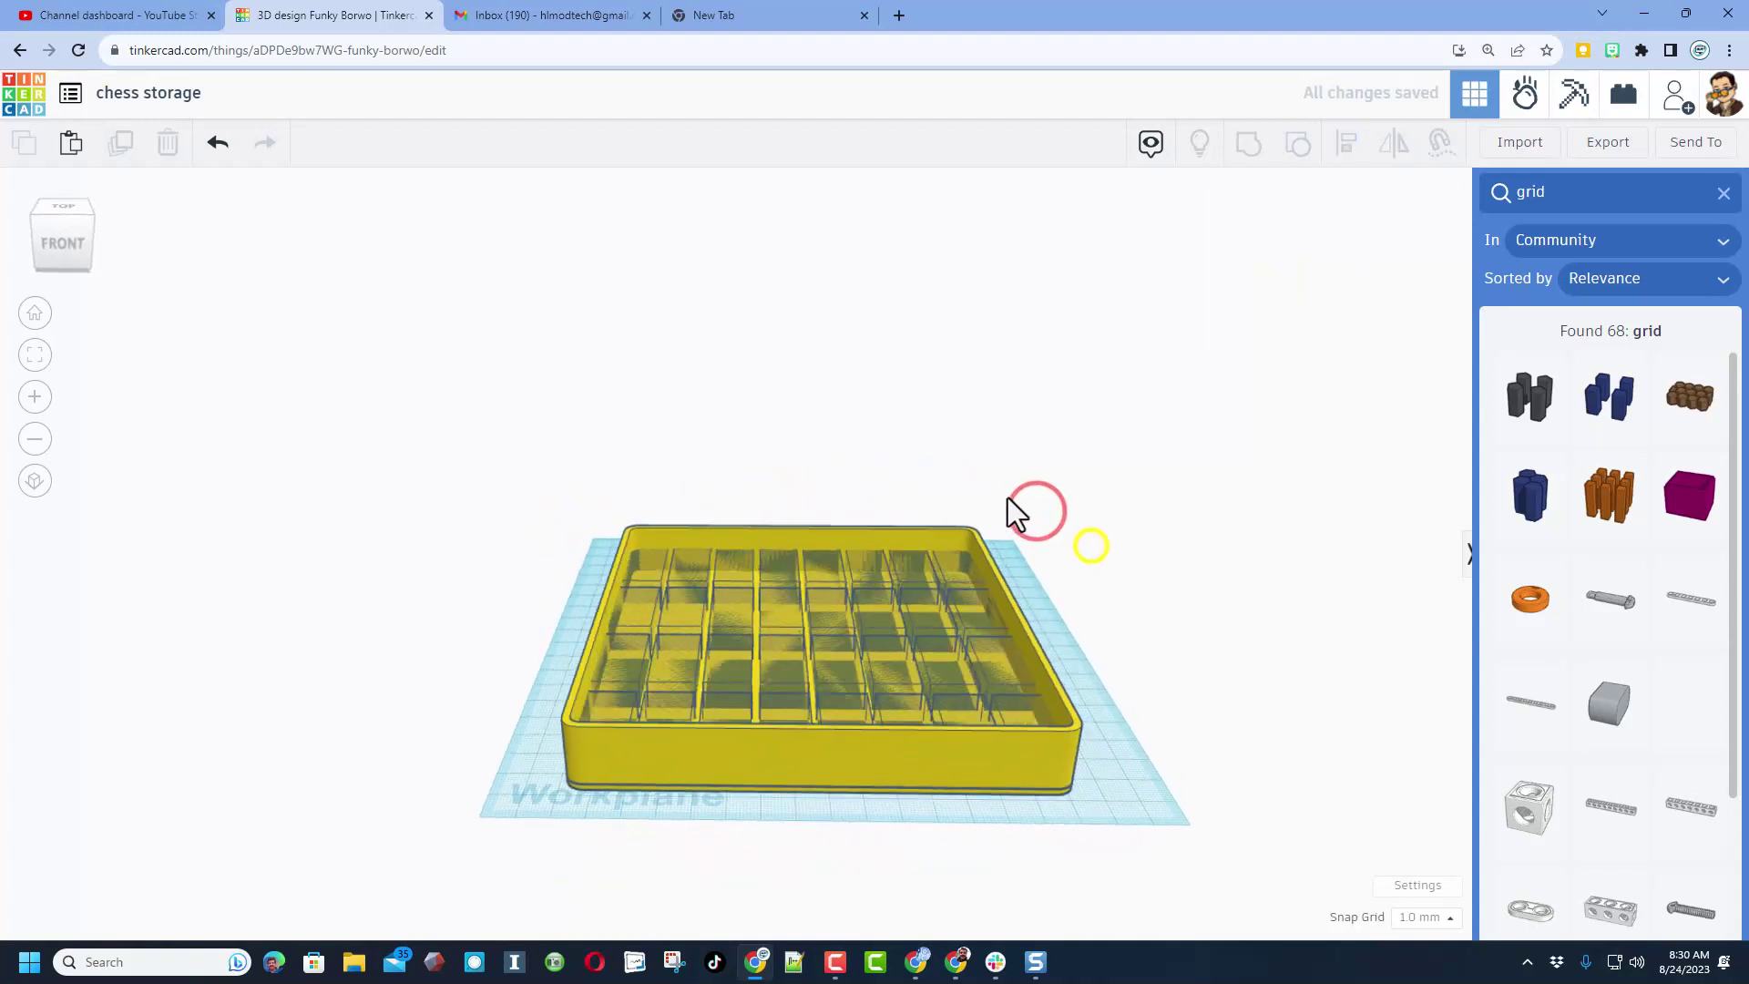
left_click(838, 666)
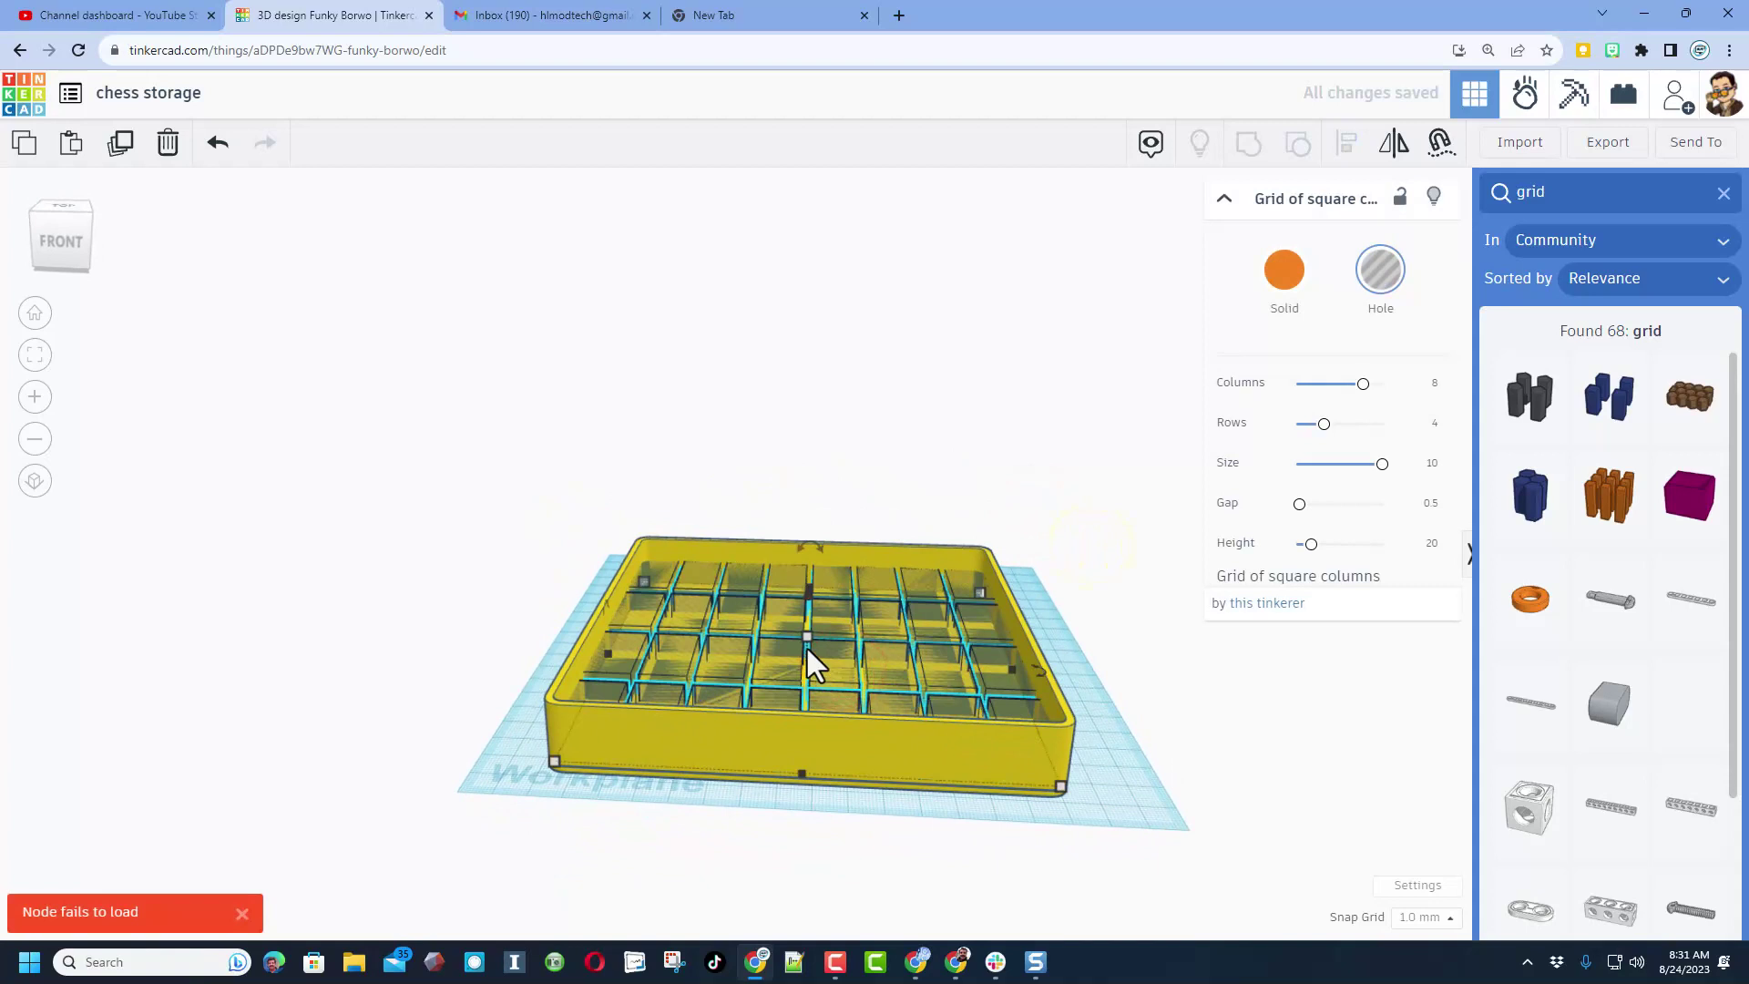
left_click_drag(801, 636, 792, 609)
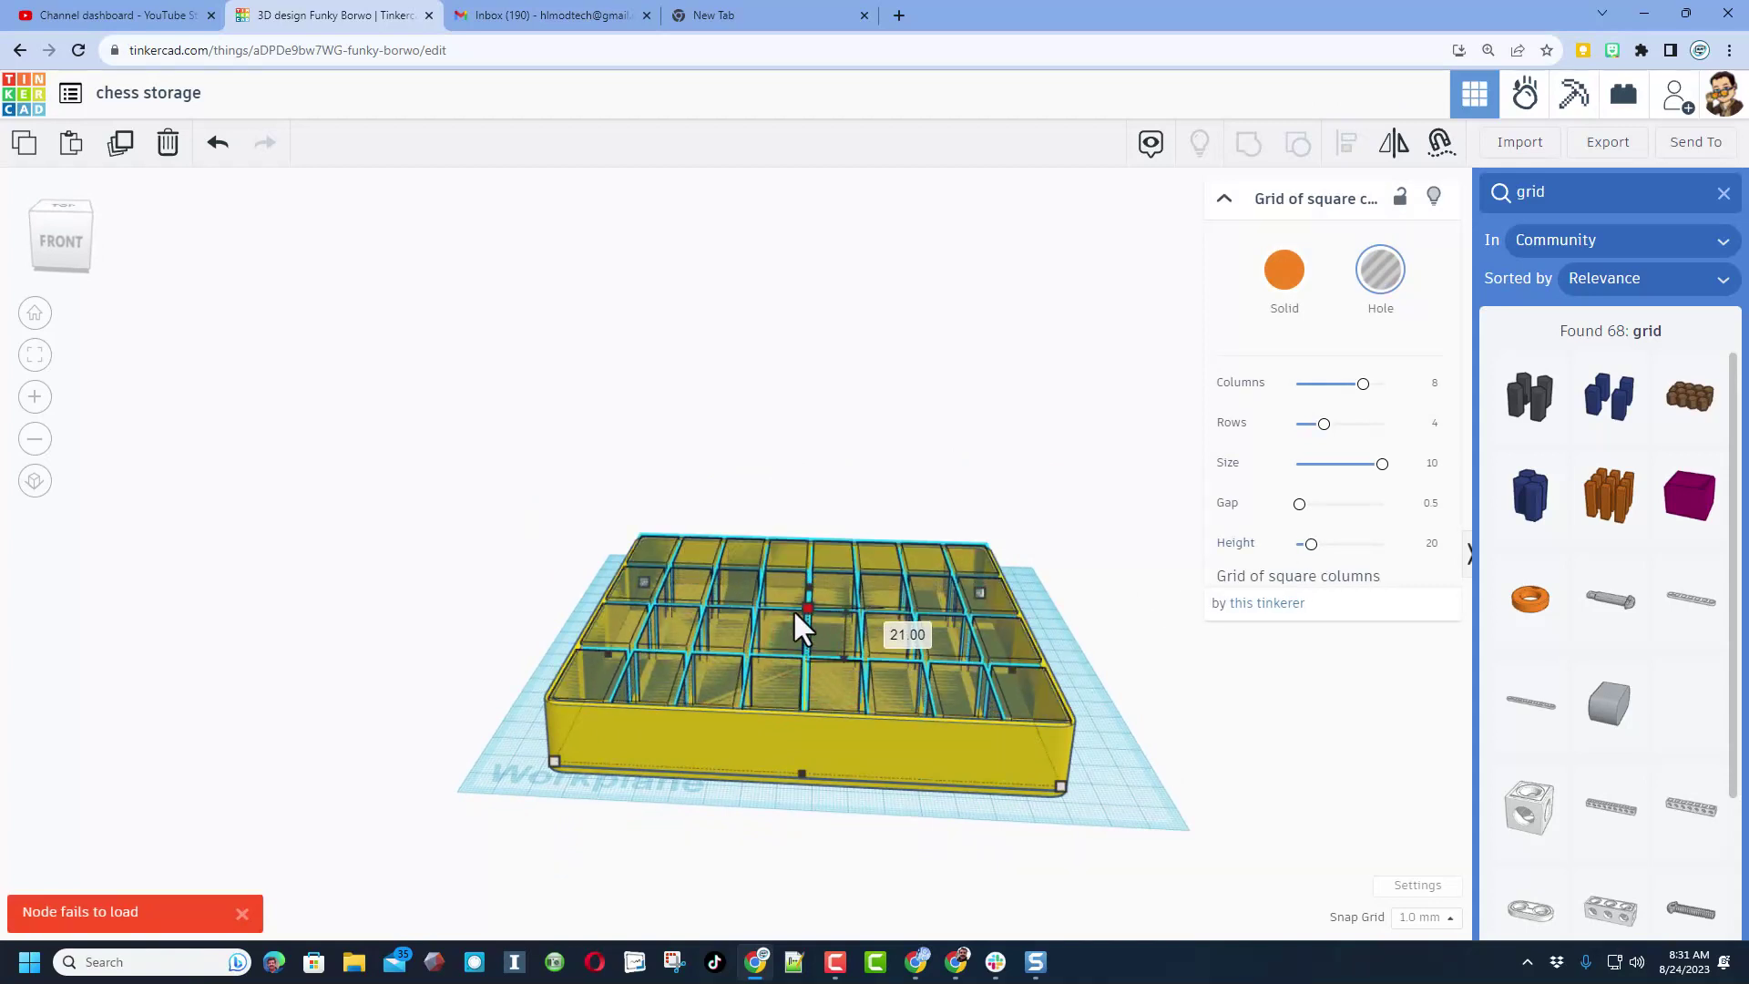
left_click(492, 616)
right_click_drag(508, 610, 604, 618)
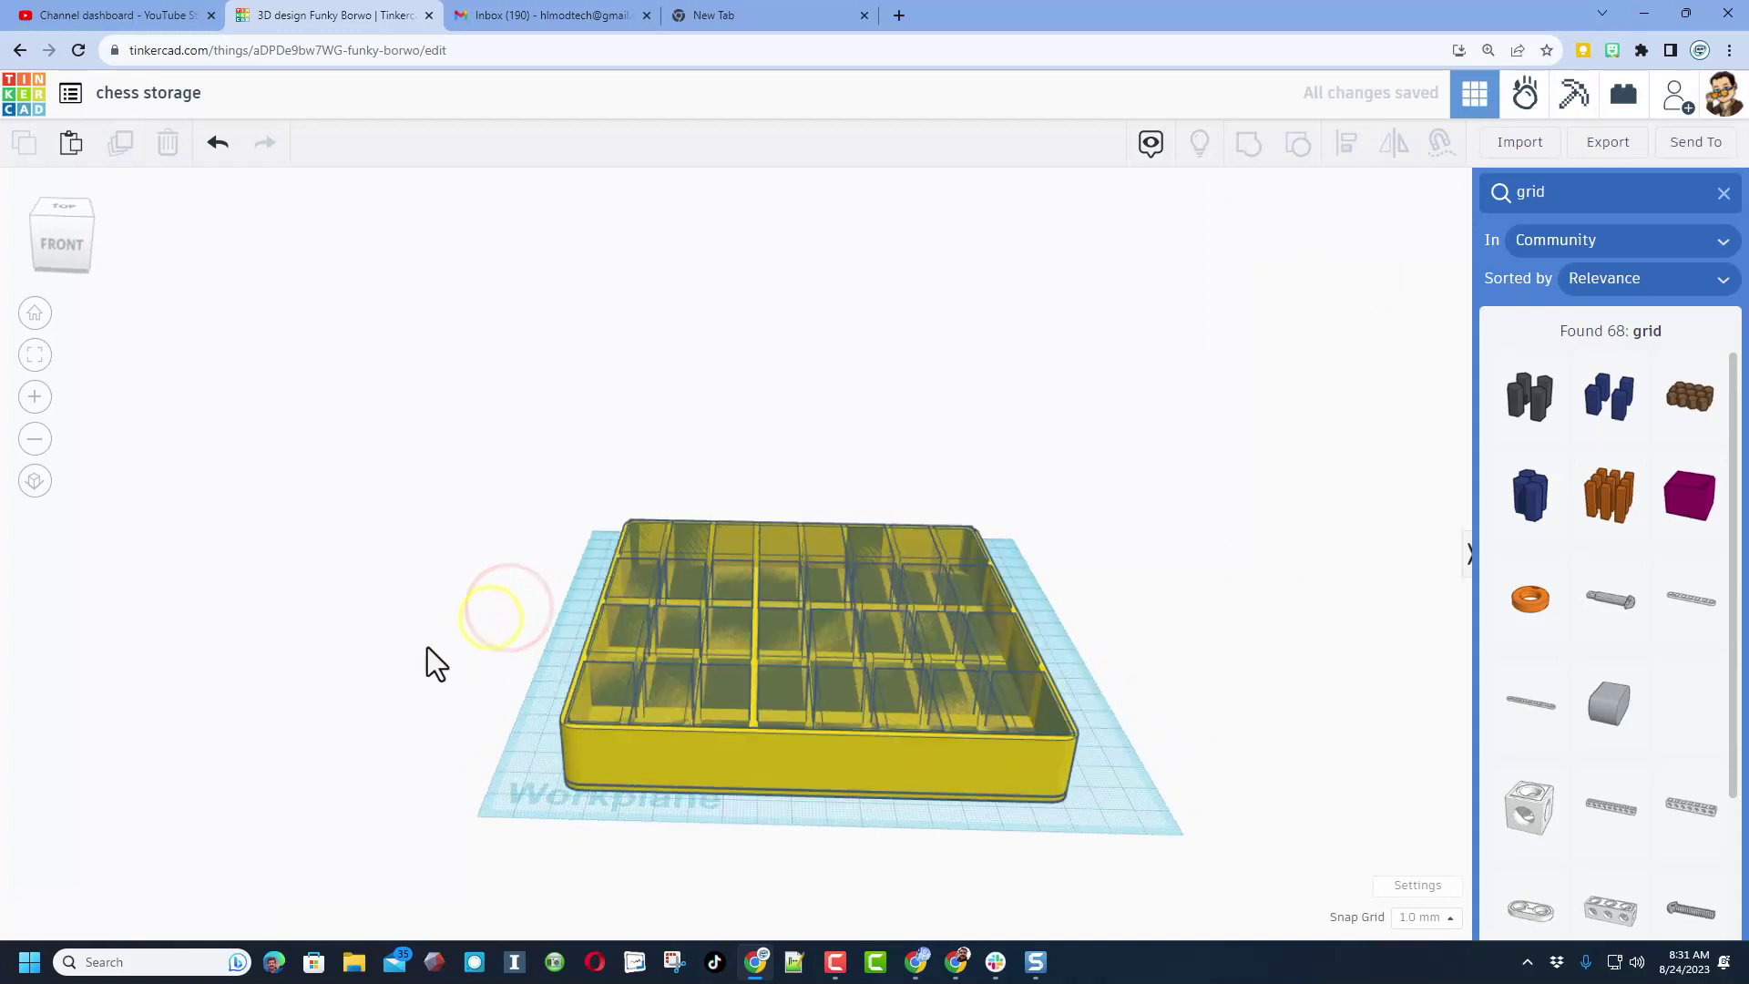
right_click_drag(429, 664, 605, 762)
Set the yellow box's wall to 80 and group it with the grid hole
left_click(597, 743)
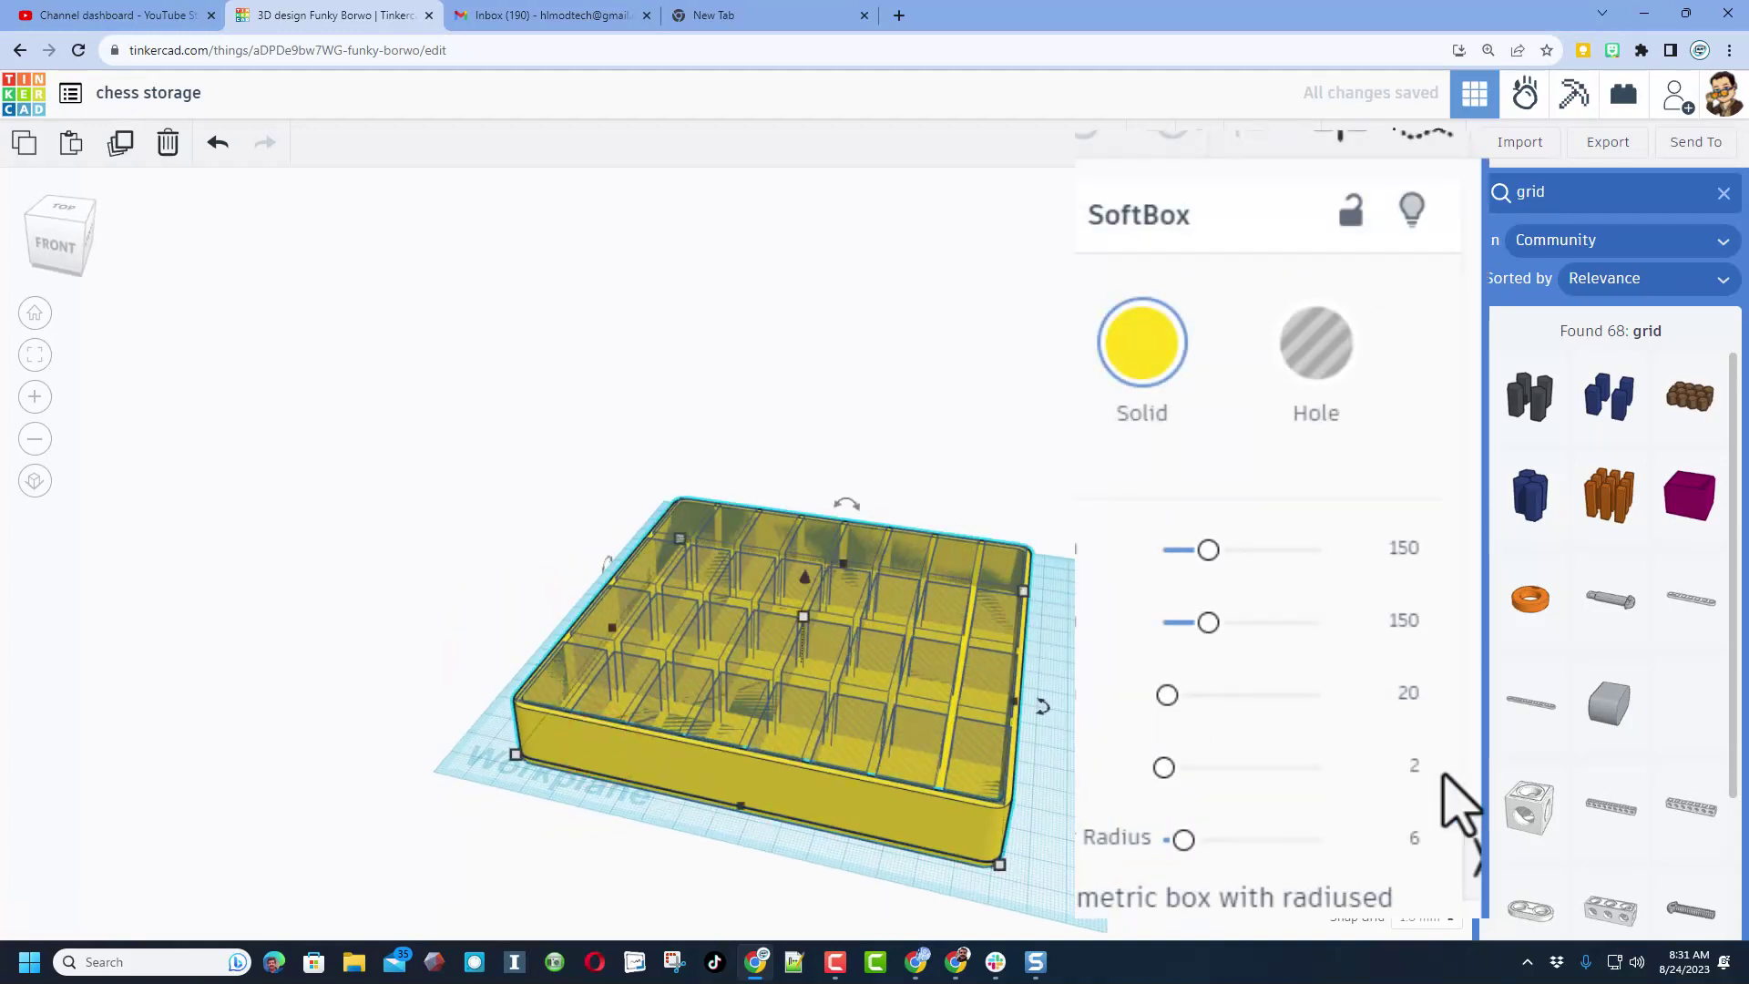
left_click(1396, 781)
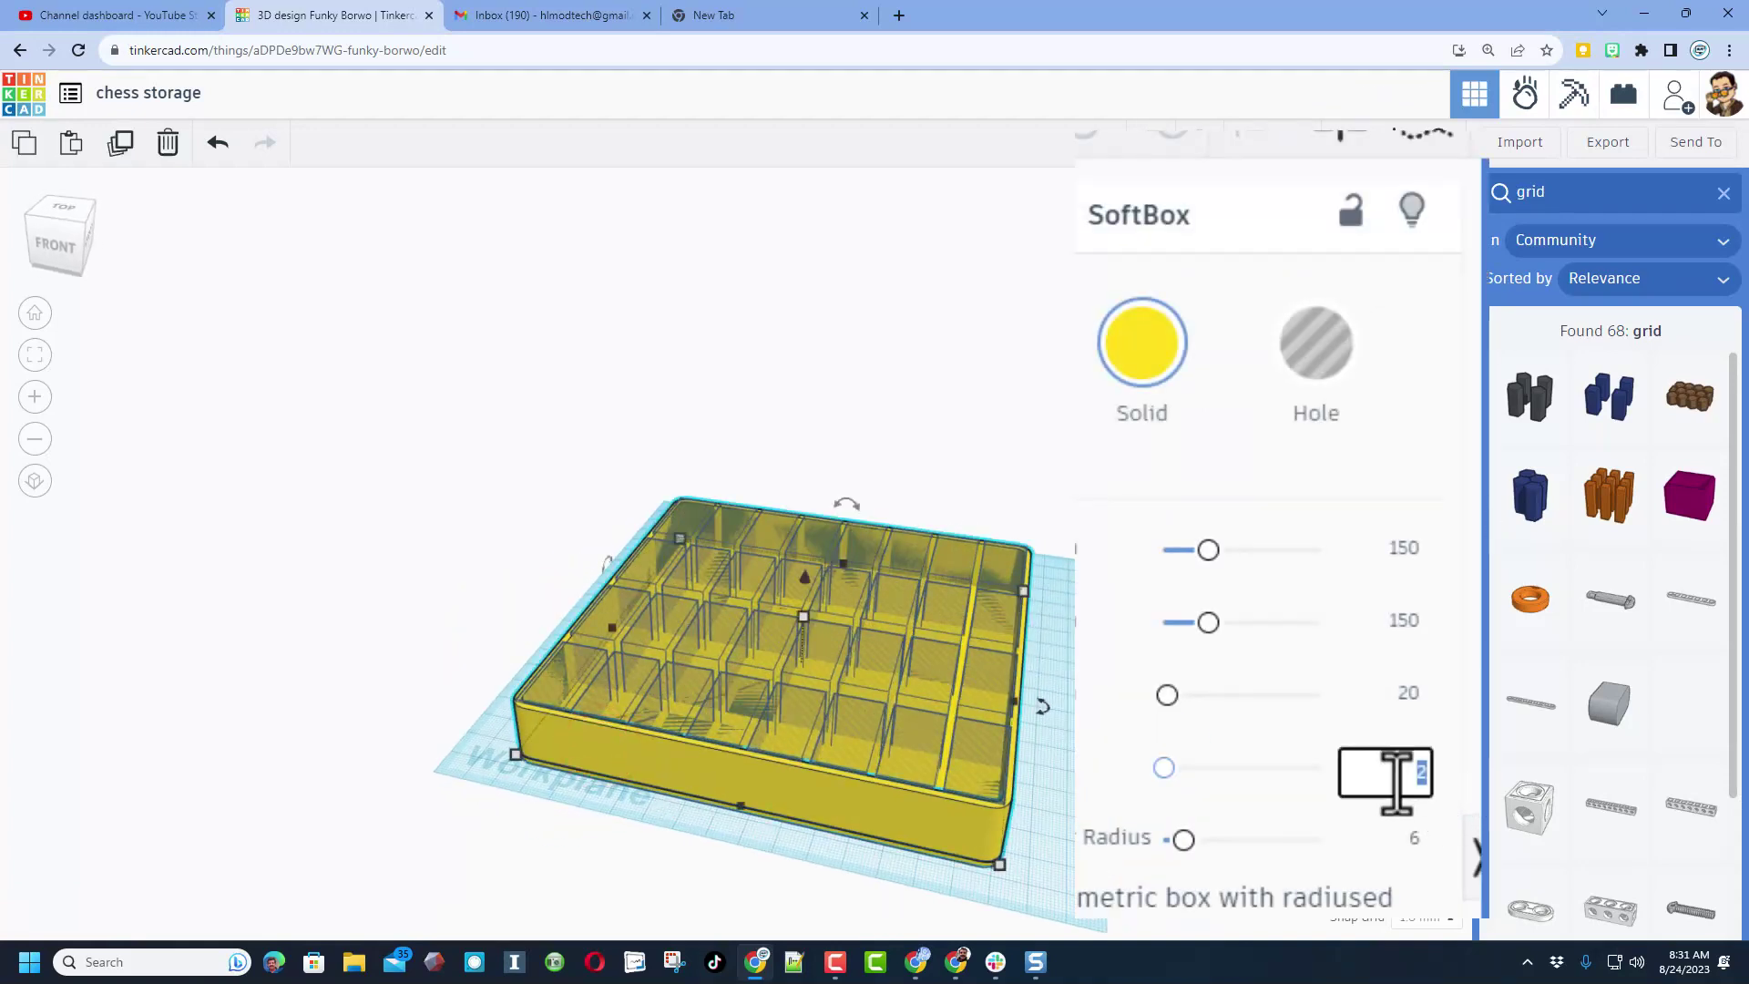
type("80")
key("Return")
right_click_drag(453, 522, 561, 590)
left_click(531, 488)
left_click(612, 653)
key("ctrl+g")
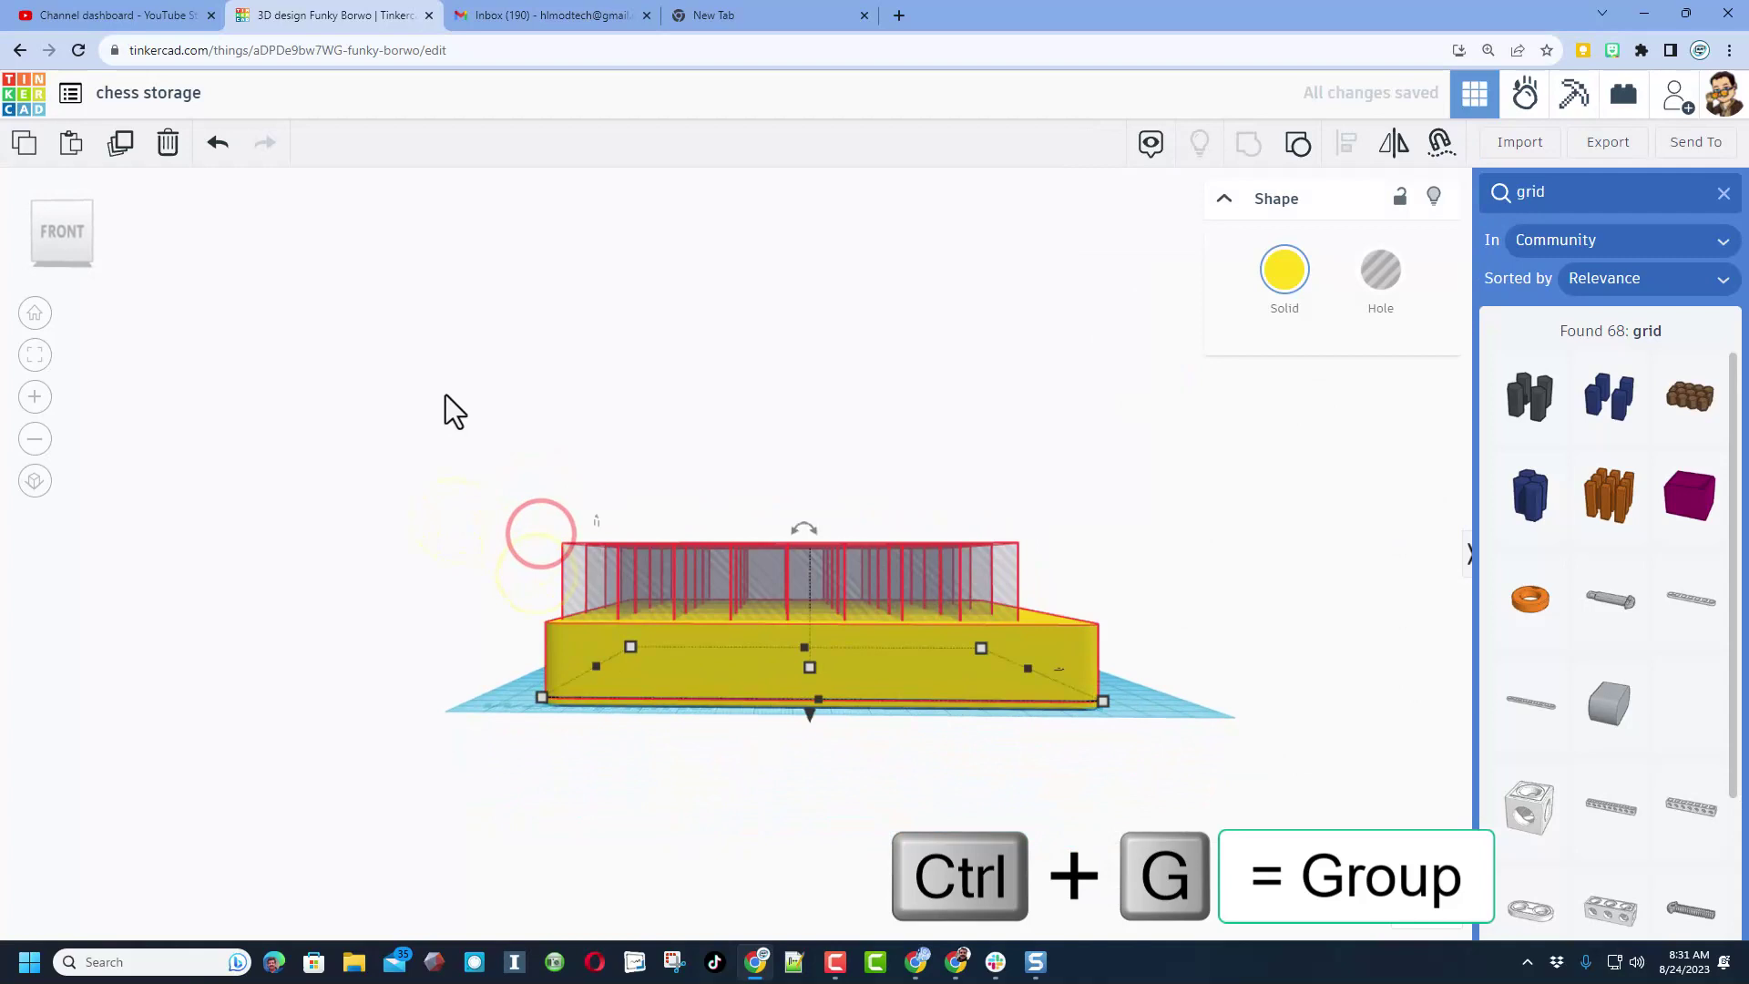
right_click_drag(469, 406, 492, 546)
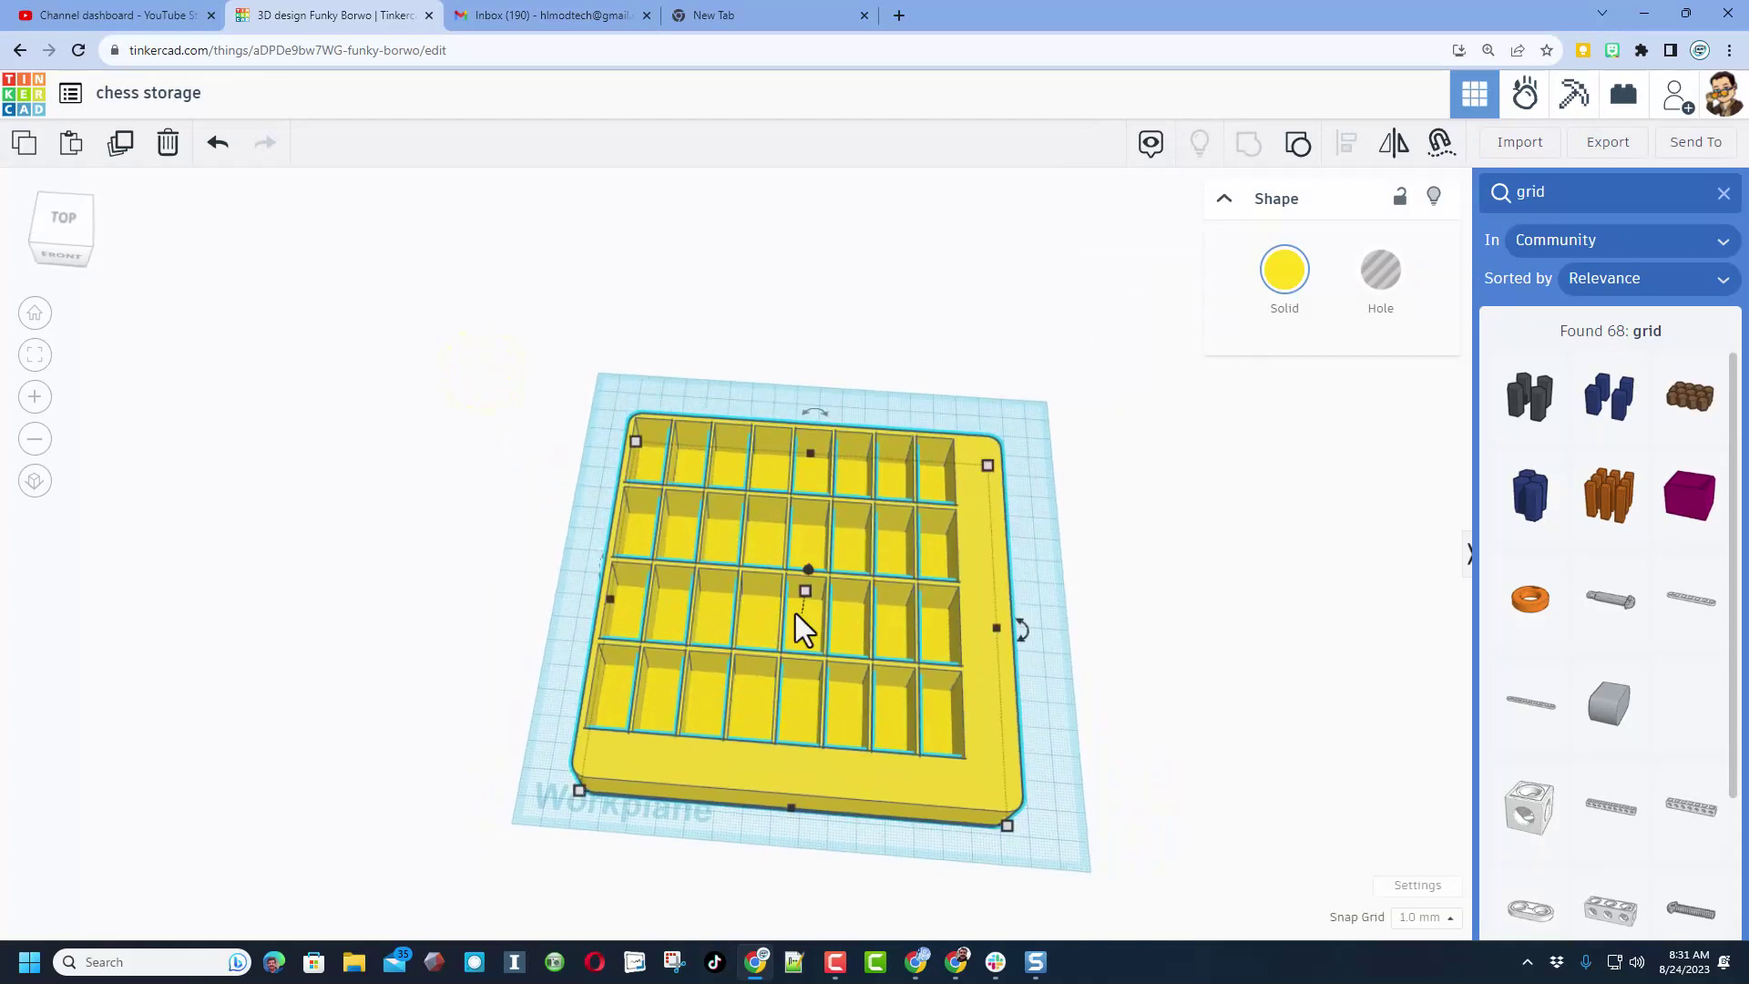
Ungroup the tray and resize the grid hole to 146 × 146 mm
right_click_drag(945, 666, 973, 729)
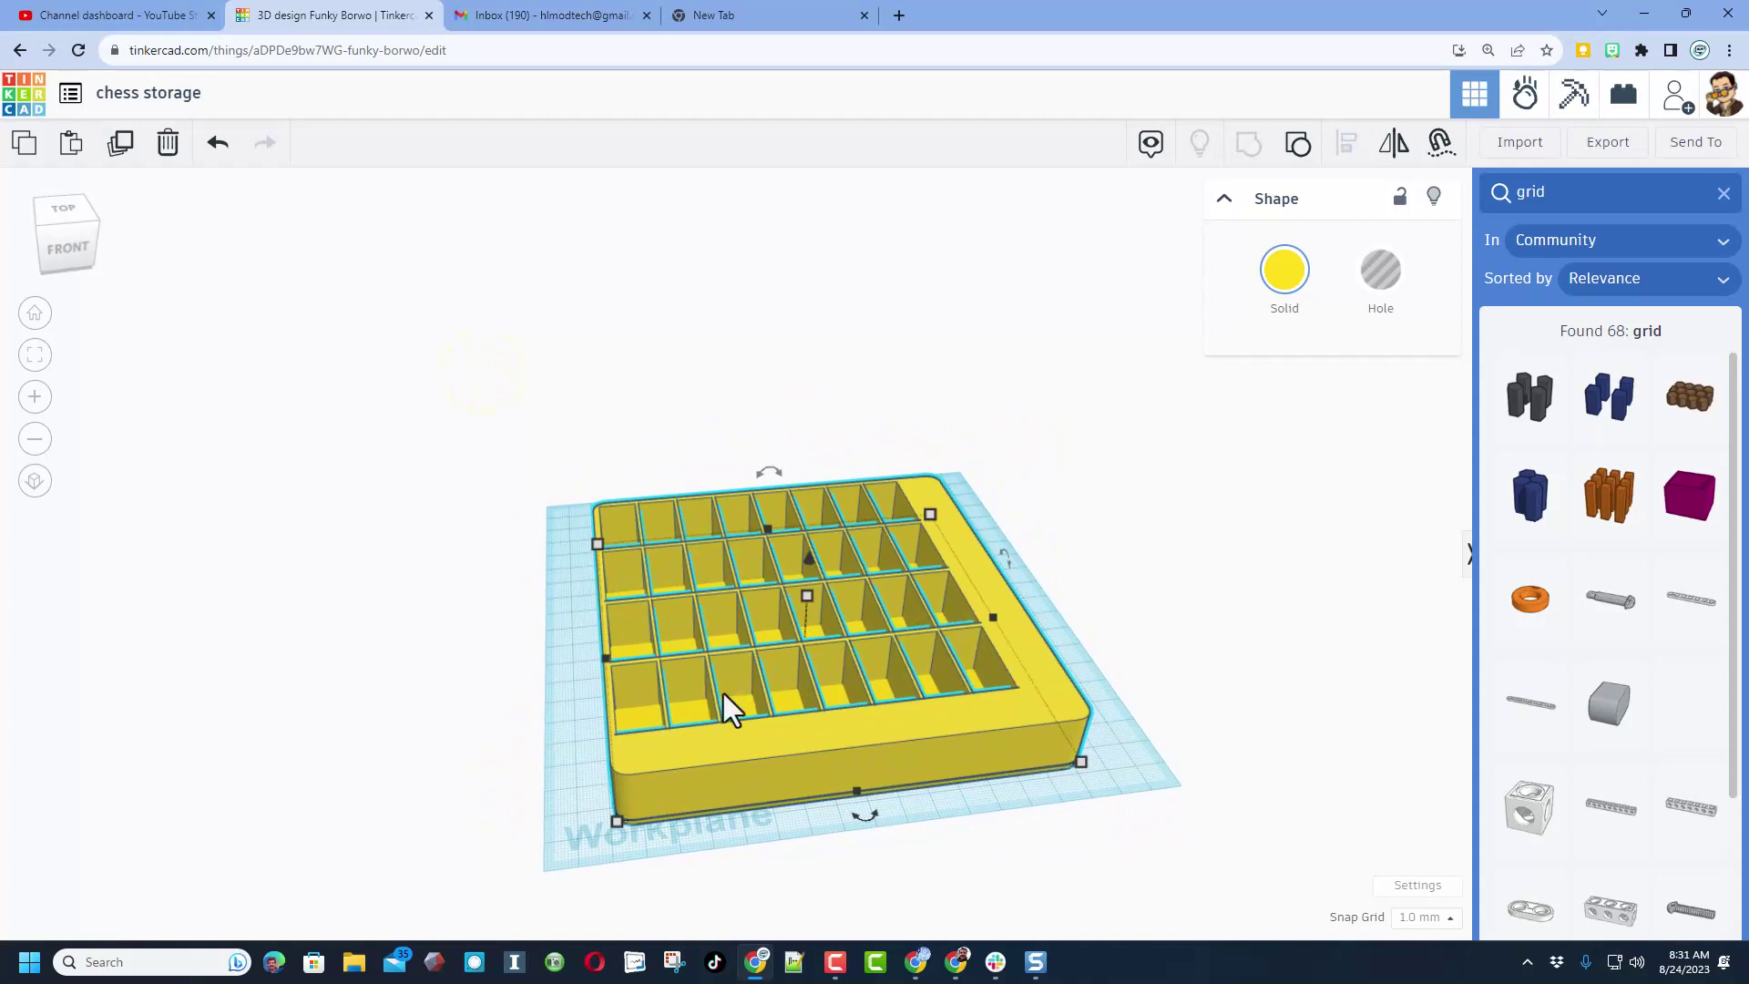
left_click(831, 728)
key("ctrl+shift+g")
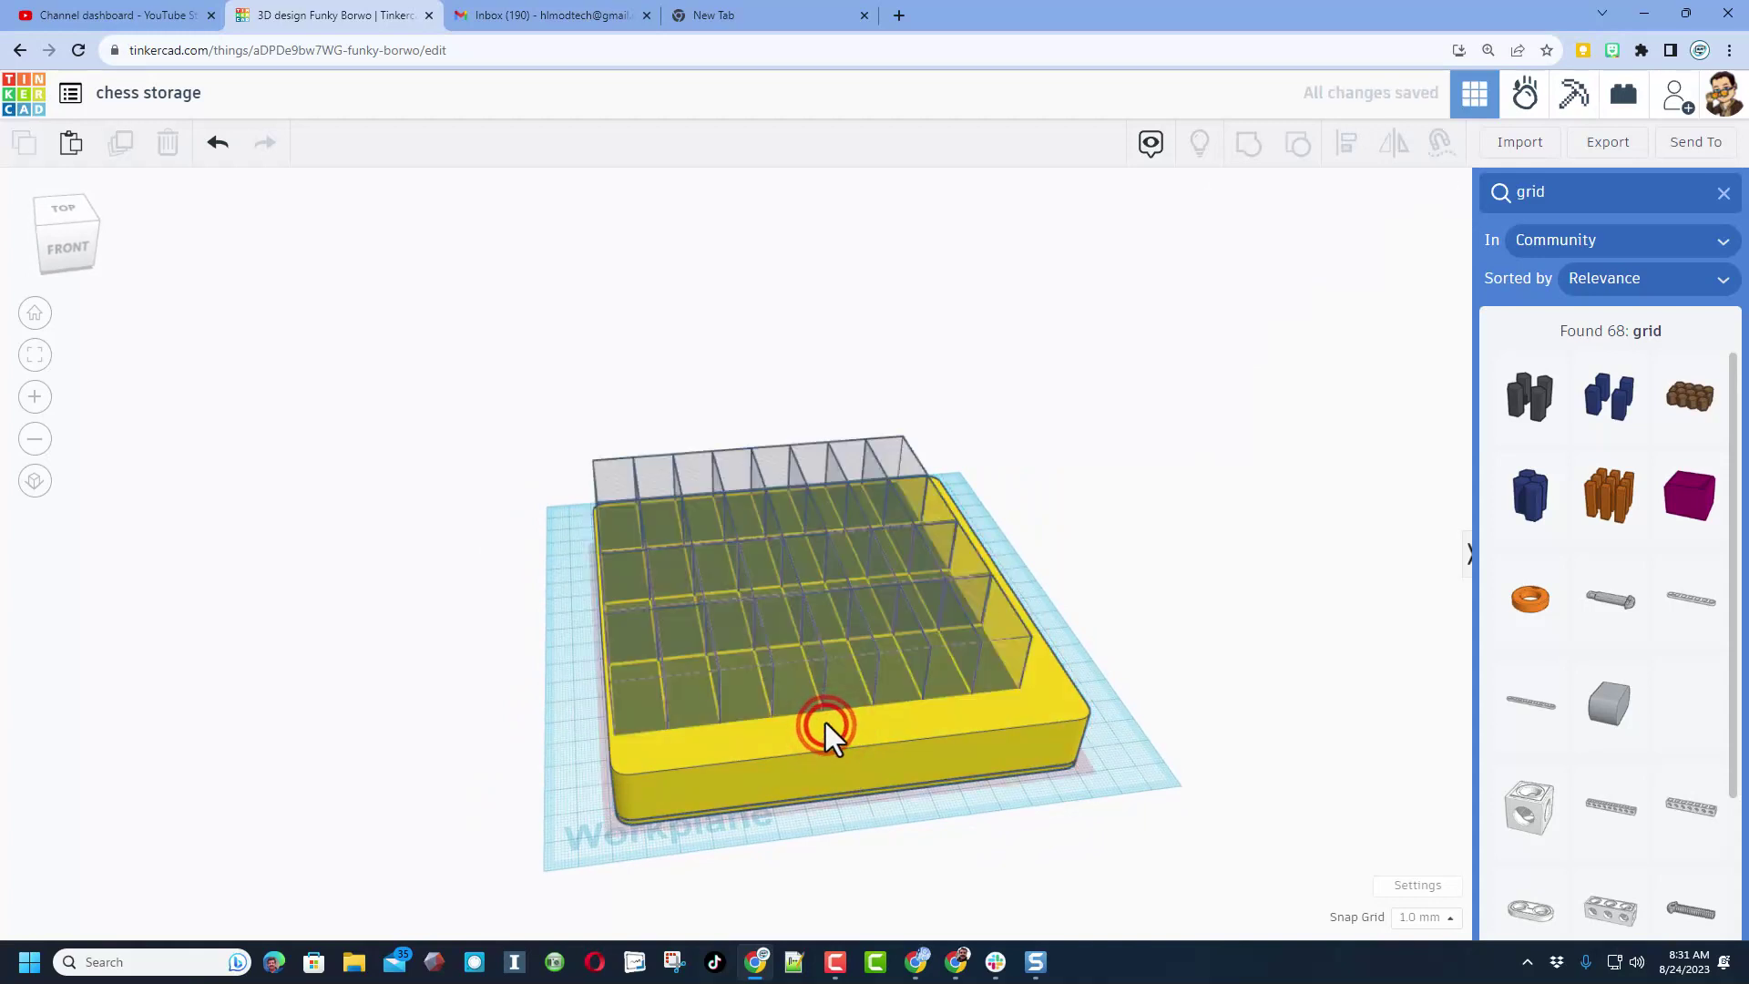
left_click(833, 681)
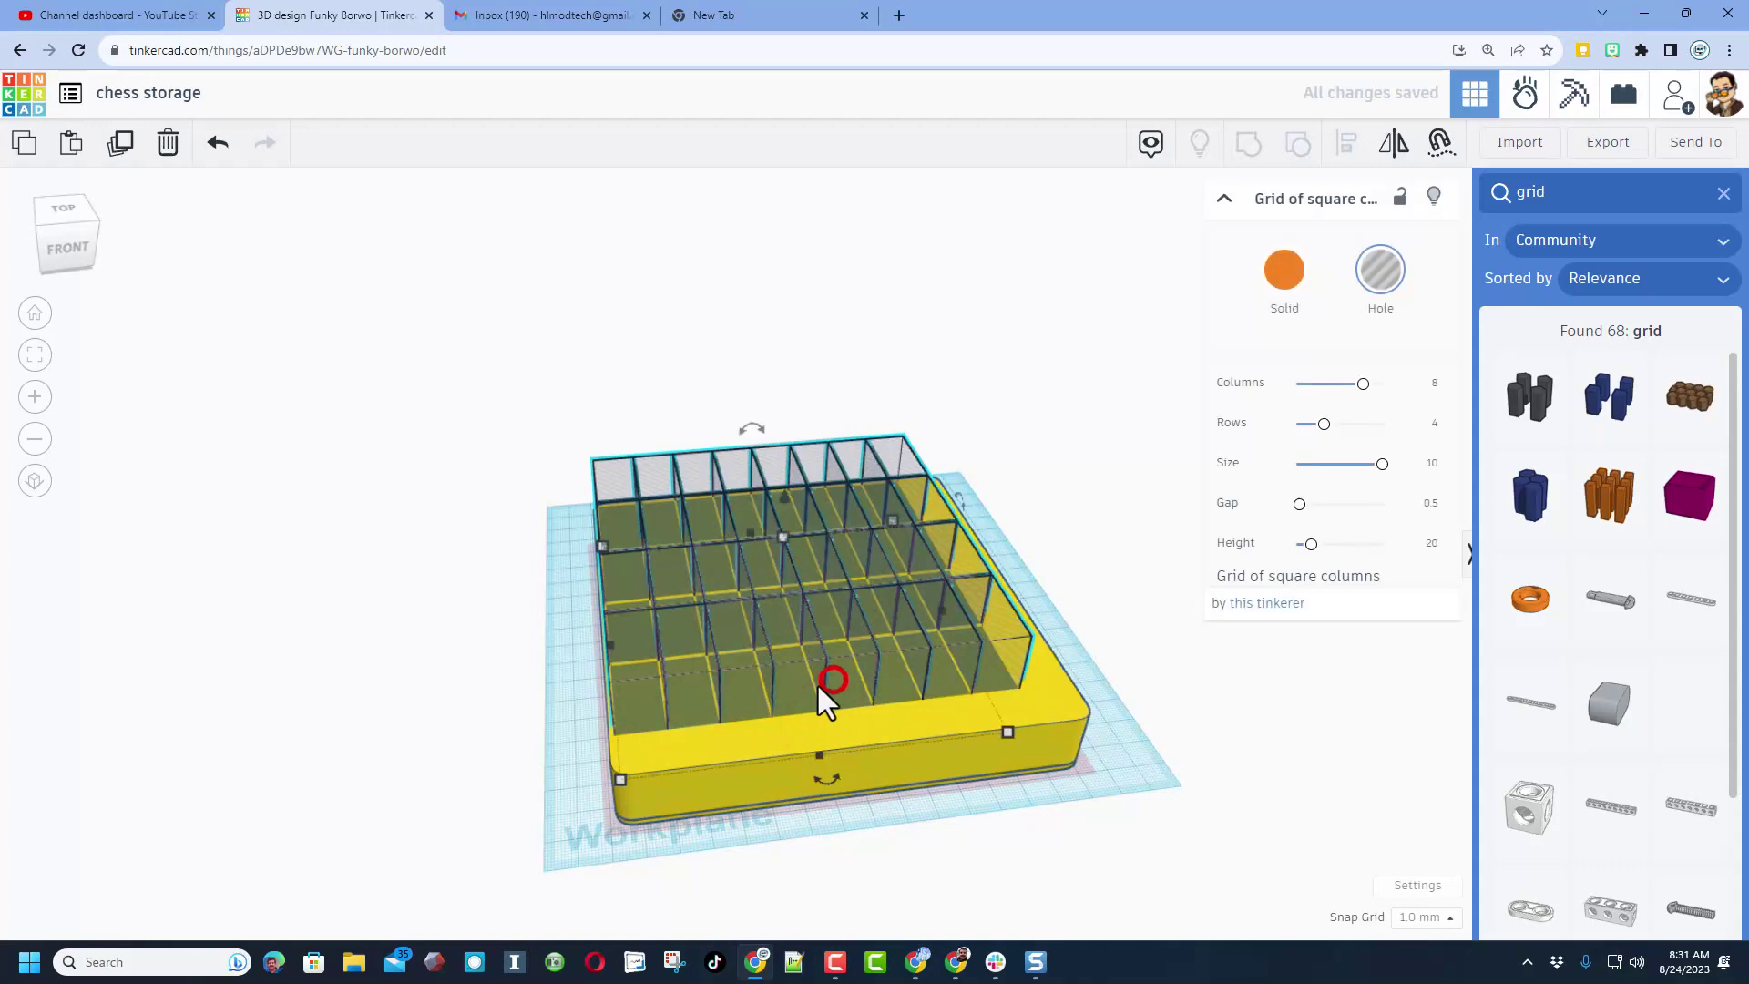
left_click(618, 780)
left_click(492, 655)
type("1")
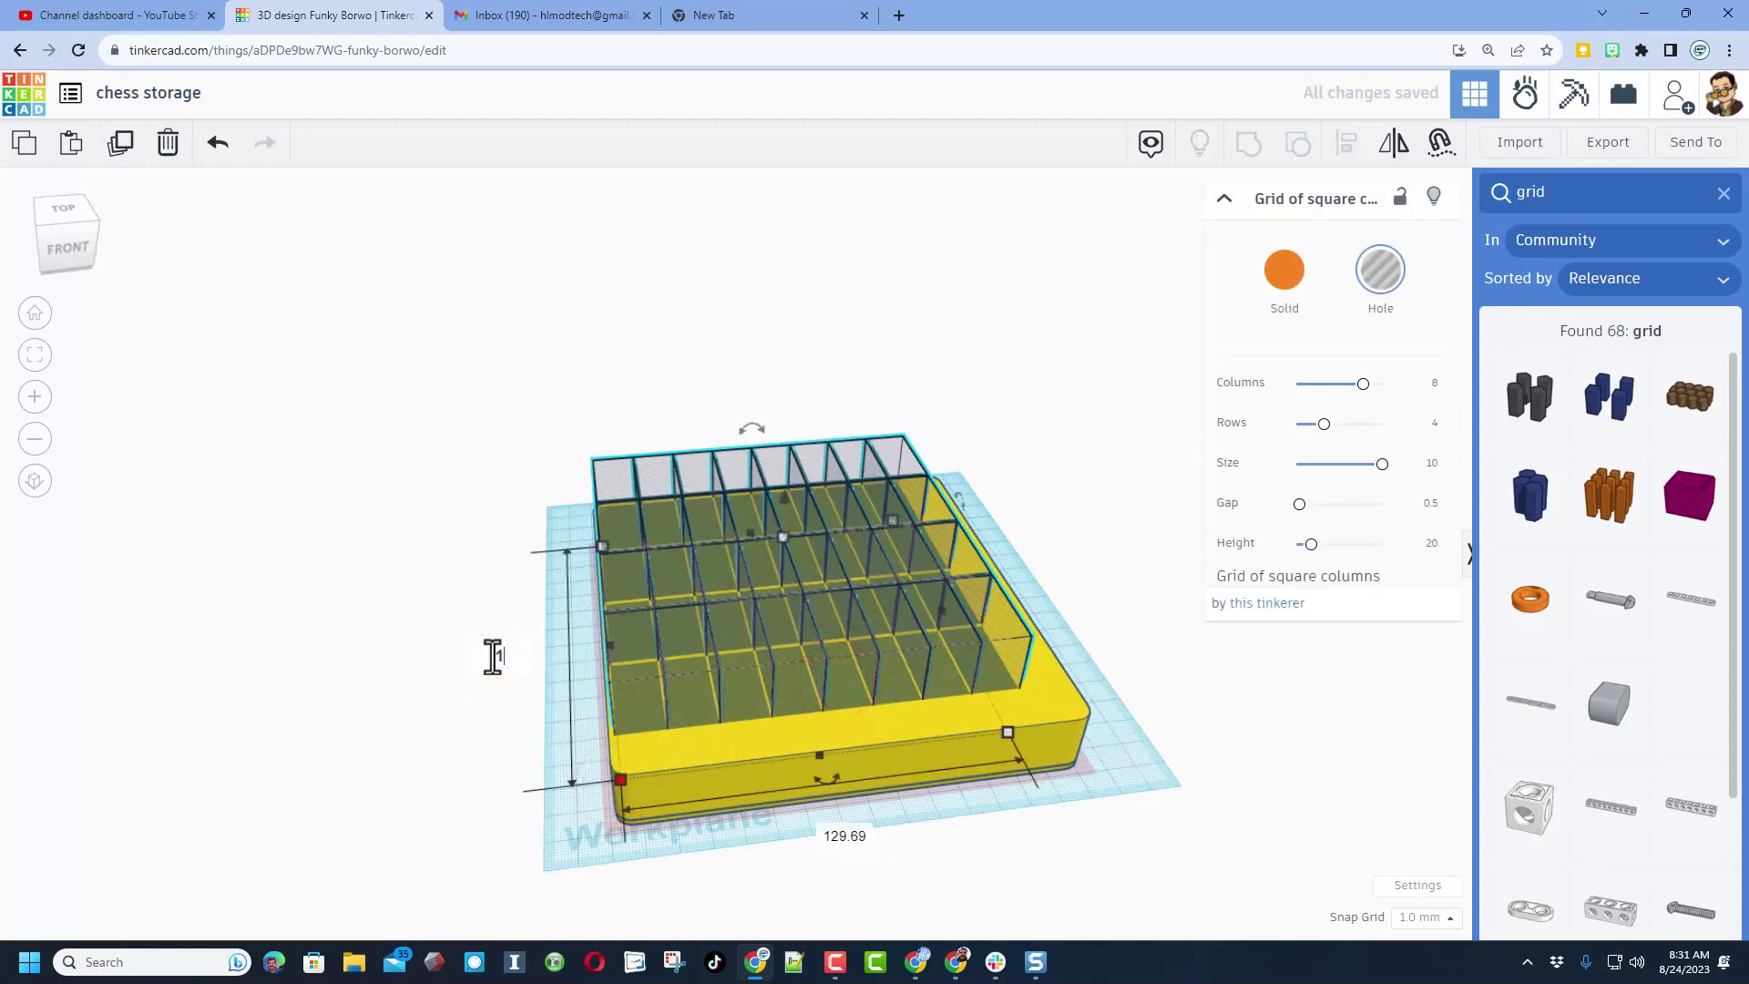
type("46")
key("Return")
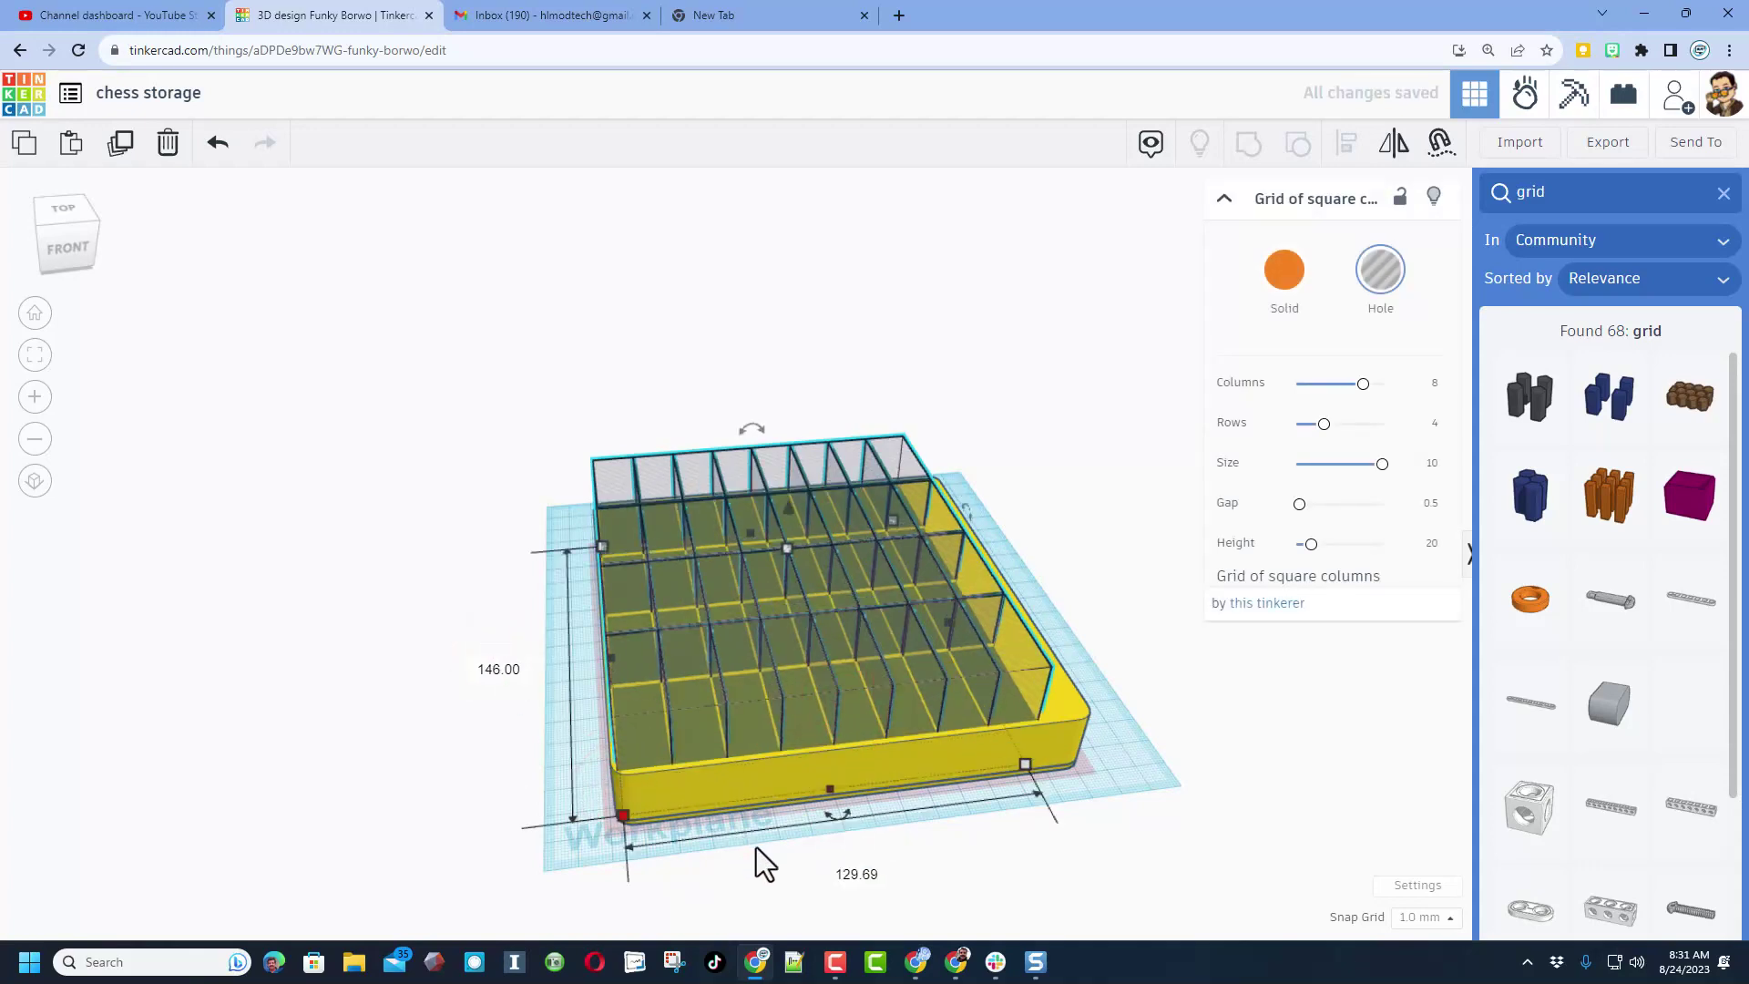
type("146")
key("Return")
Centre-align the grid hole with the yellow box and base plate front to back
left_click_drag(1145, 631, 802, 781)
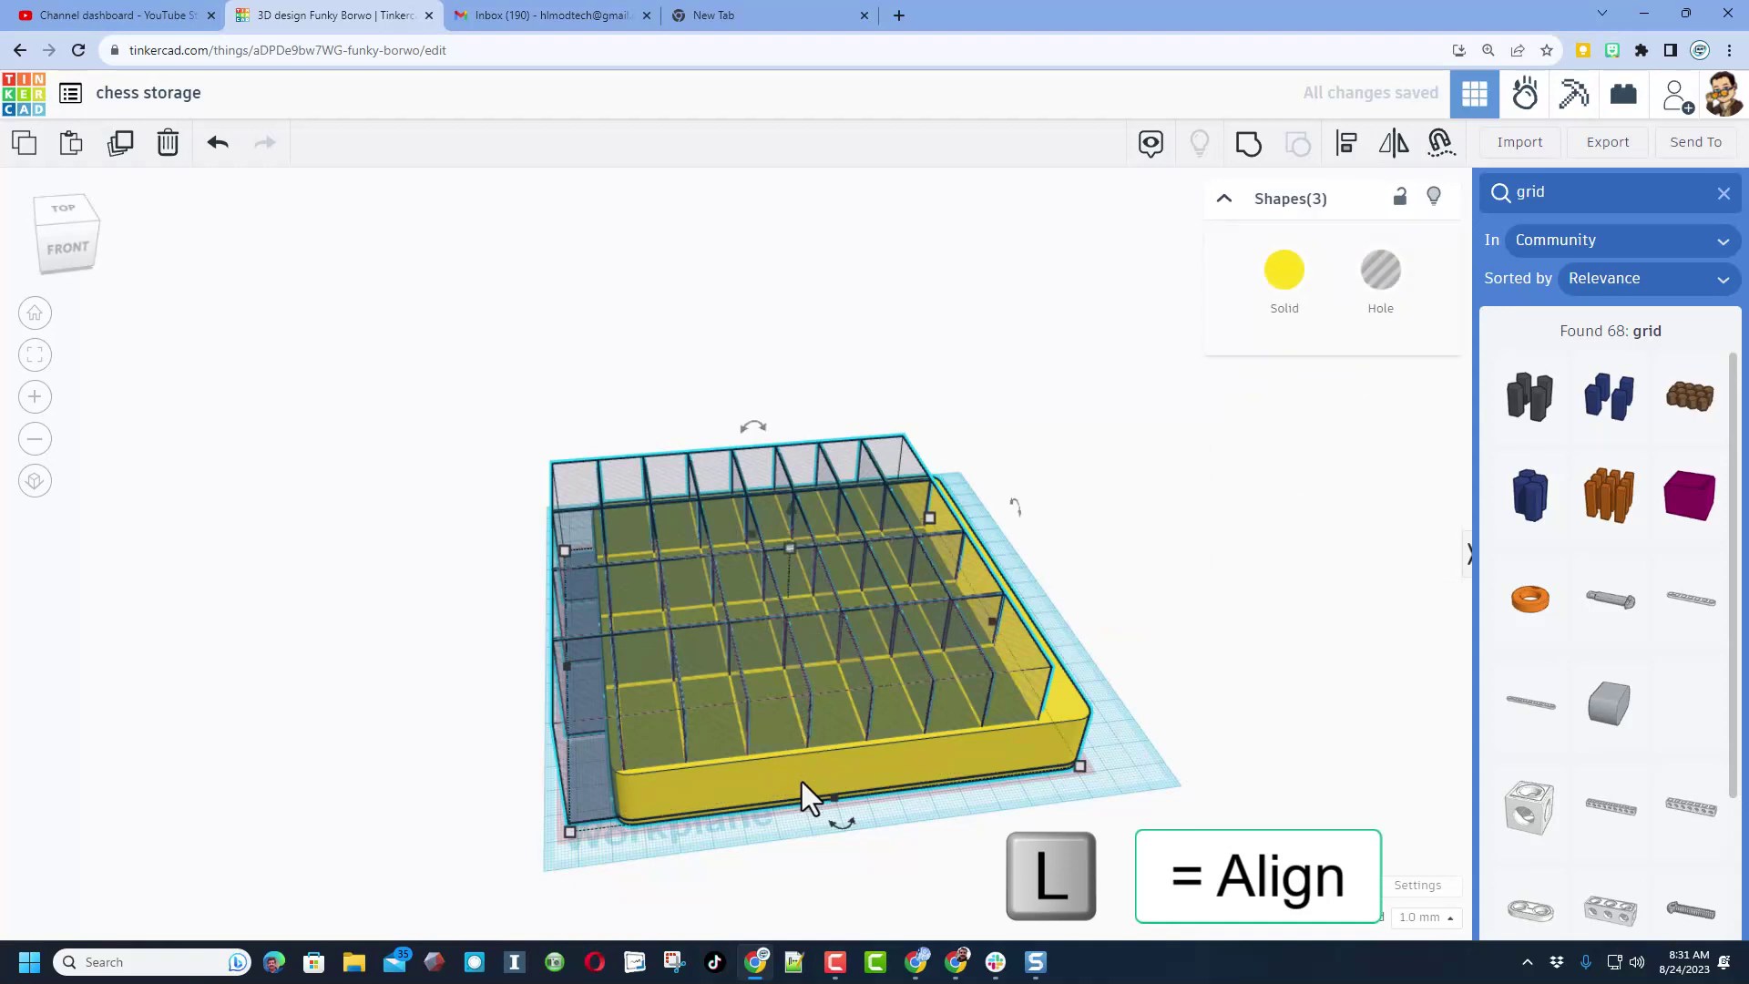
key("l")
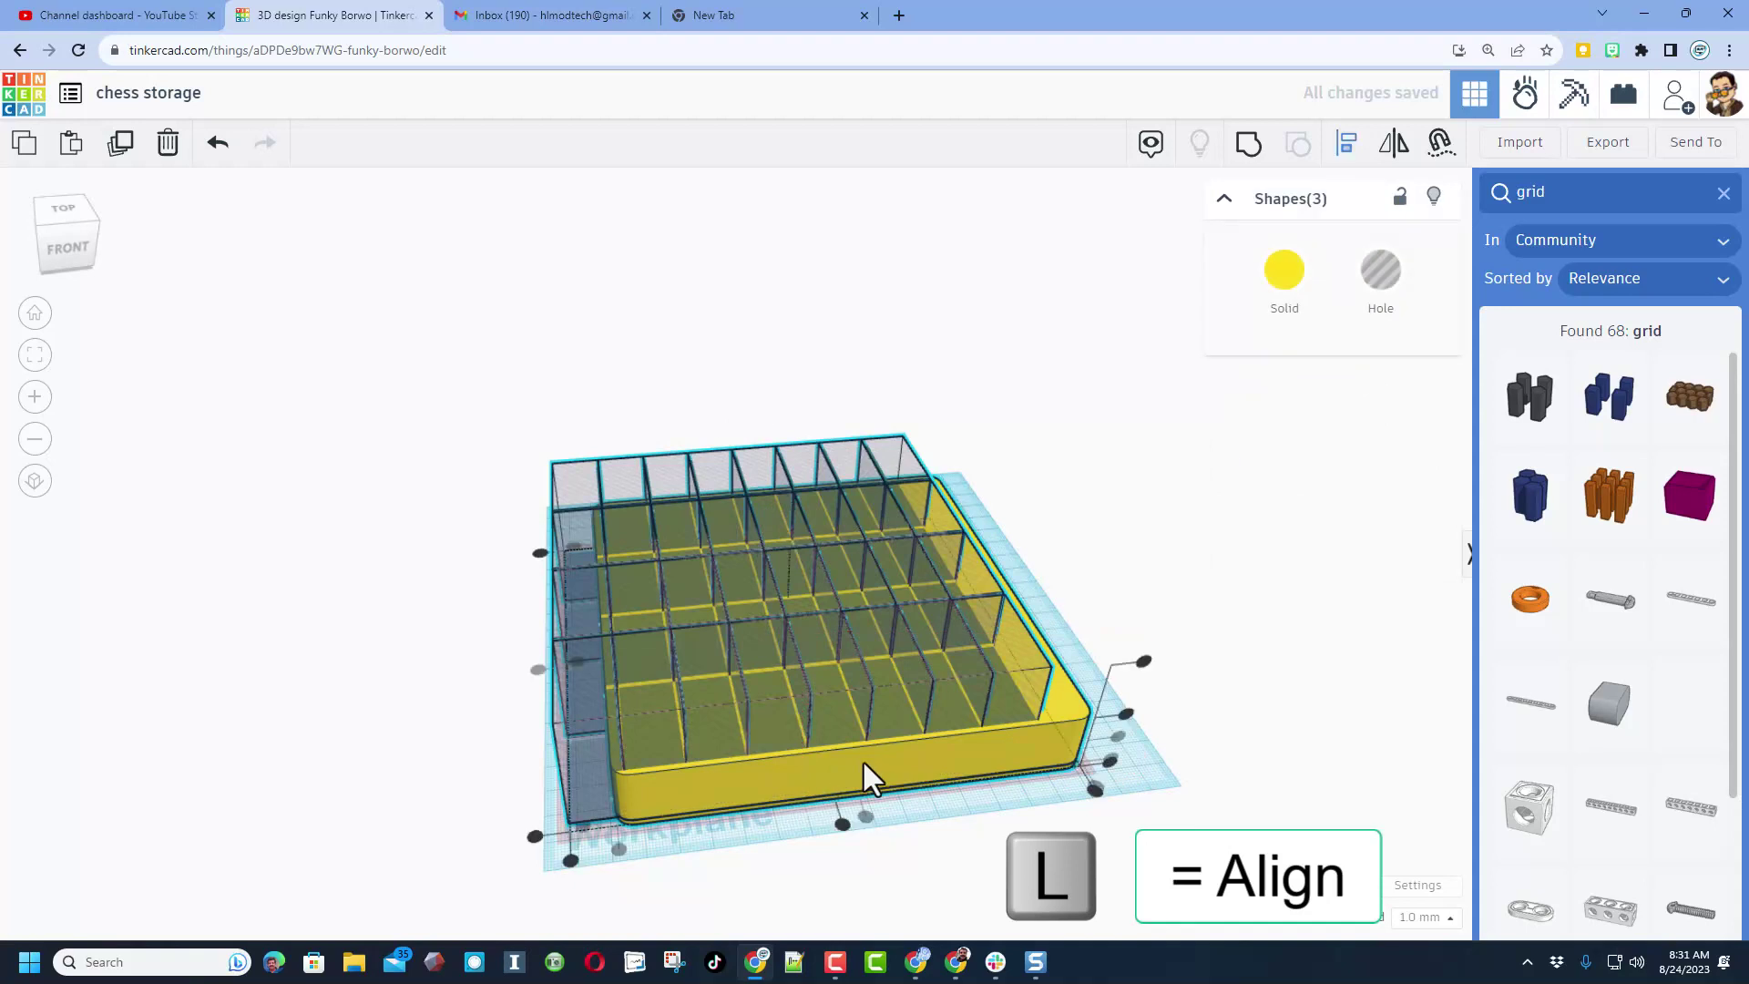
left_click(865, 816)
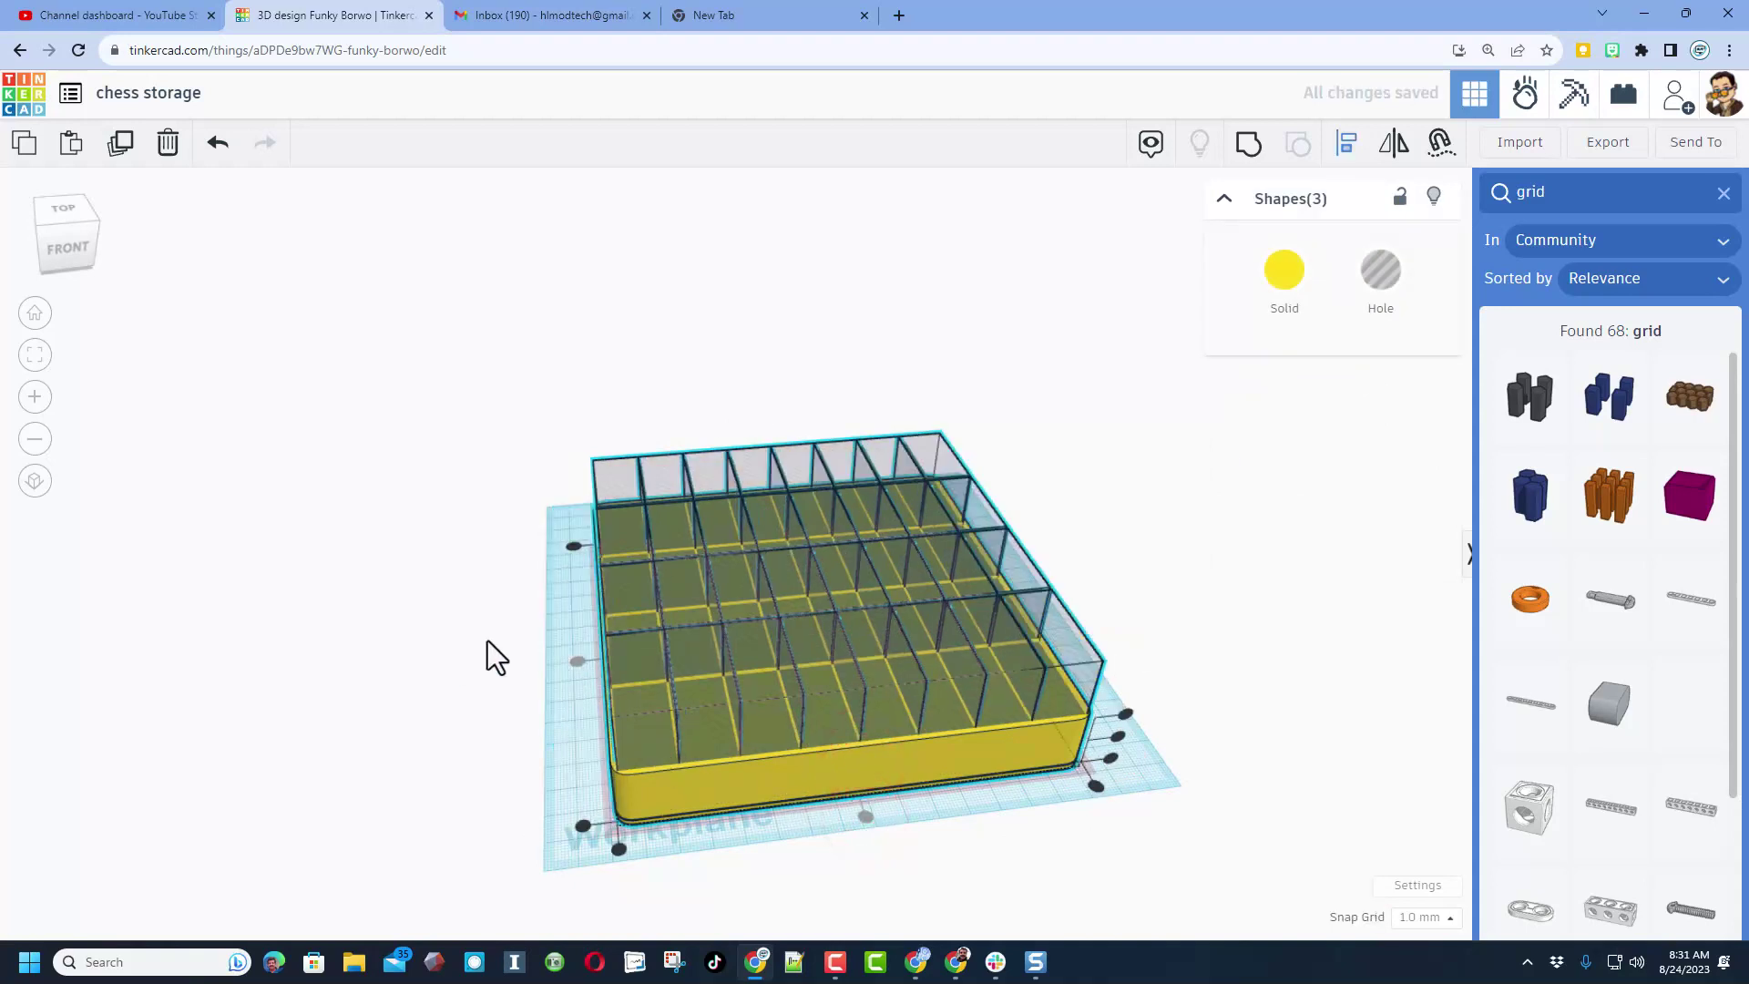
left_click(468, 674)
right_click_drag(395, 642, 435, 640)
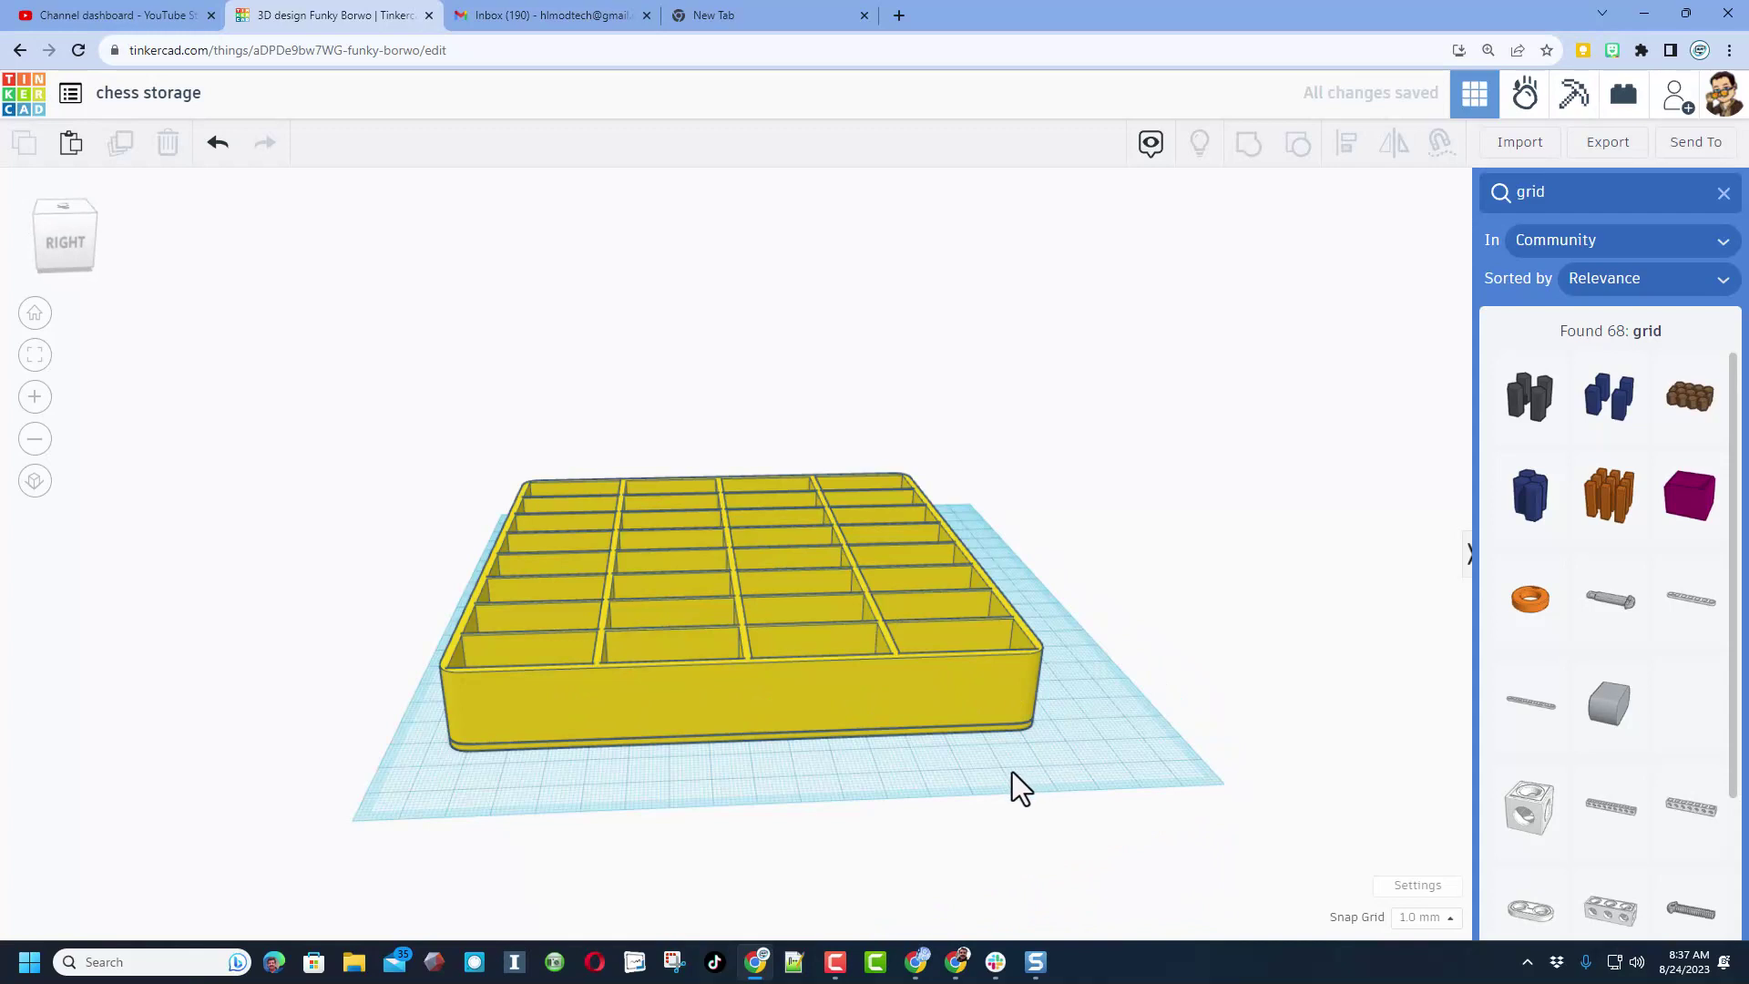
right_click_drag(1013, 772, 974, 775)
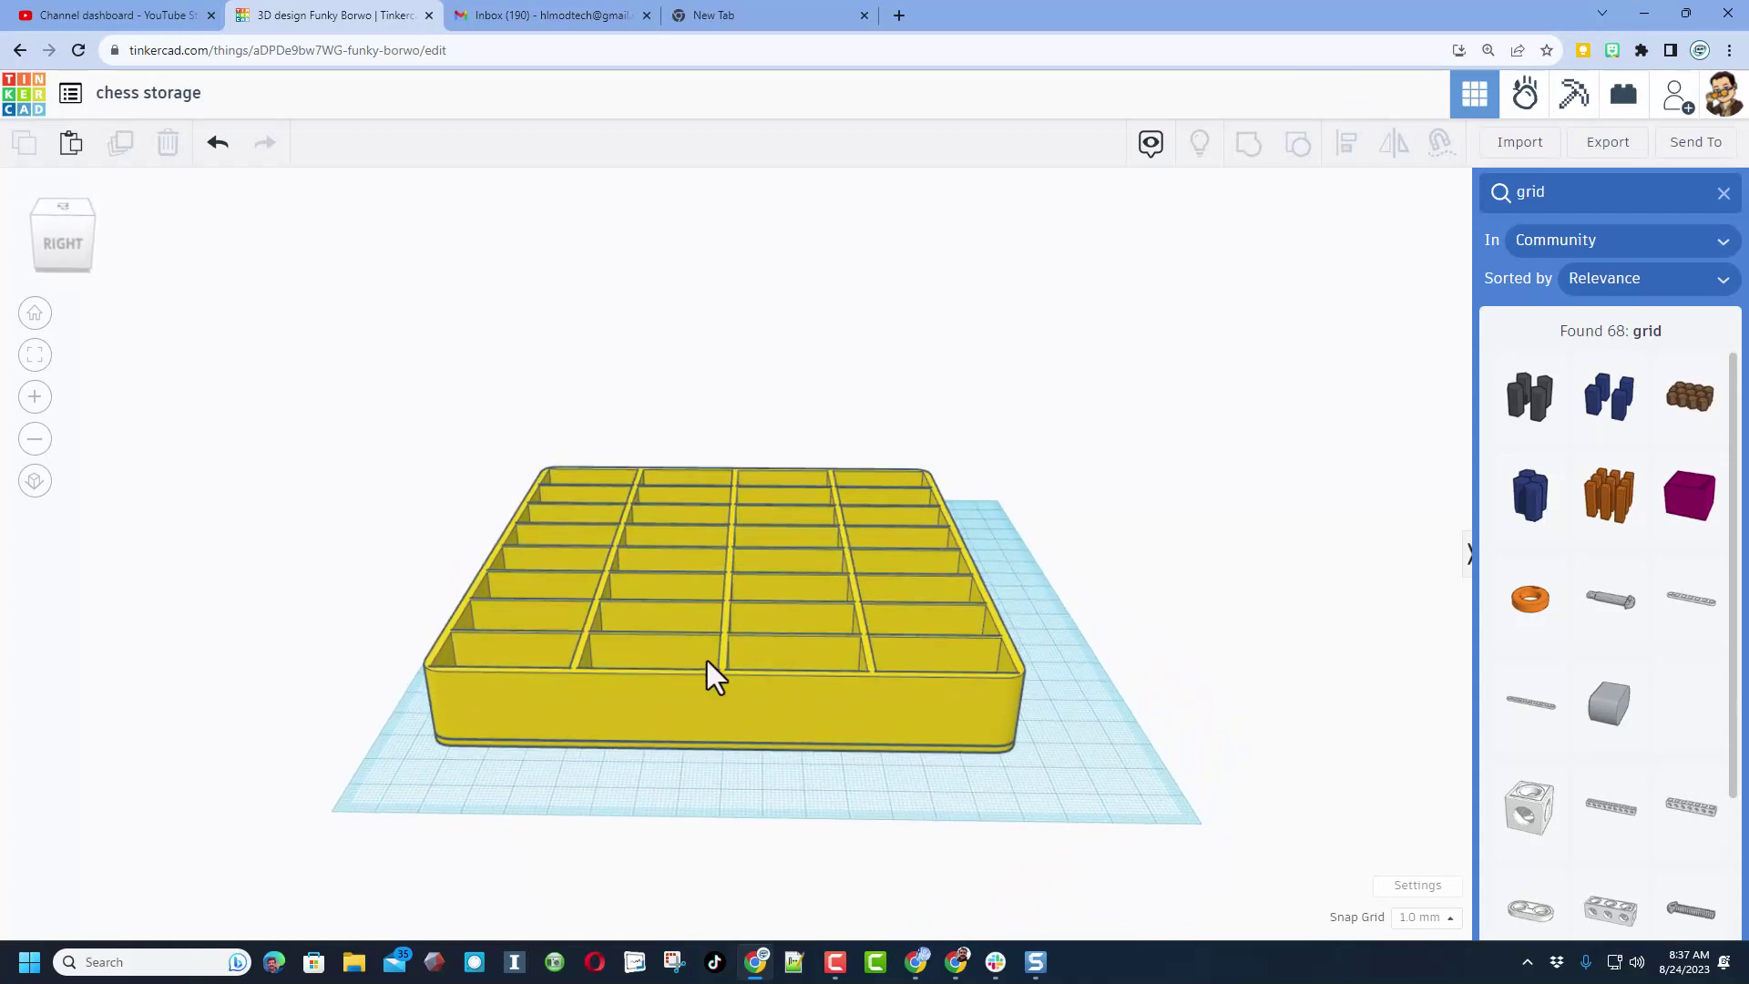
Set a workplane on the SoftBox's top and drop a duplicate box onto it
left_click(792, 751)
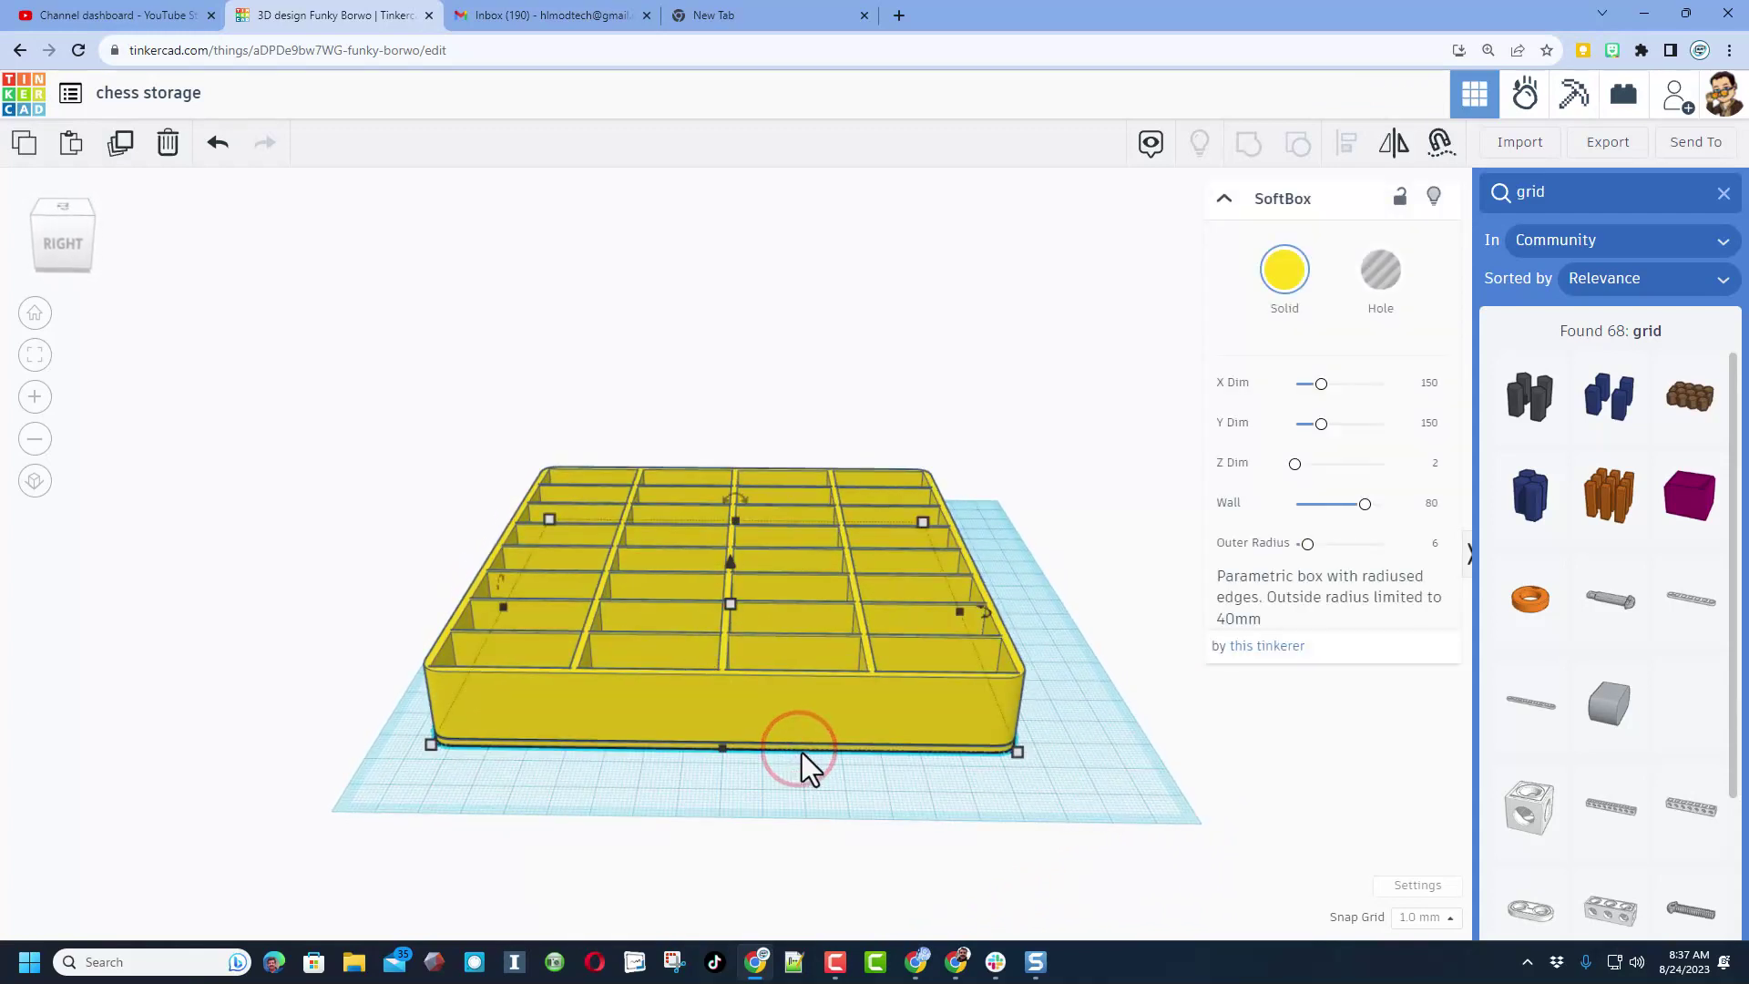
key("w")
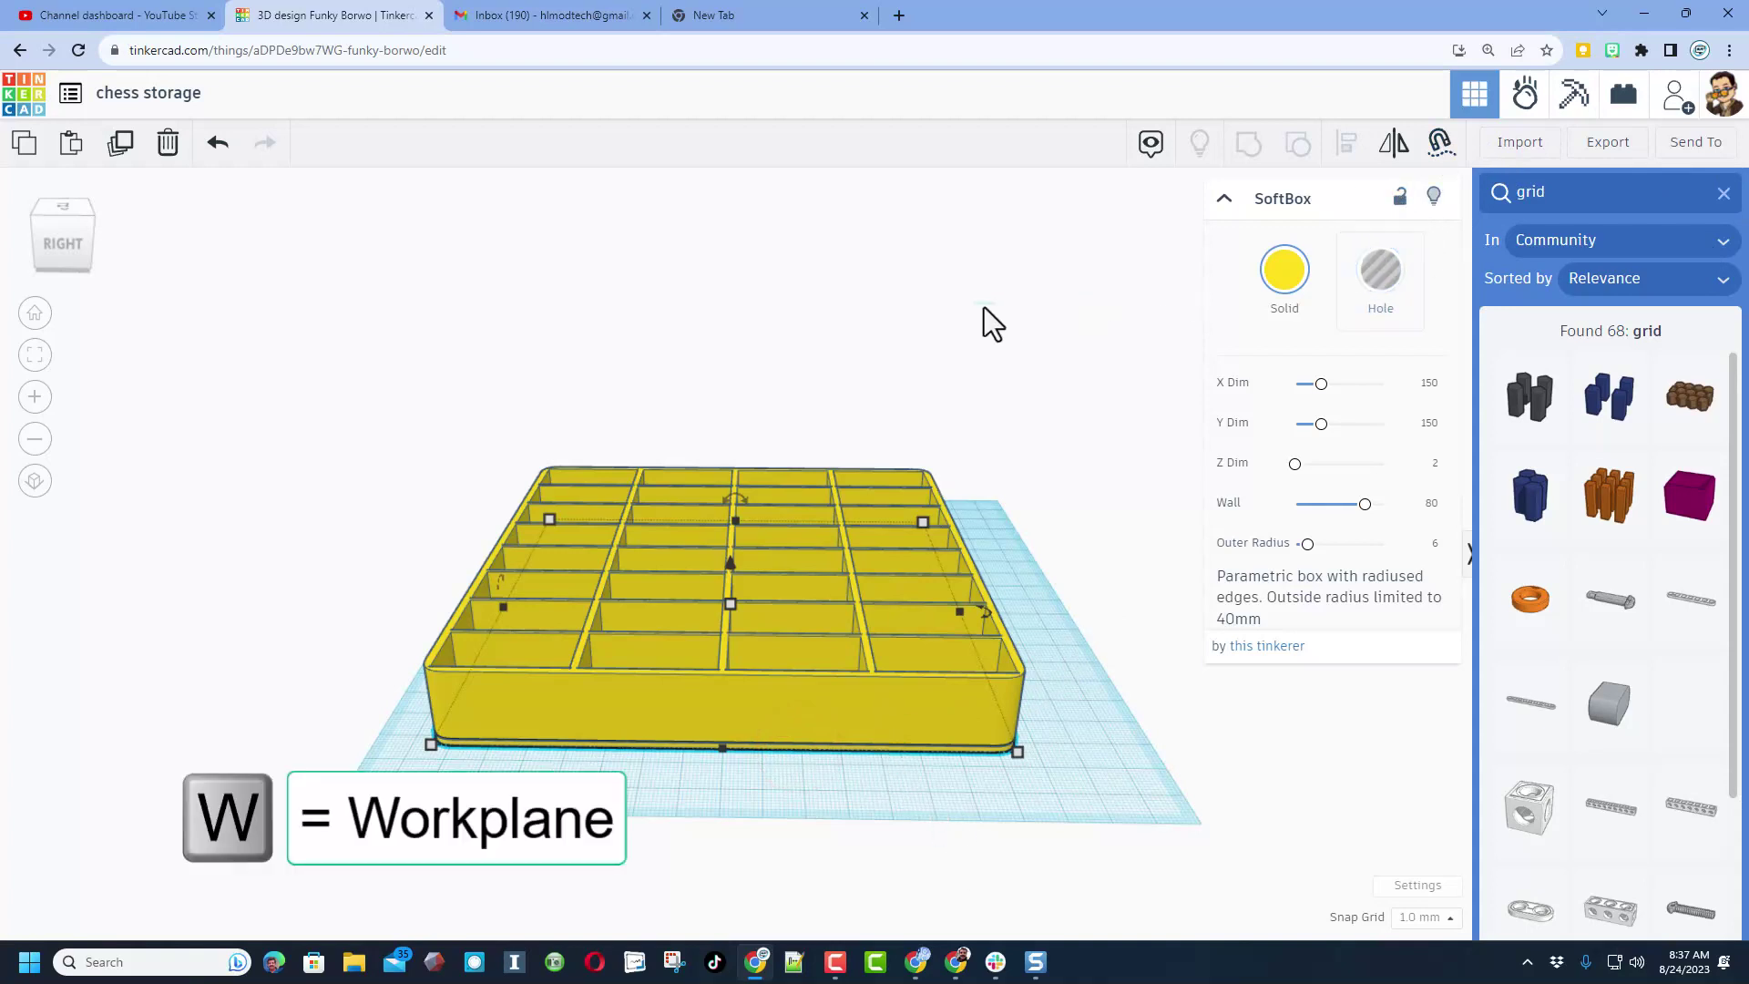
left_click(851, 572)
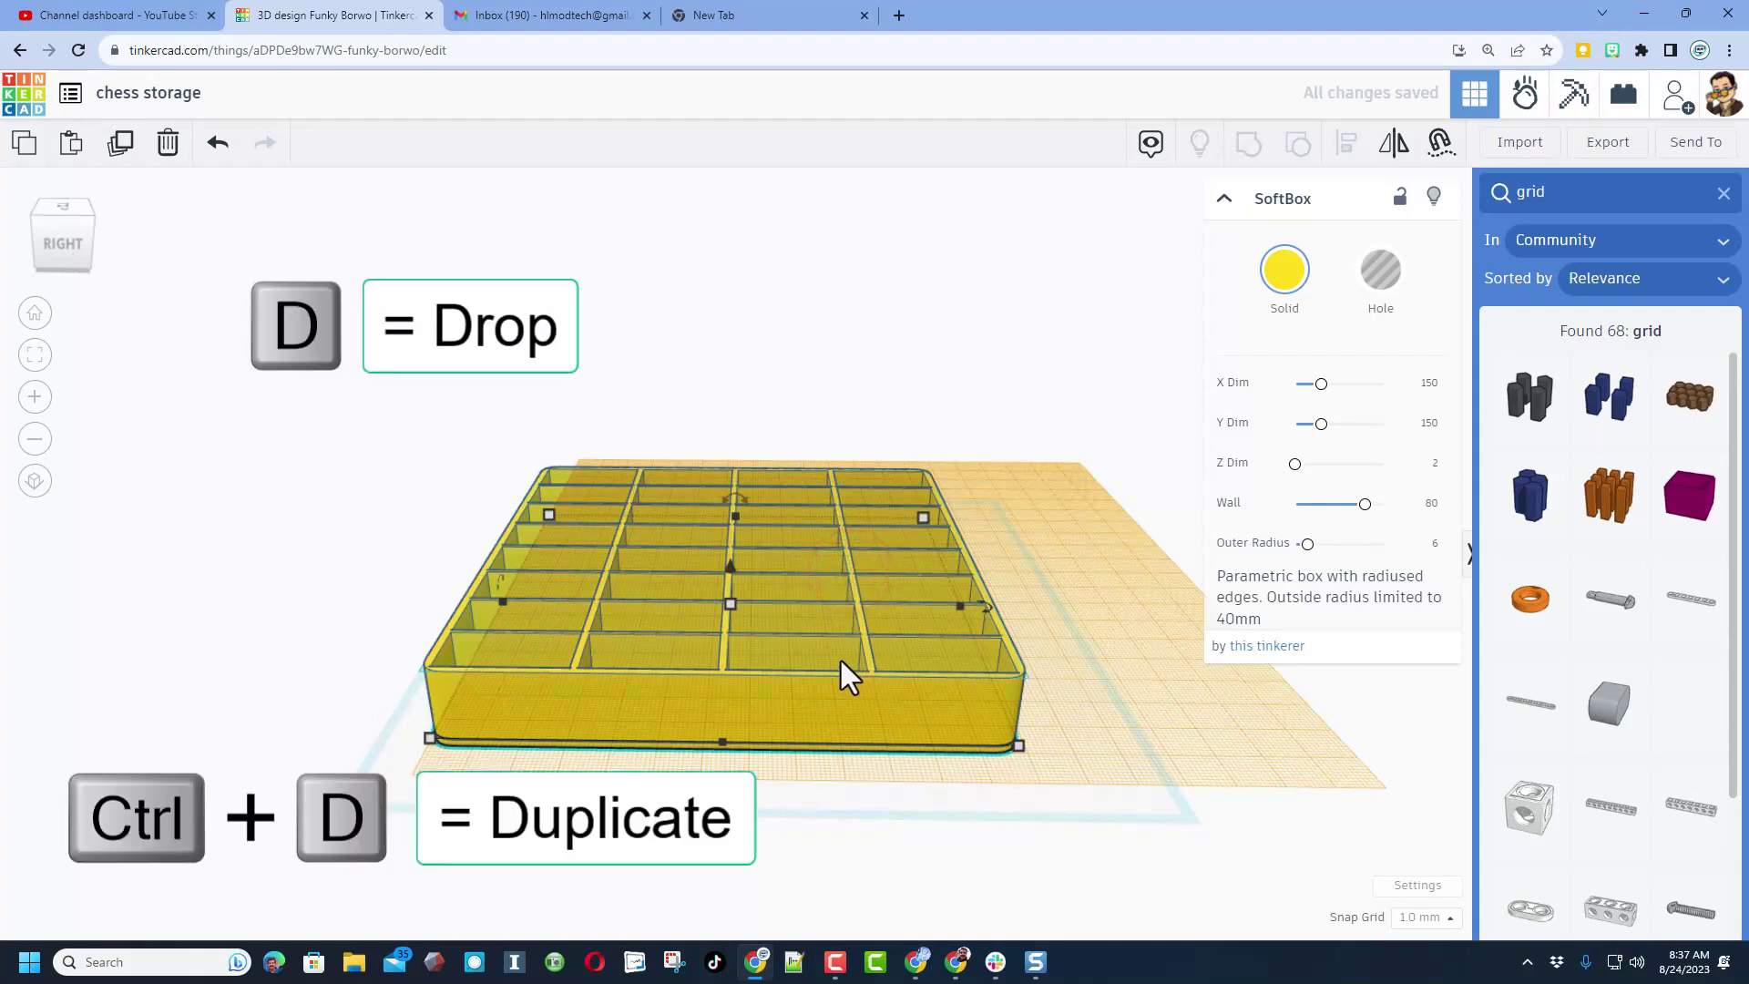
key("ctrl+d")
key("d")
mouse_move(773, 635)
left_mouse_down()
mouse_move(894, 567)
mouse_move(789, 632)
left_mouse_up()
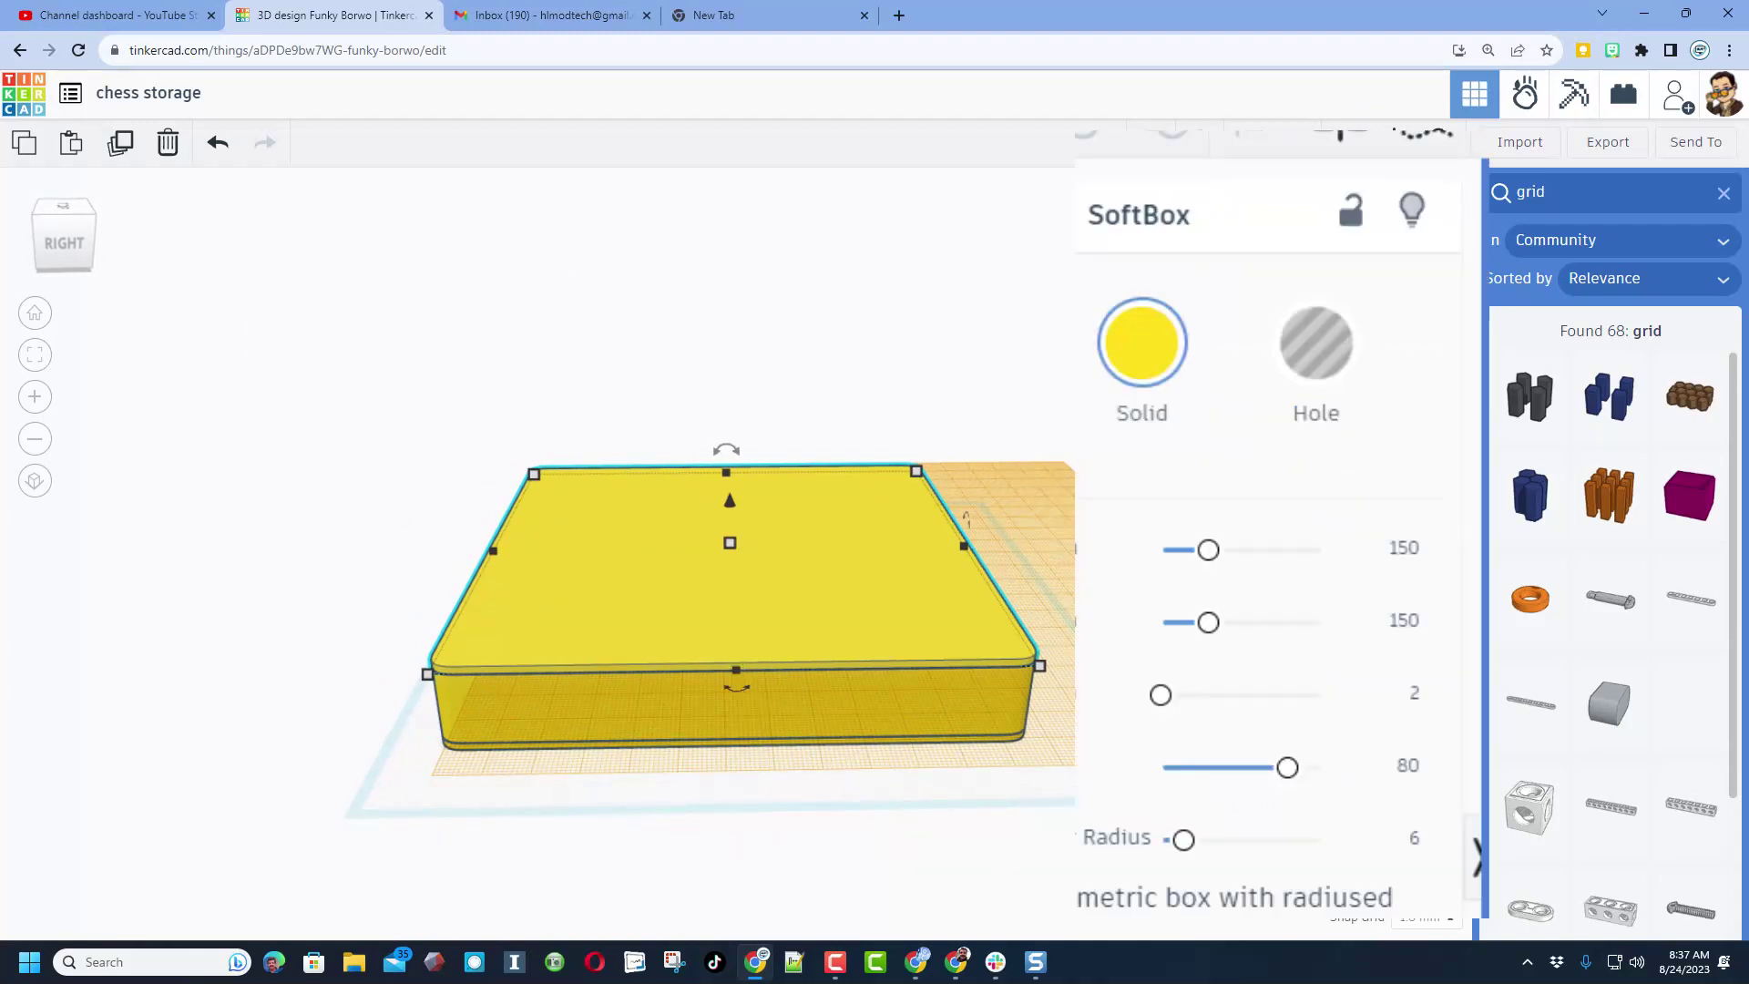
Widen the copied box to 154 mm in X
left_click(1403, 550)
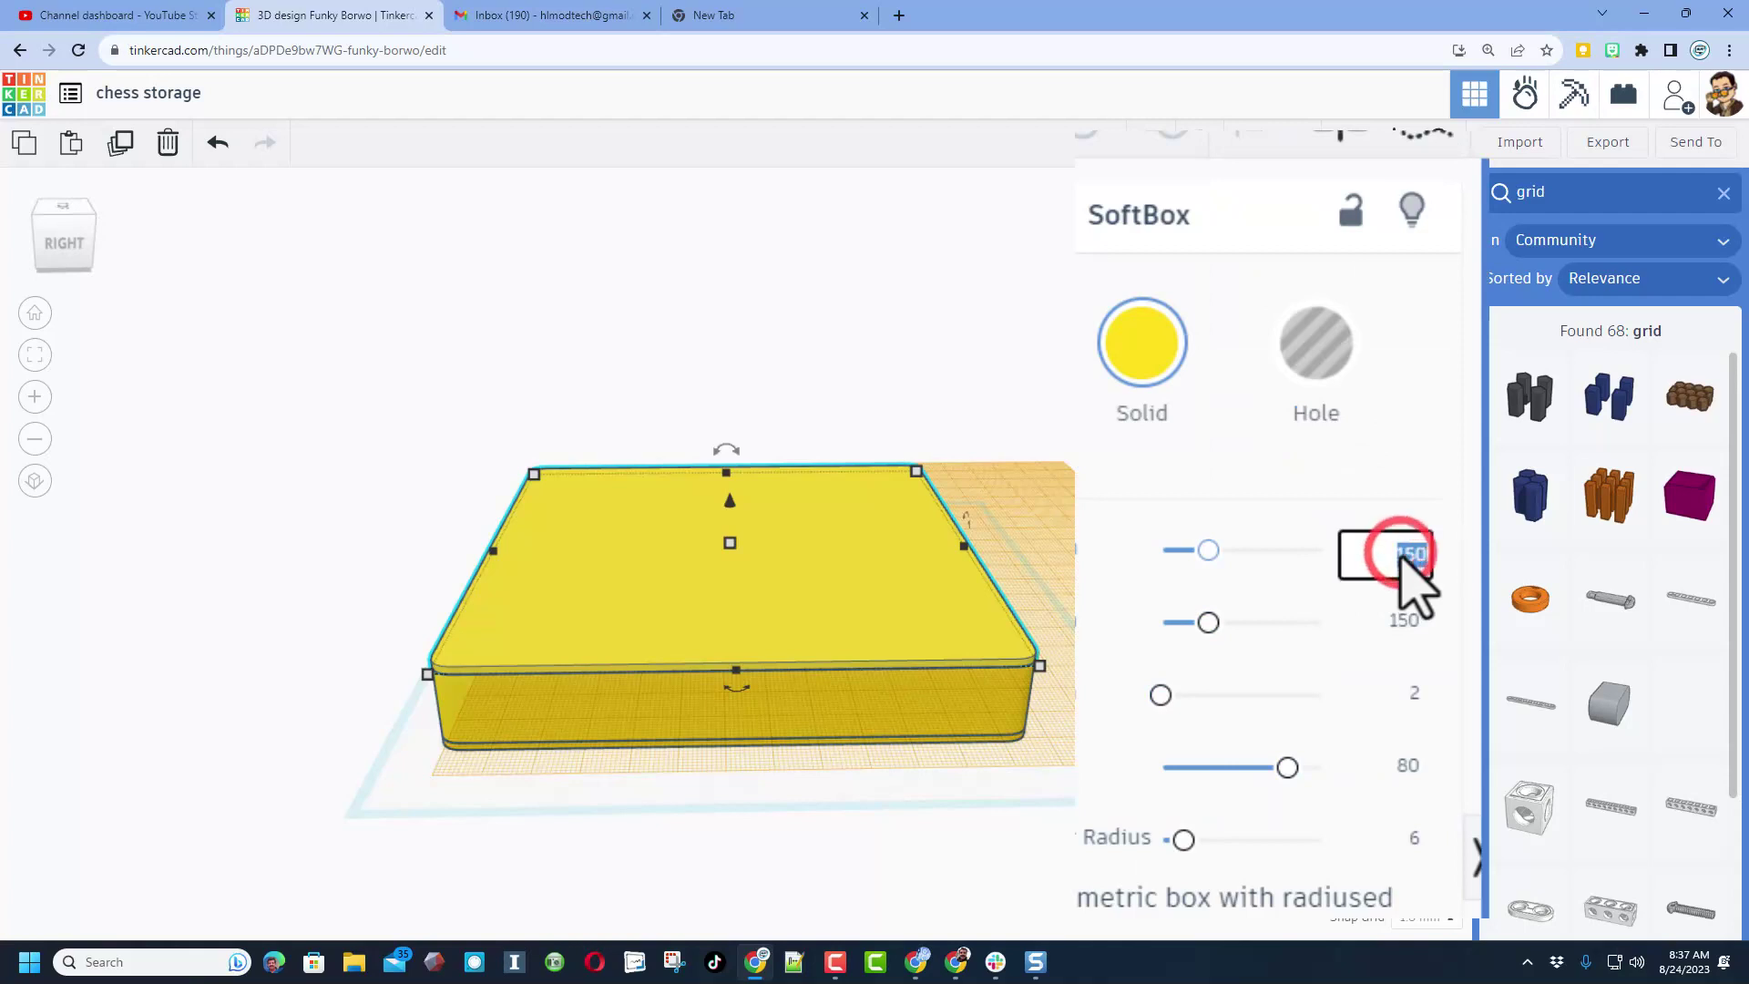
type("154")
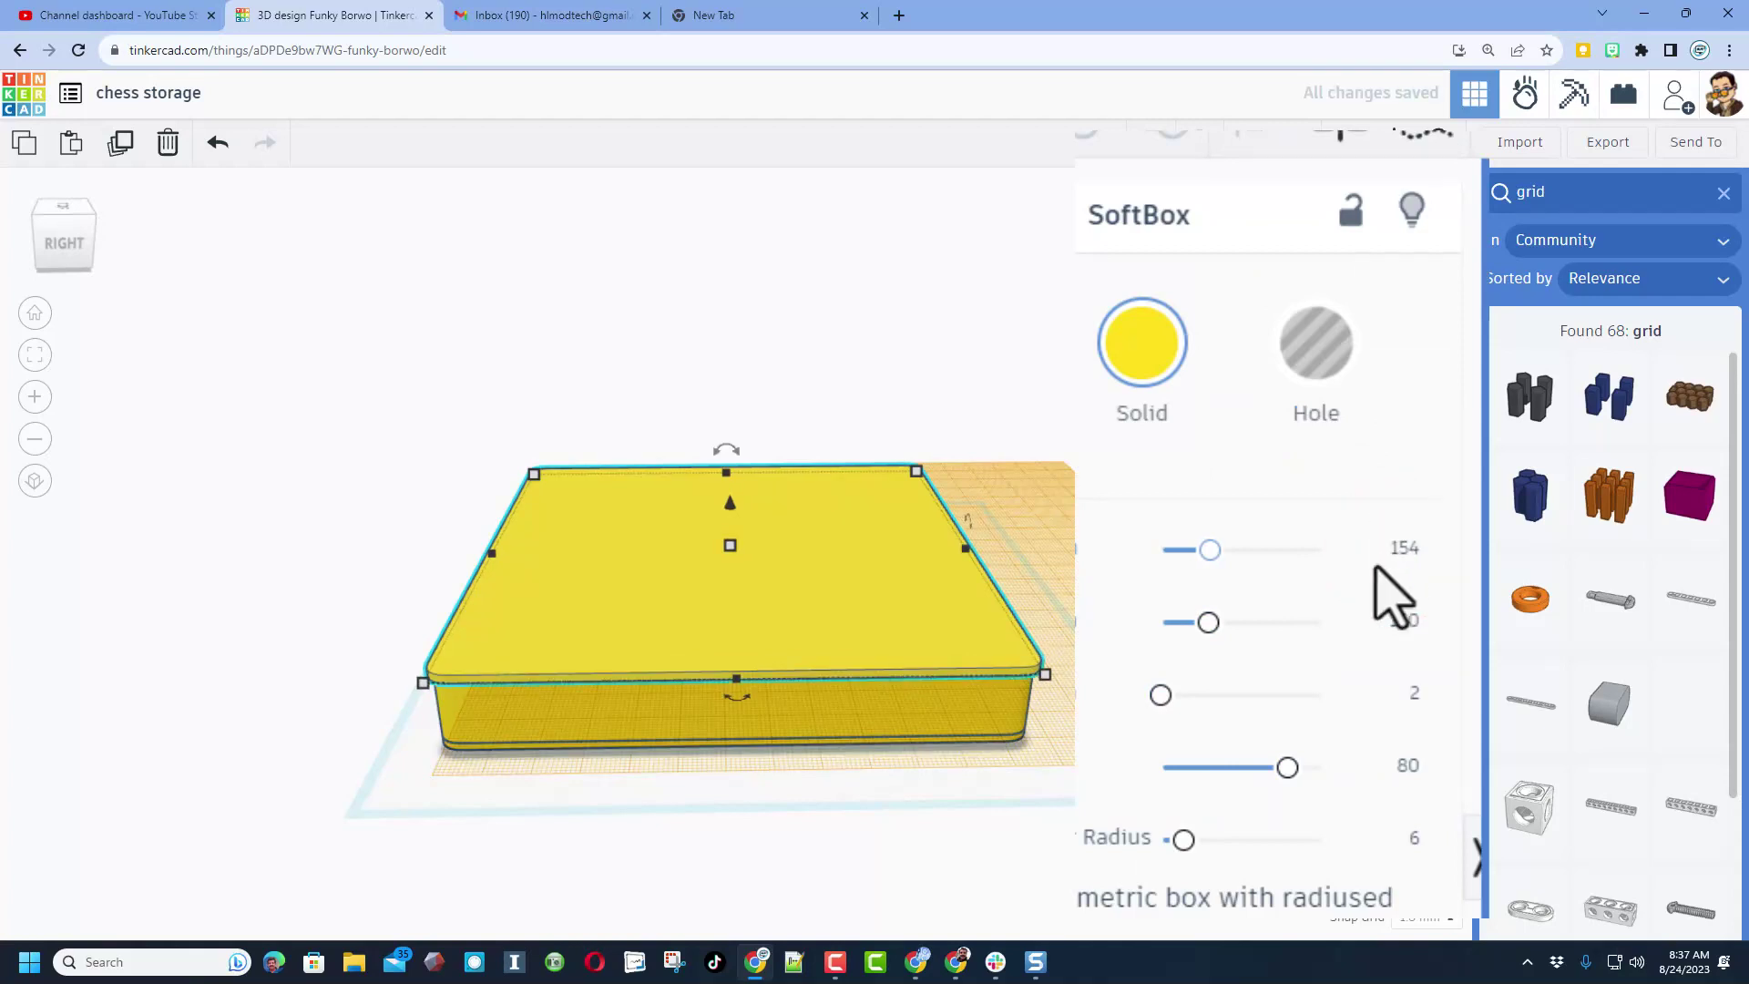
left_click(1405, 622)
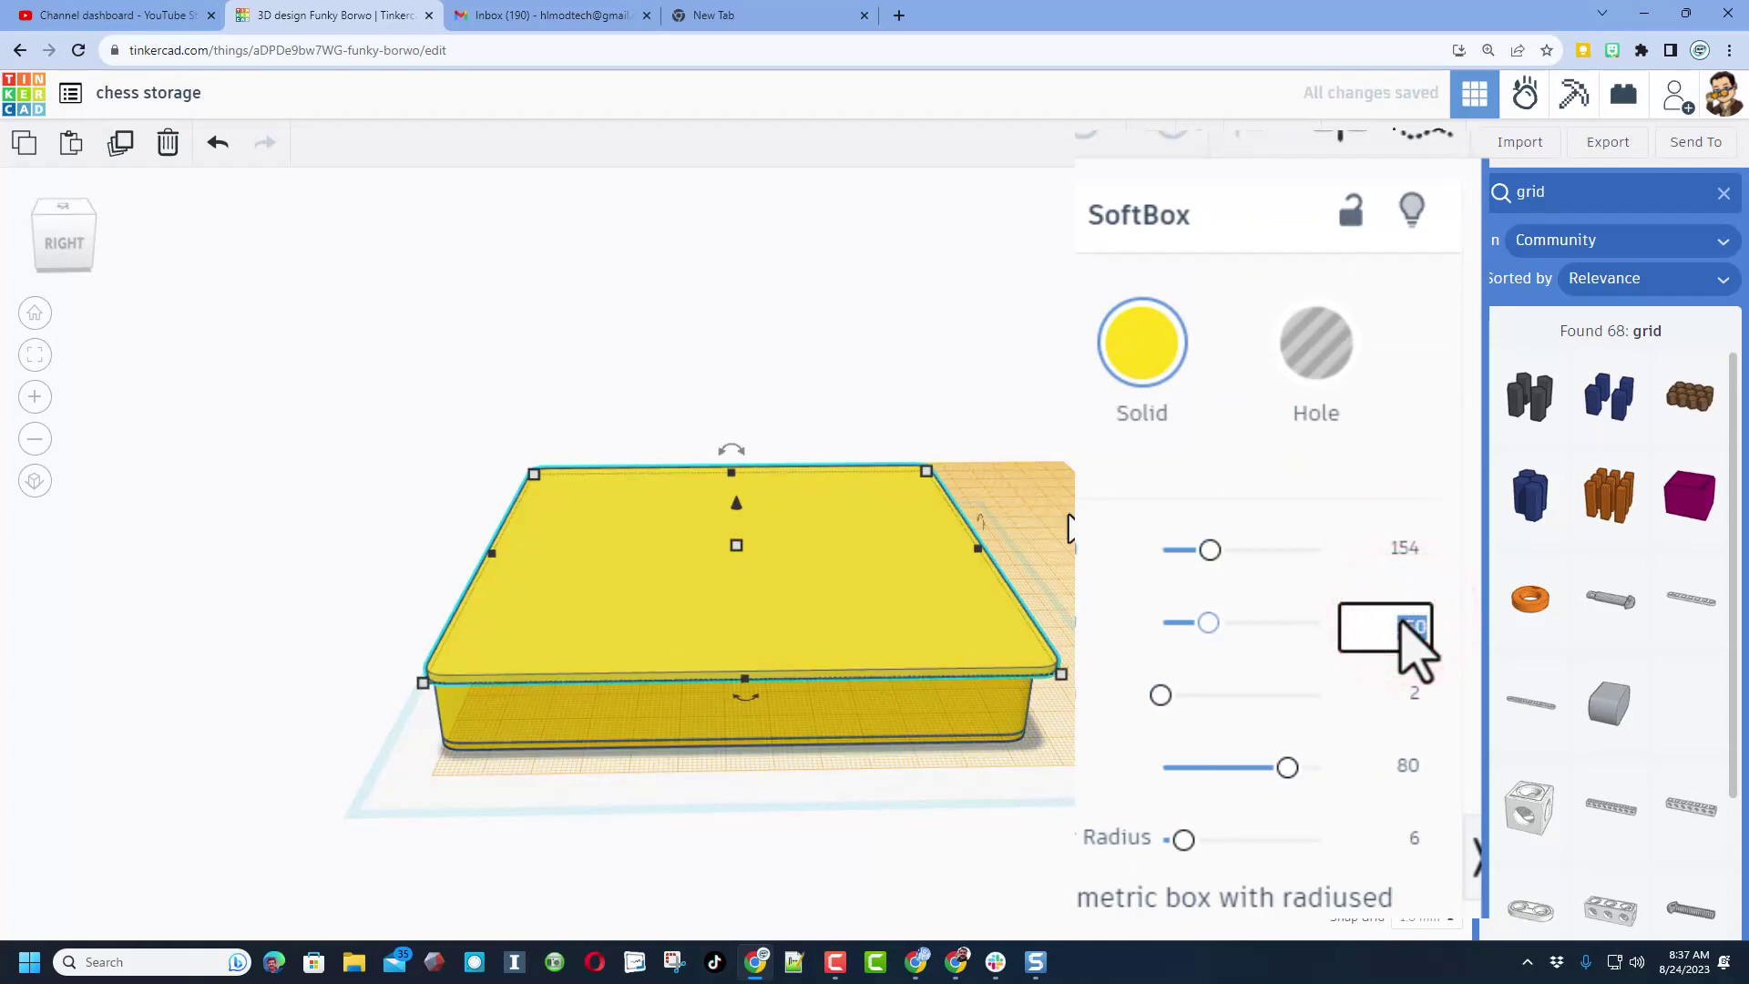
left_click(472, 574)
Centre-align the 154 mm copy with the tray along both axes
left_click_drag(422, 500, 796, 823)
key("l")
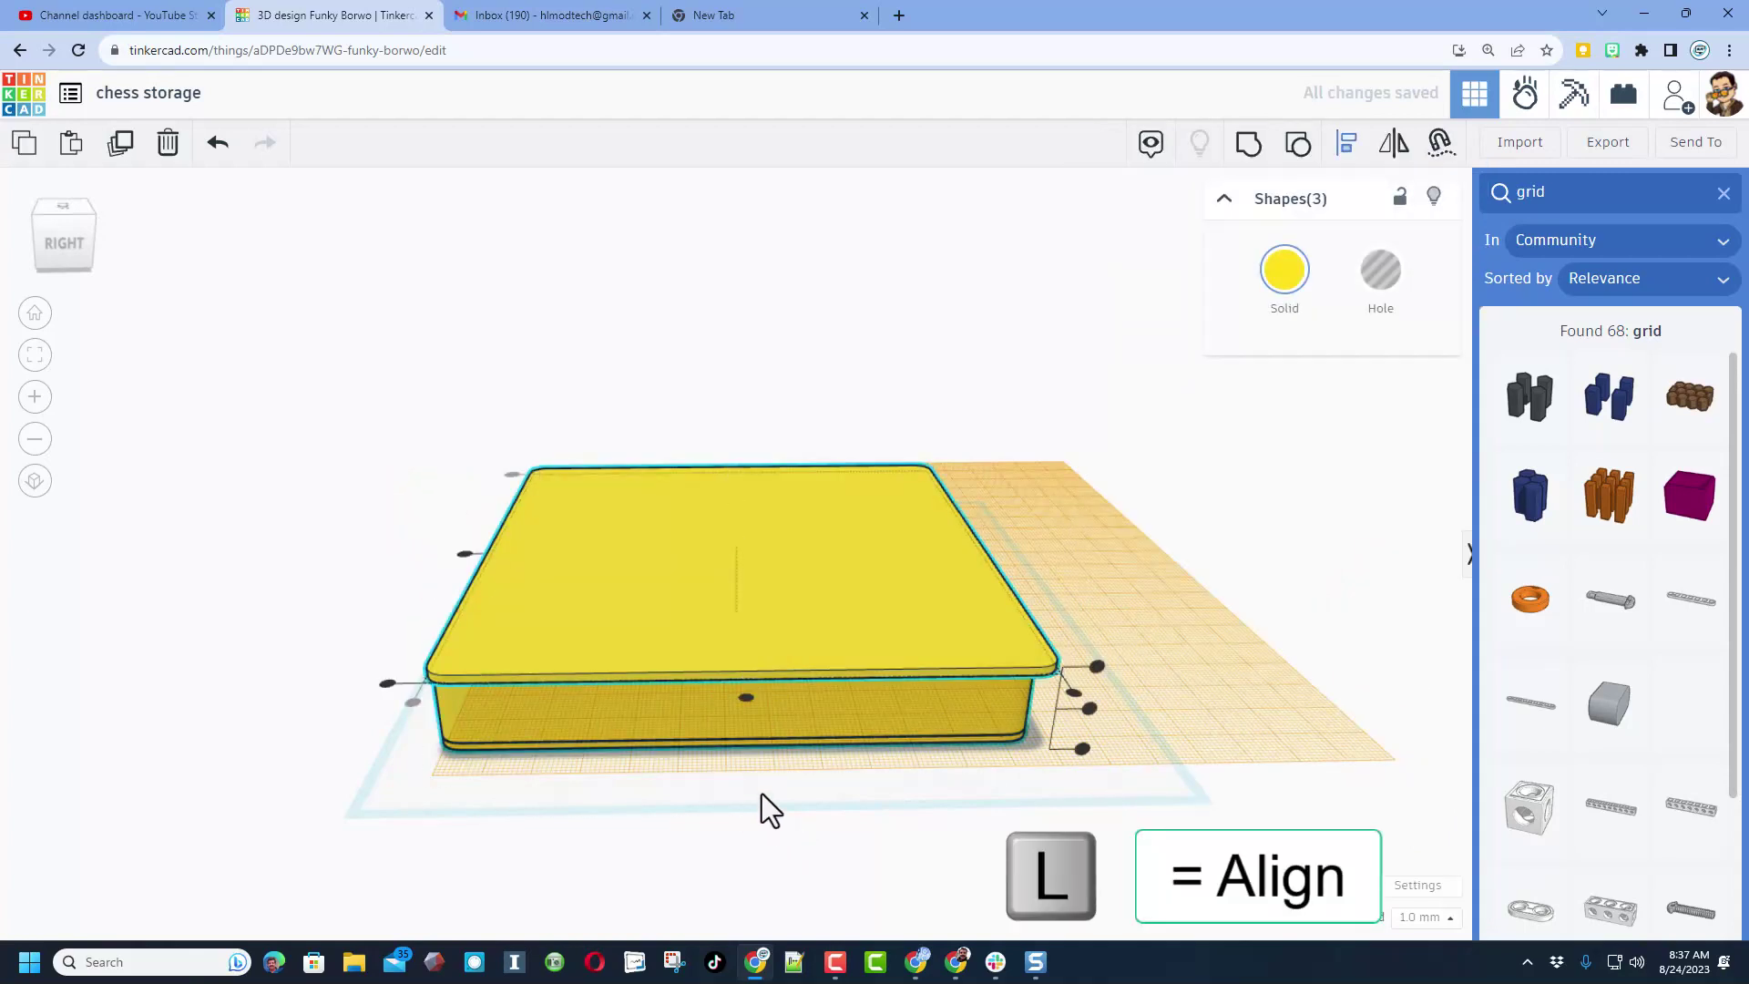
left_click(749, 702)
left_click(461, 555)
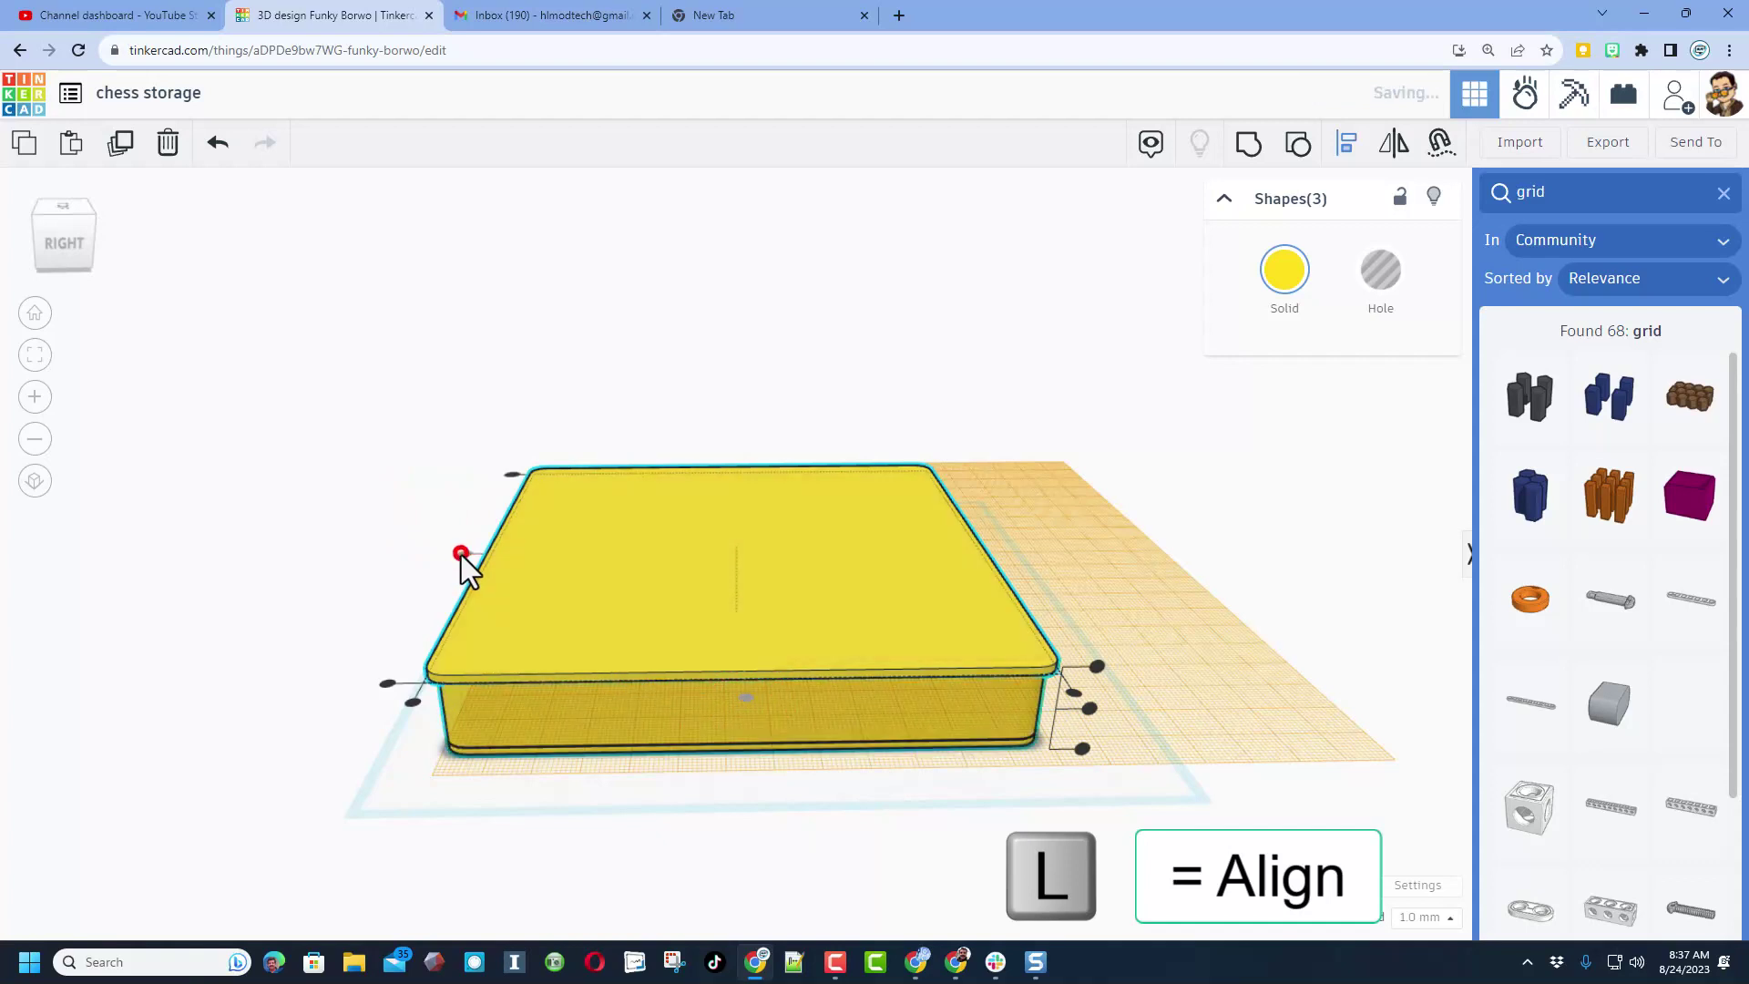
left_click(604, 855)
right_click_drag(603, 770, 692, 638)
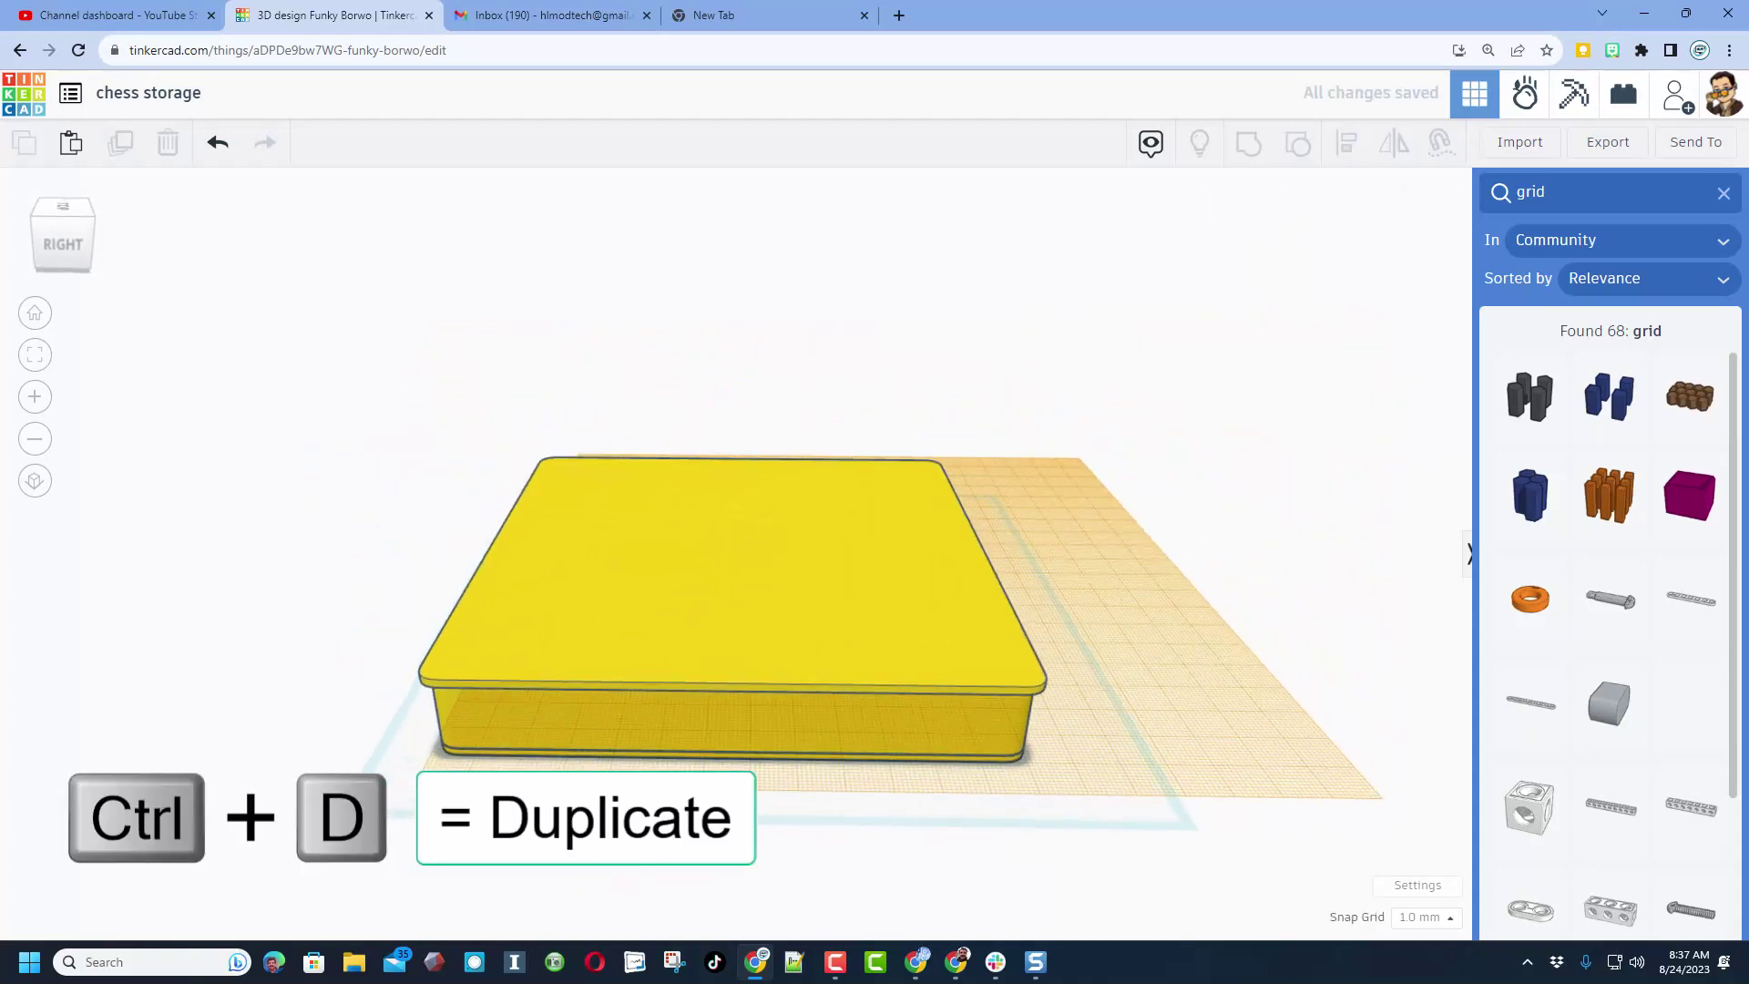
Duplicate the top box, nudge the copy down, and give it a 1.8 mm wall
left_click(676, 609)
key("ctrl+d")
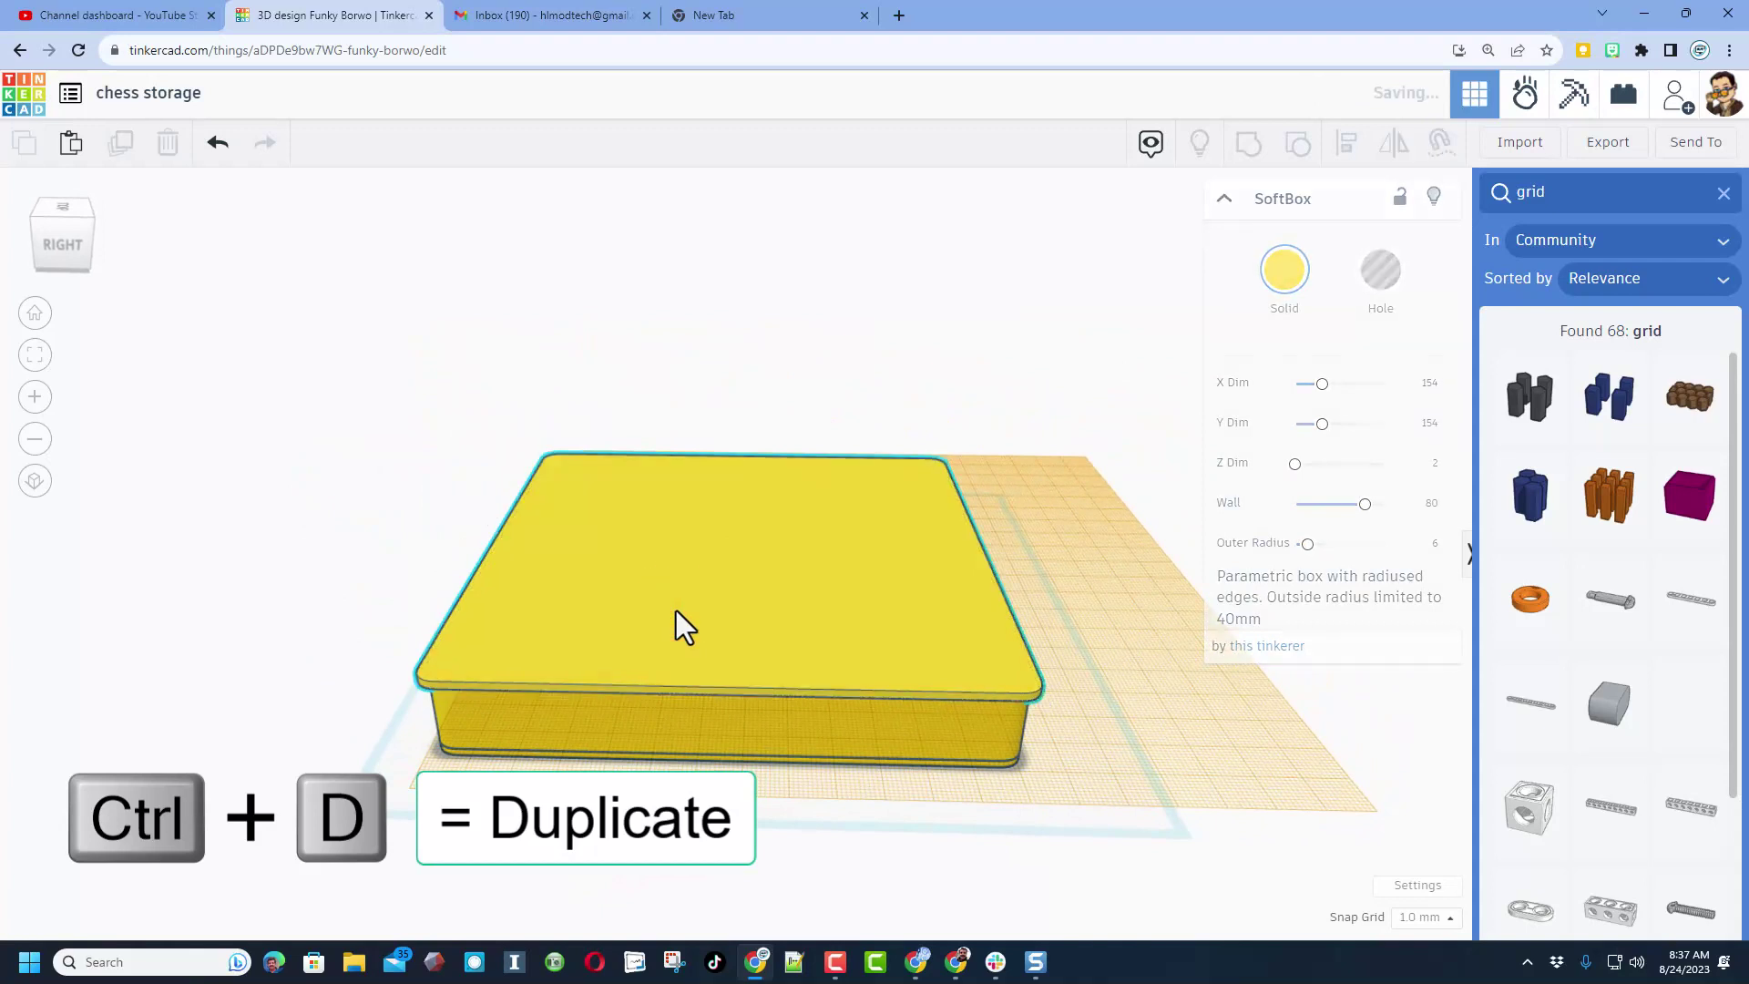
key("ctrl+Down")
key("ctrl+Down")
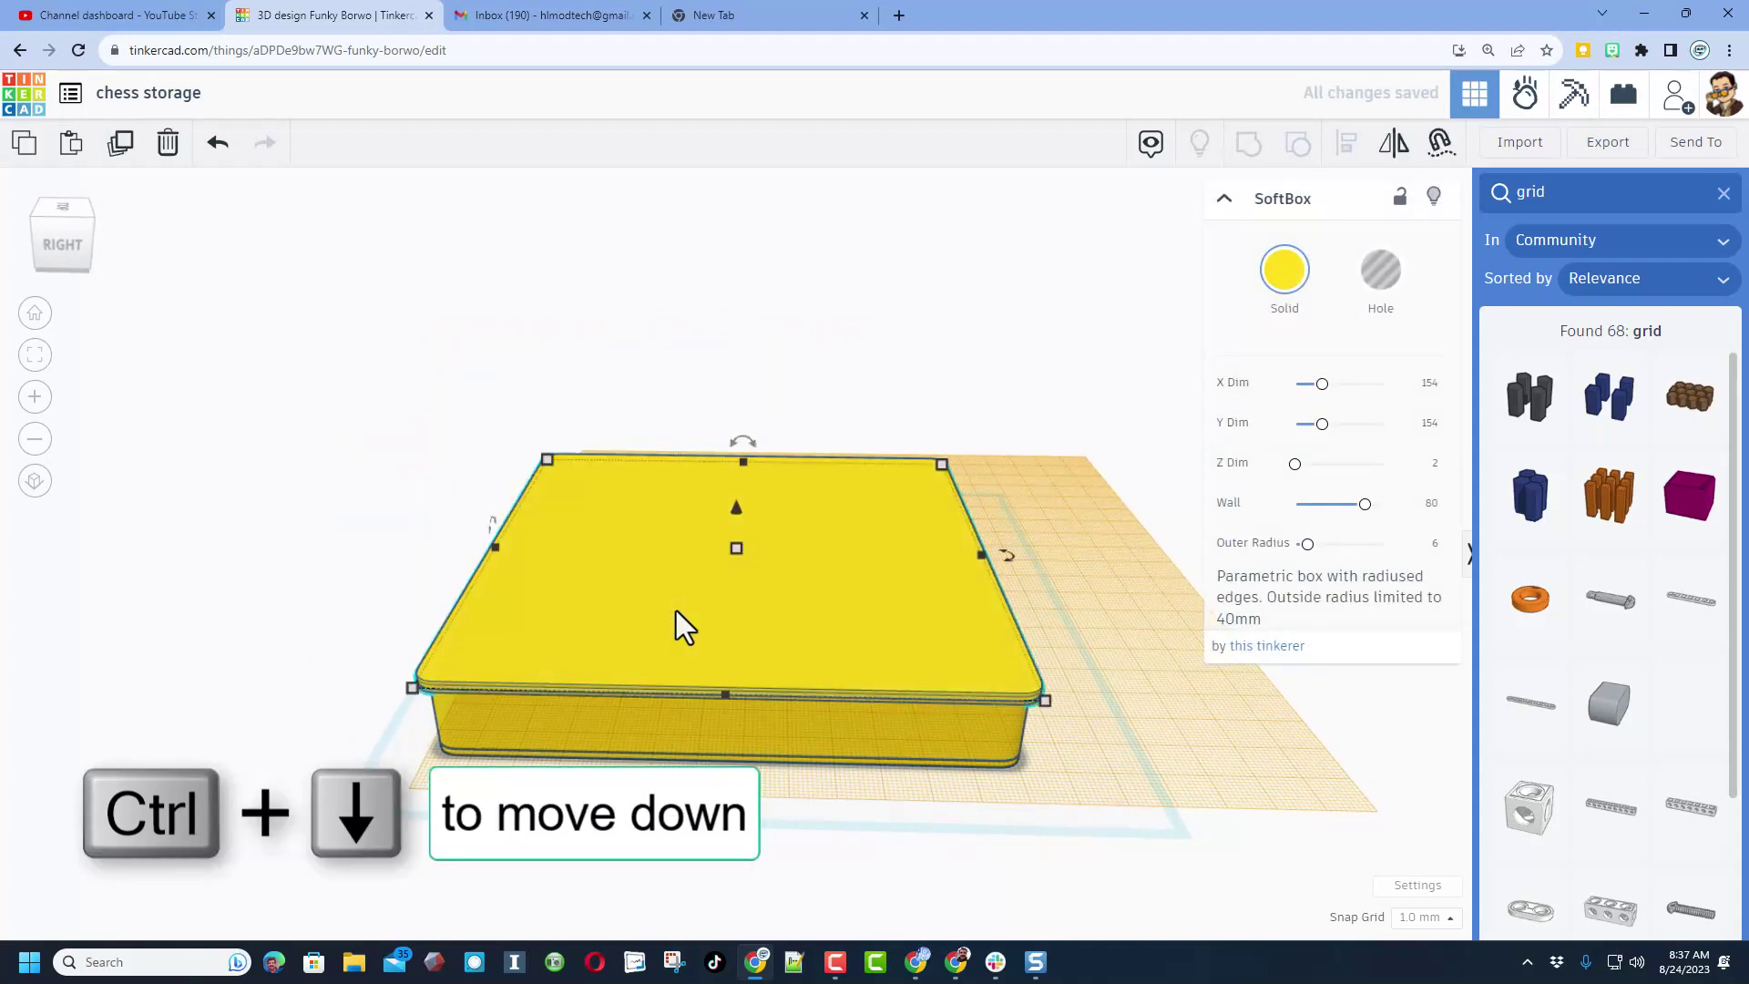
right_click_drag(676, 612, 676, 720)
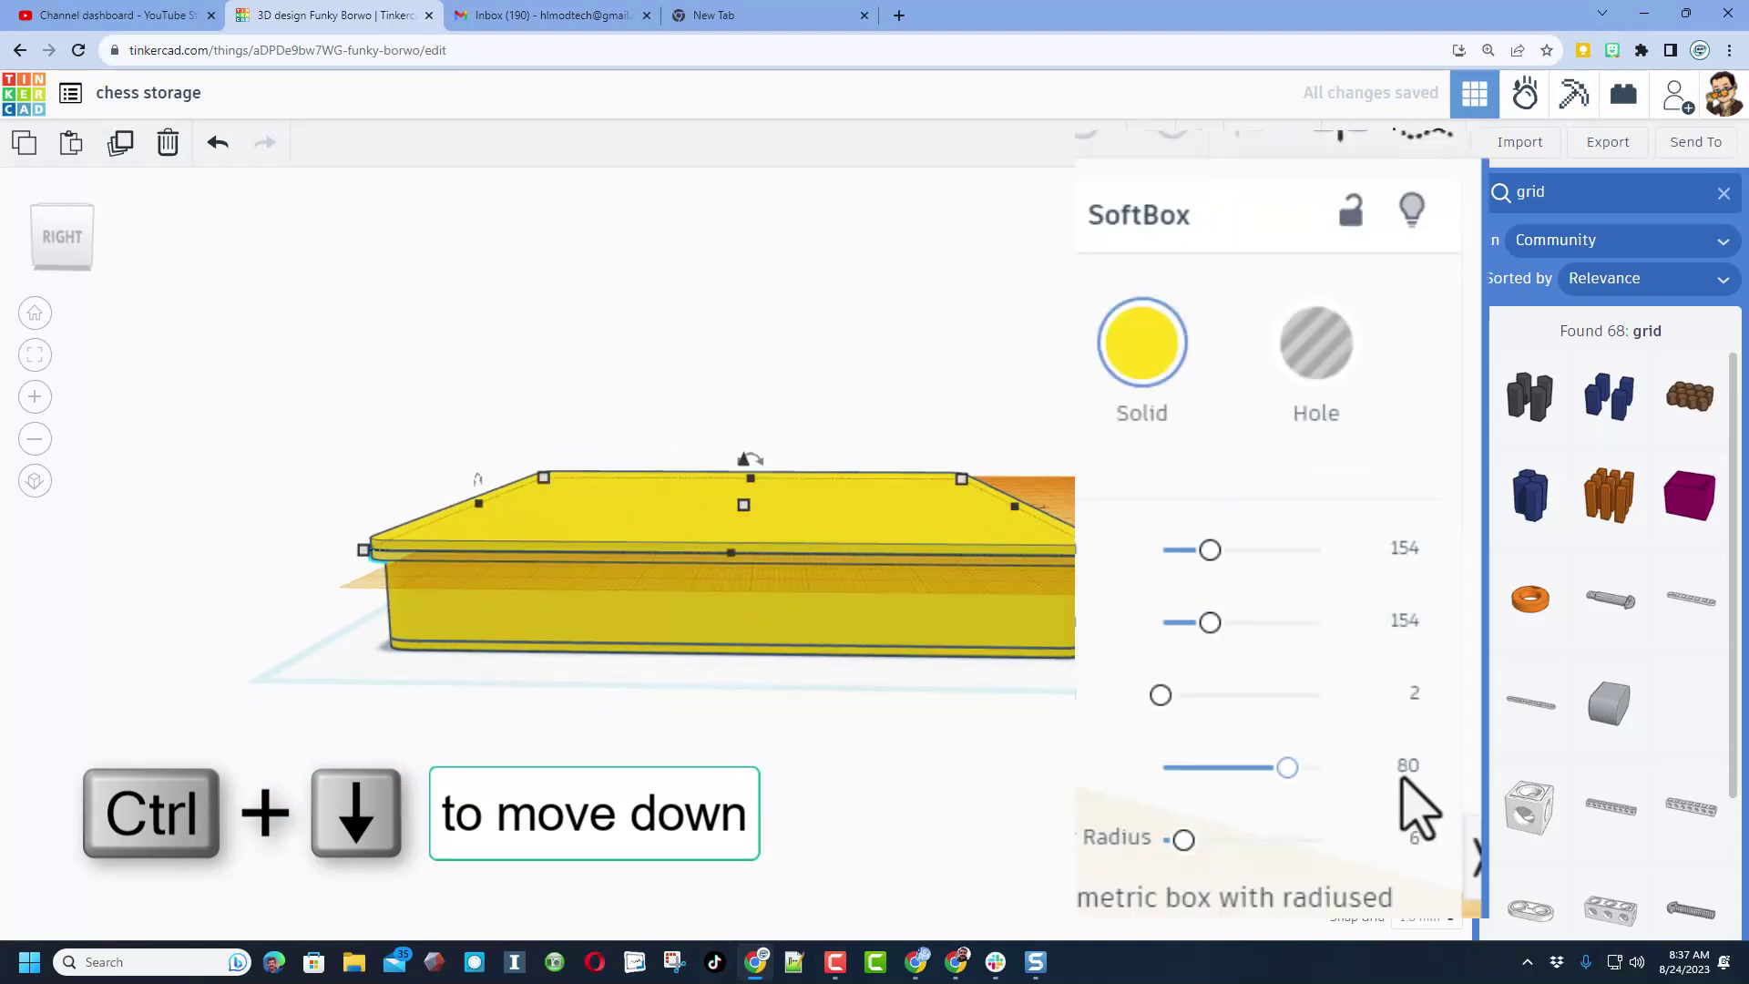
left_click(1413, 766)
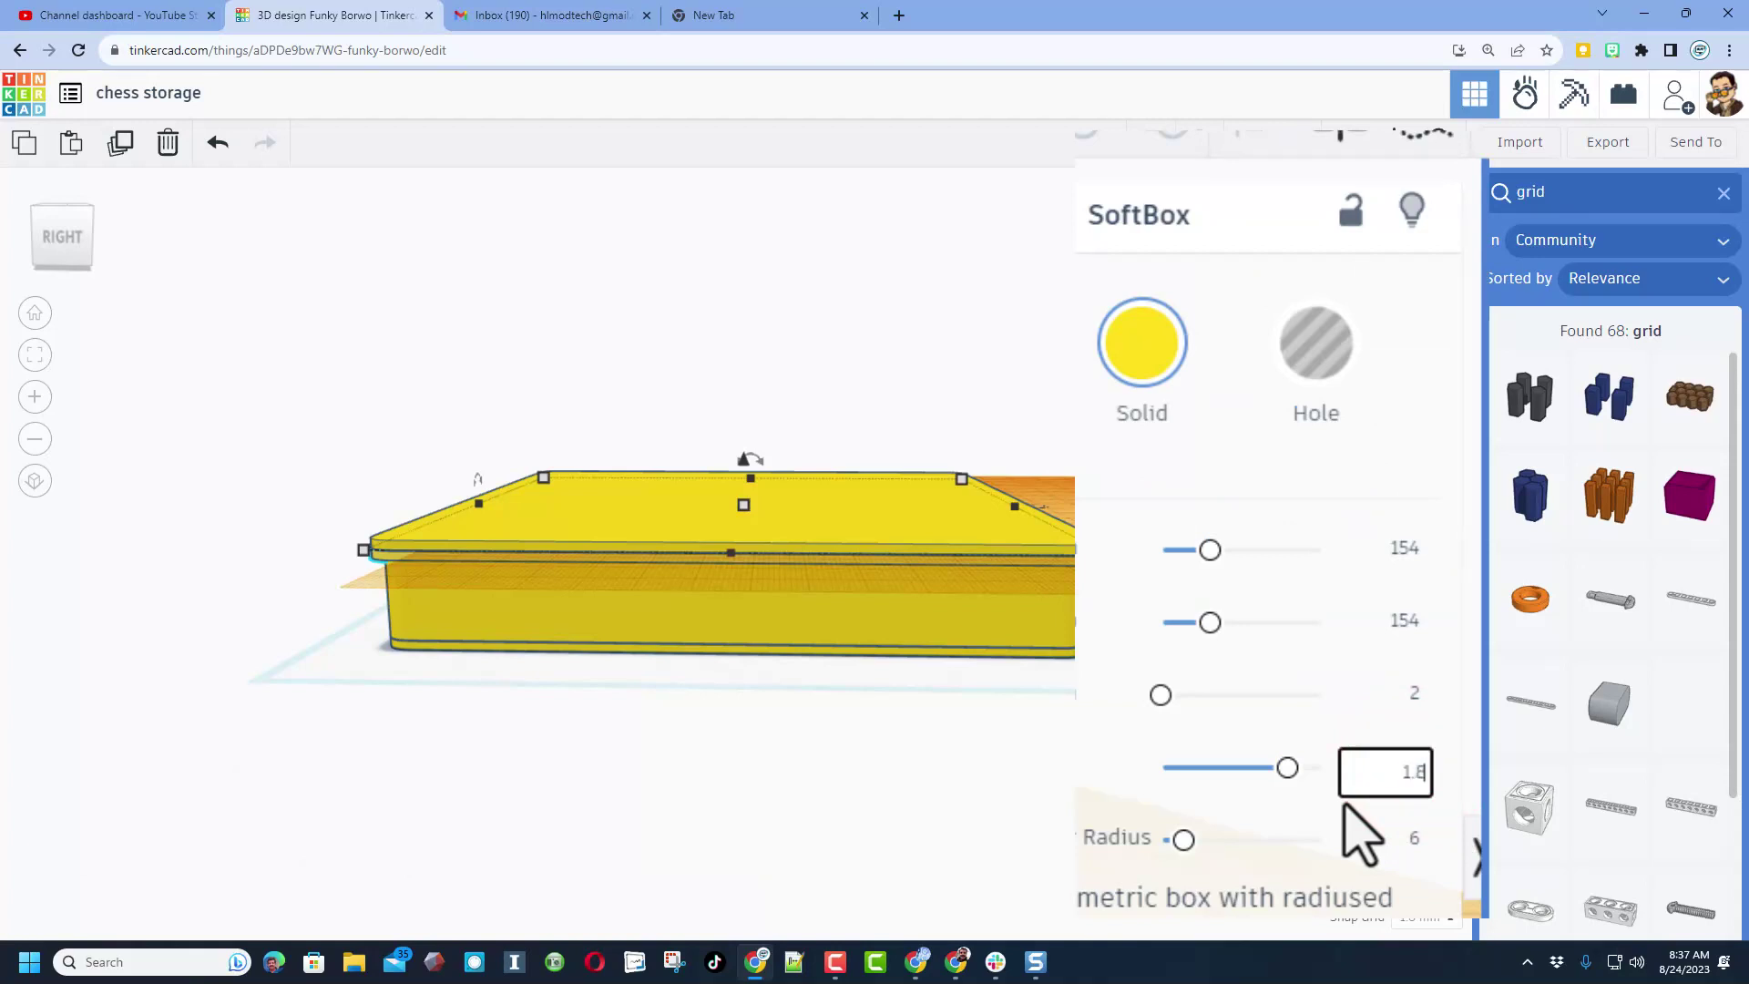
key("Return")
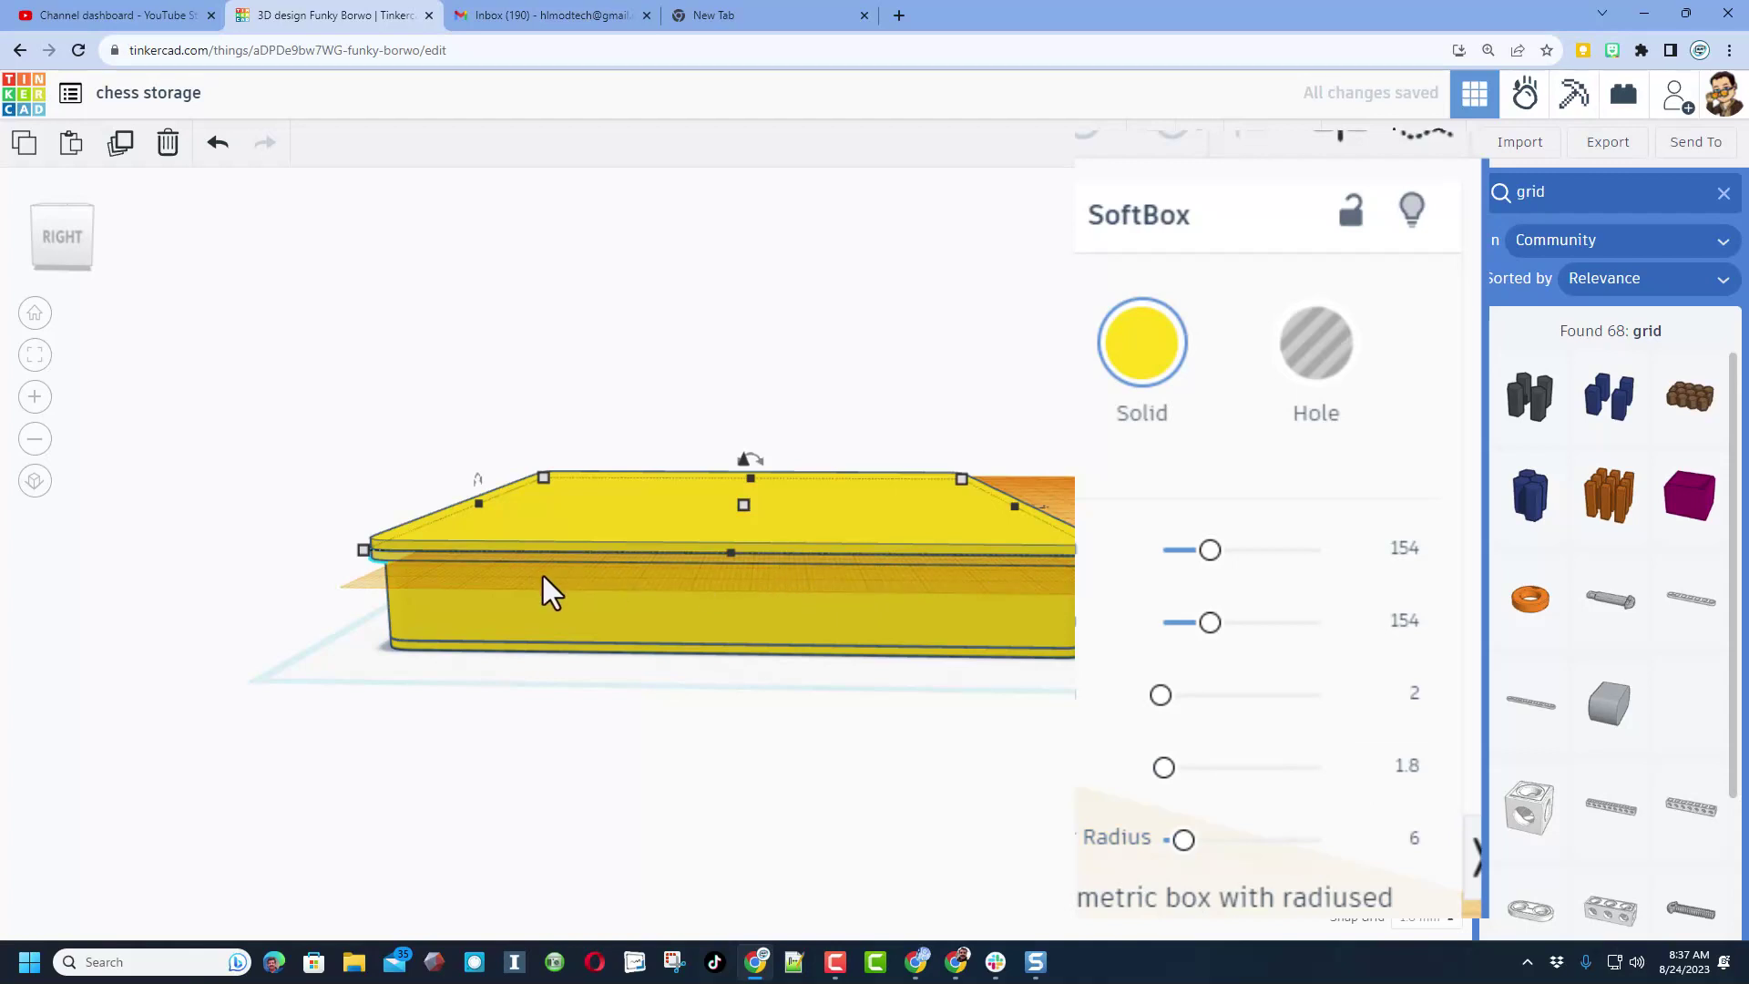
Colour the 1.8 mm copy dark navy and hide the solid yellow lid box
right_click_drag(541, 579, 583, 614)
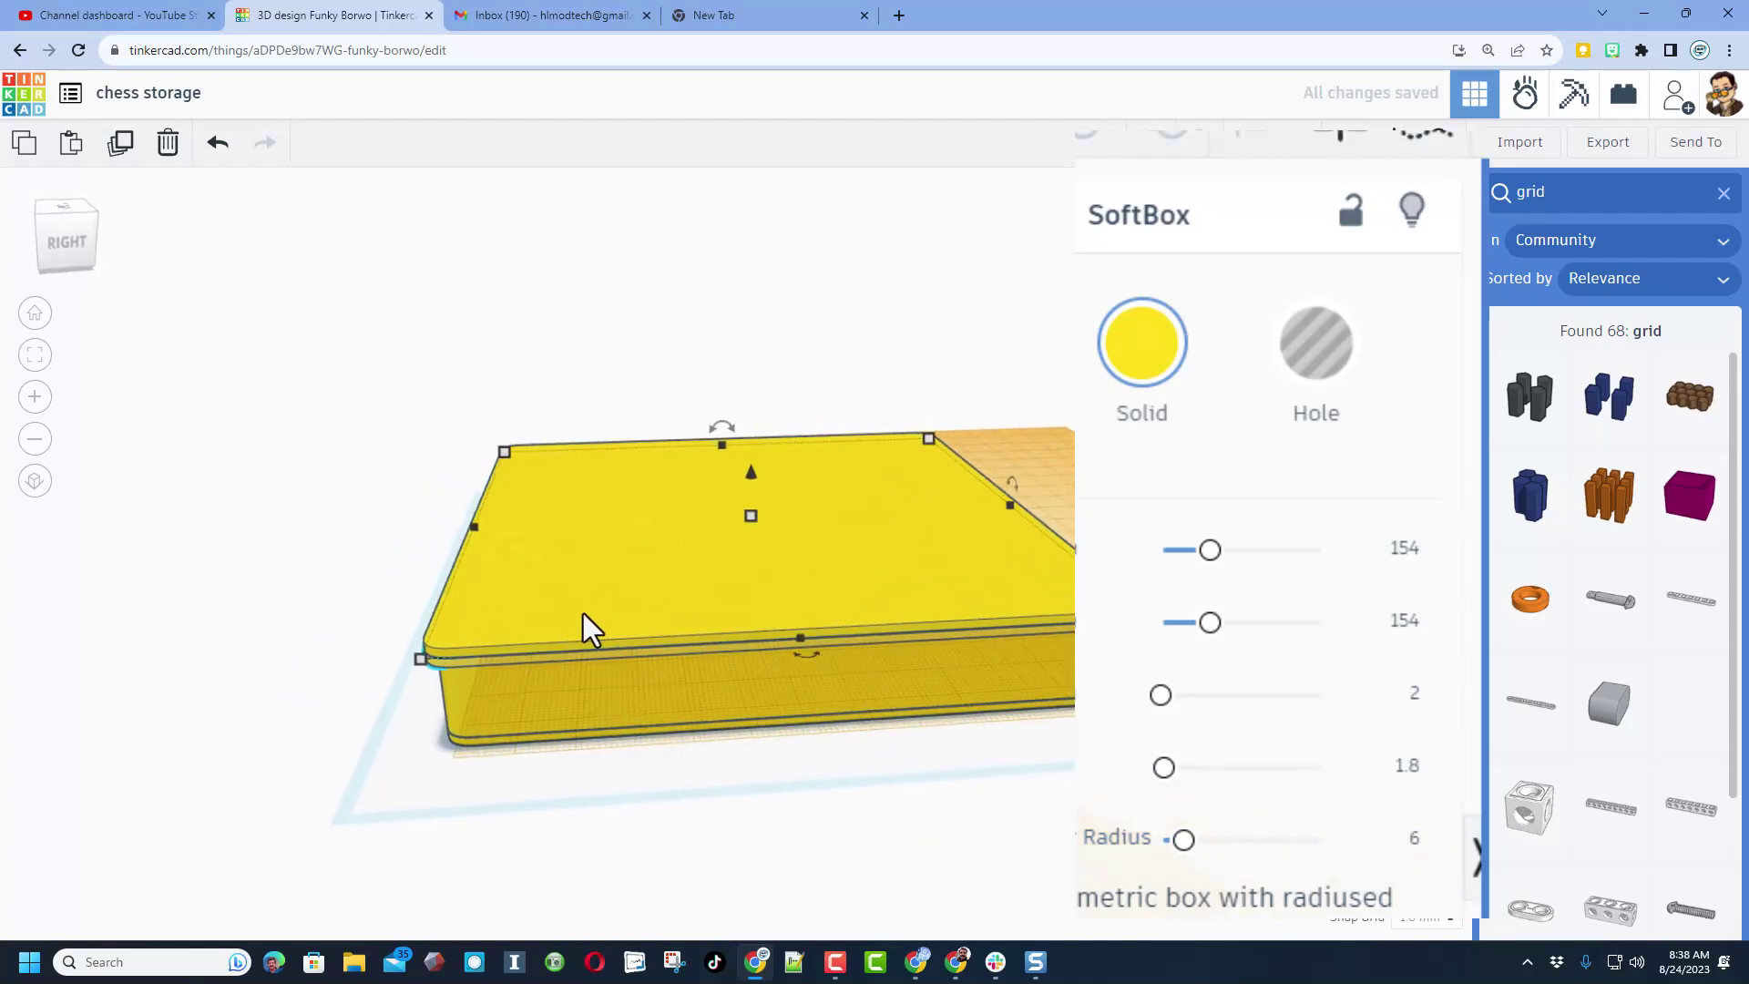
left_click(1109, 370)
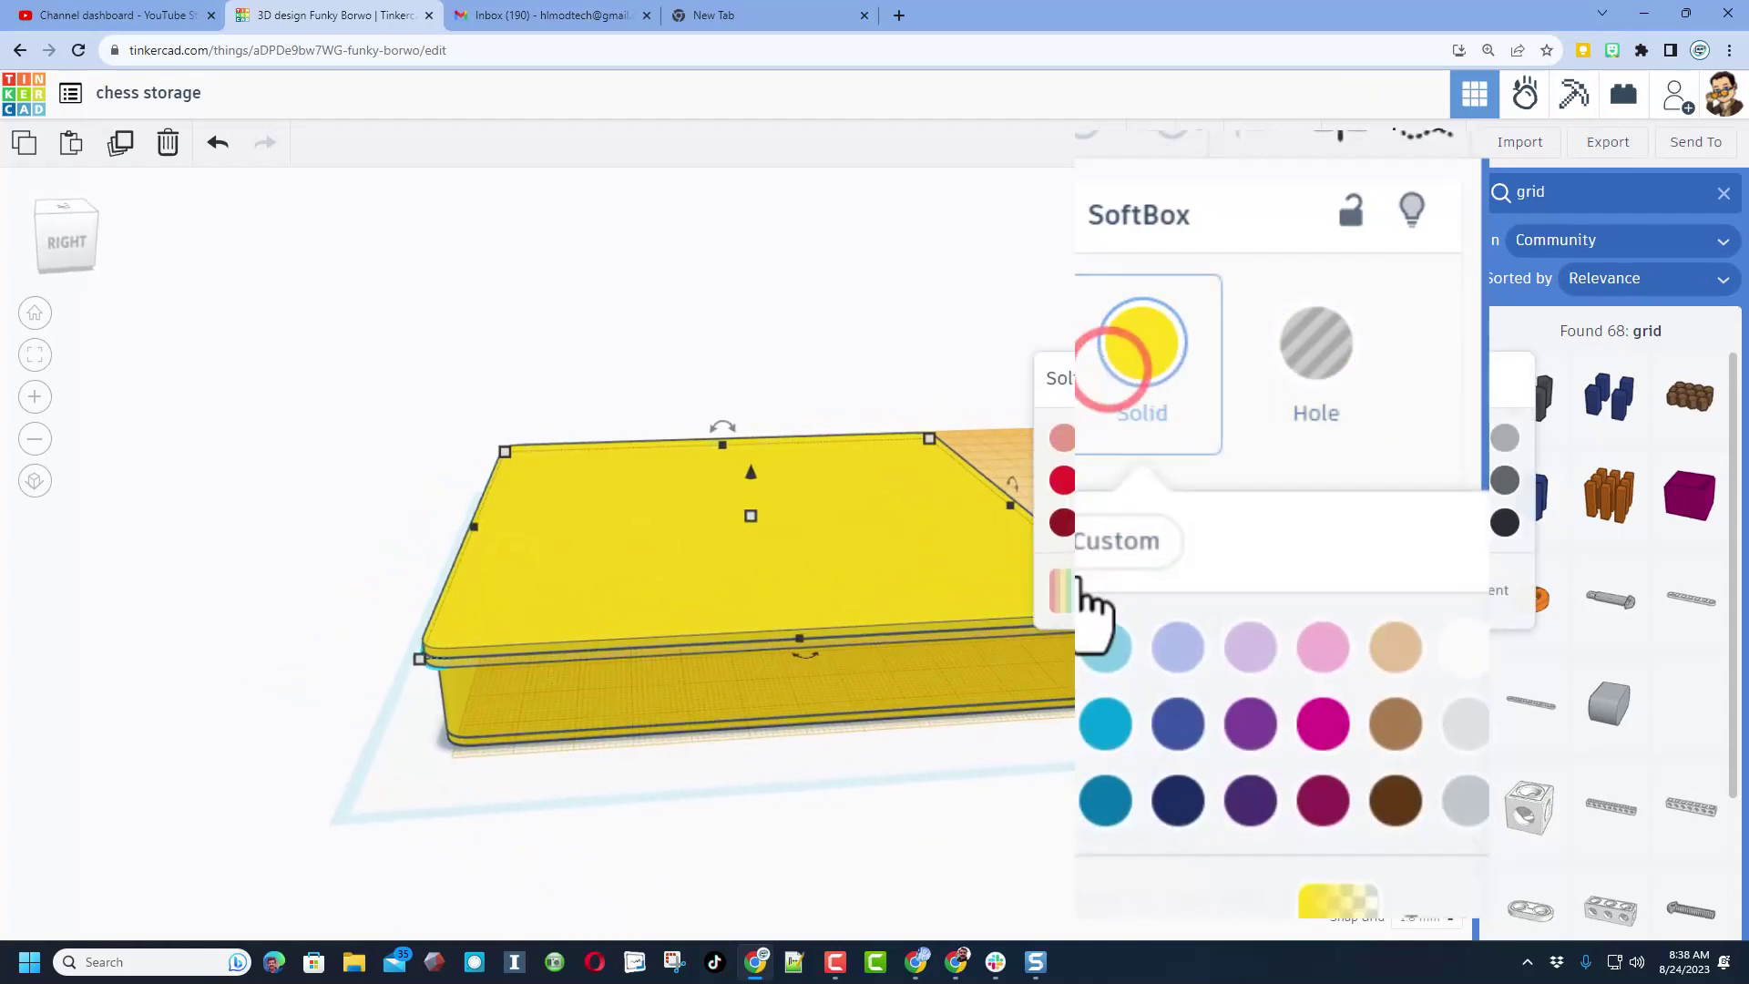
left_click(1175, 800)
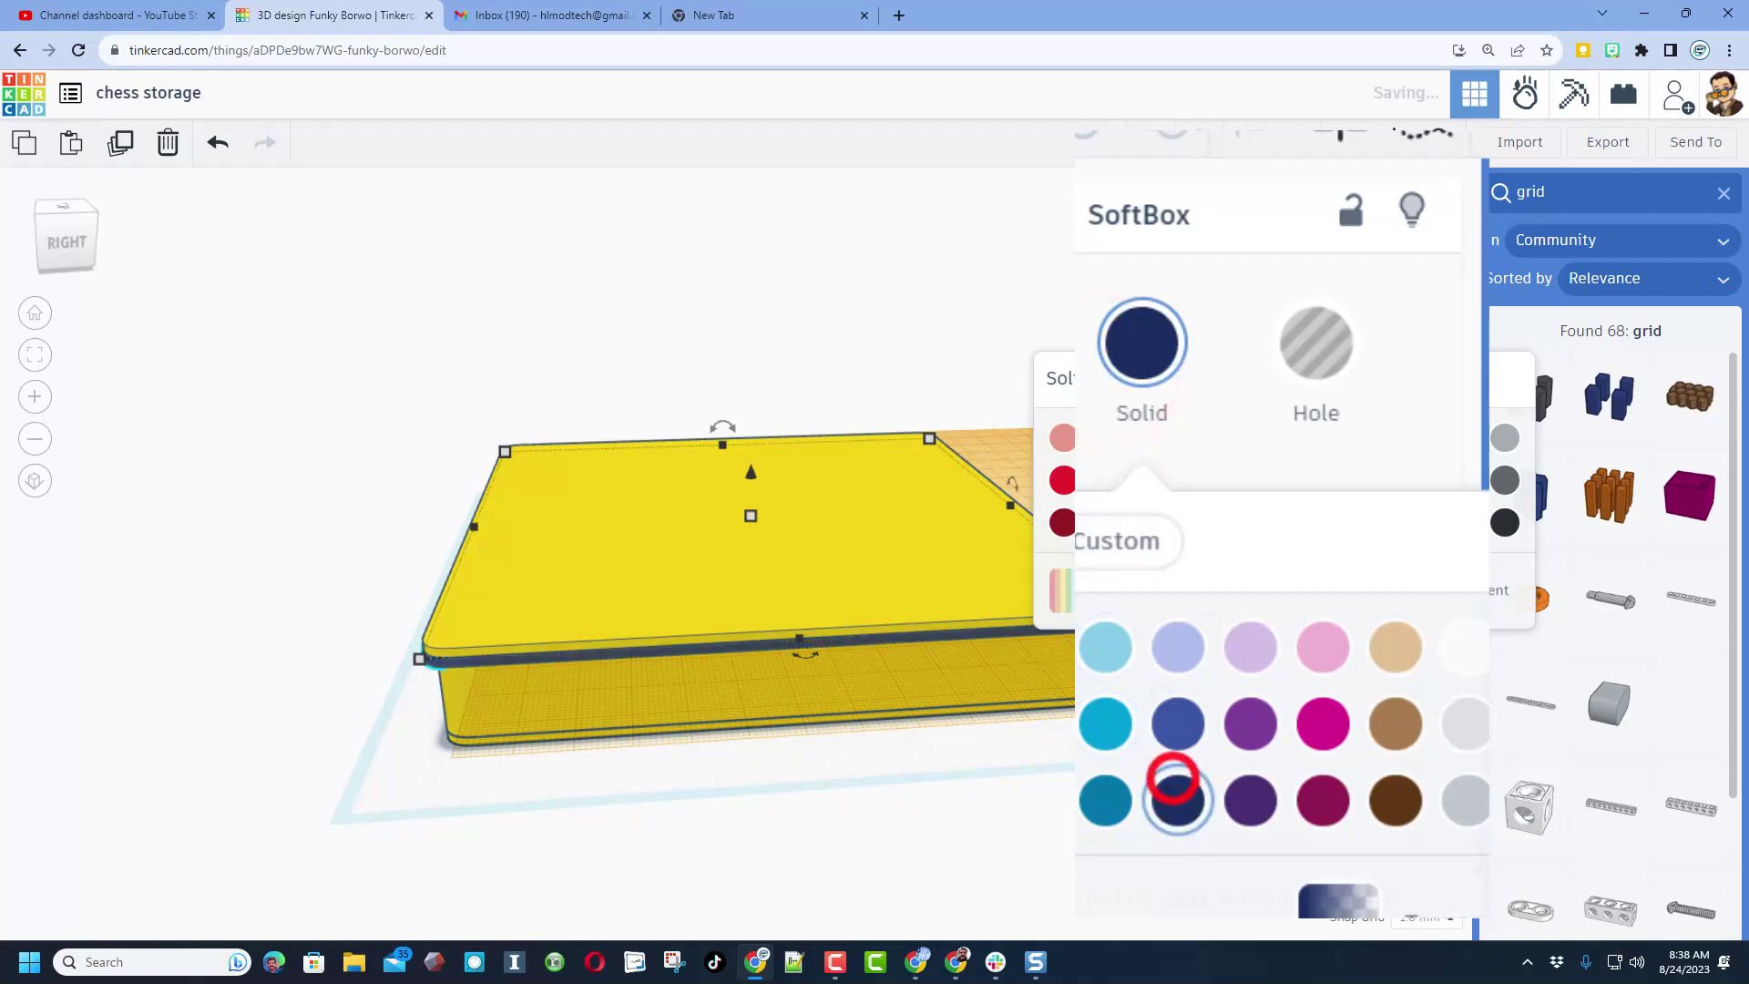
left_click(941, 295)
left_click(909, 527)
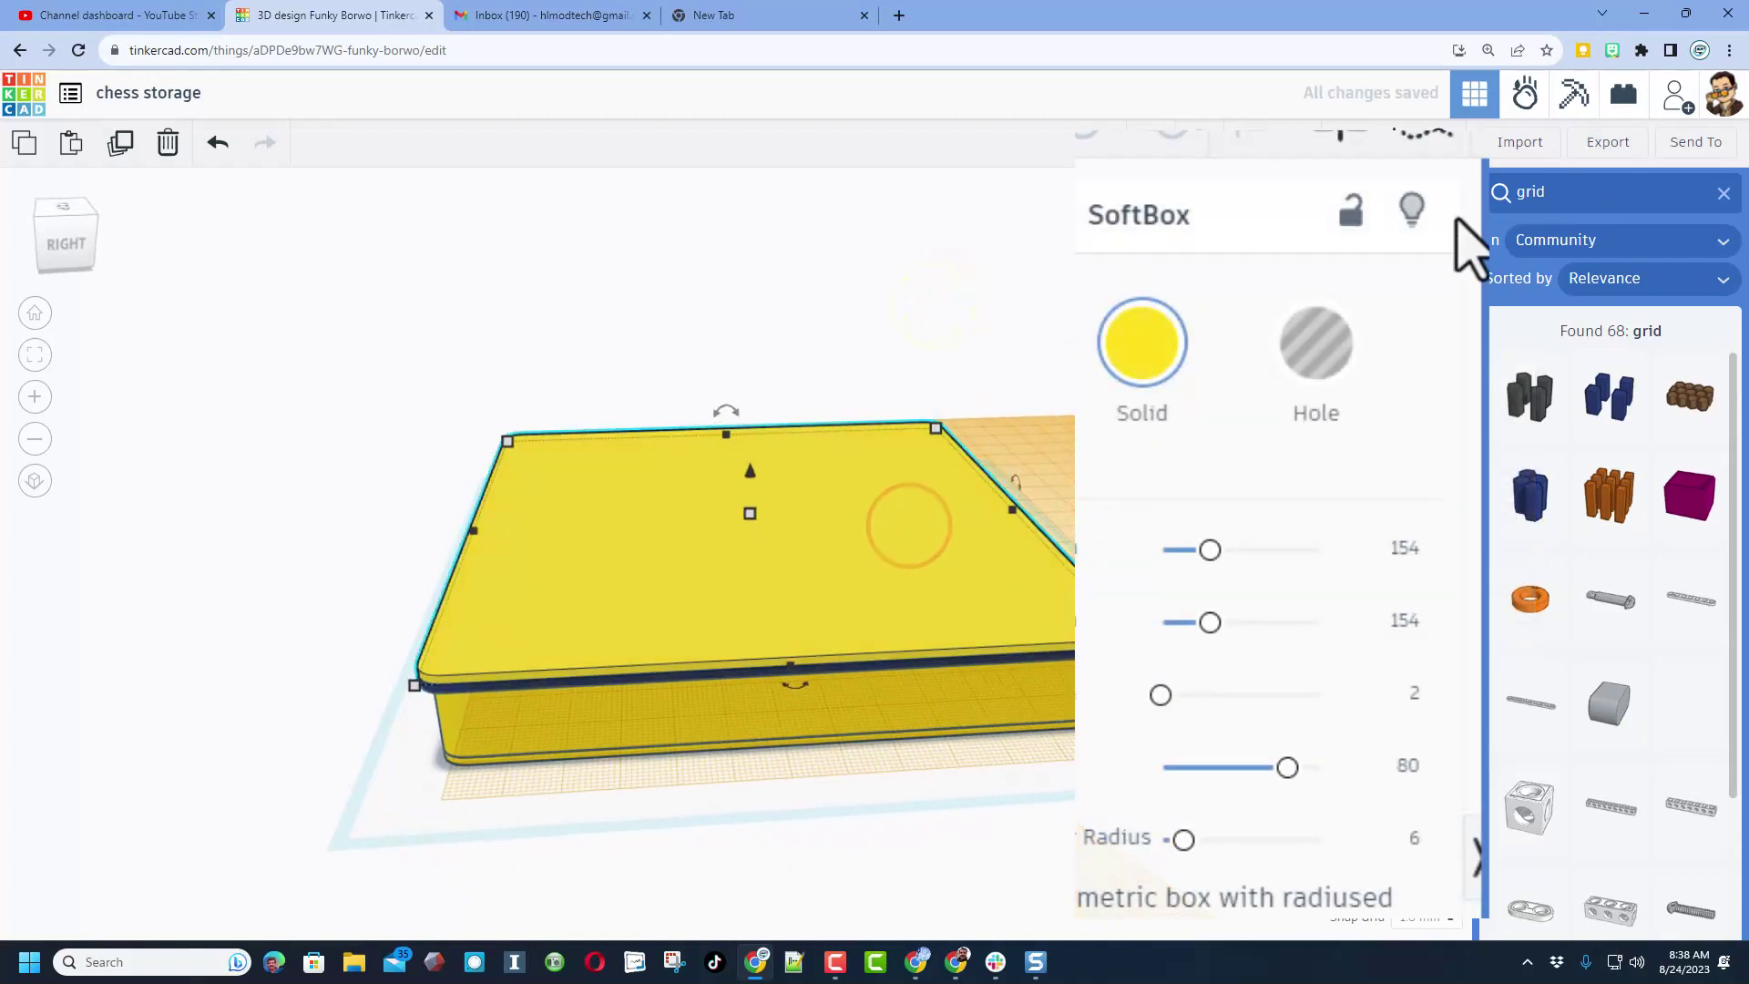
left_click(1414, 209)
right_click_drag(1130, 340, 571, 902)
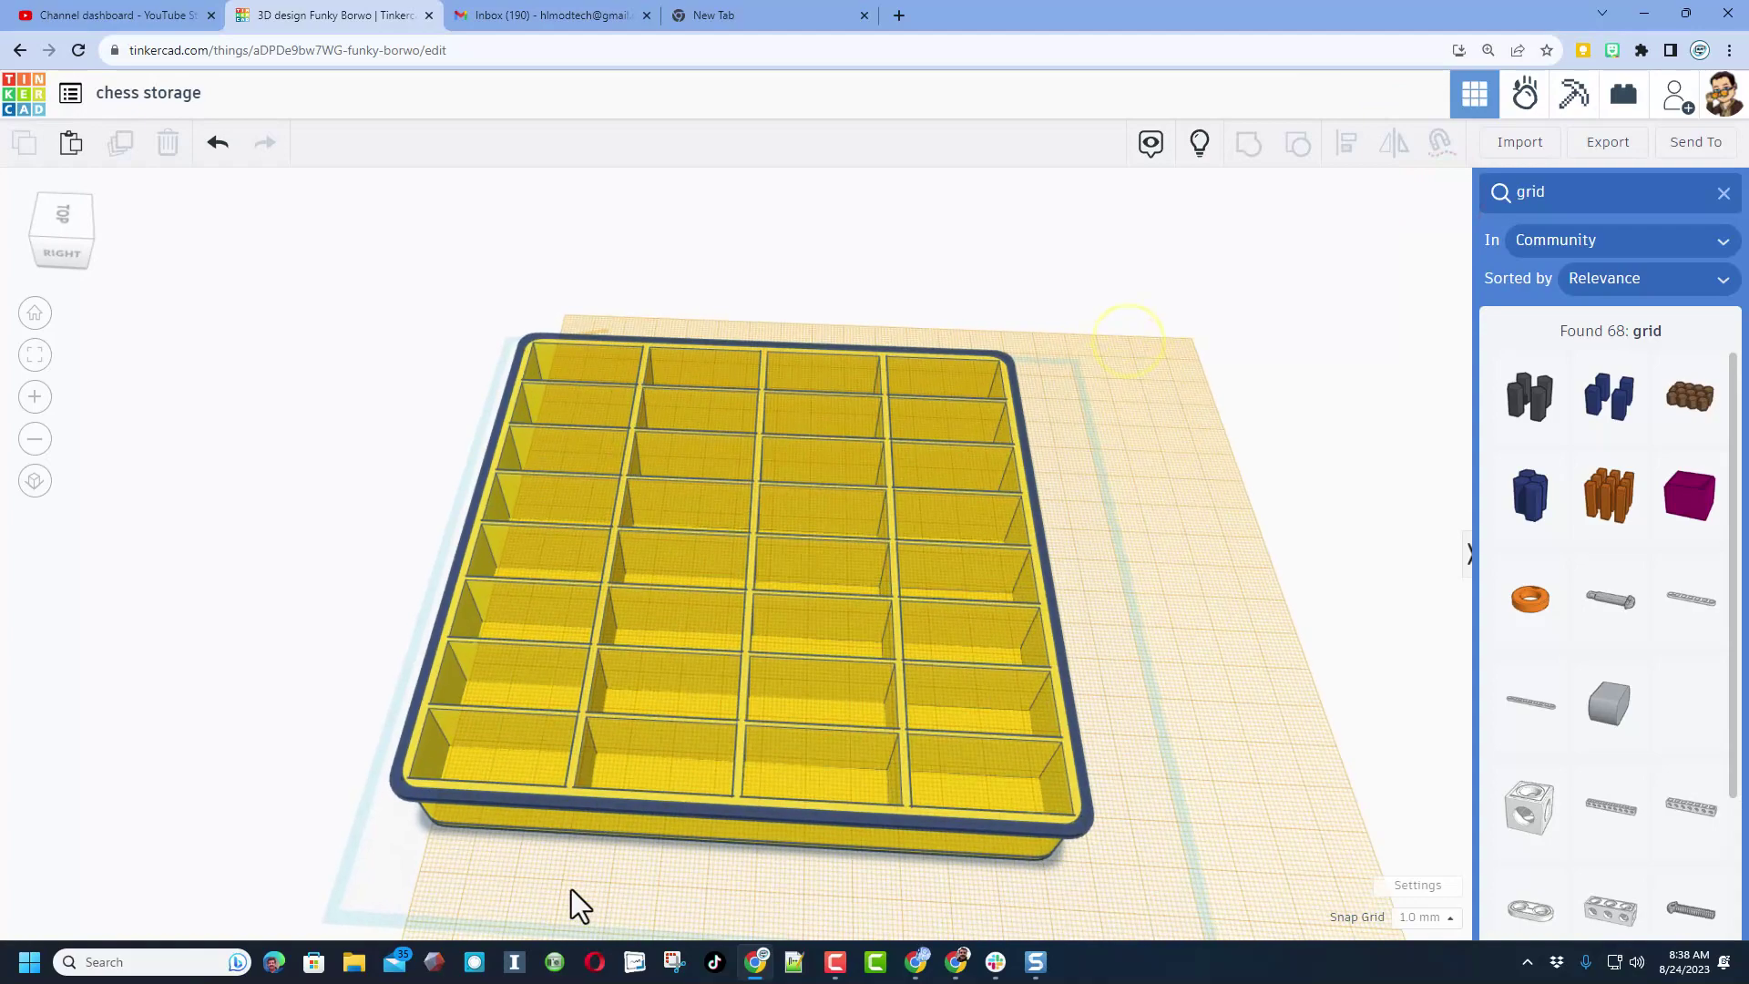
Unhide all shapes, then select both boxes and hide the yellow one
scroll(323, 589, "up", 3)
right_click_drag(354, 565, 413, 526)
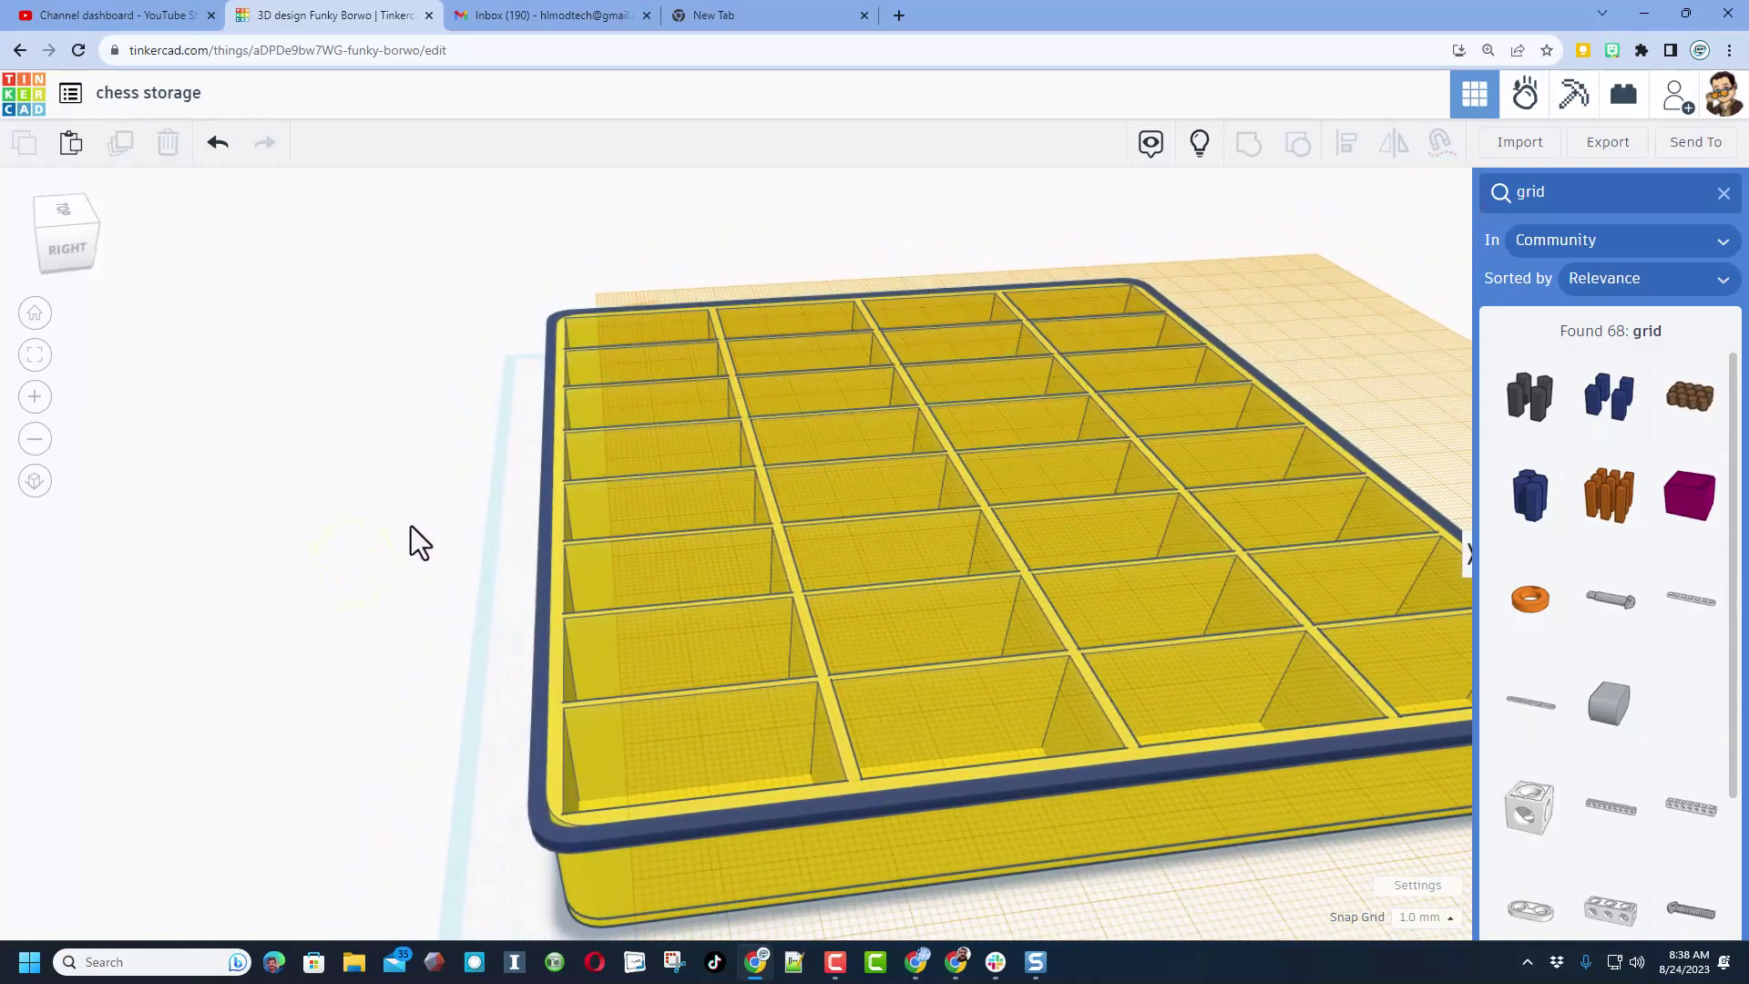
scroll(412, 527, "down", 2)
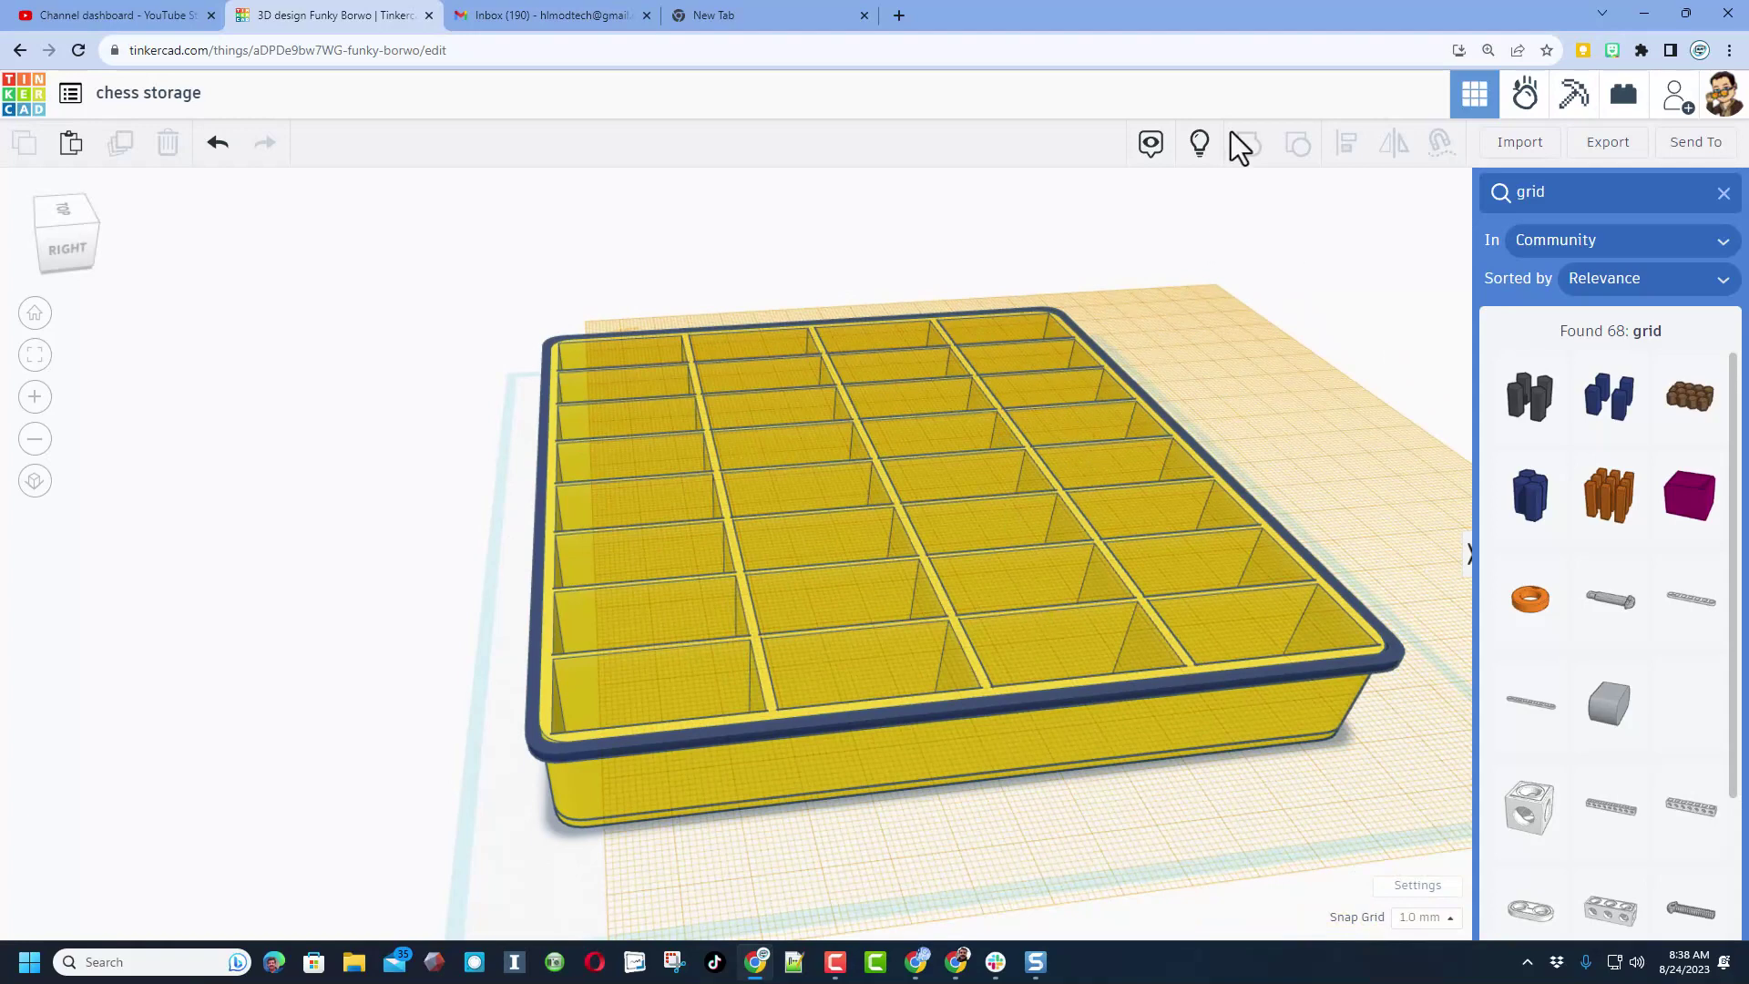
left_click(1201, 142)
right_click_drag(615, 701, 543, 586)
left_click(342, 587)
left_click_drag(374, 571, 574, 644)
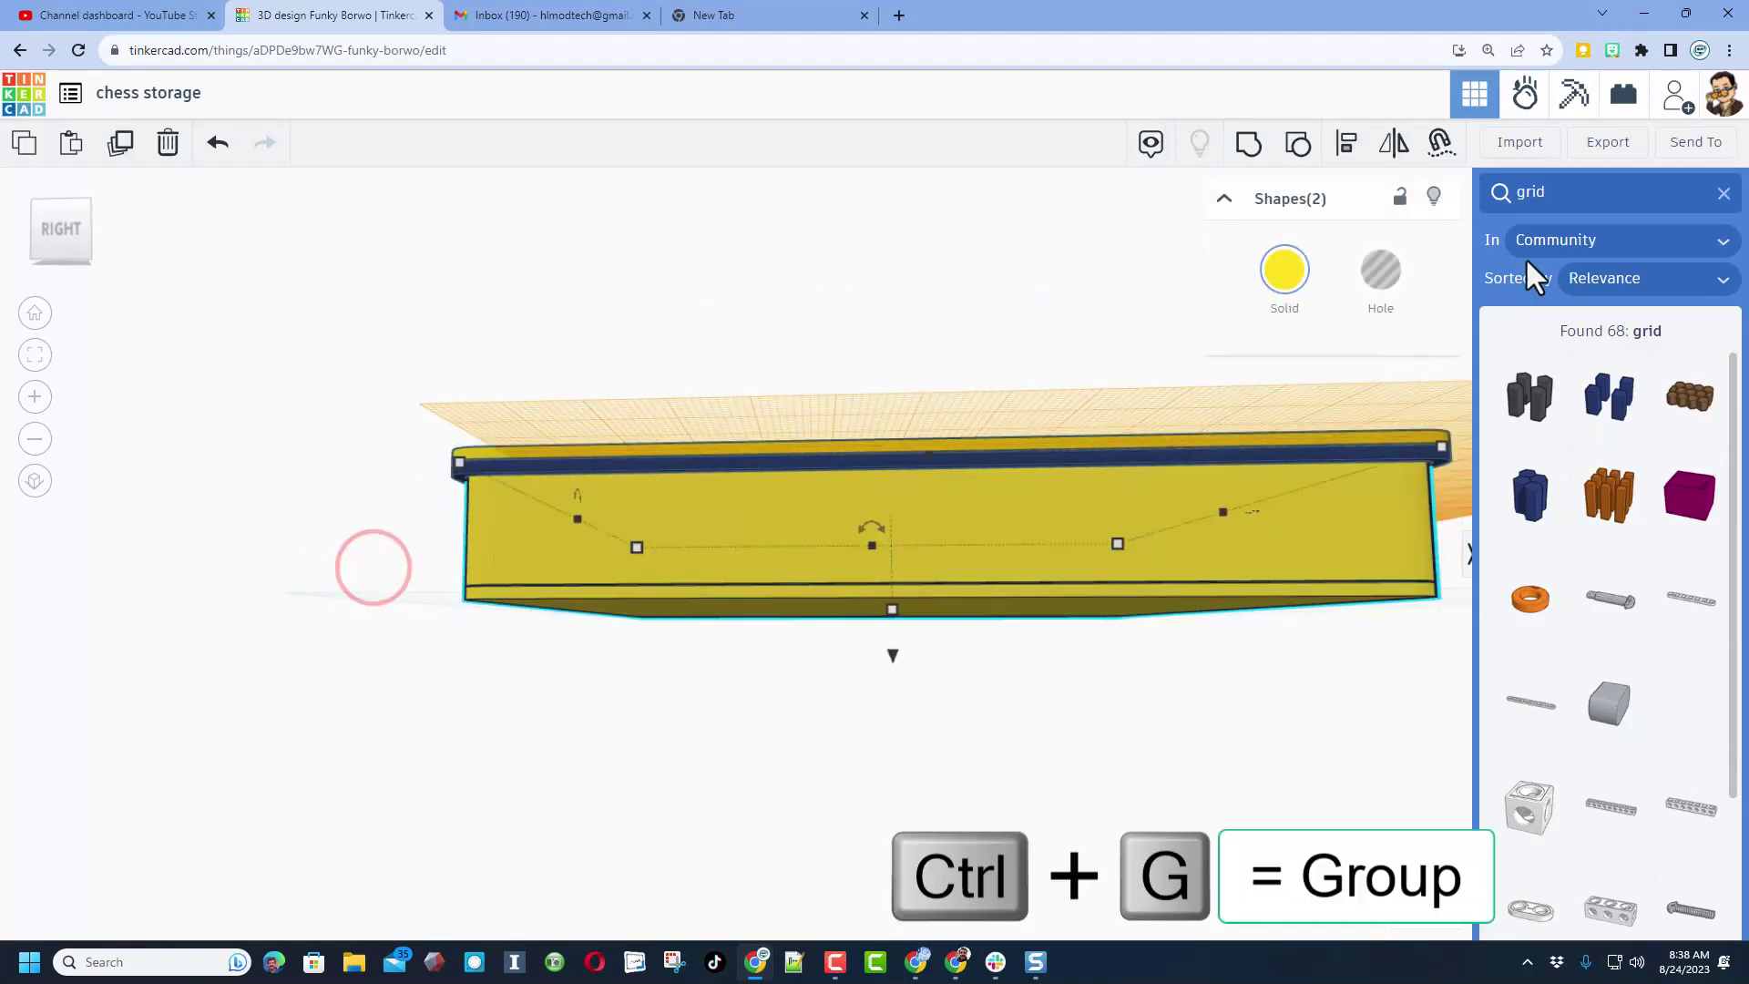
left_click(1435, 195)
Colour the remaining shapes dark navy and reveal the yellow tray beneath the lid
left_click_drag(352, 427, 522, 507)
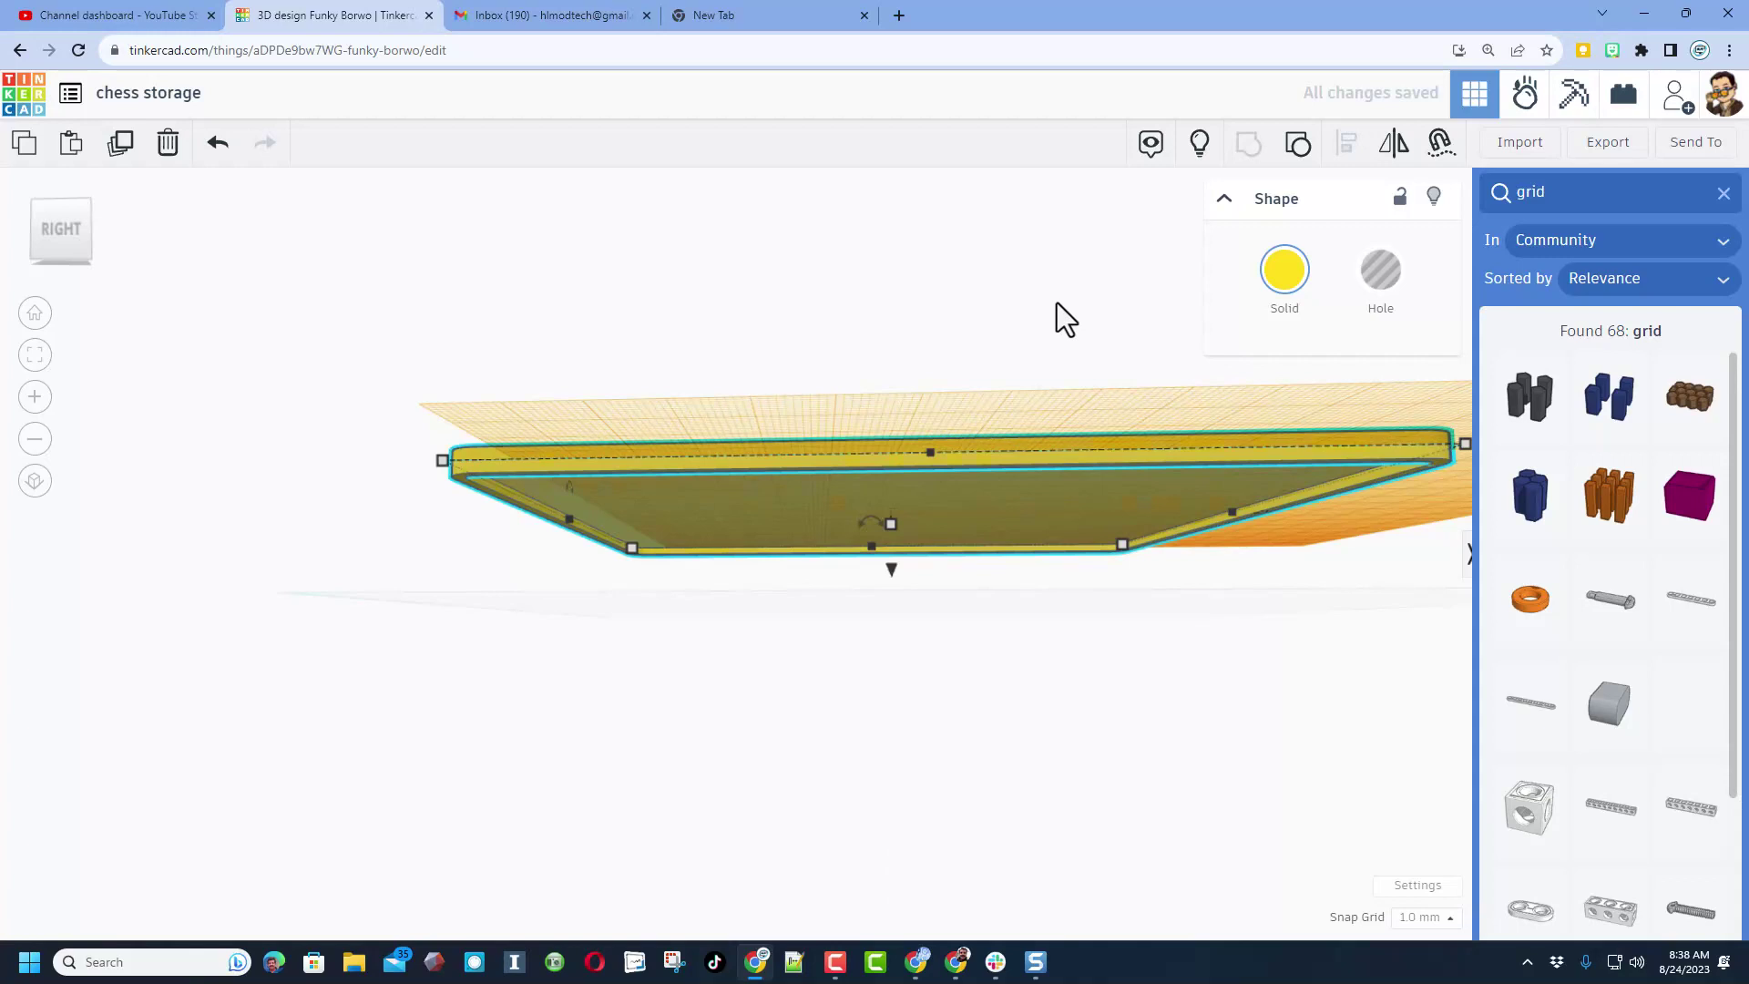
left_click(1285, 270)
left_click(1304, 522)
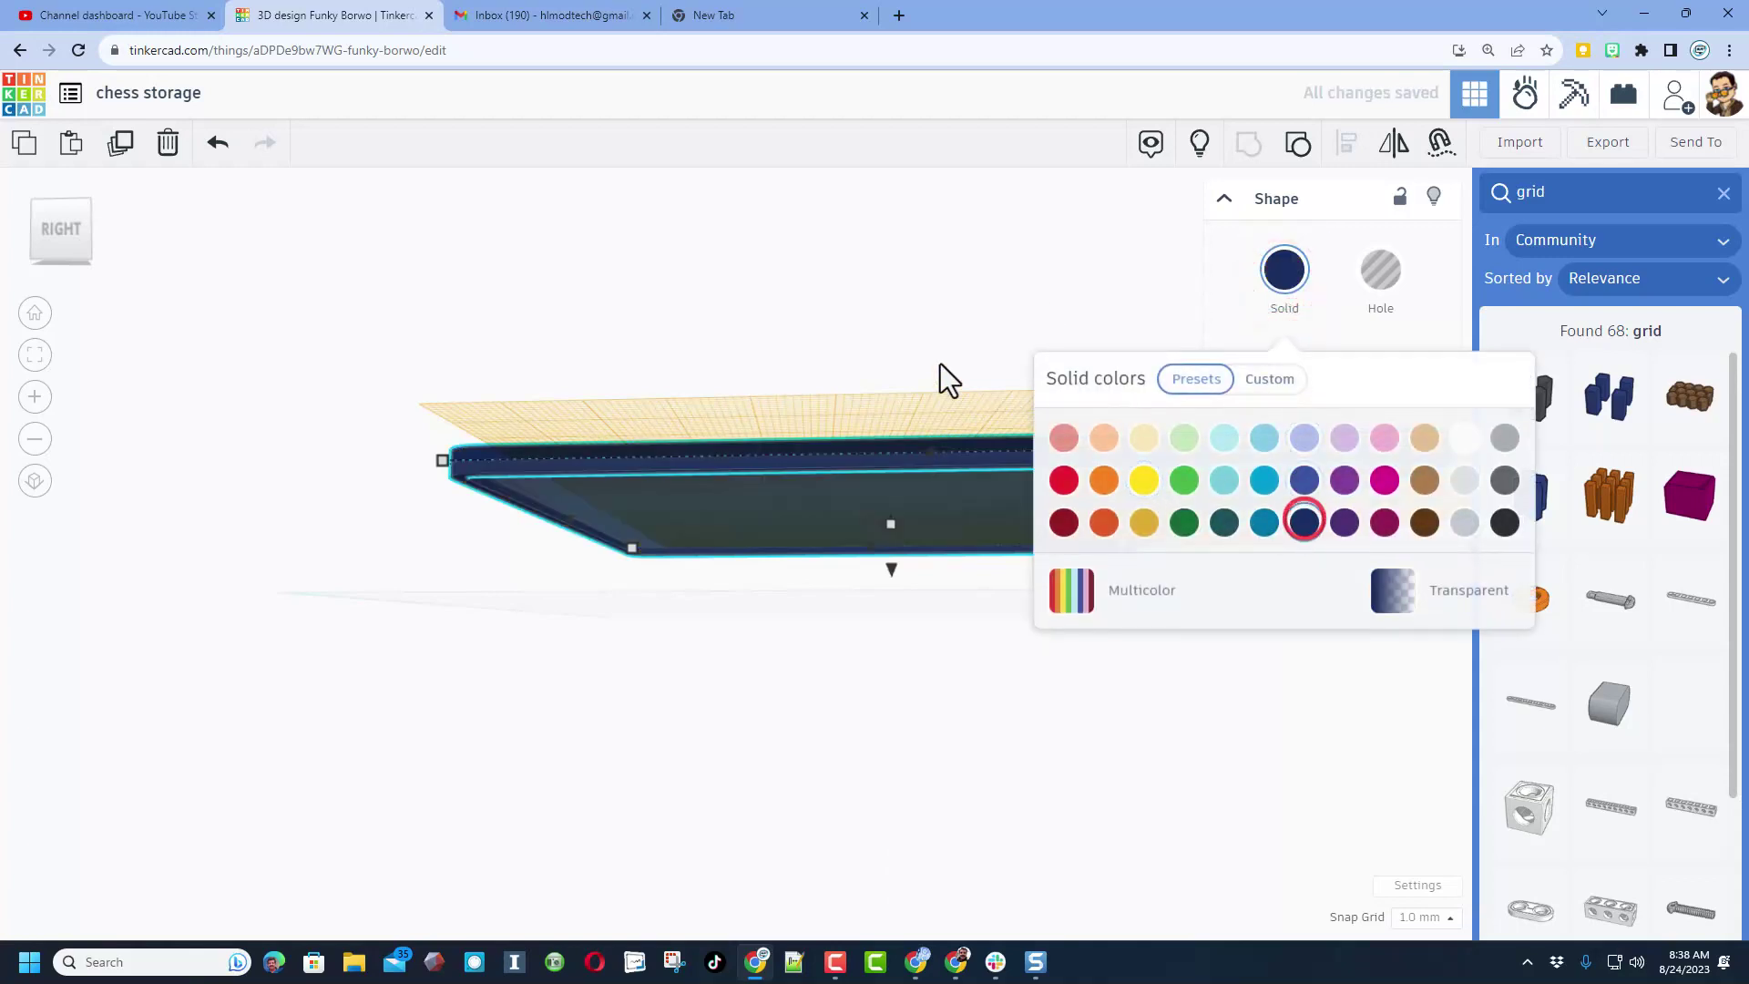
left_click(1199, 144)
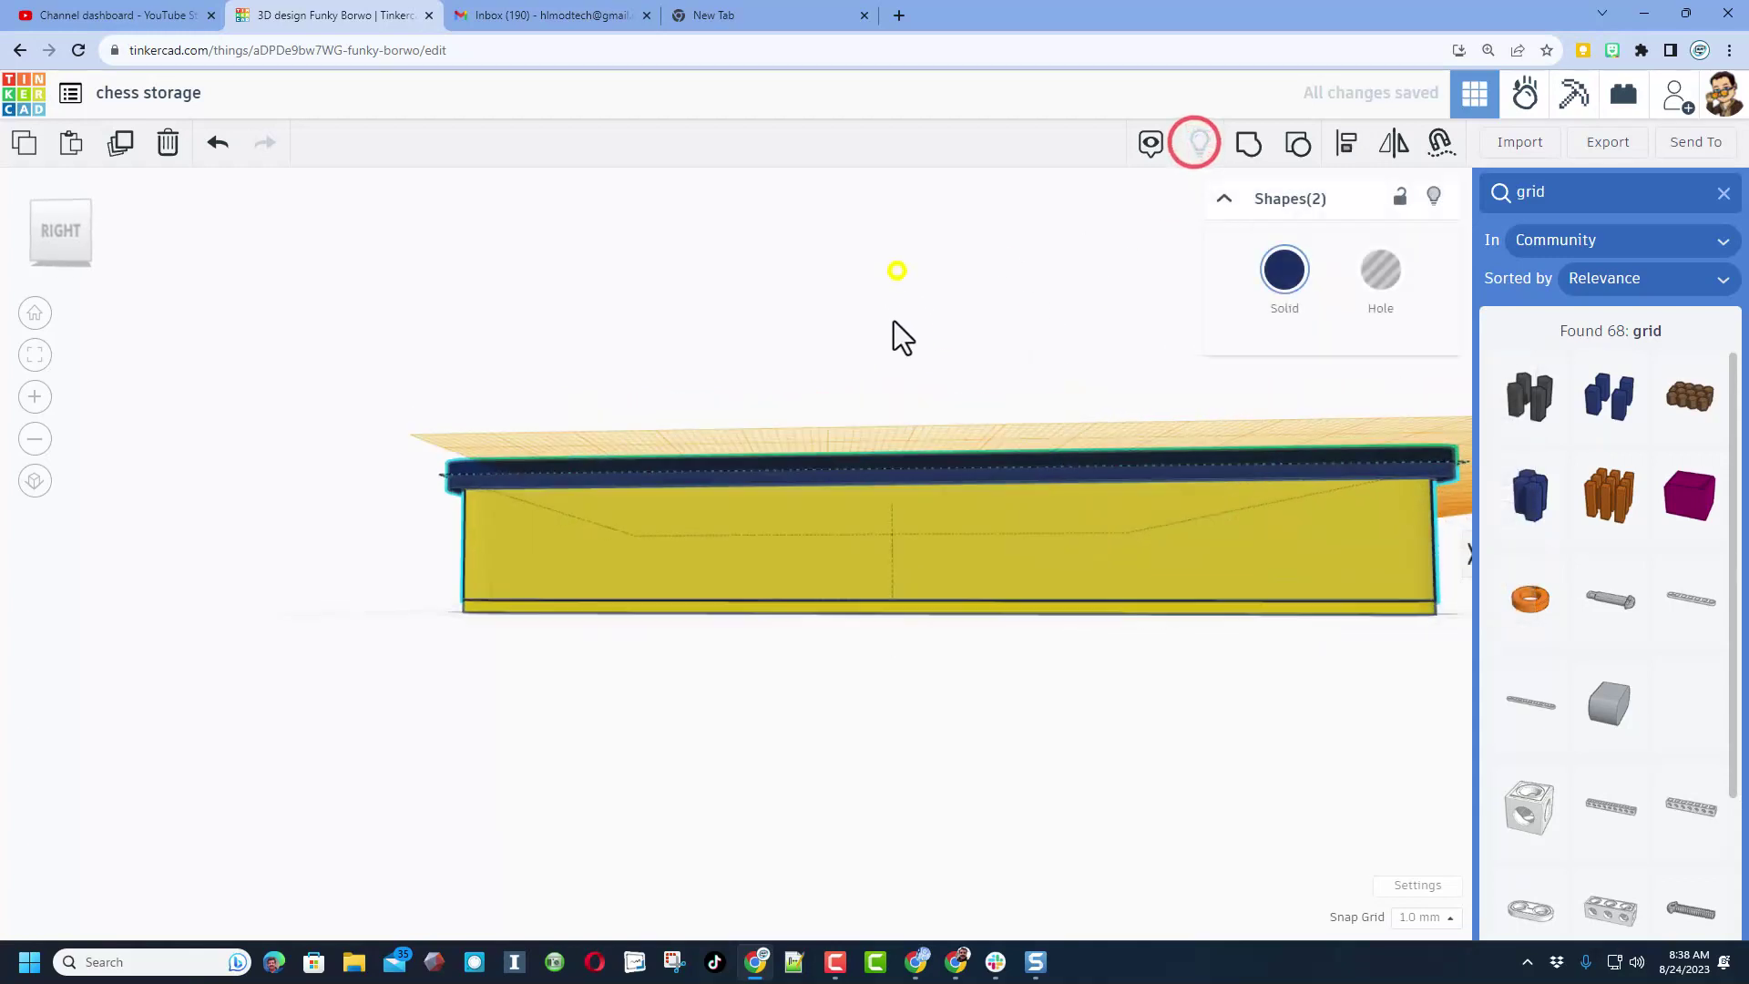
right_click_drag(894, 321, 829, 608)
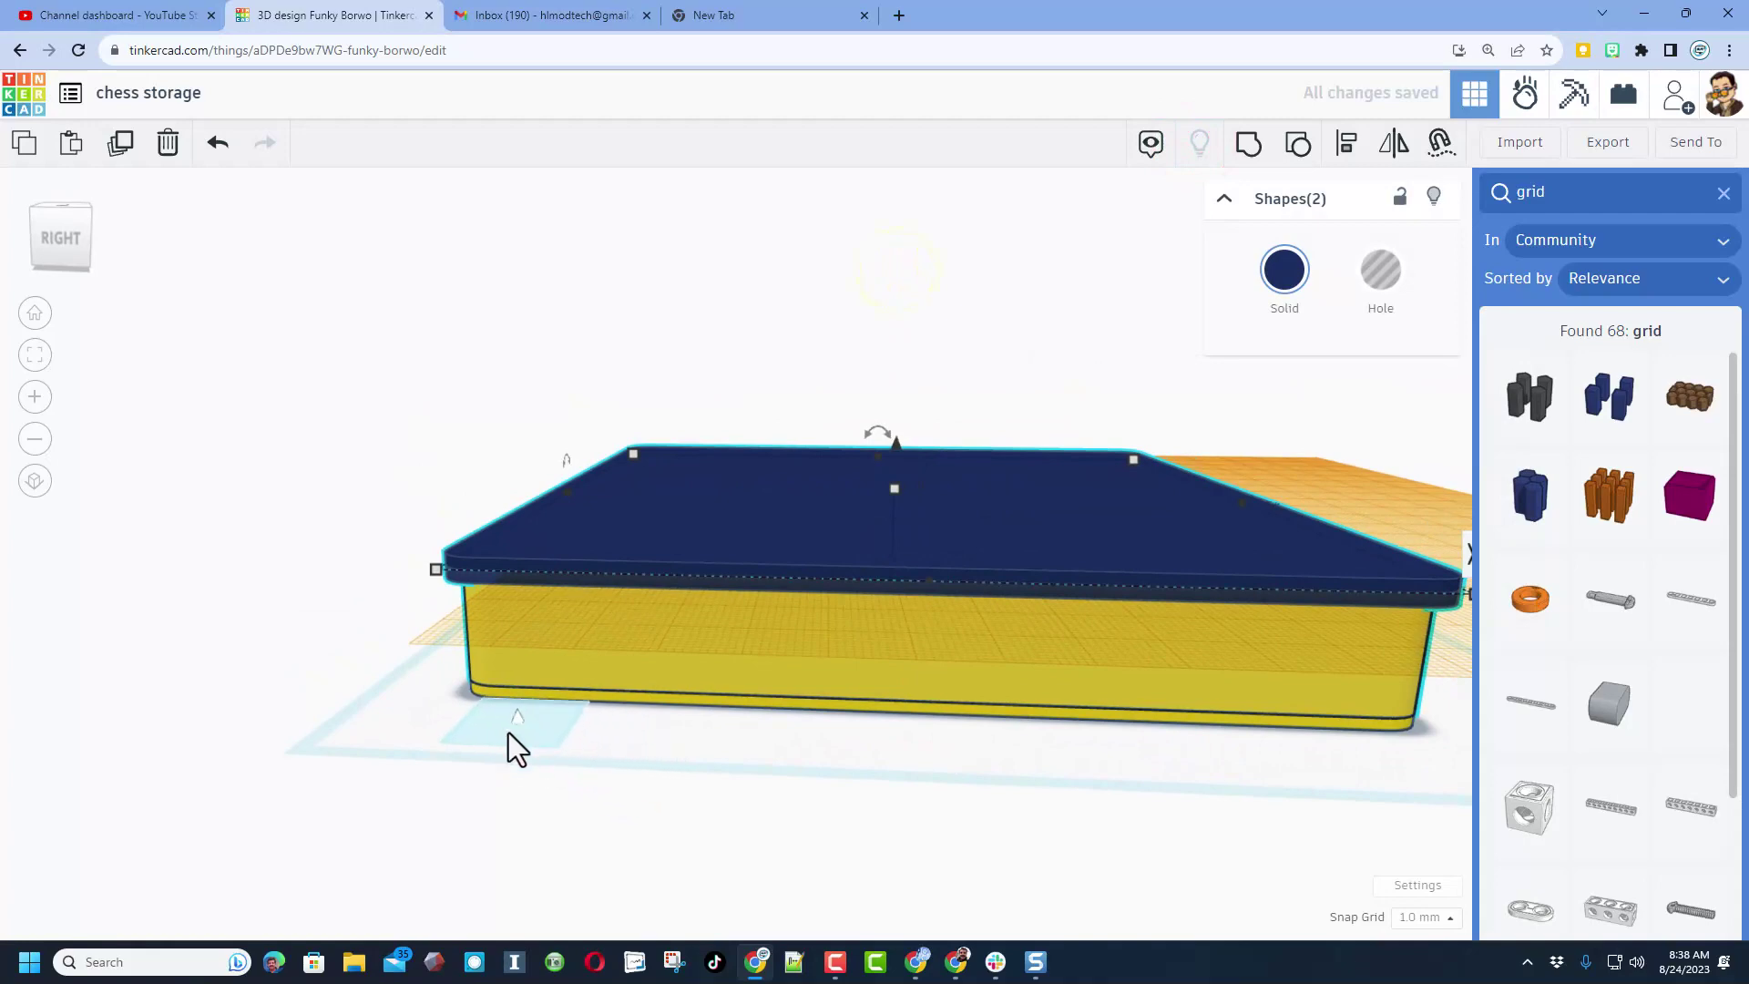
mouse_move(494, 738)
right_mouse_down()
mouse_move(723, 741)
mouse_move(888, 523)
mouse_move(995, 509)
mouse_move(1033, 554)
mouse_move(1076, 485)
mouse_move(1064, 495)
right_mouse_up()
right_click_drag(938, 604, 998, 565)
scroll(998, 566, "down", 3)
Move the navy lid off the tray onto the workplane to its right and rotate it 180°
right_click_drag(1008, 703, 906, 567)
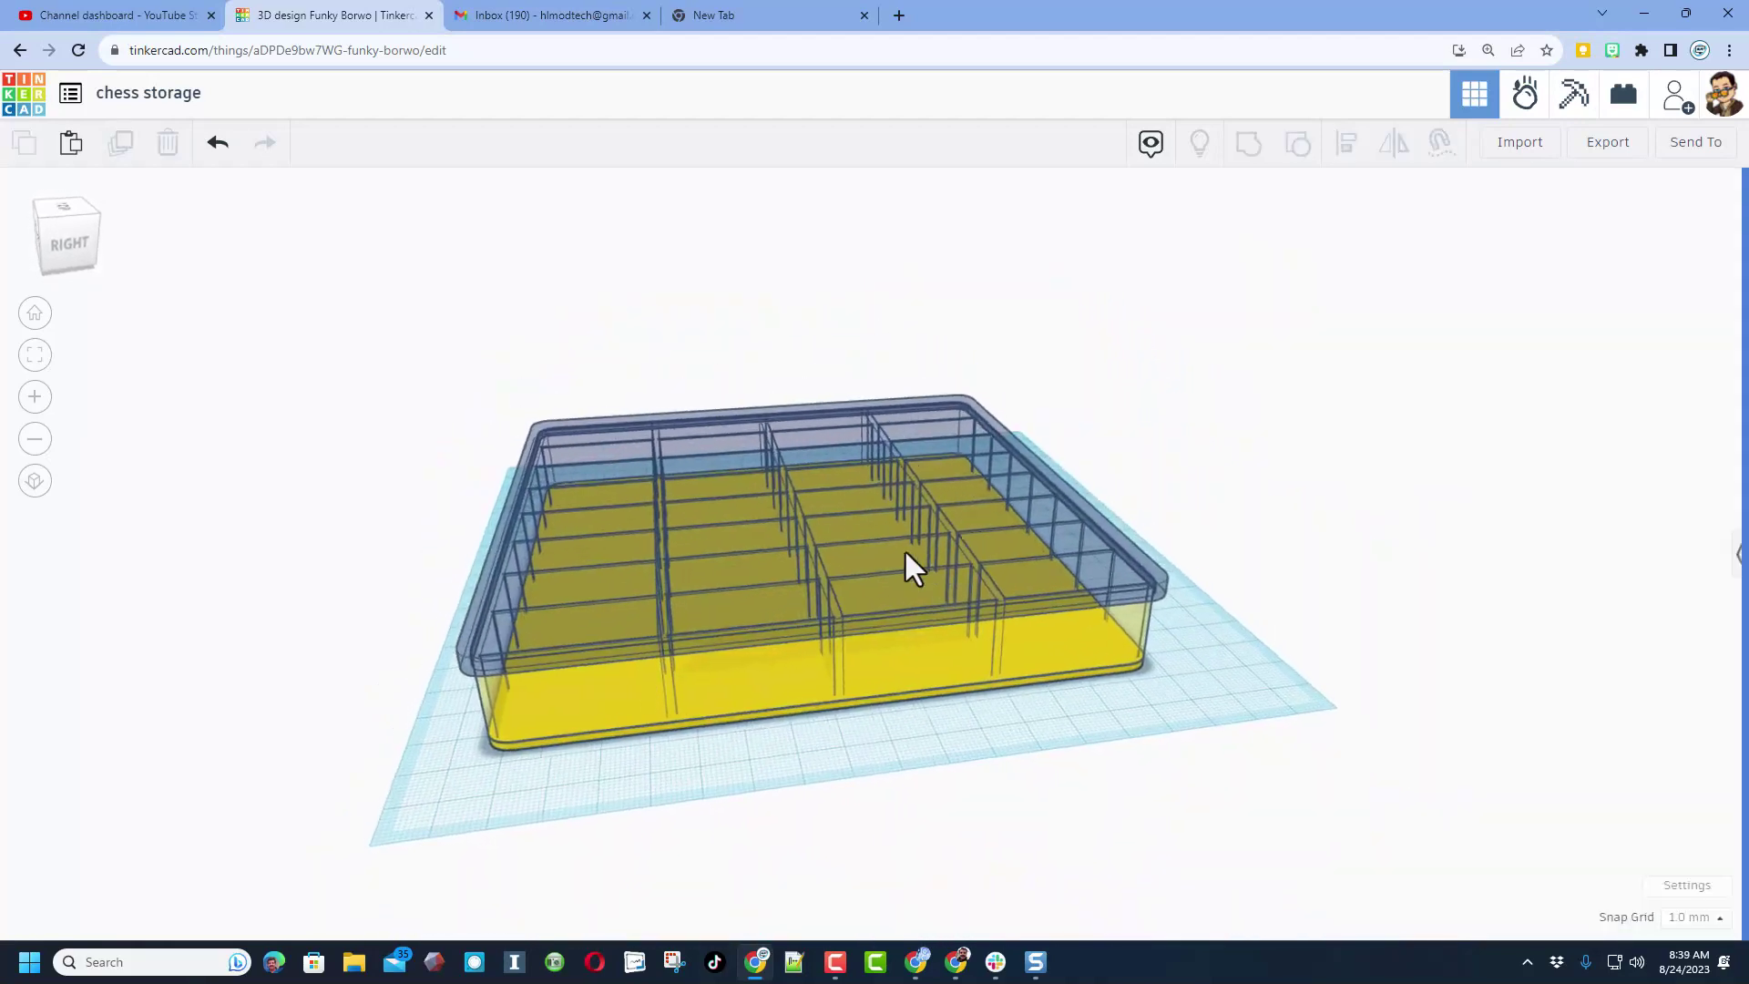
left_click(920, 484)
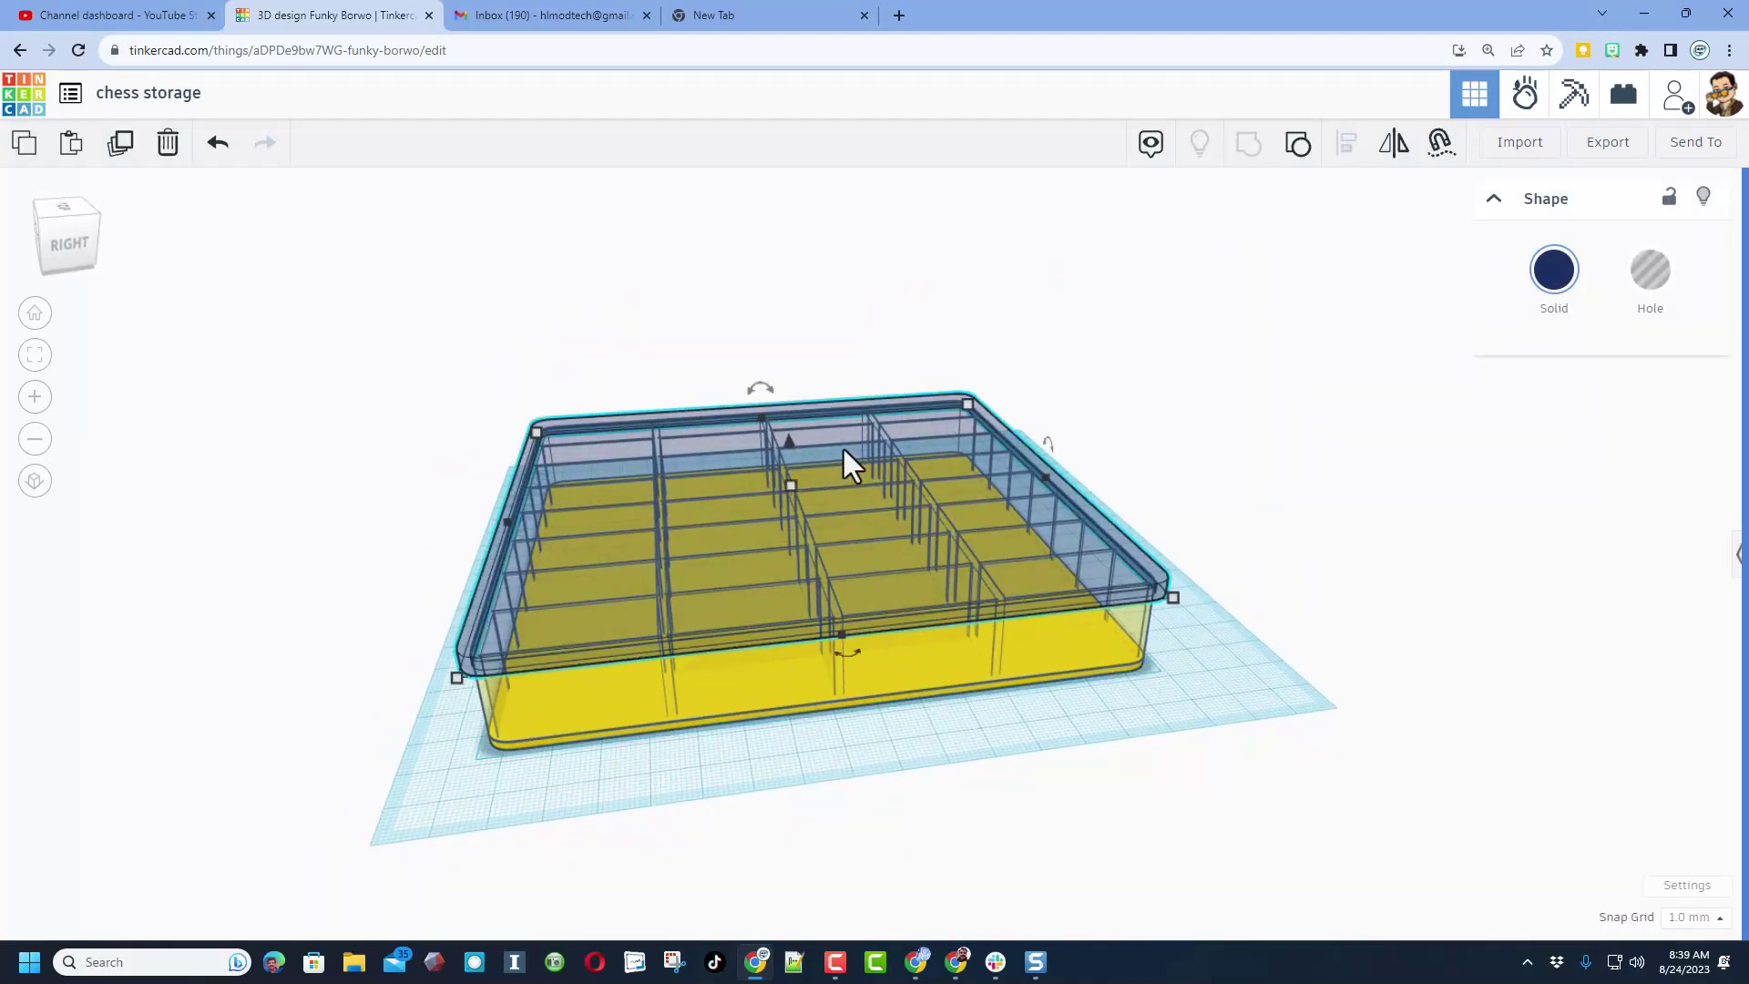
key("d")
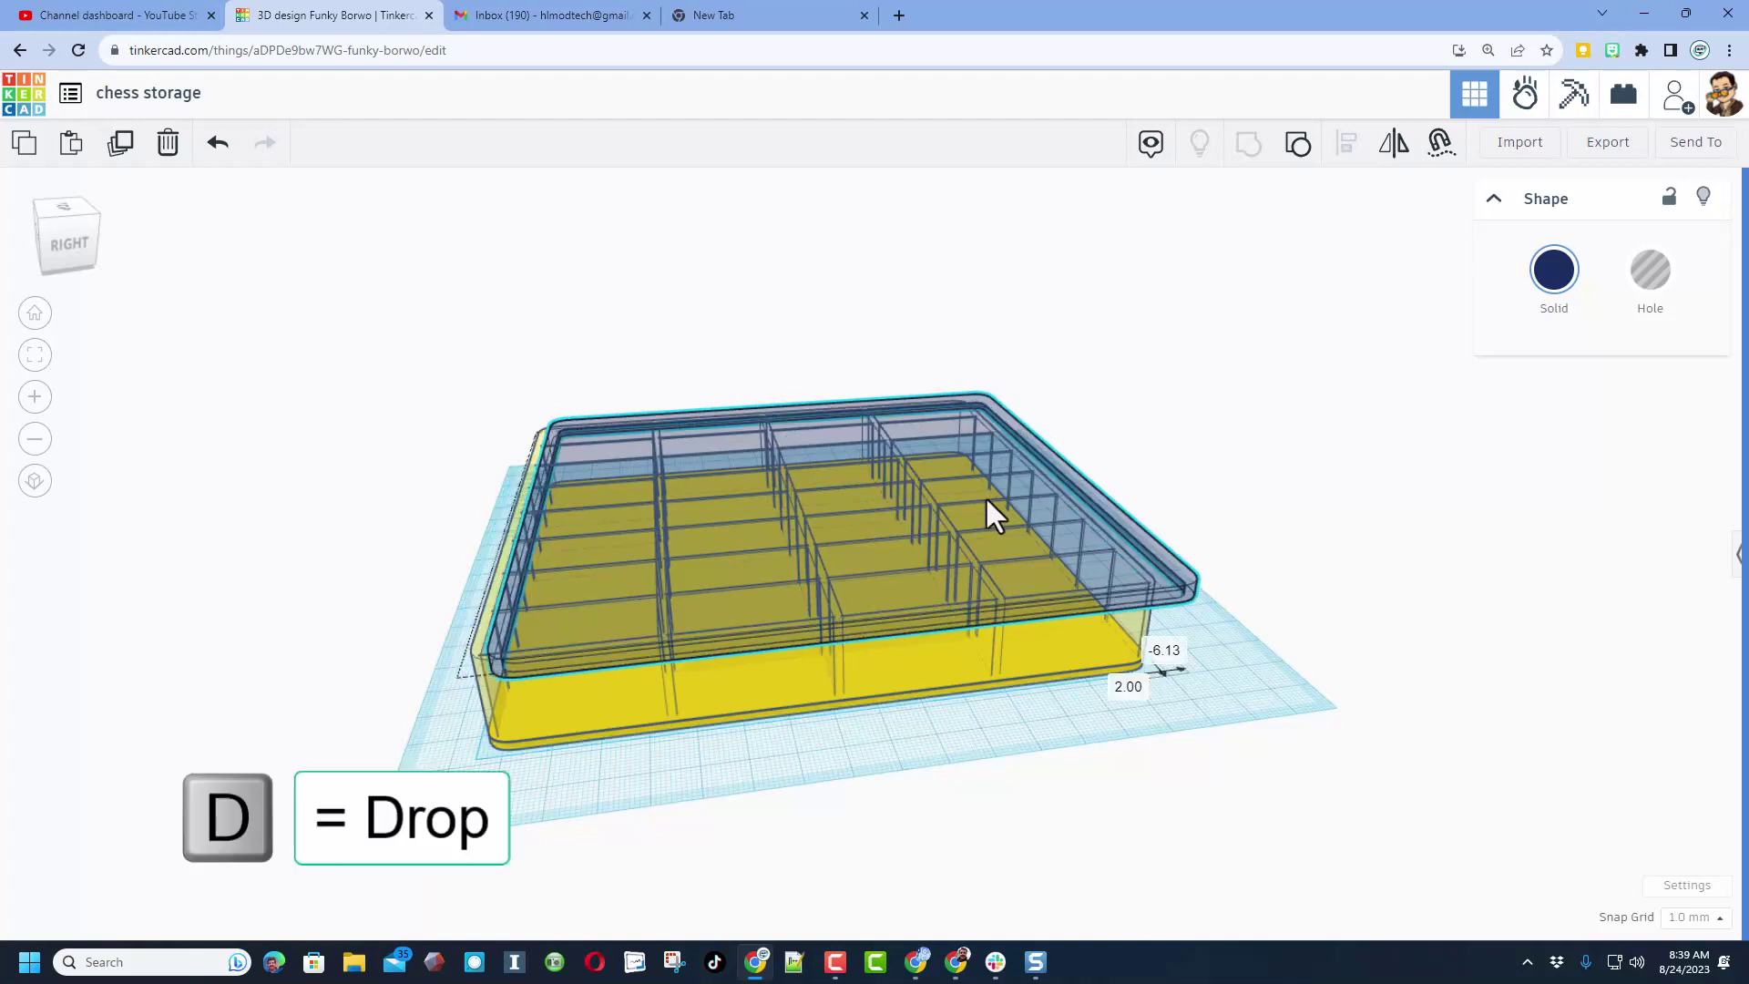
left_click_drag(987, 507, 1430, 433)
key("d")
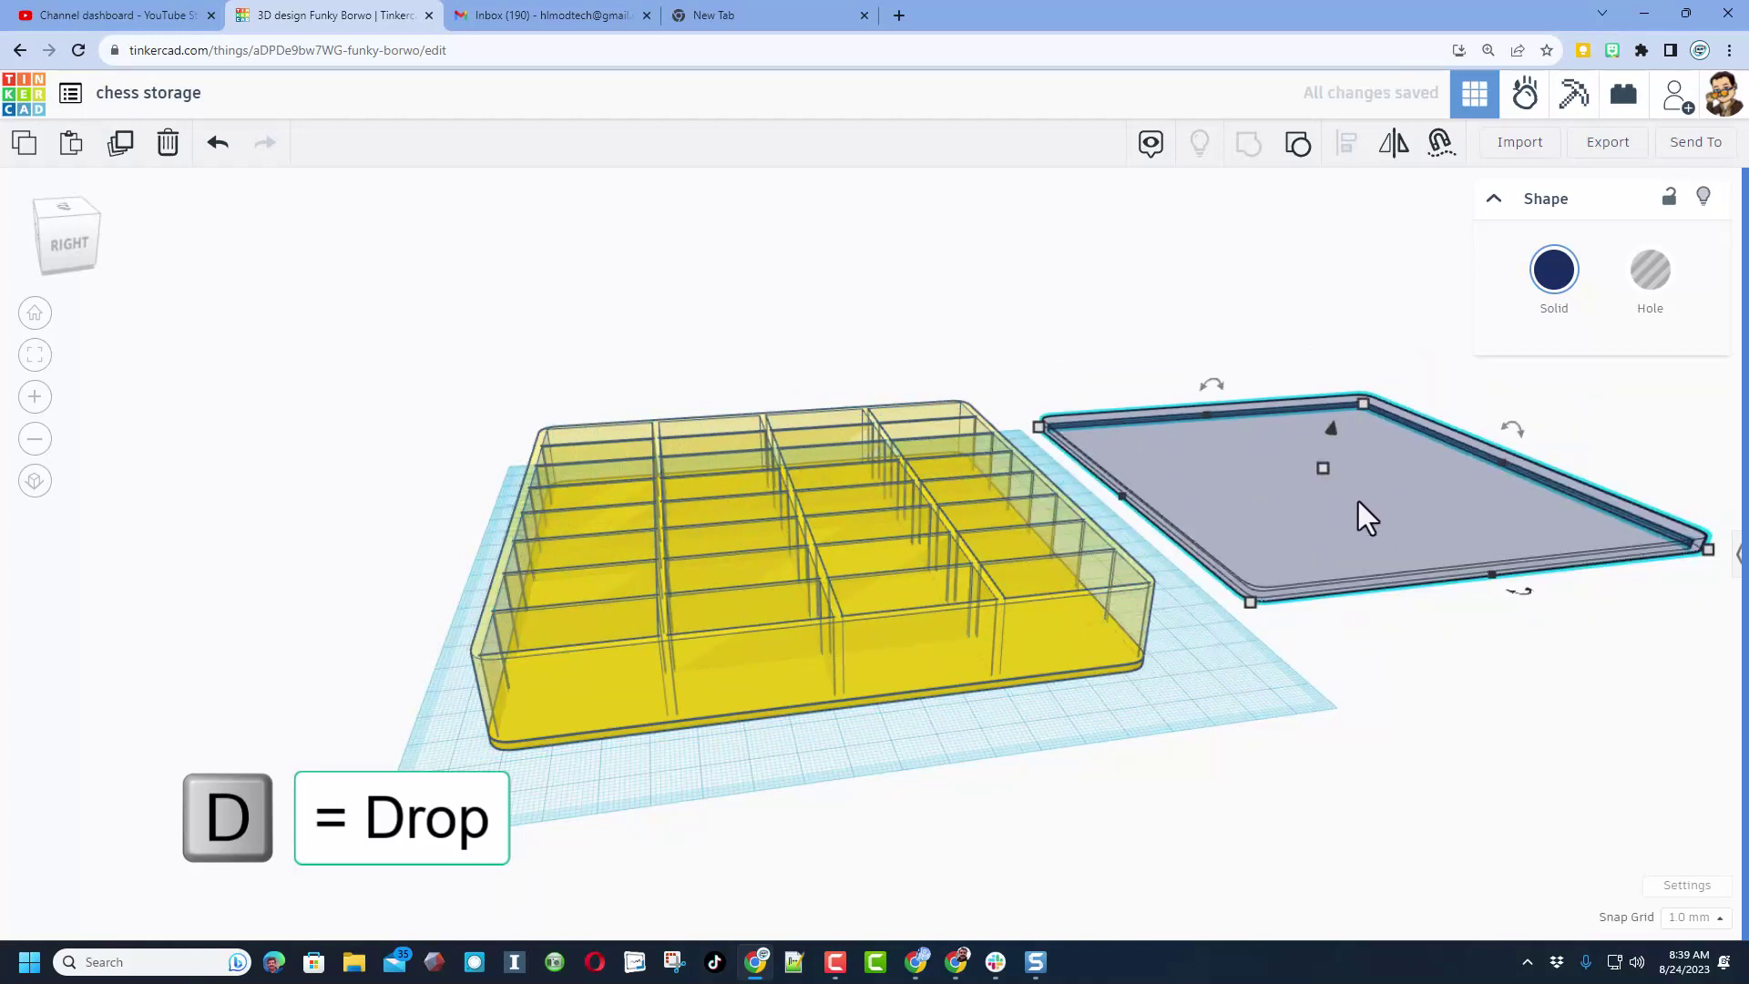
left_click_drag(1215, 391, 1197, 506)
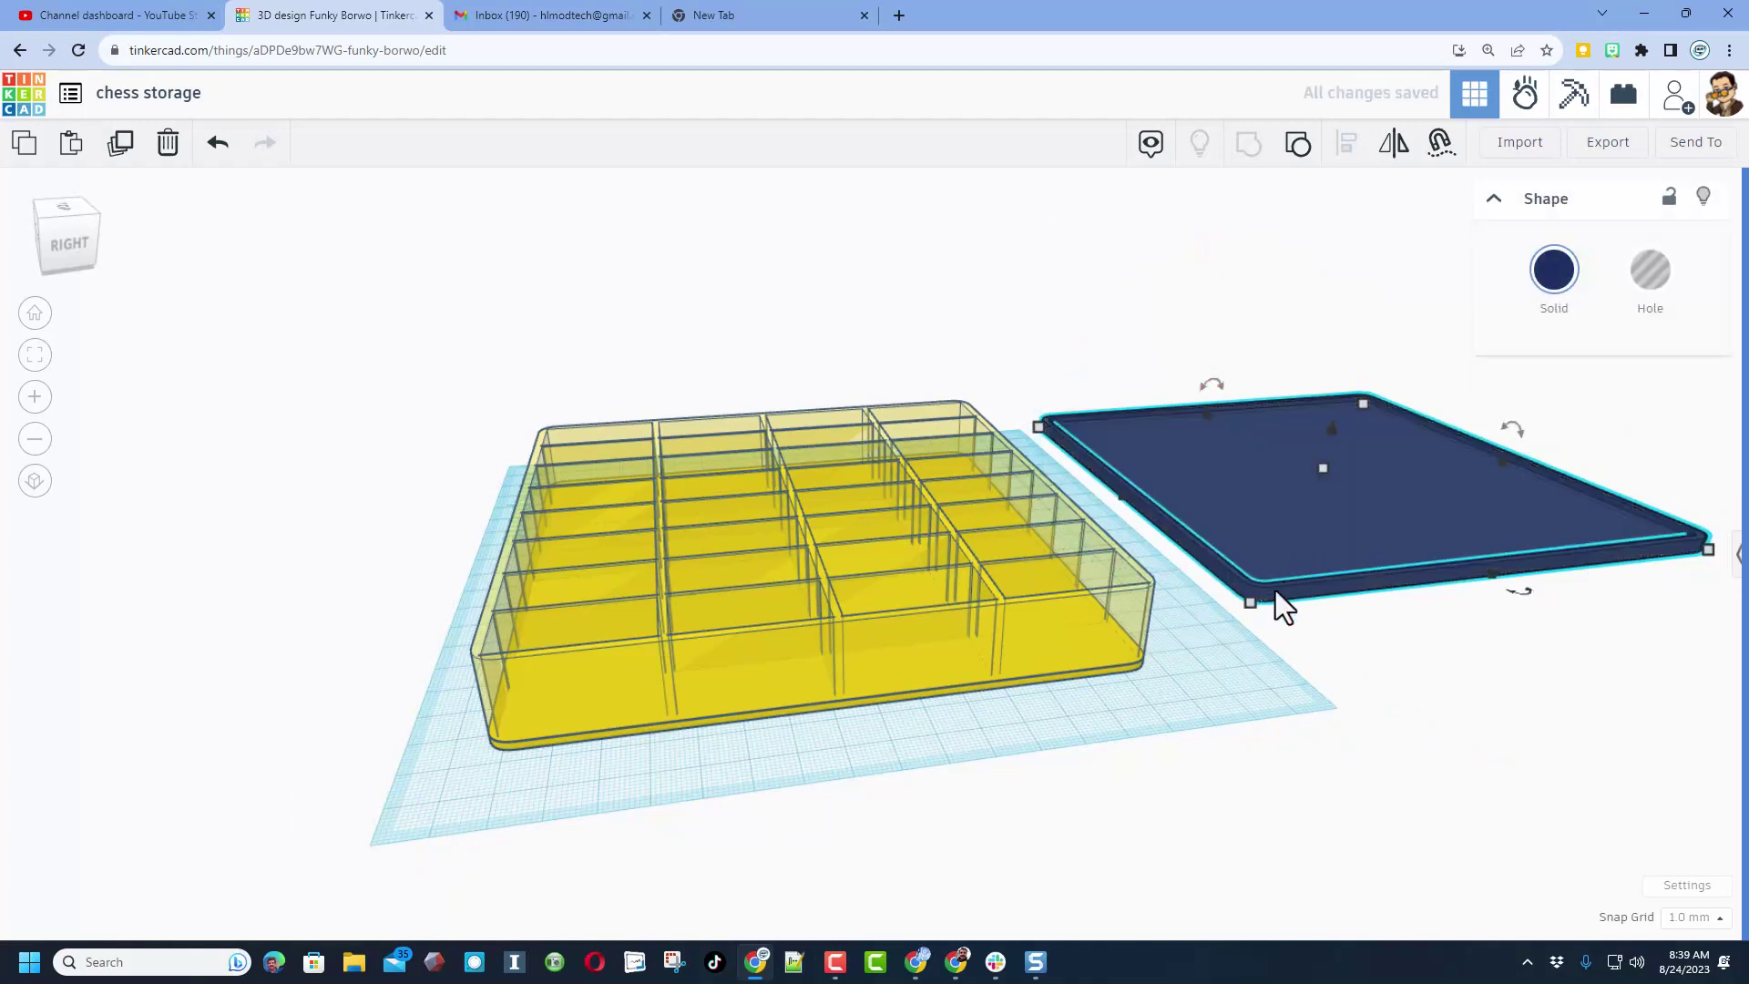
right_click_drag(1275, 591, 1261, 452)
left_click(1299, 563)
left_click(1298, 496)
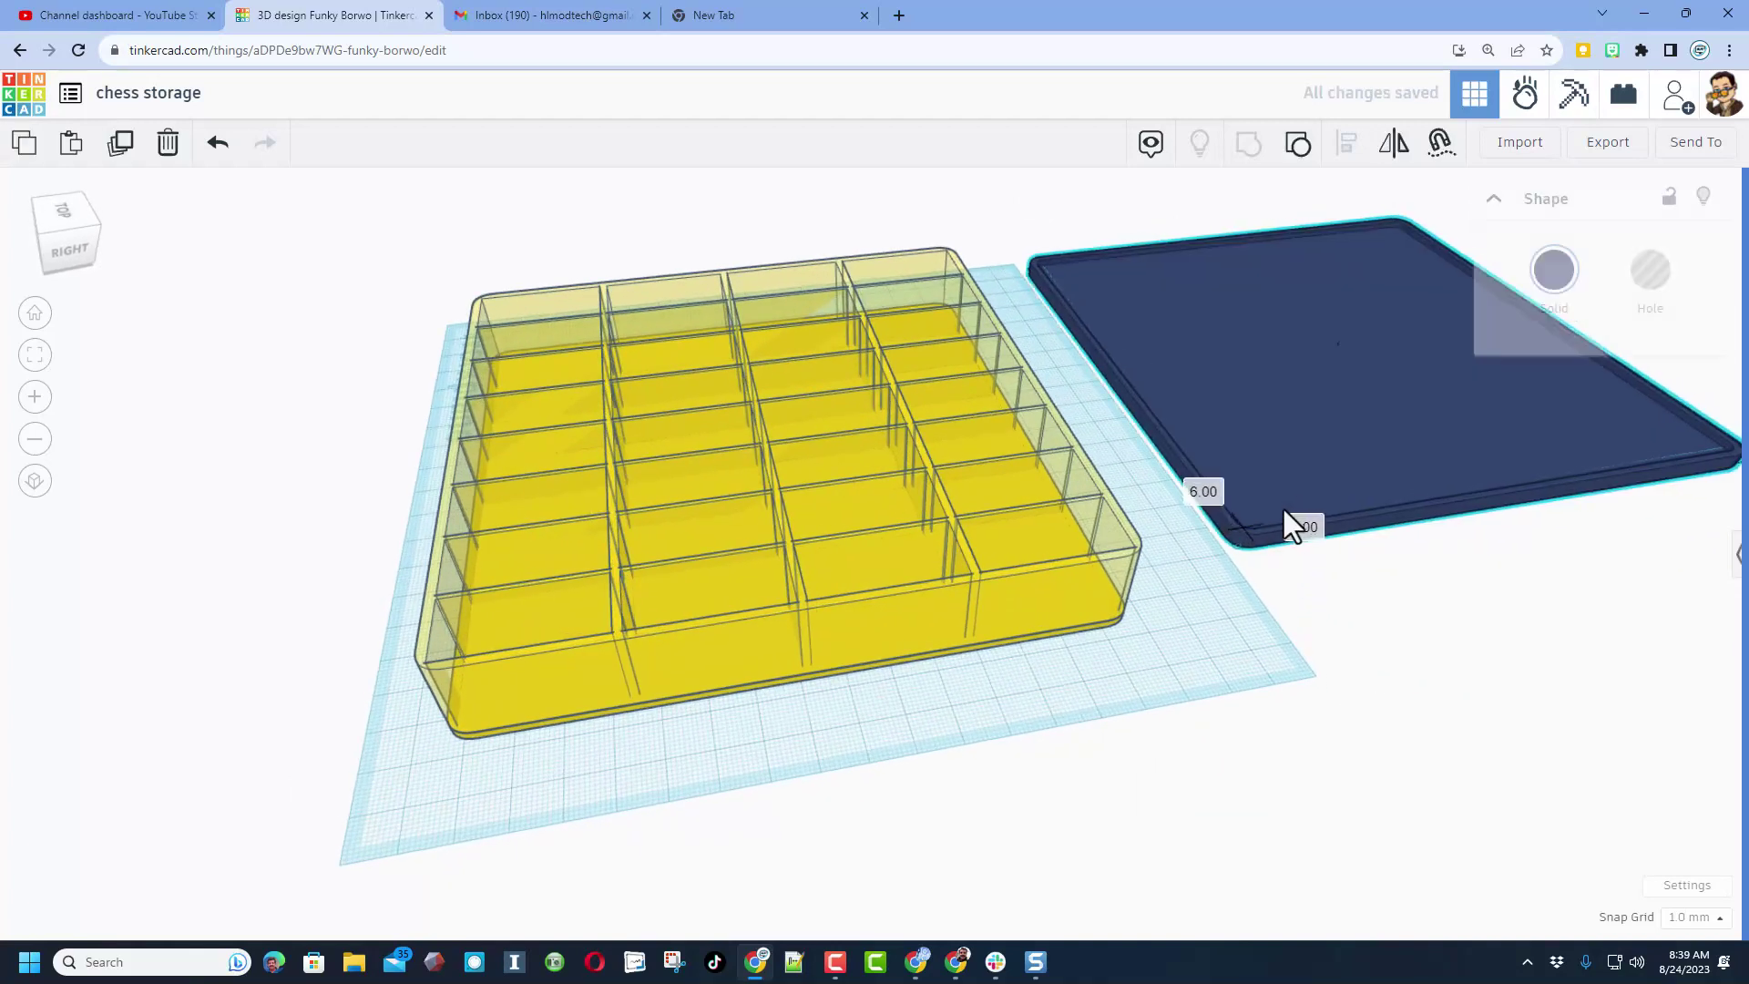
right_click_drag(1242, 665, 1326, 852)
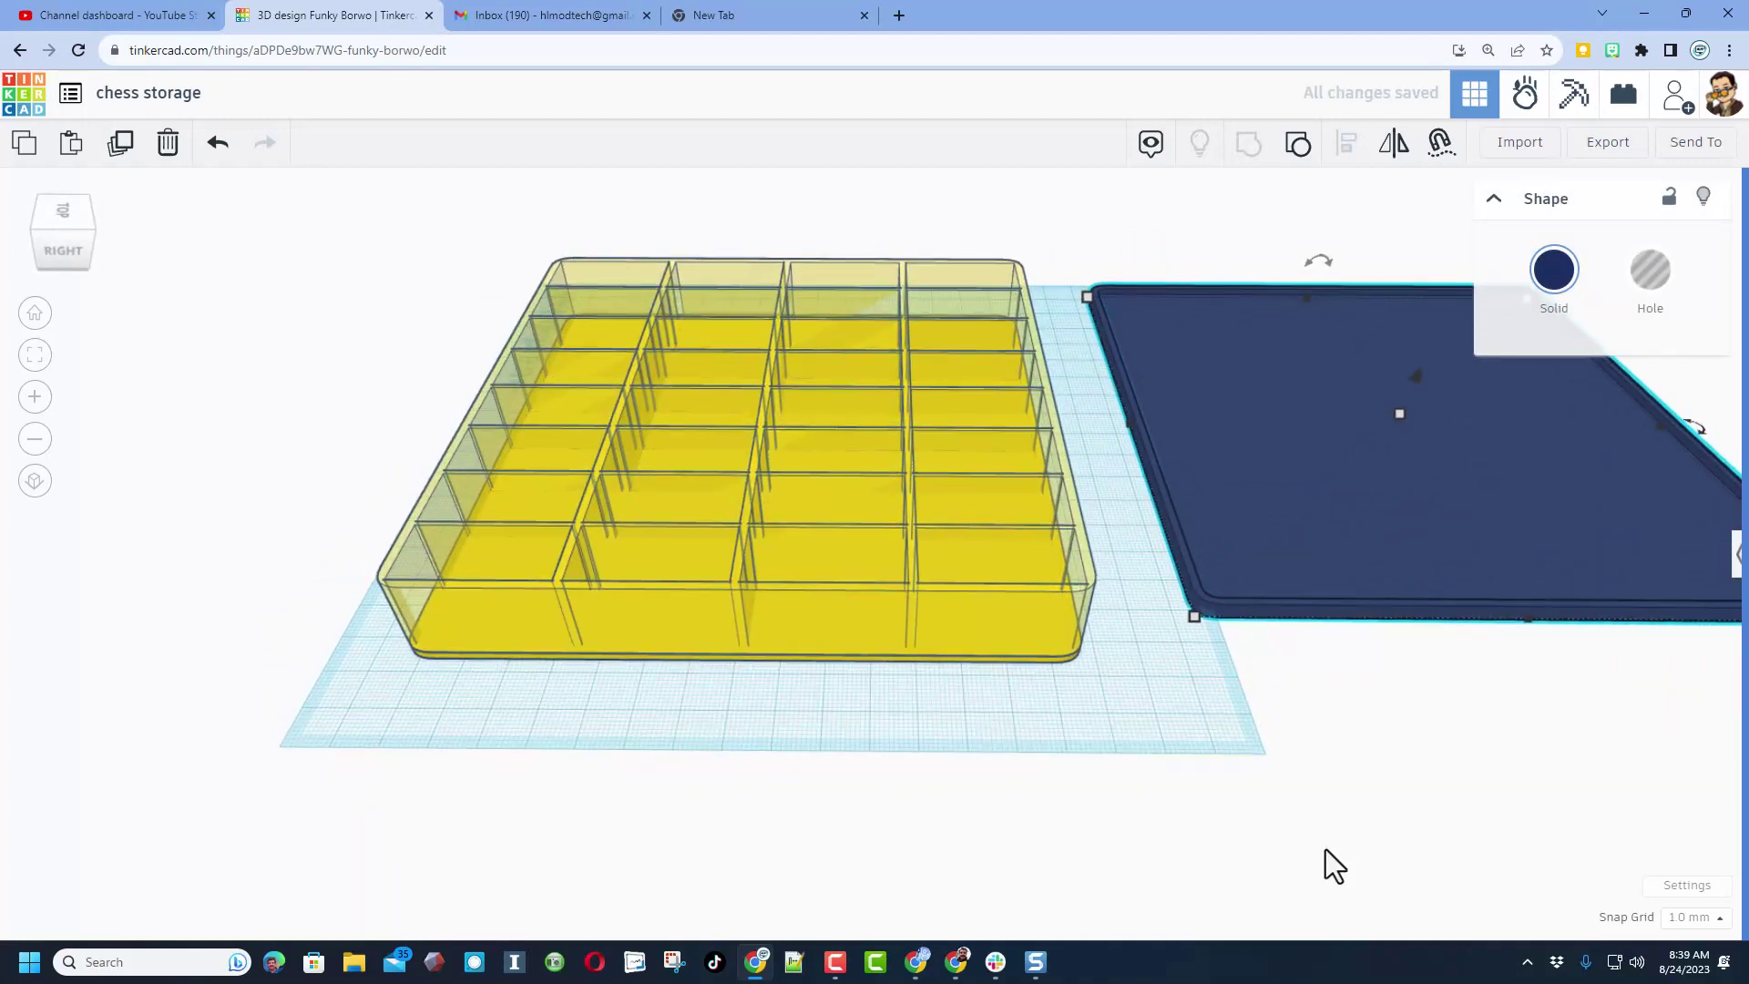
Set the workplane width to 400 mm, use a pale yellow background, and hide the grid
left_click(1683, 885)
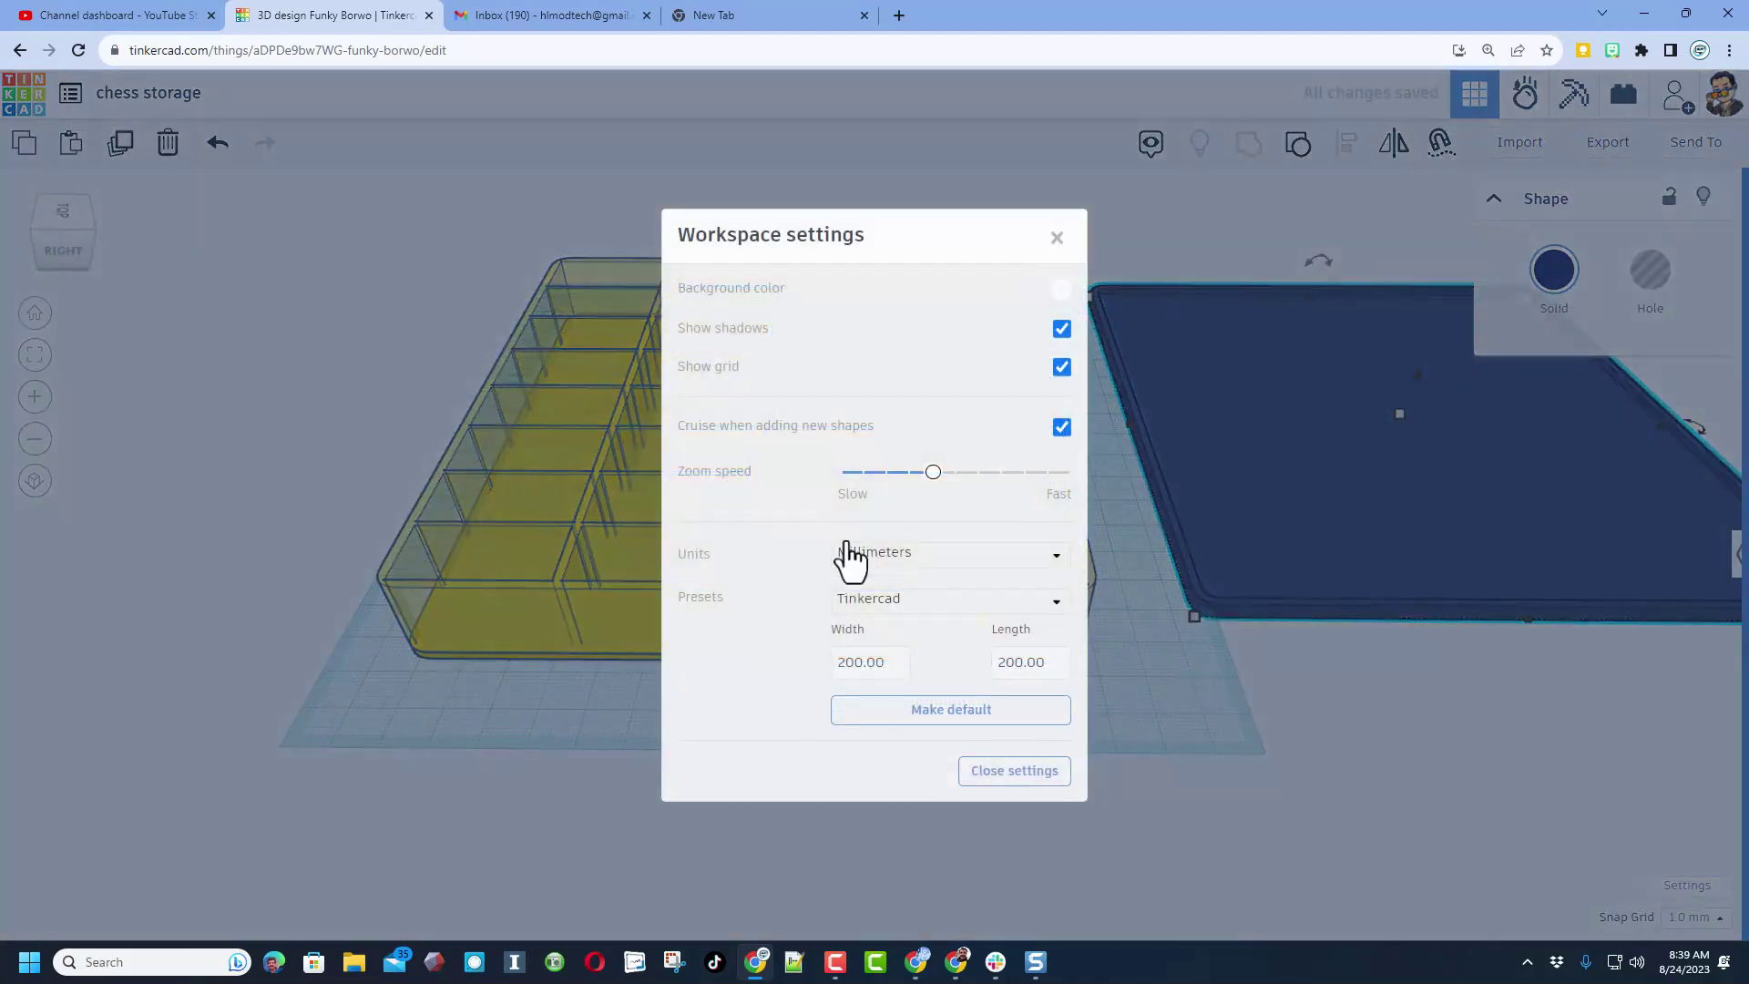
left_click(881, 648)
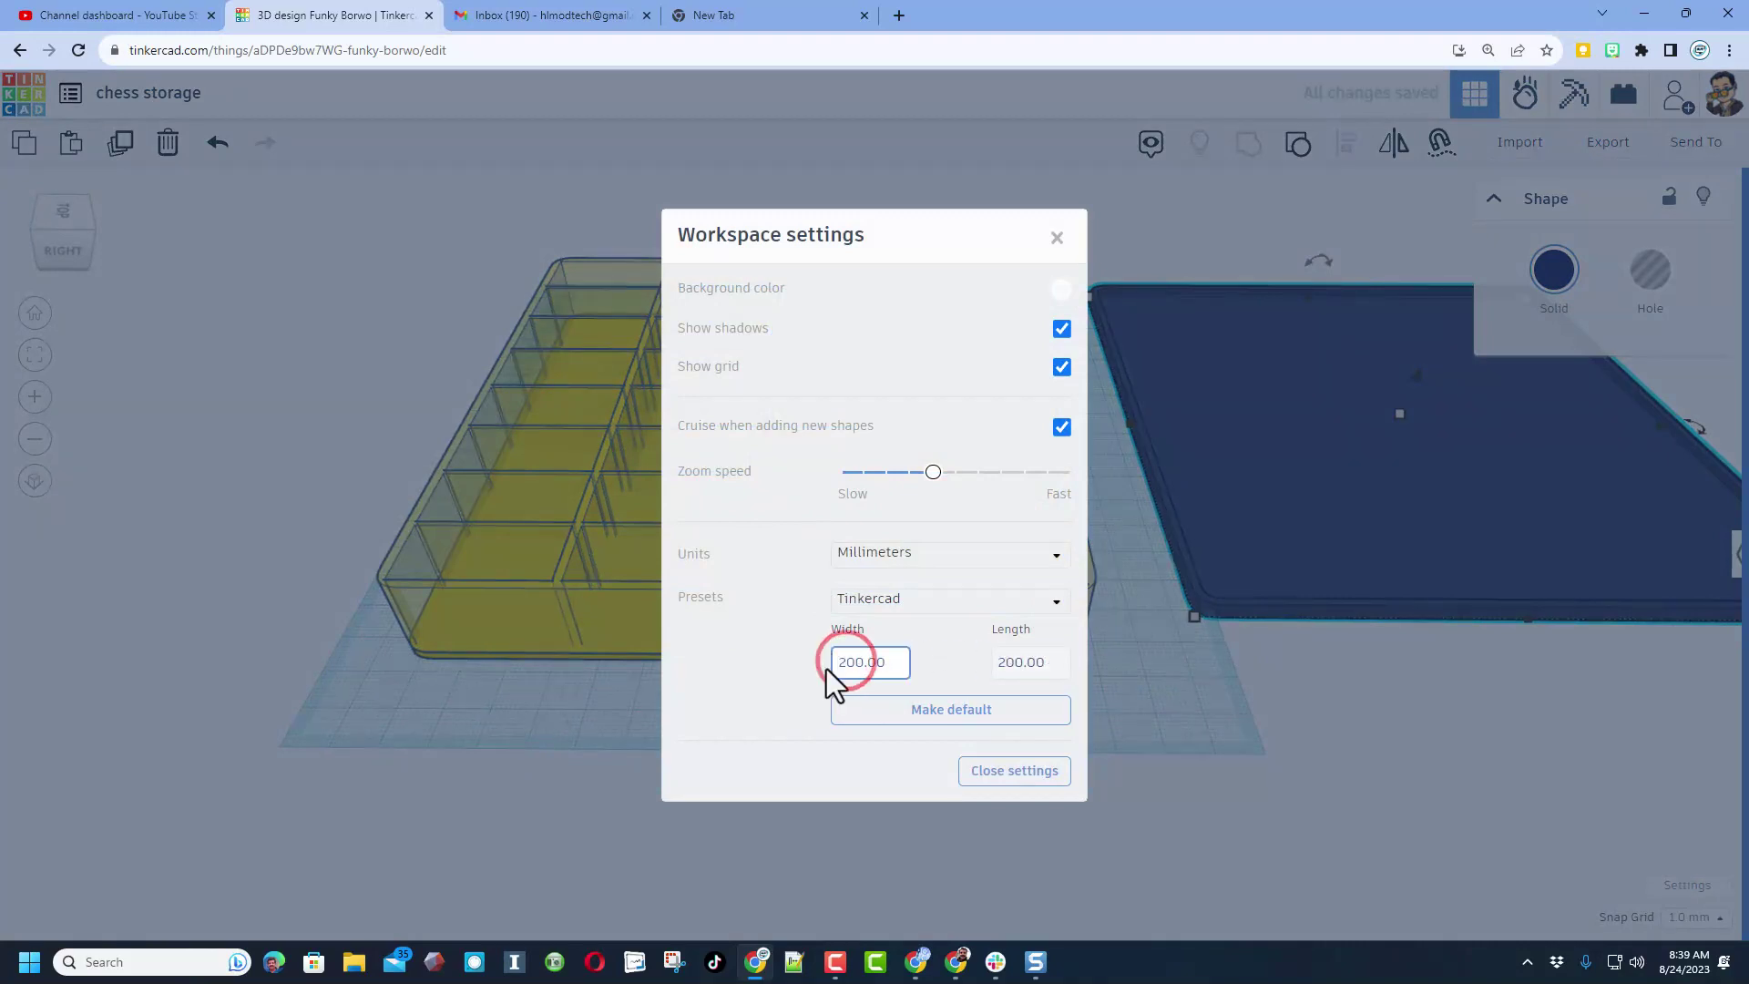
key("BackSpace")
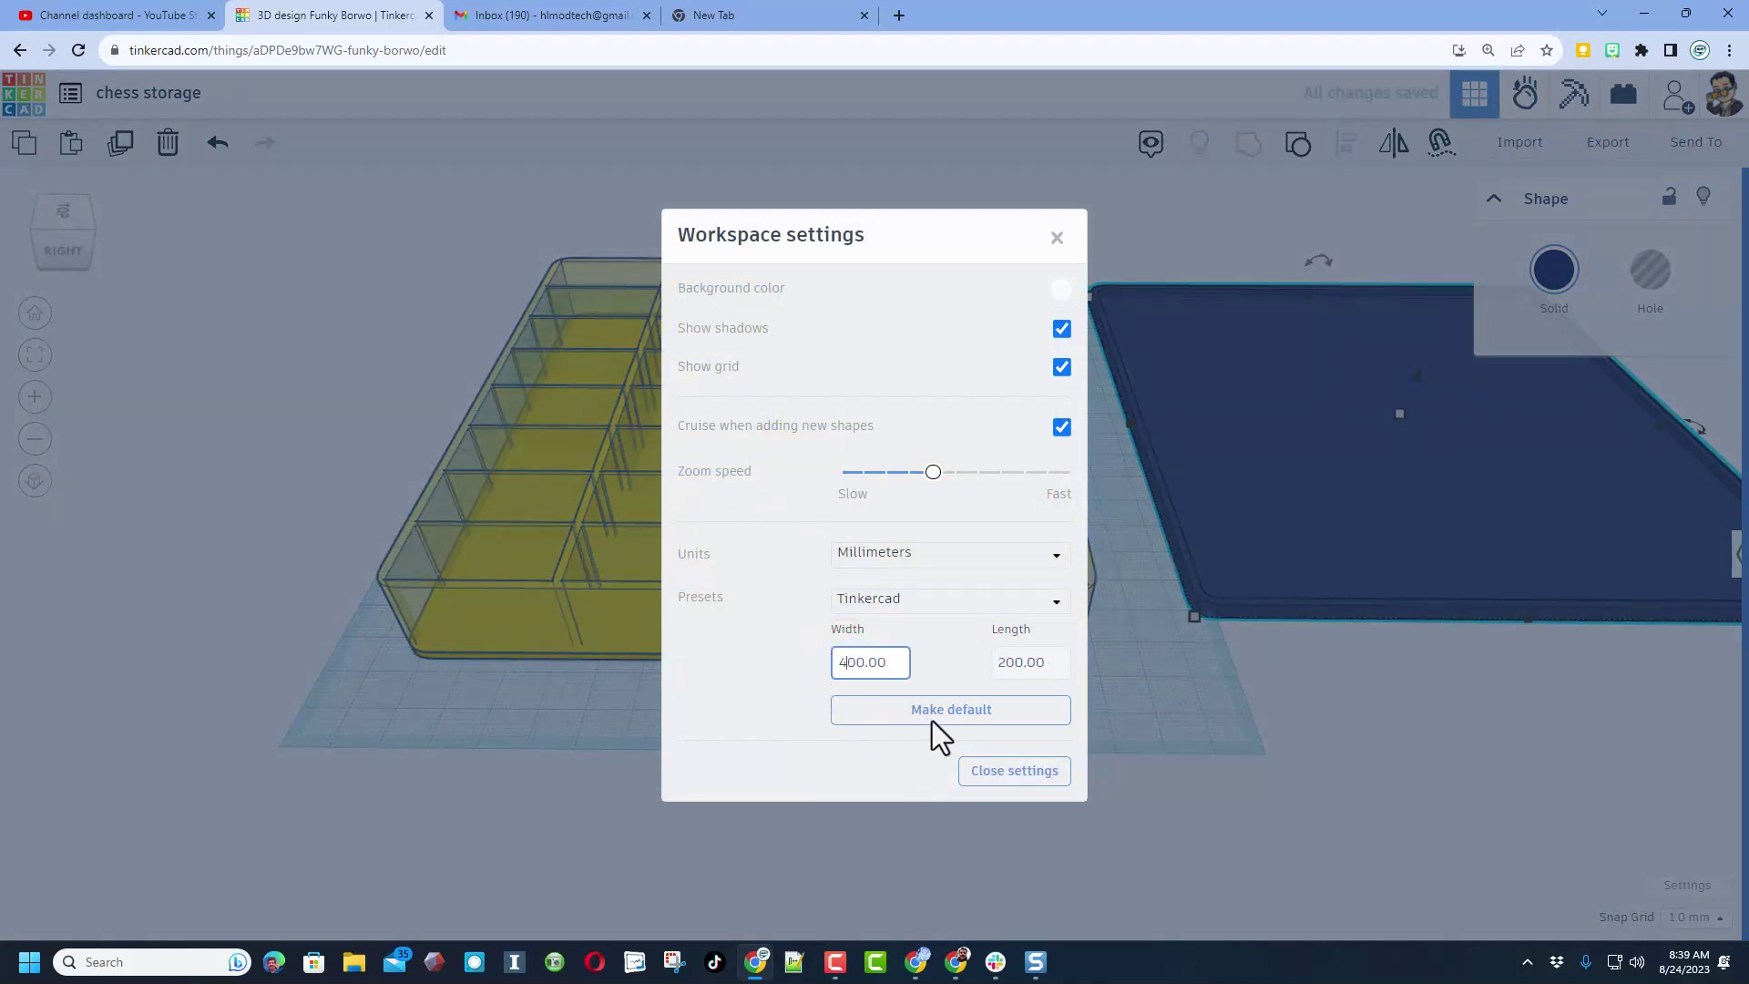
left_click(1061, 289)
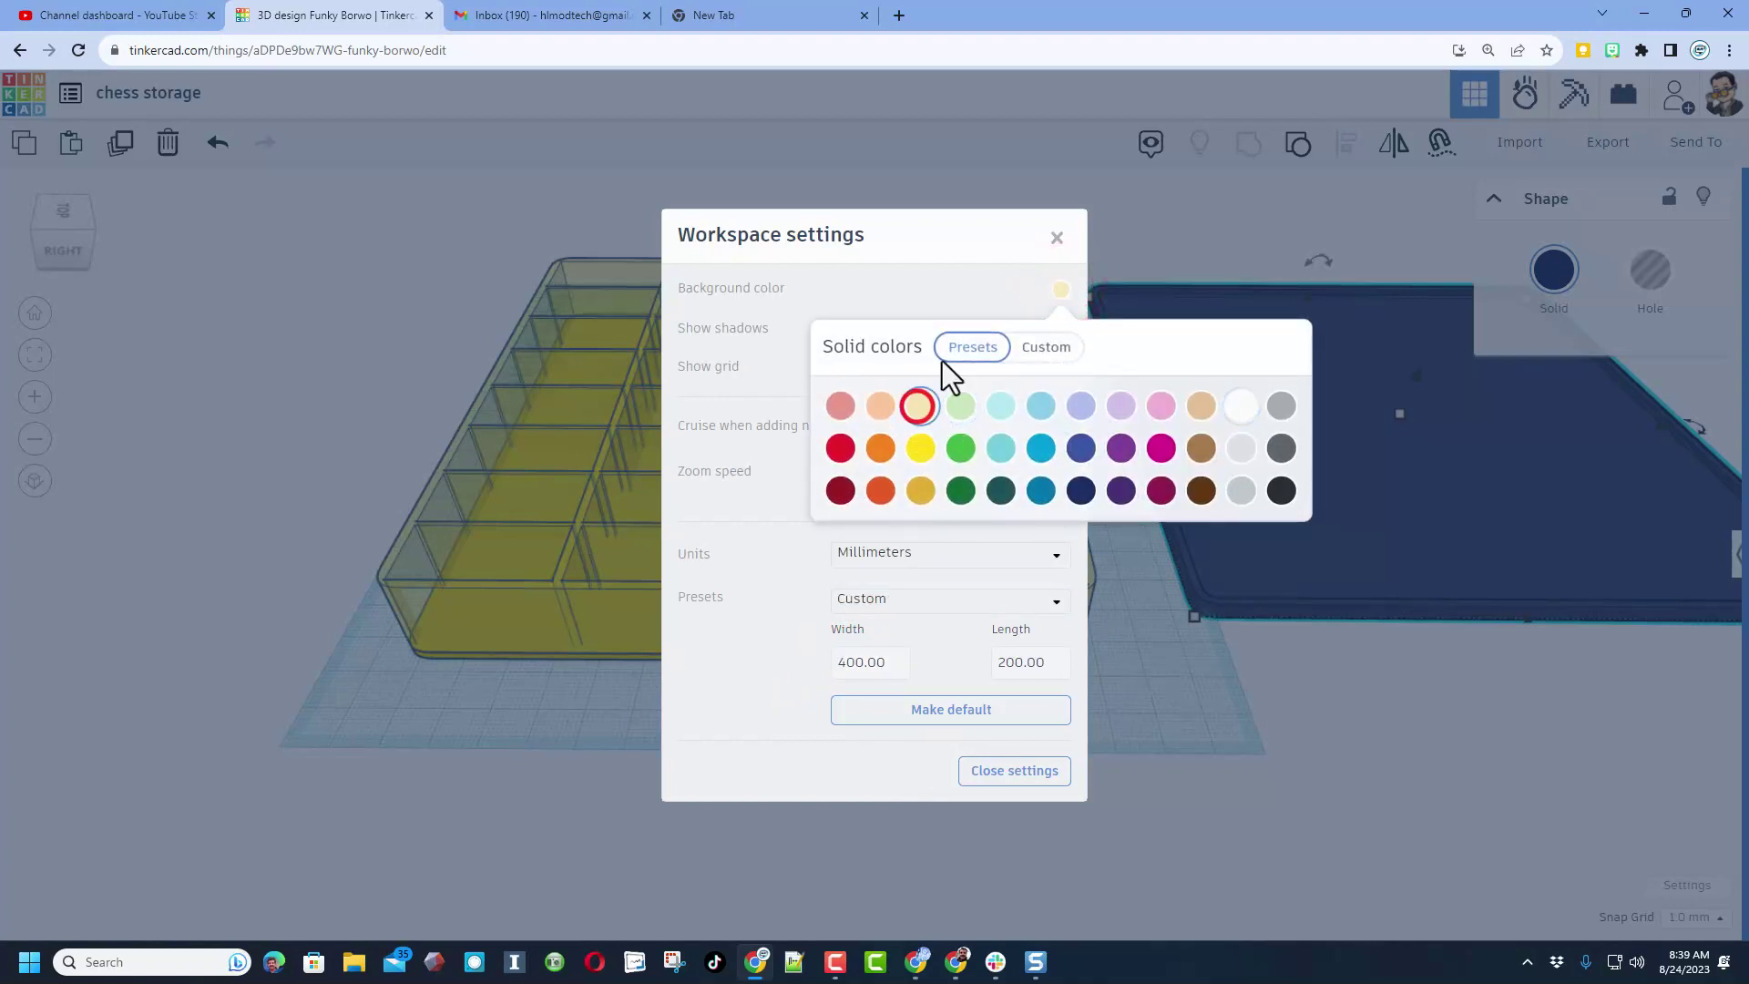
left_click(911, 299)
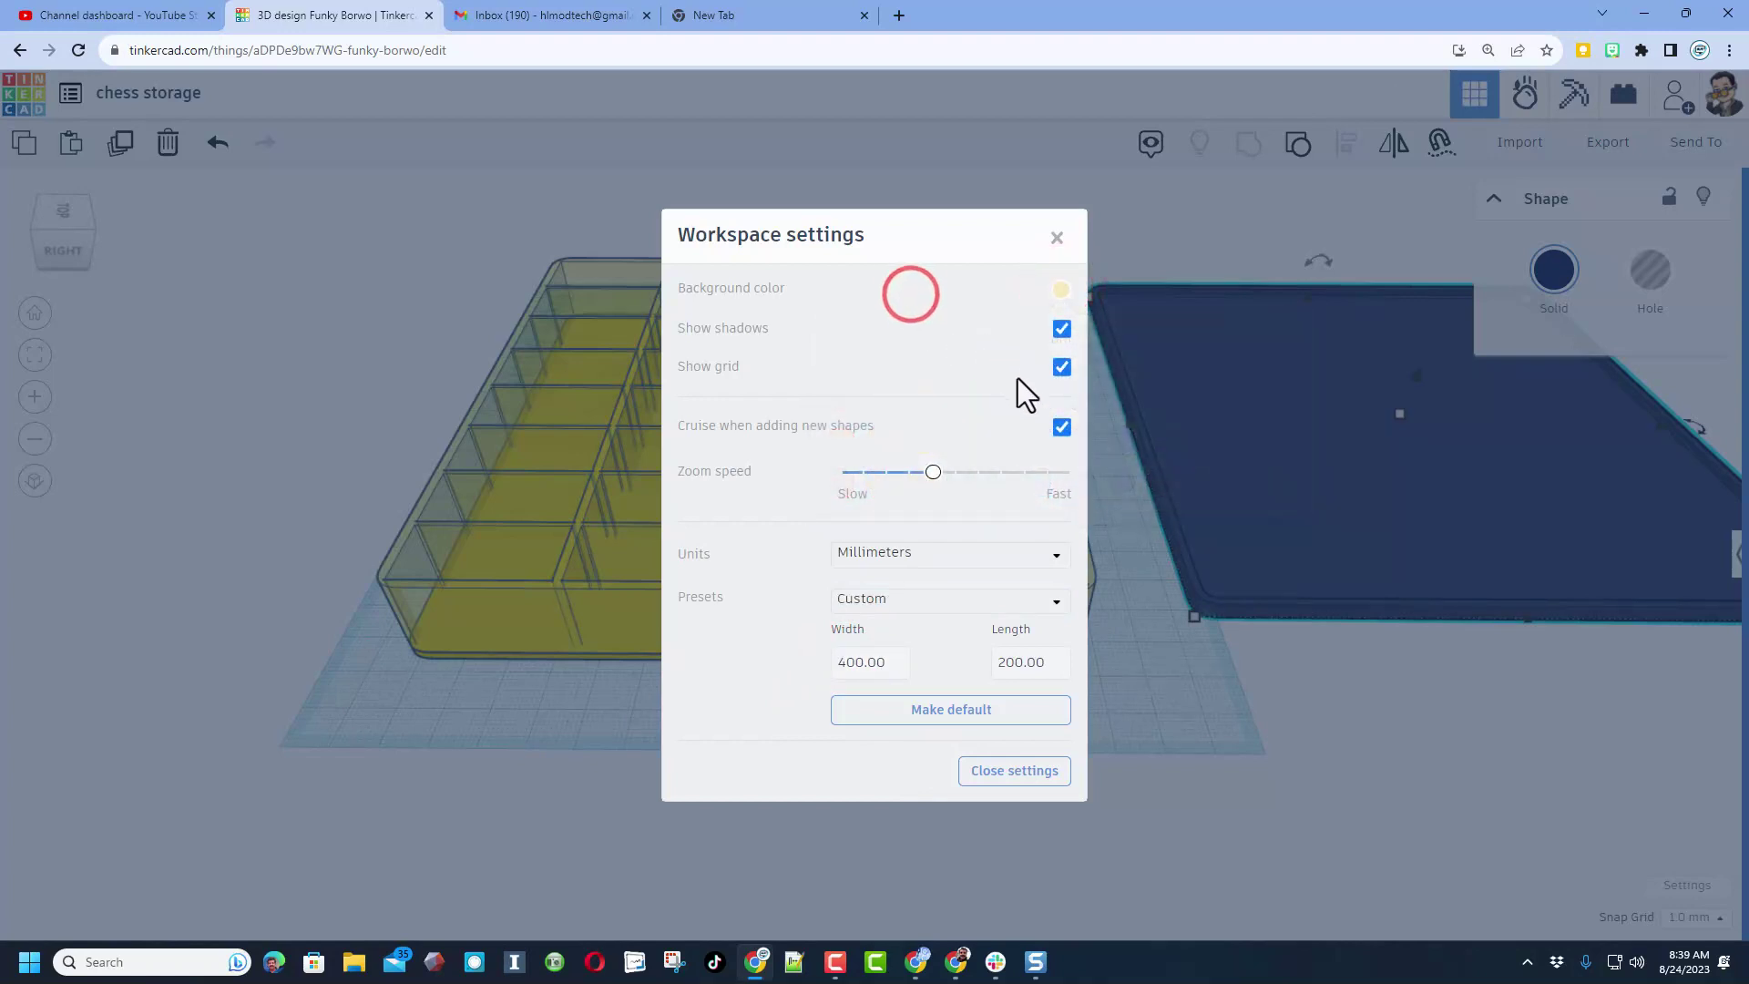
left_click(1056, 368)
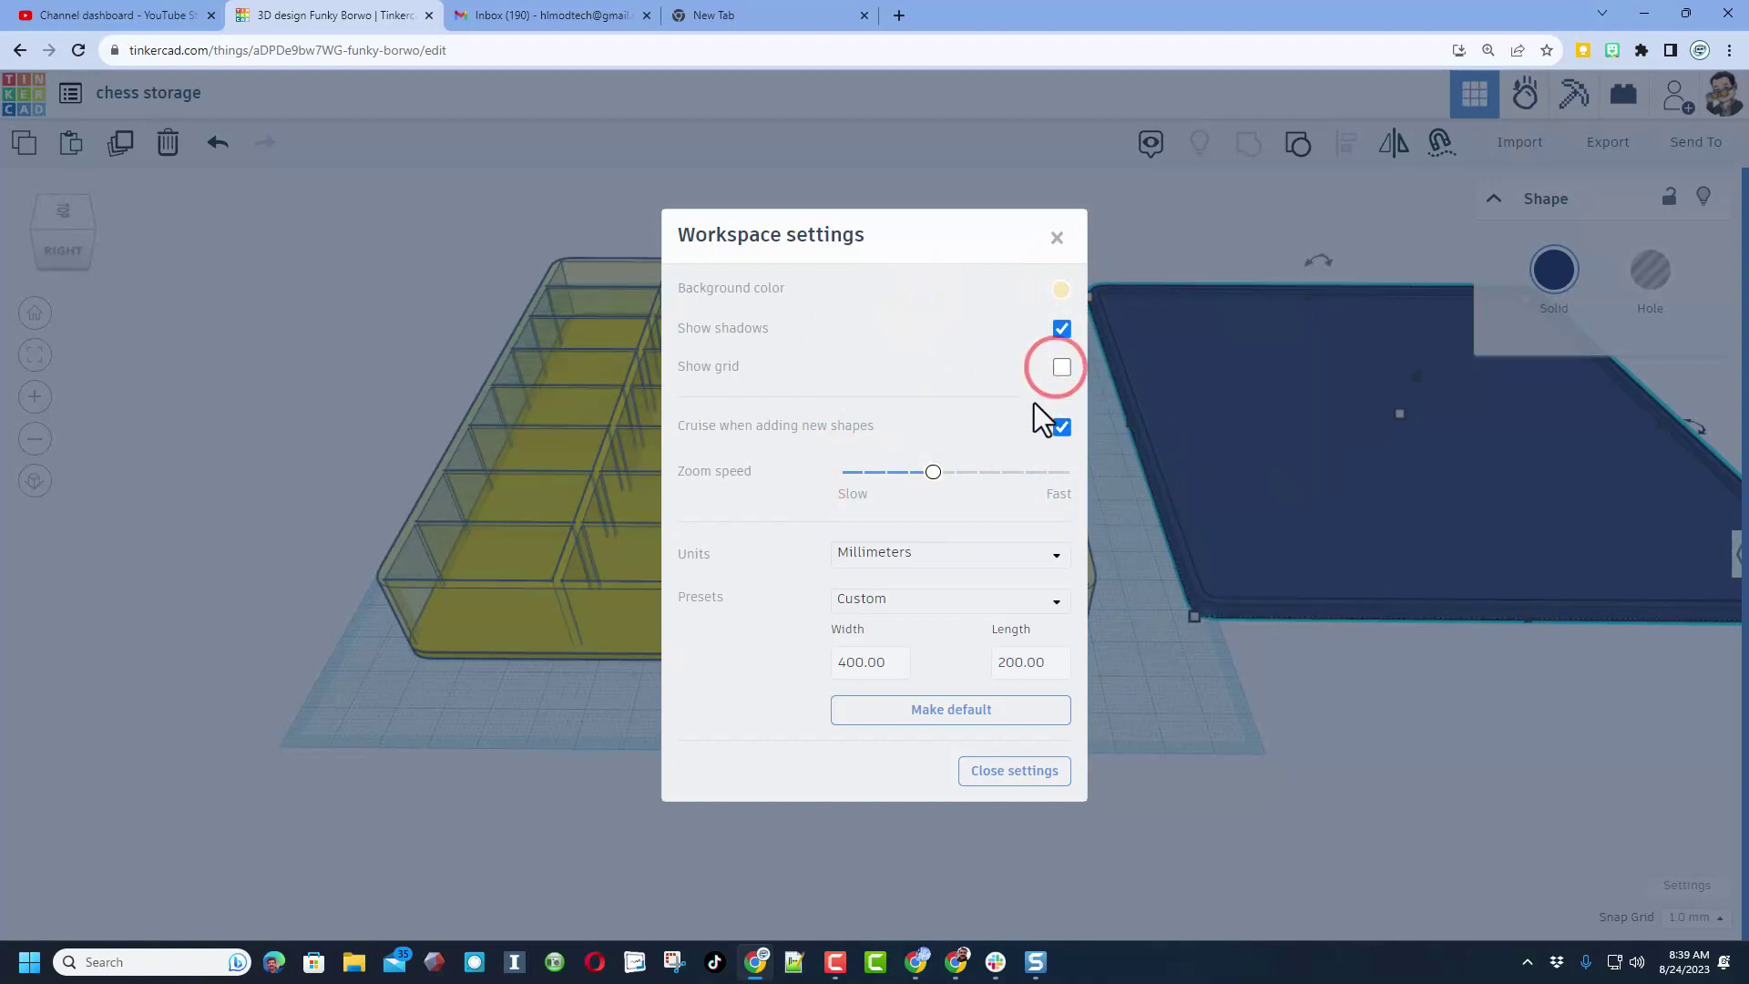
left_click(1025, 773)
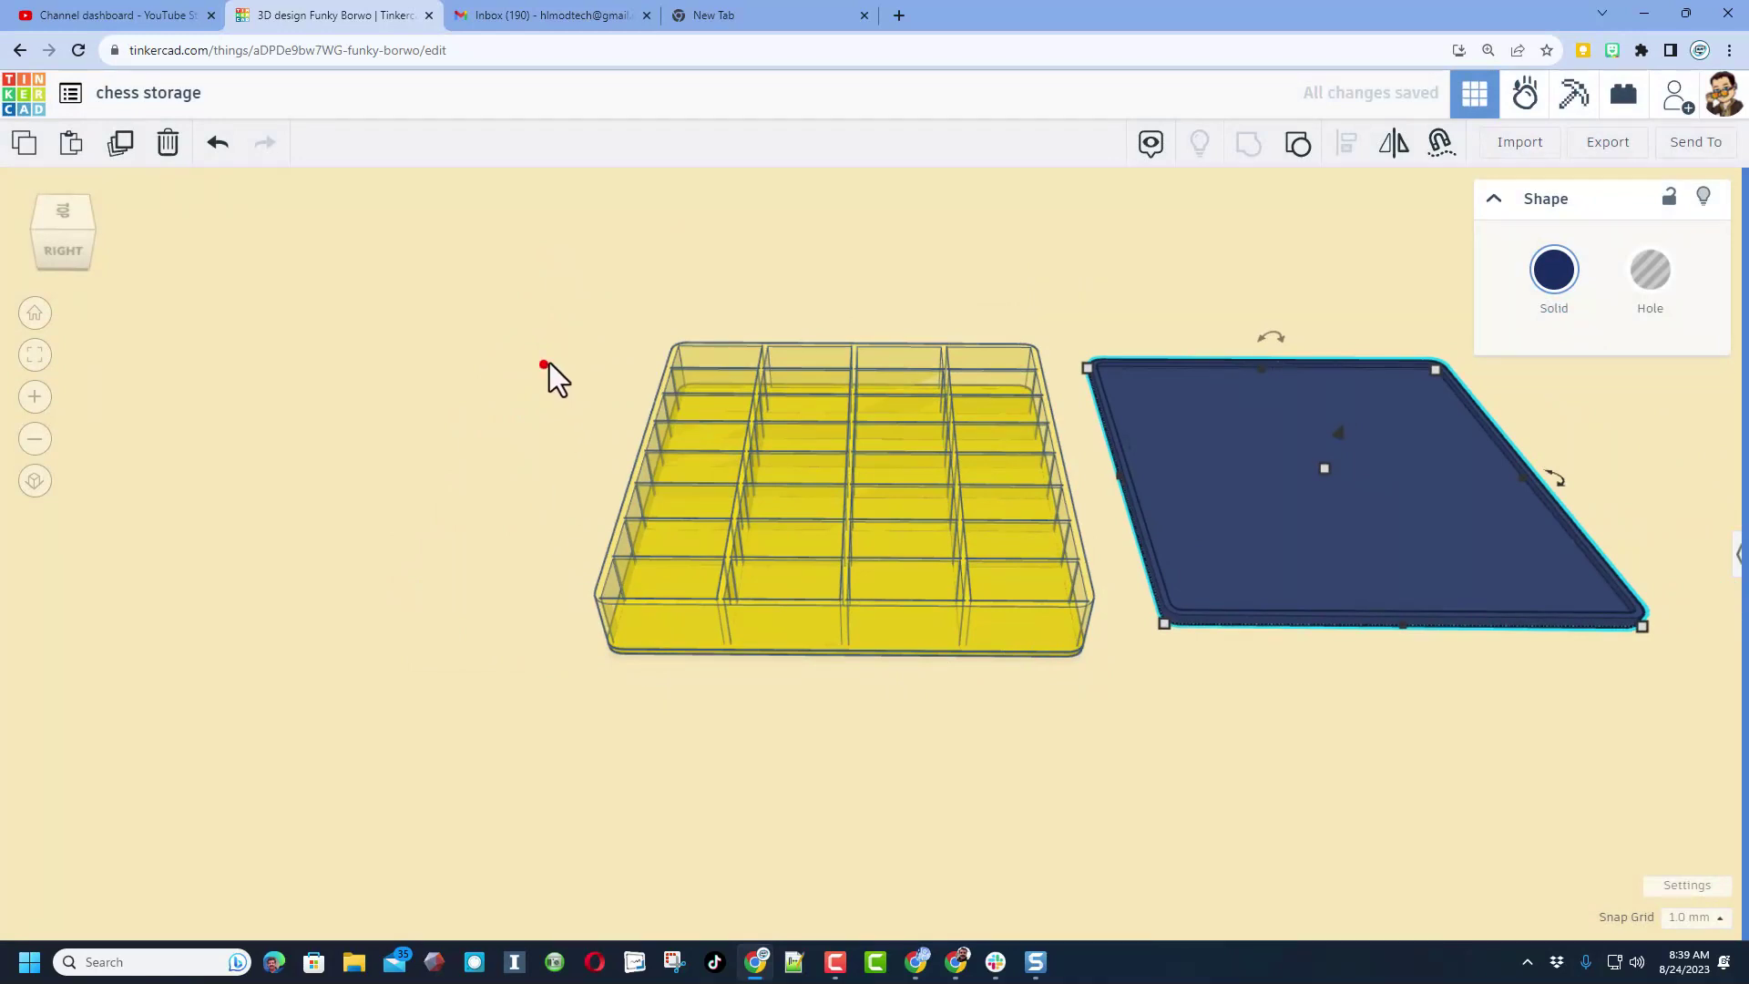
left_click(549, 363)
Make the yellow tray opaque, then reselect it and bring up the Export options
left_click(668, 386)
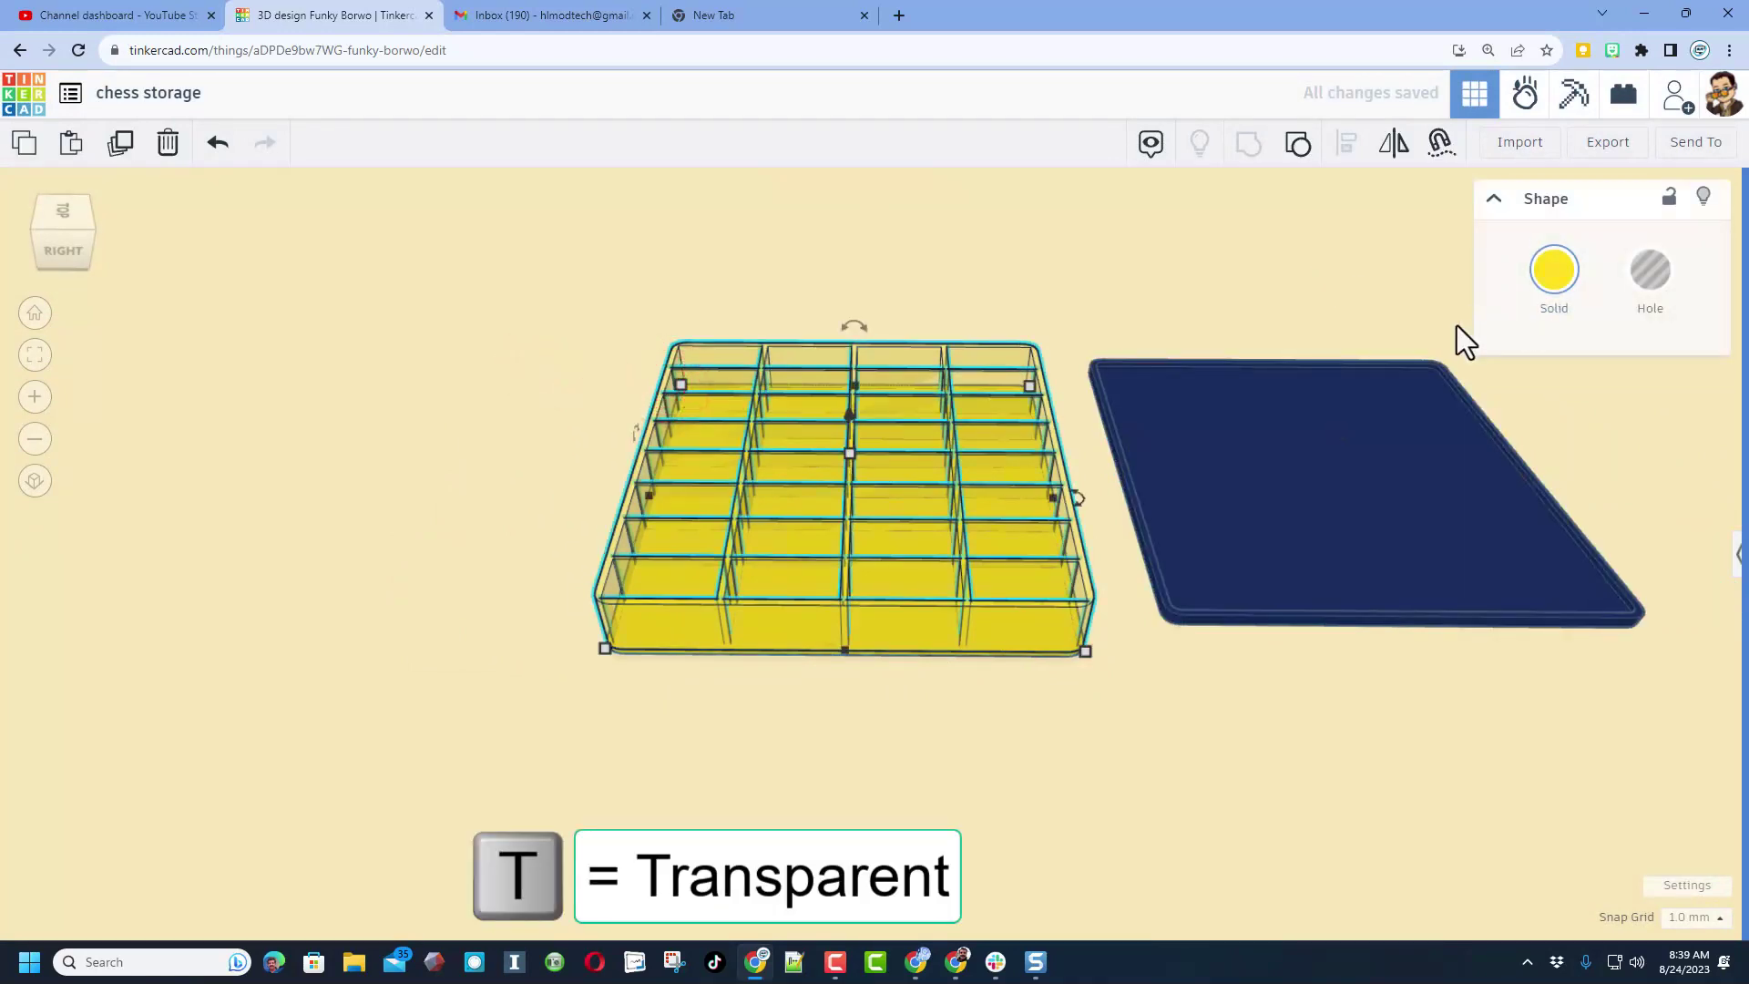
key("t")
left_click(335, 332)
right_click_drag(625, 499, 802, 751)
left_click(851, 658)
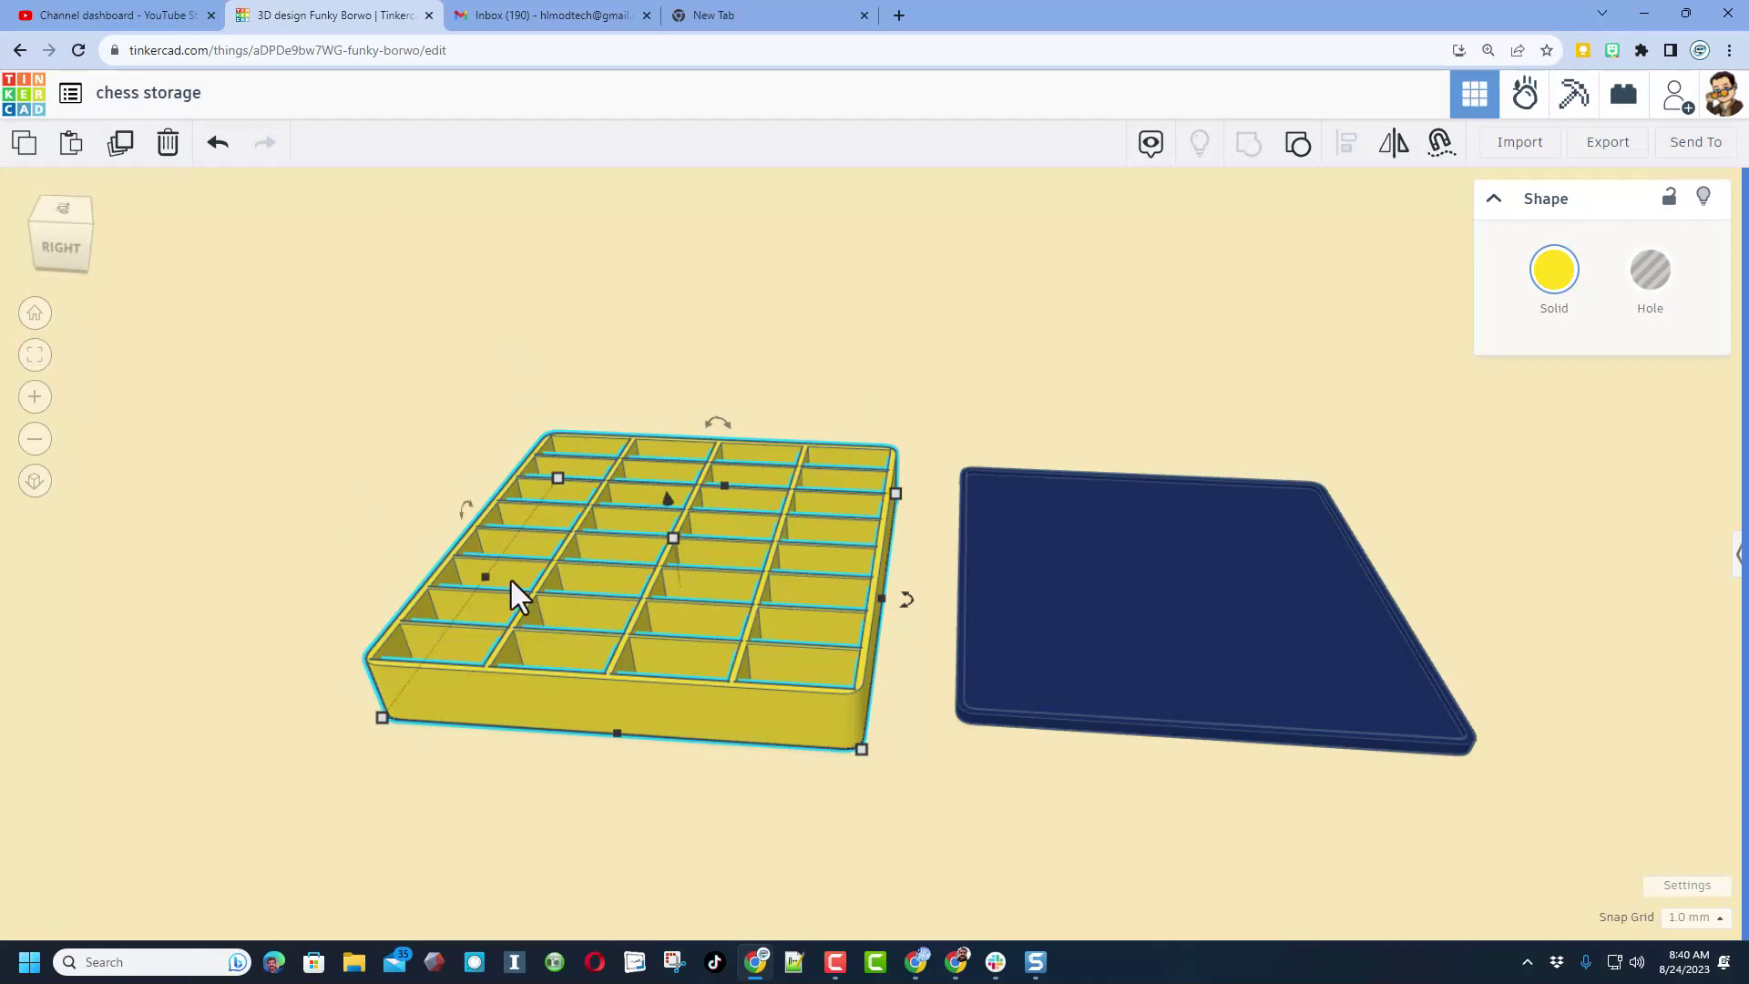
left_click(1594, 147)
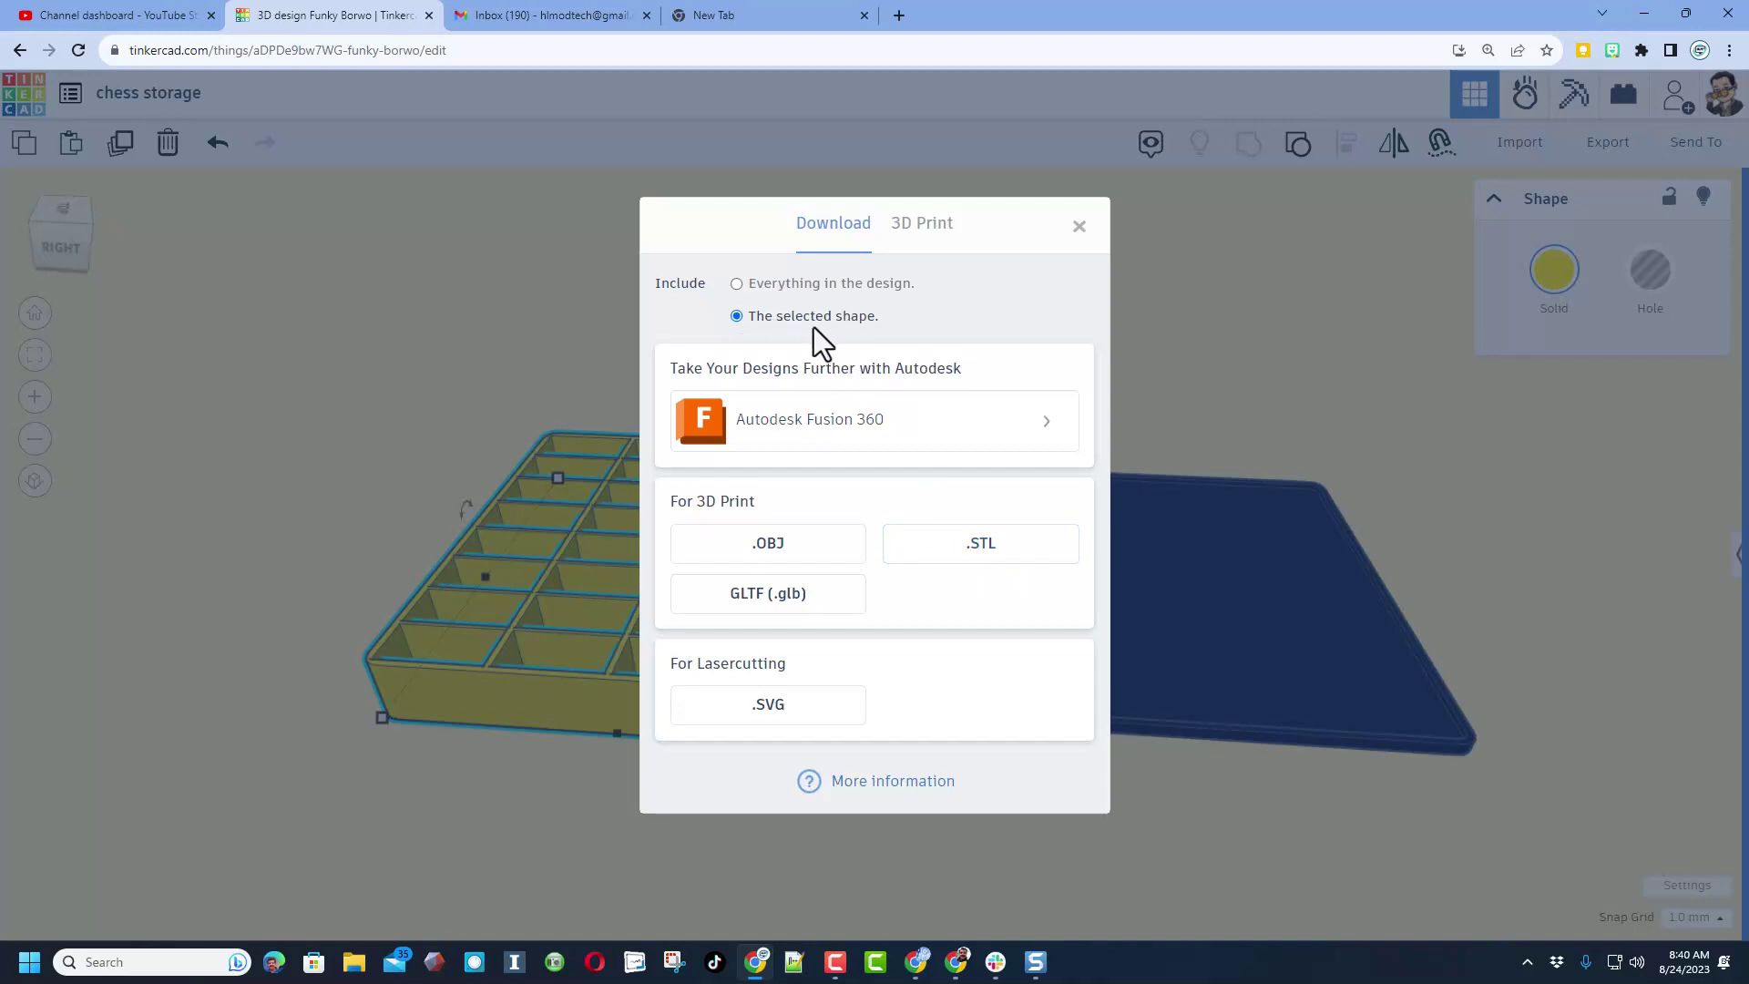
Export only the selected tray as 'chess storage bottom.stl'
left_click(738, 283)
left_click(737, 319)
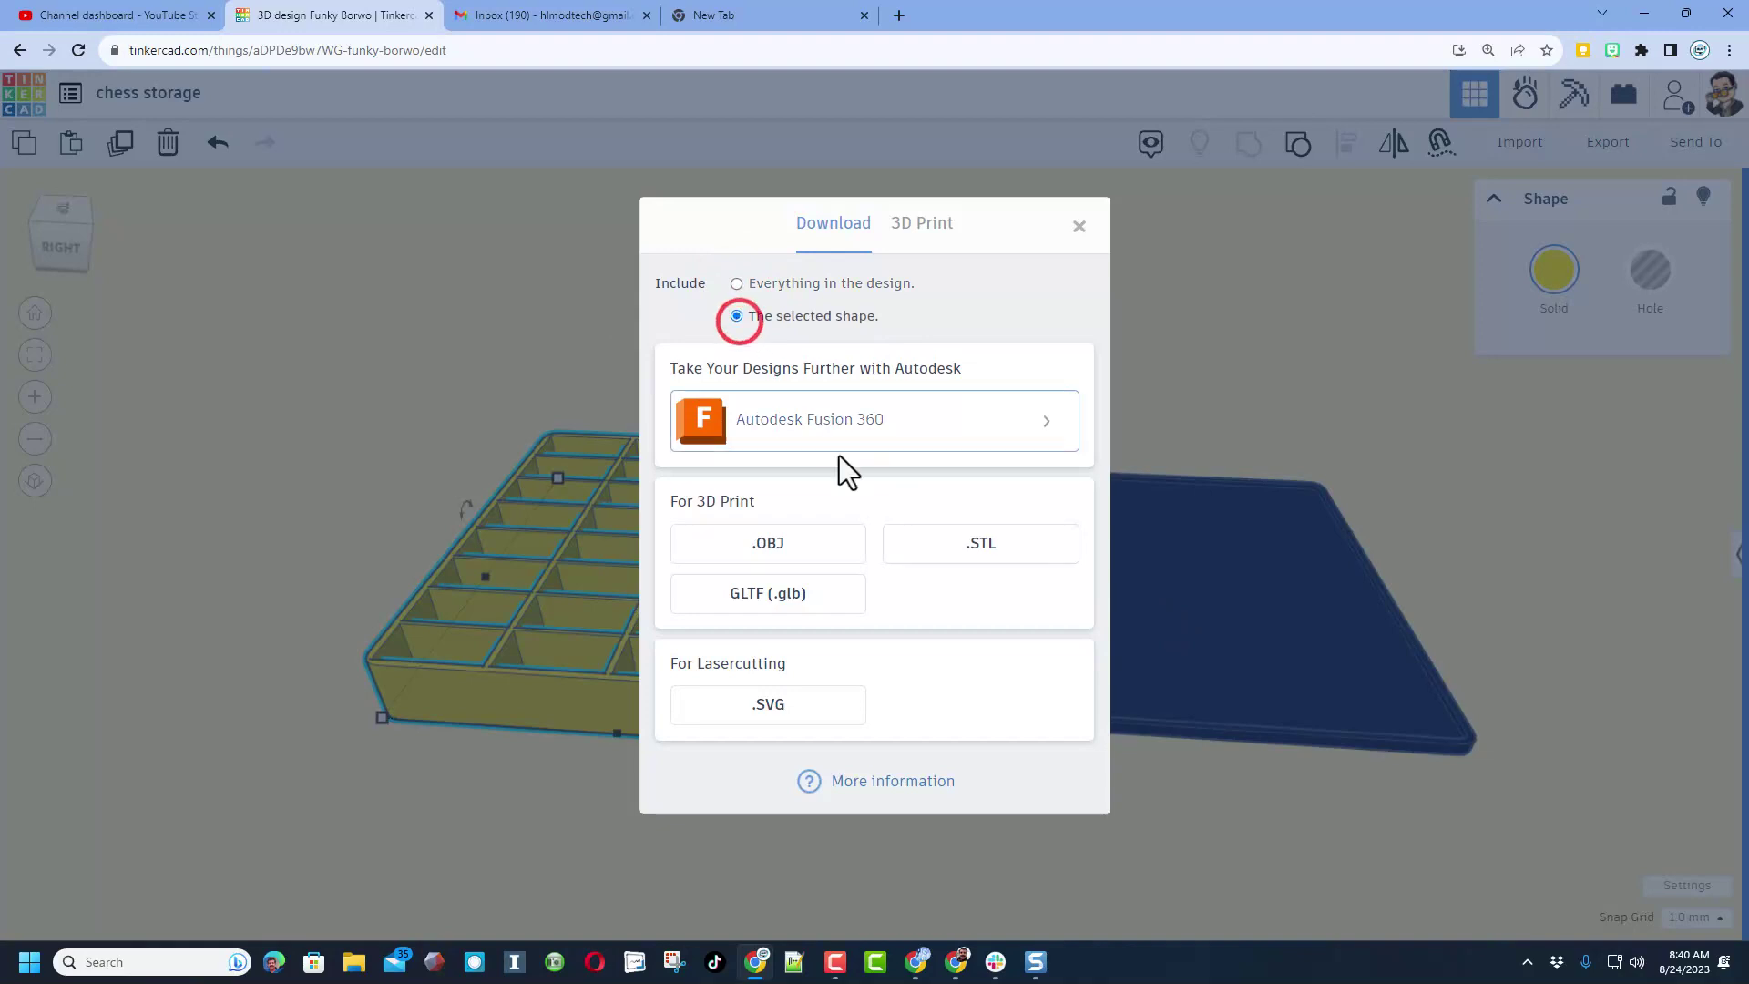
left_click(997, 567)
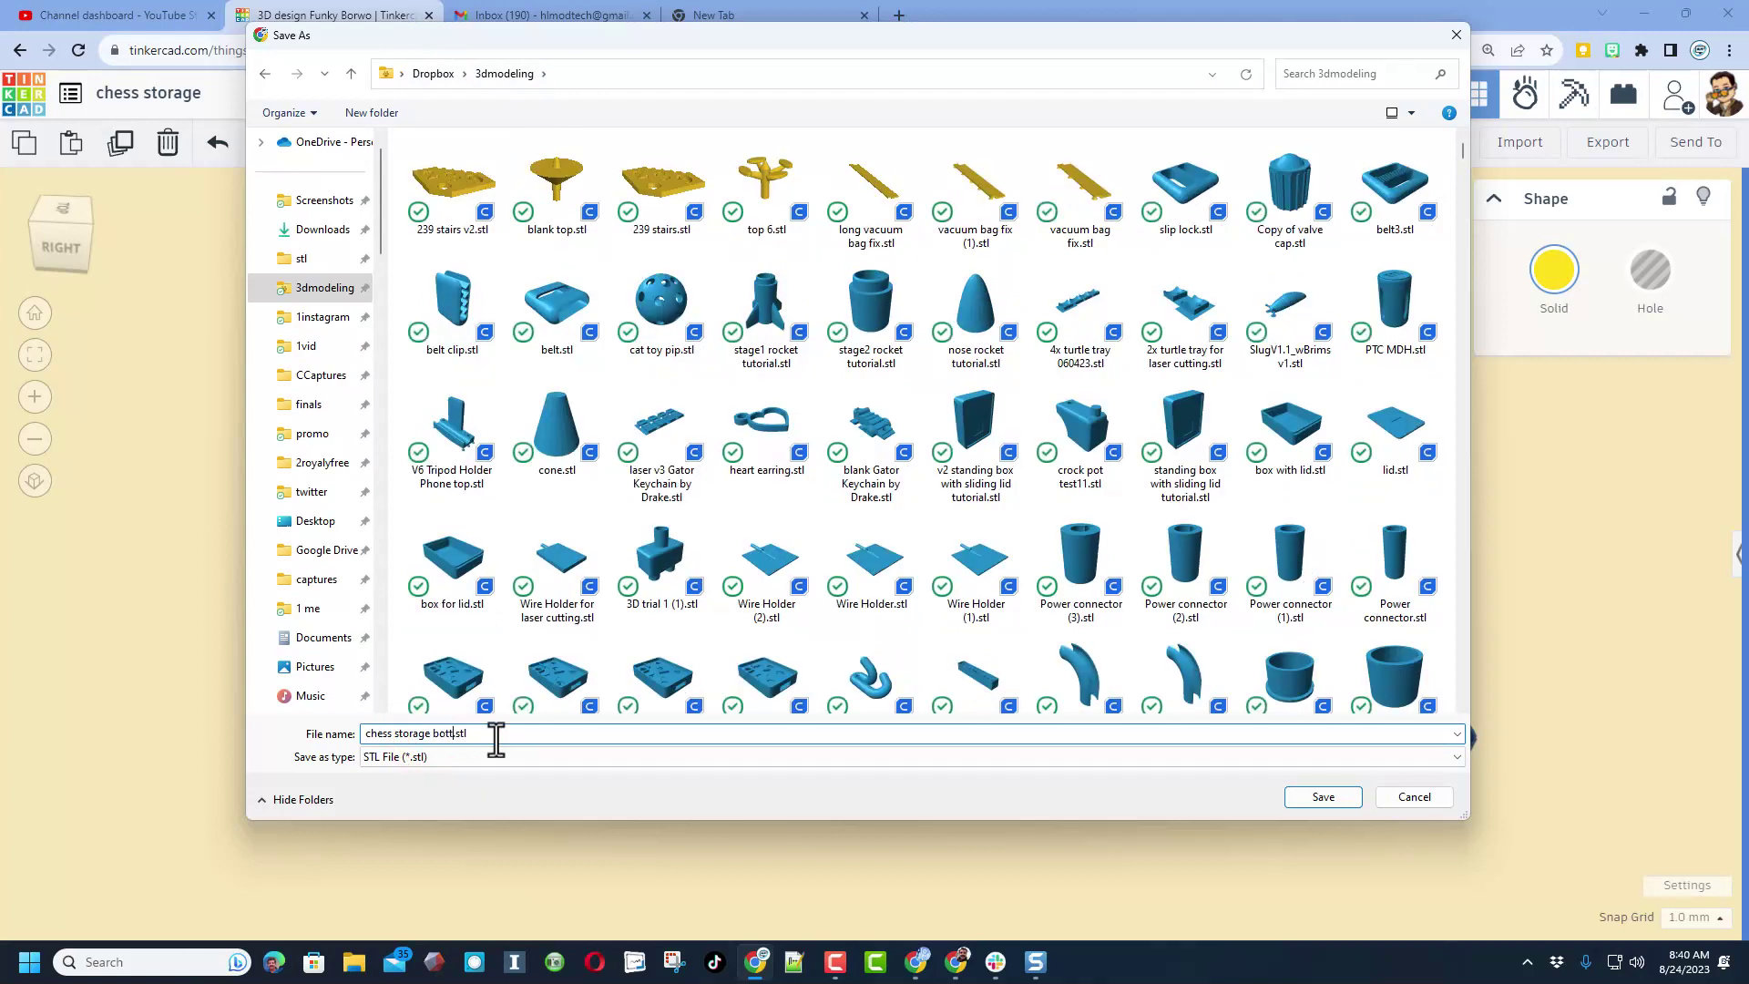
left_click(1334, 804)
Export the navy lid as an STL file as well
left_click(1235, 696)
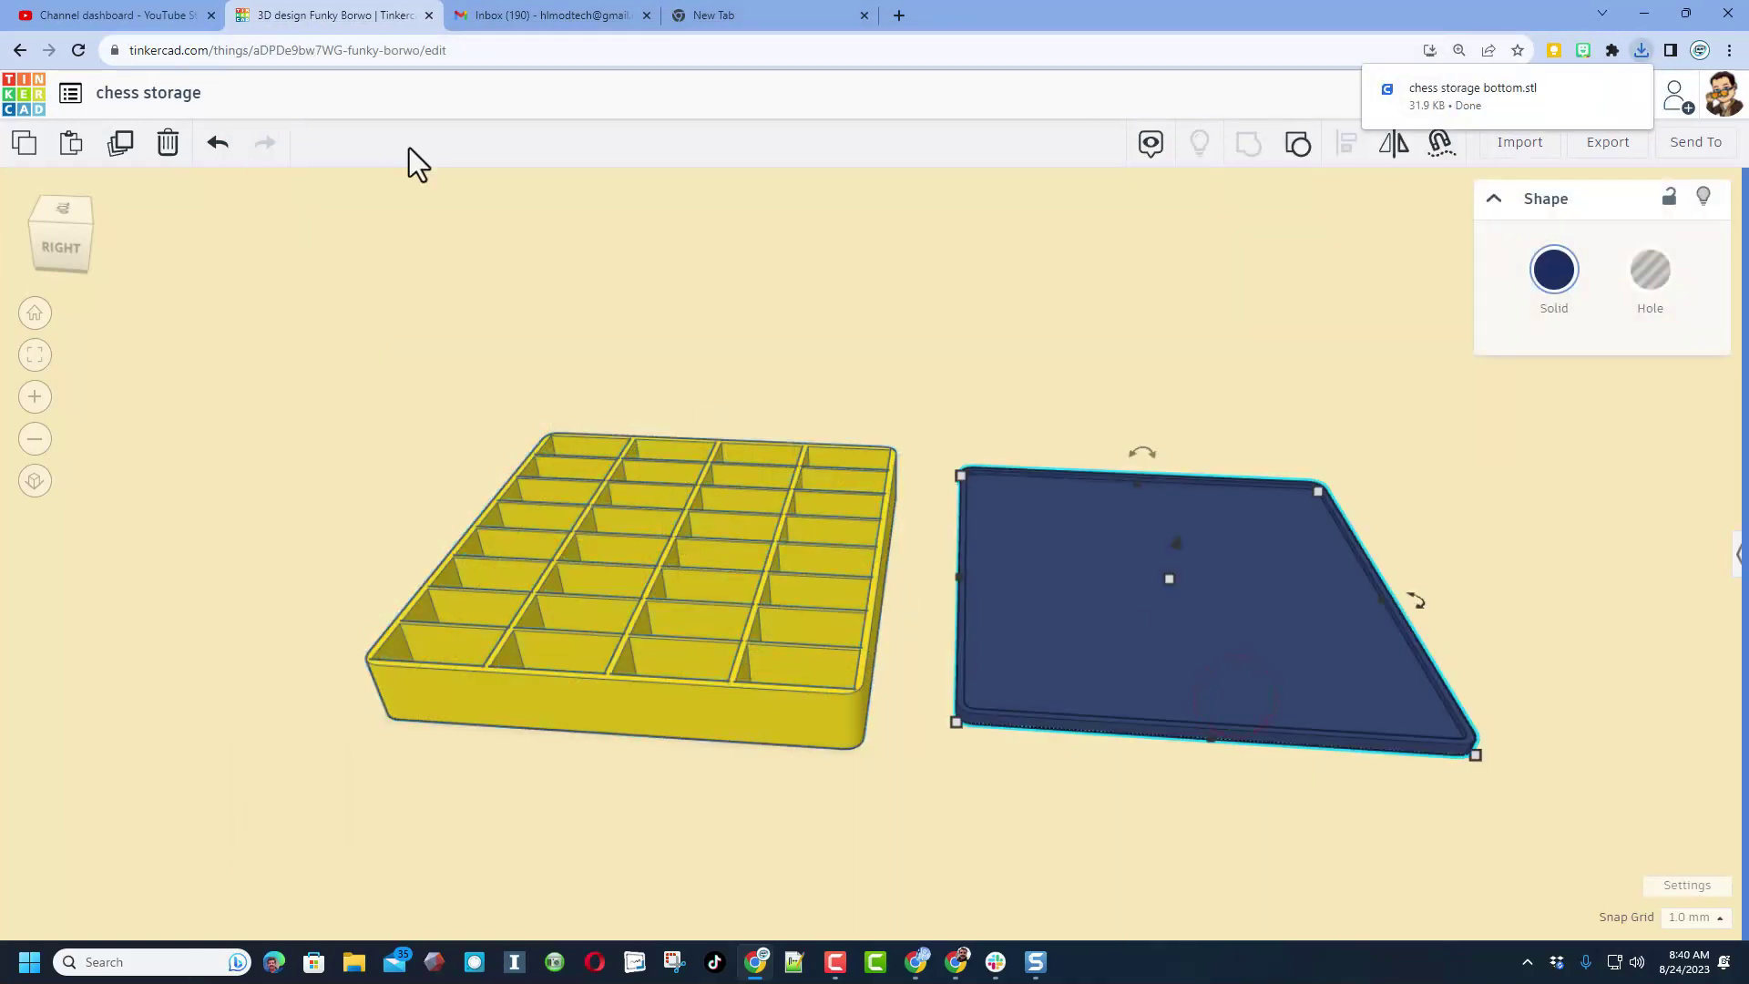
left_click(1595, 146)
left_click(973, 539)
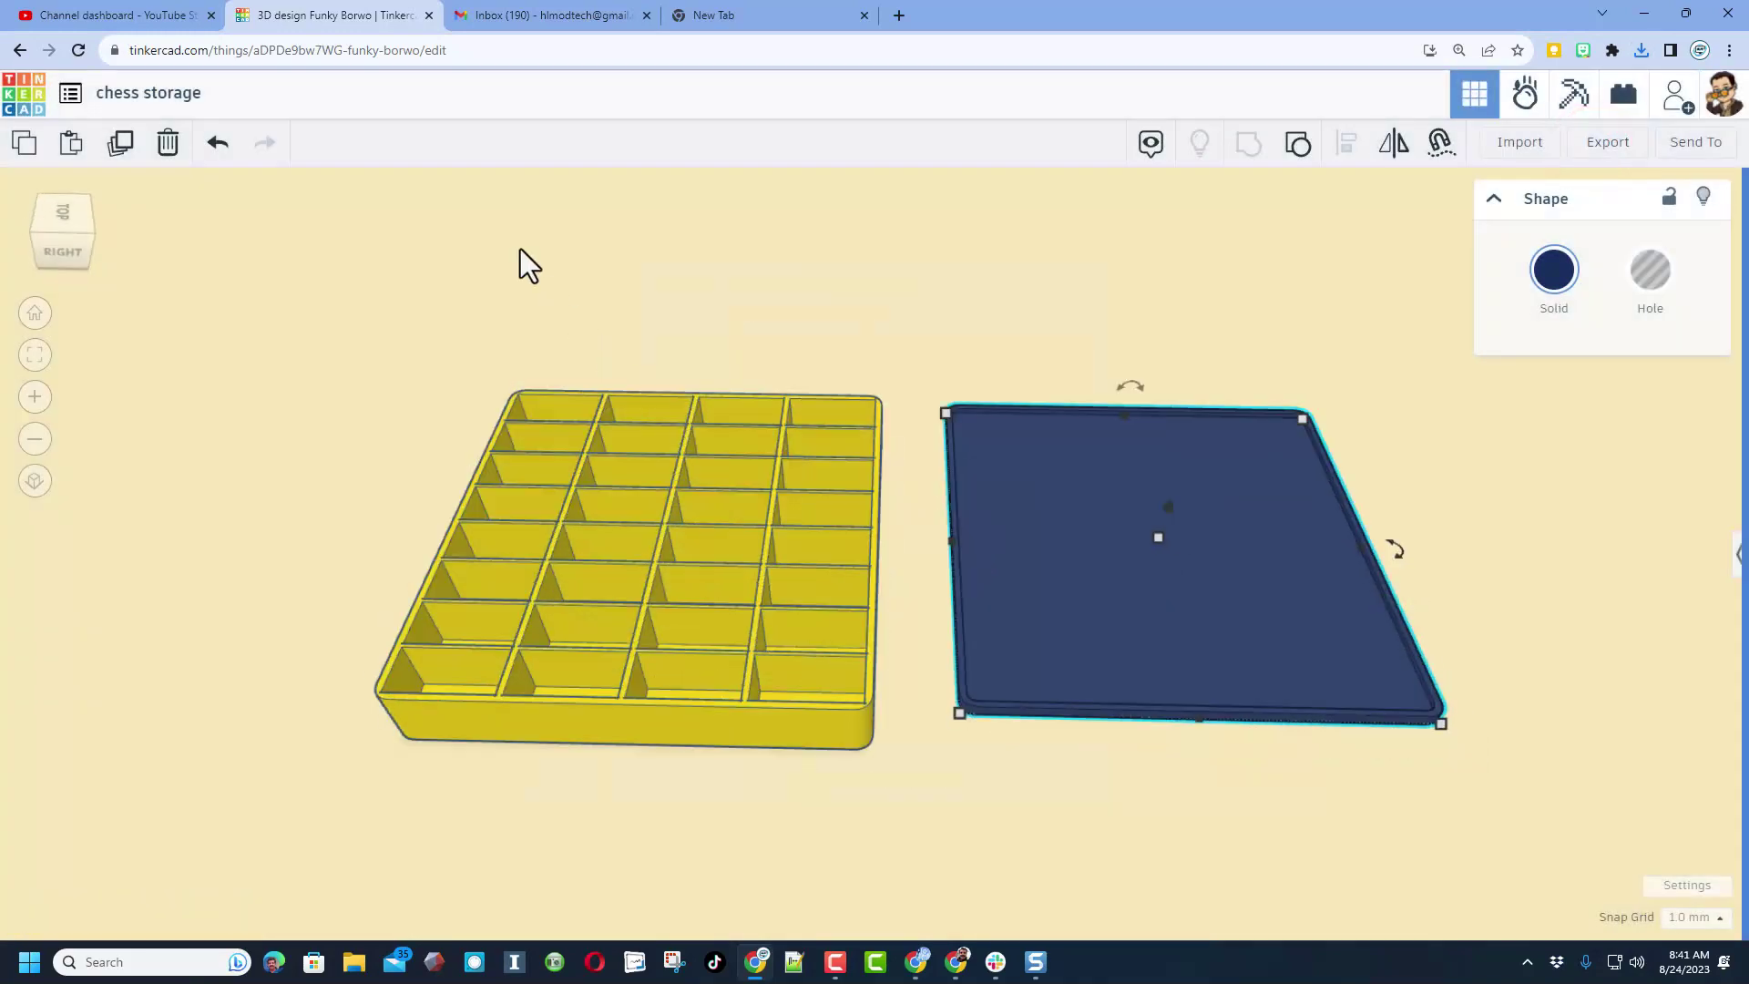
mouse_move(517, 249)
right_mouse_down()
mouse_move(573, 319)
mouse_move(533, 271)
right_mouse_up()
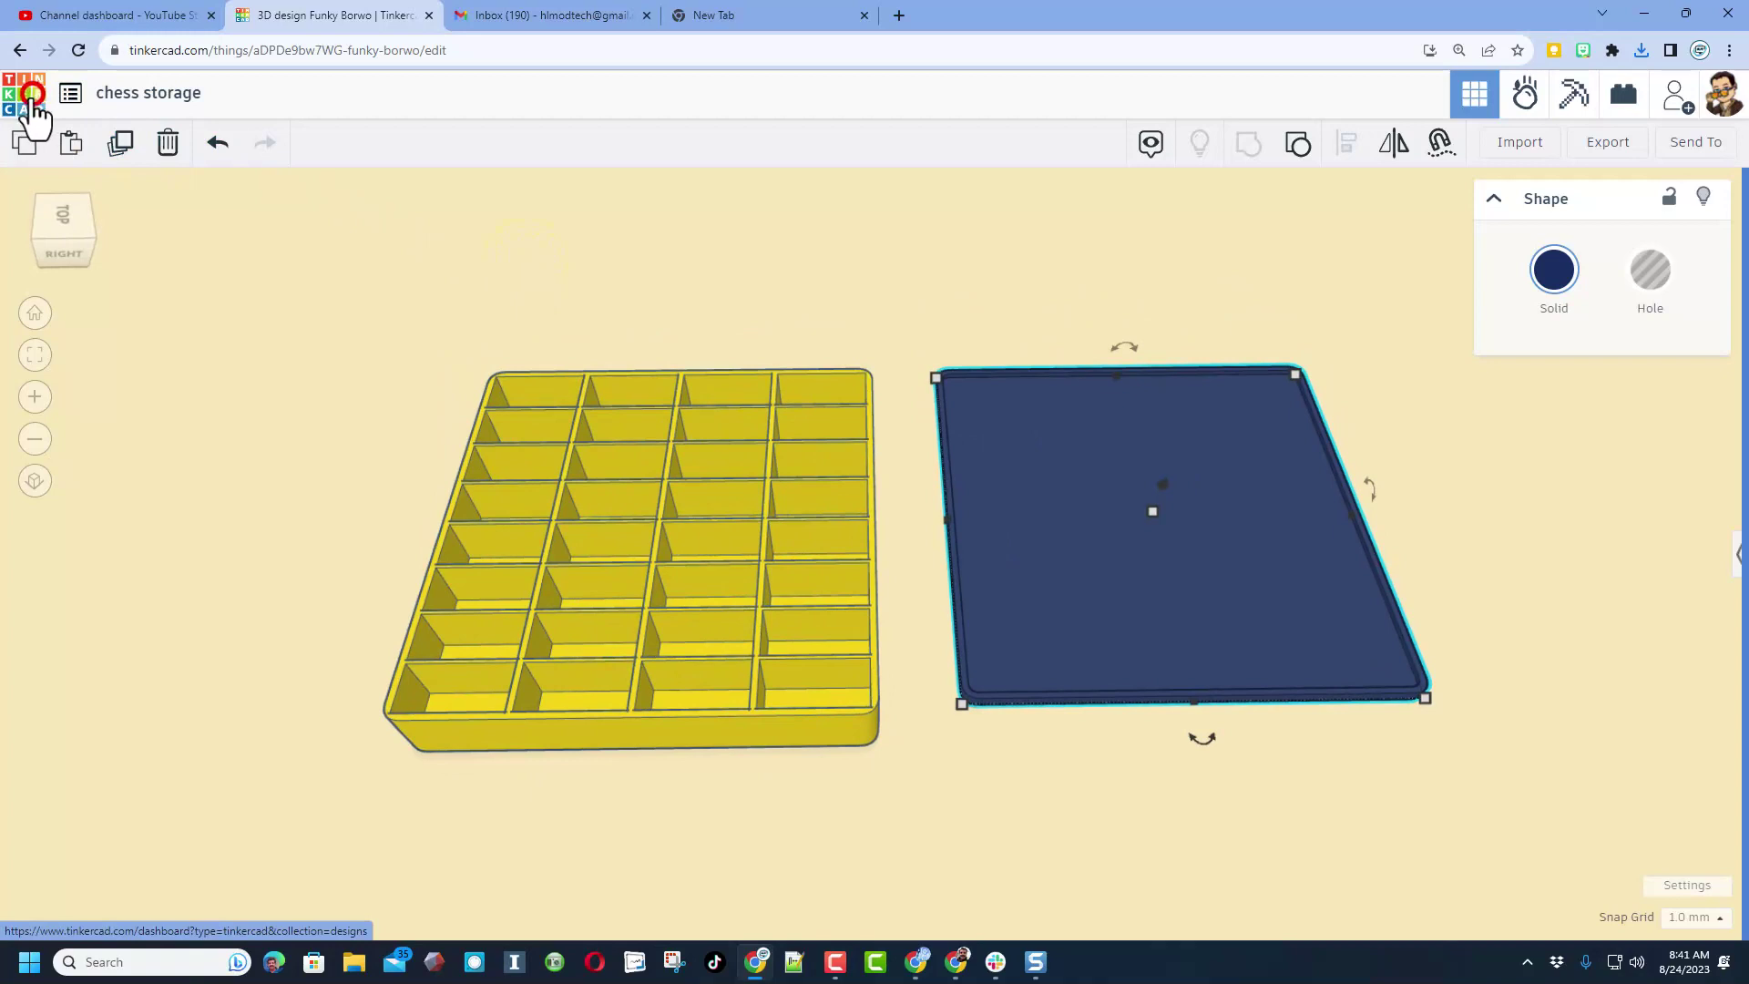
Open the chess storage design's properties and add the chess storage and storage box tags
left_click(32, 100)
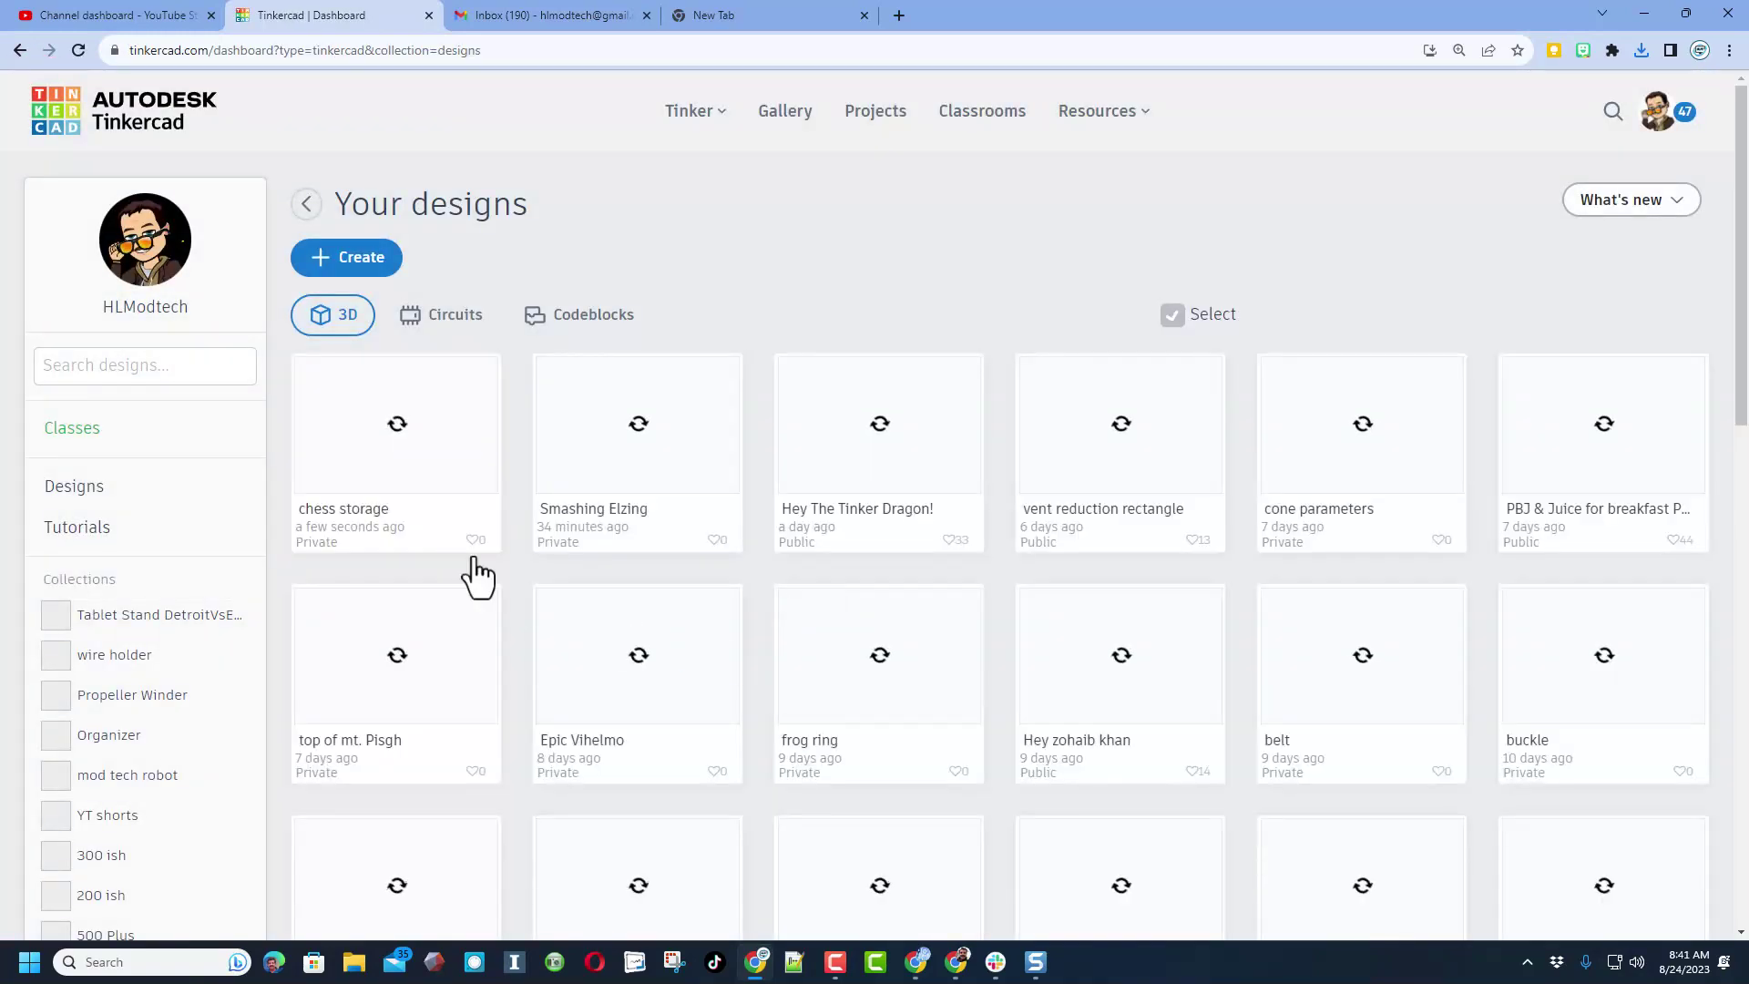
mouse_move(308, 430)
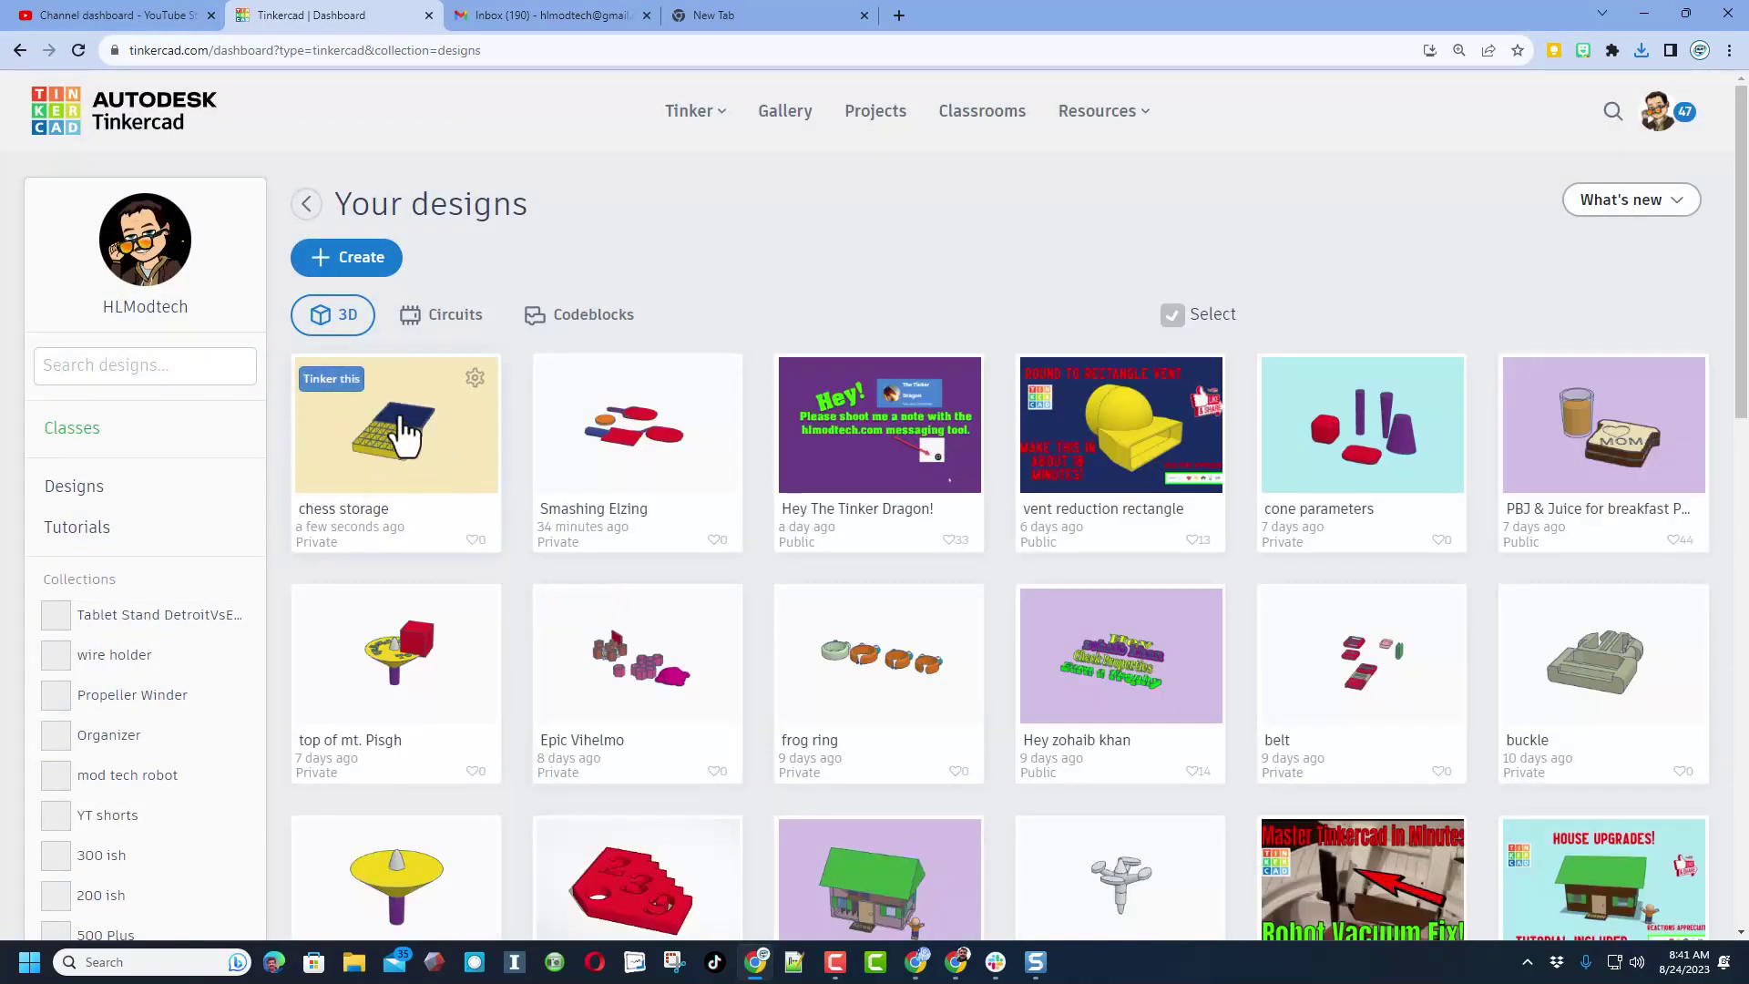
left_click(476, 378)
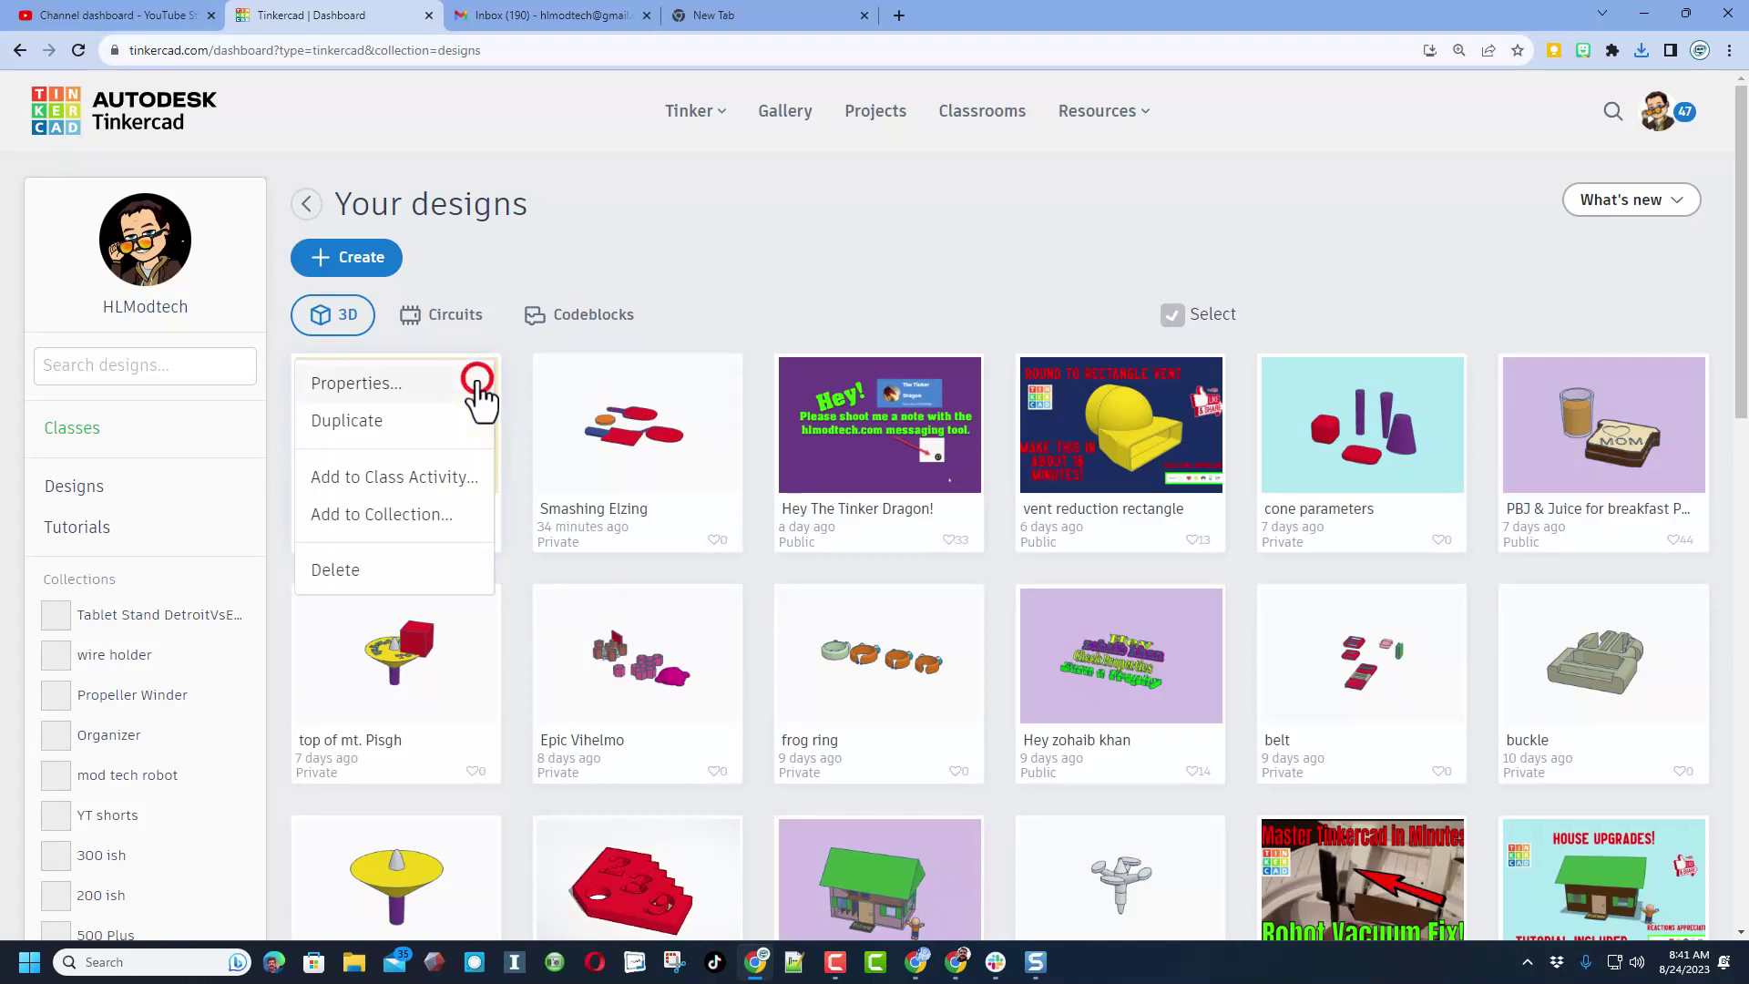
left_click(446, 378)
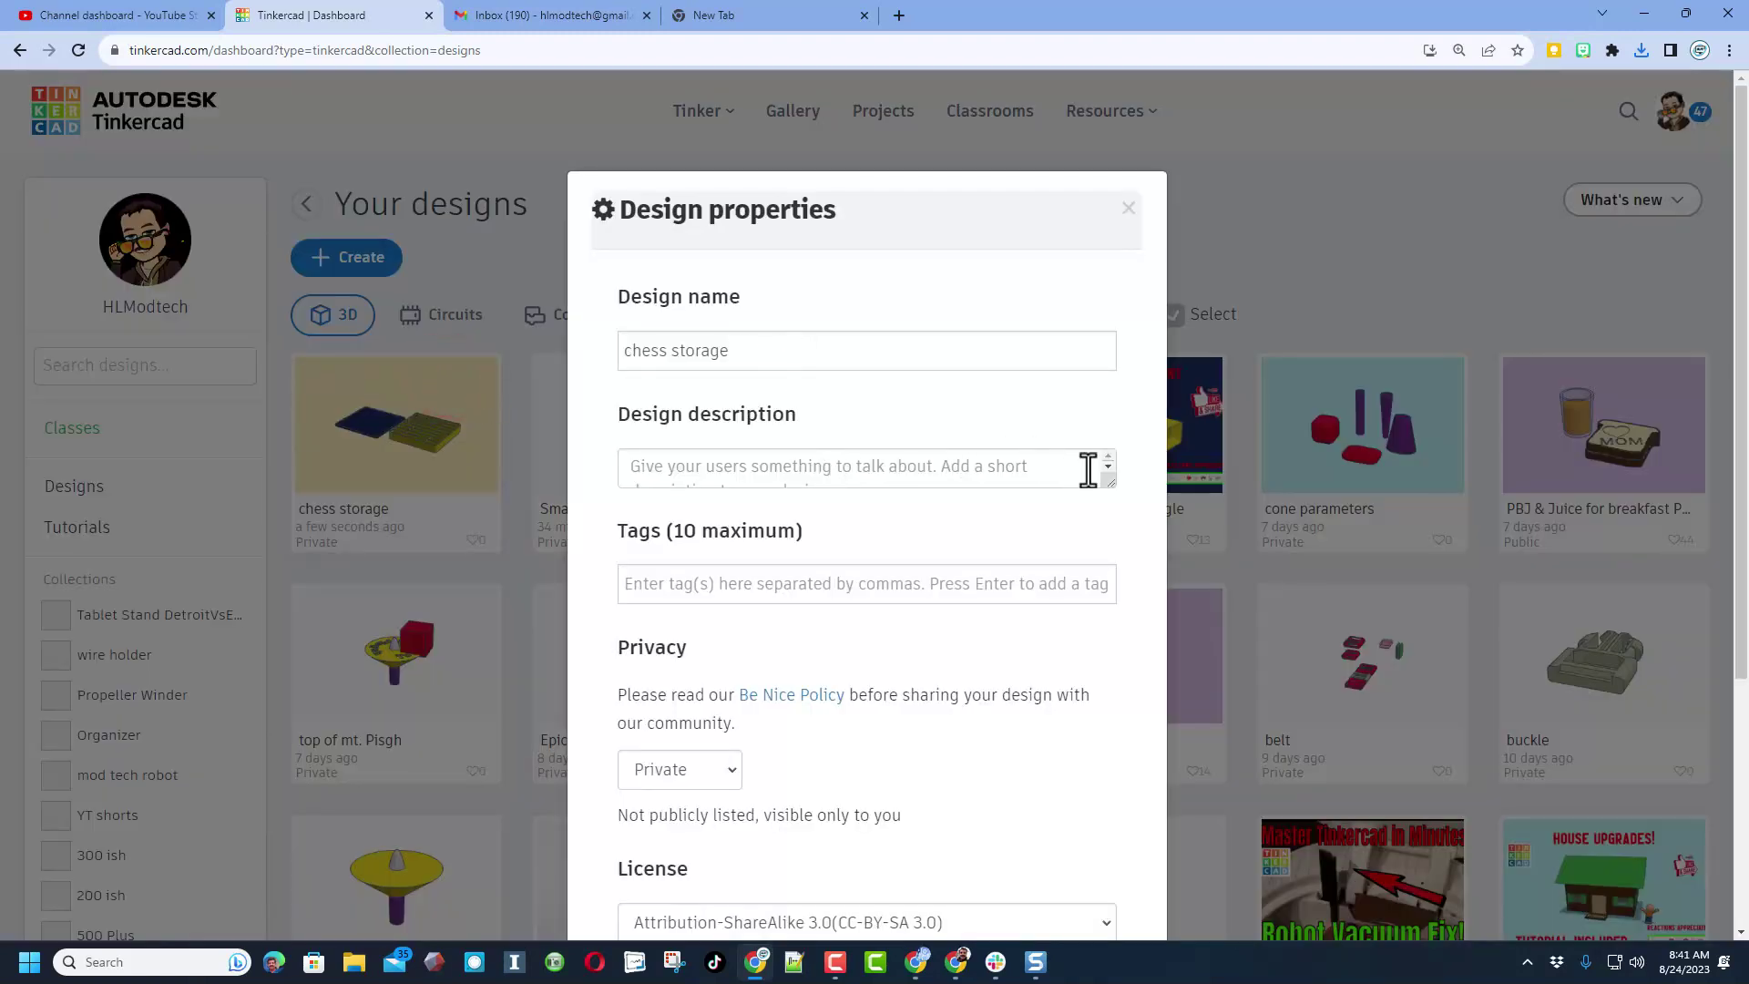
left_click_drag(1111, 487, 1098, 648)
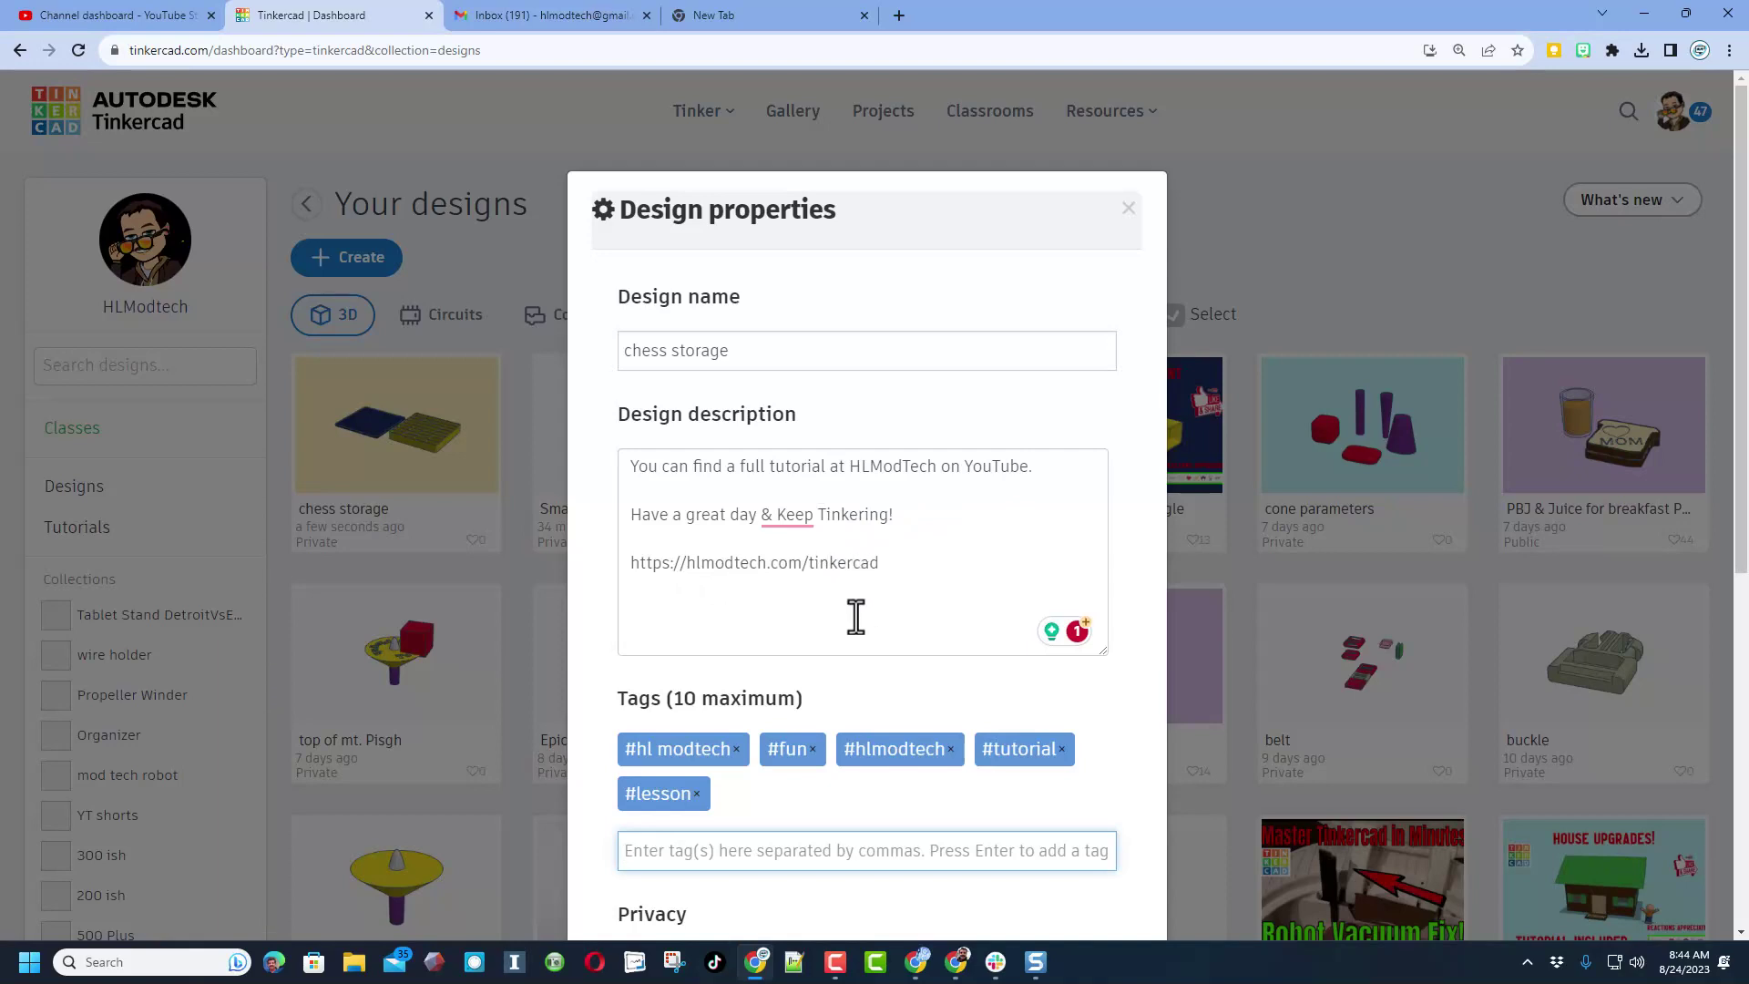
scroll(891, 654, "down", 2)
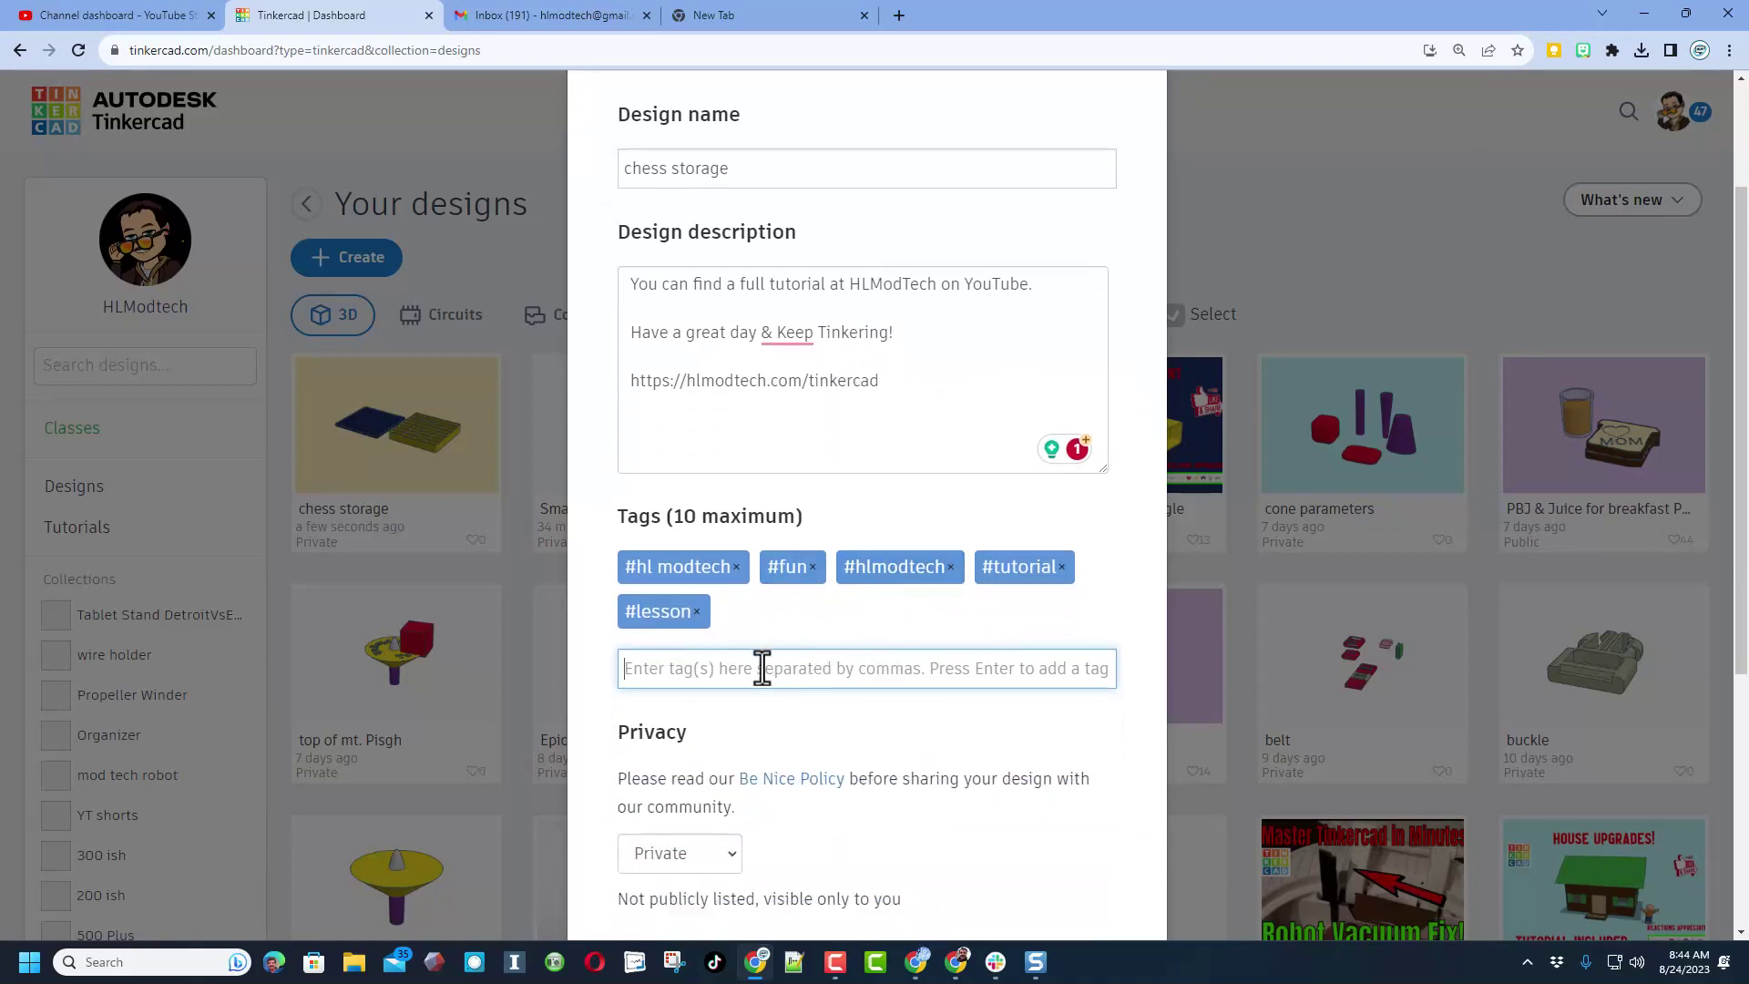
type("chess storage, storage box")
key("Return")
scroll(747, 615, "down", 1)
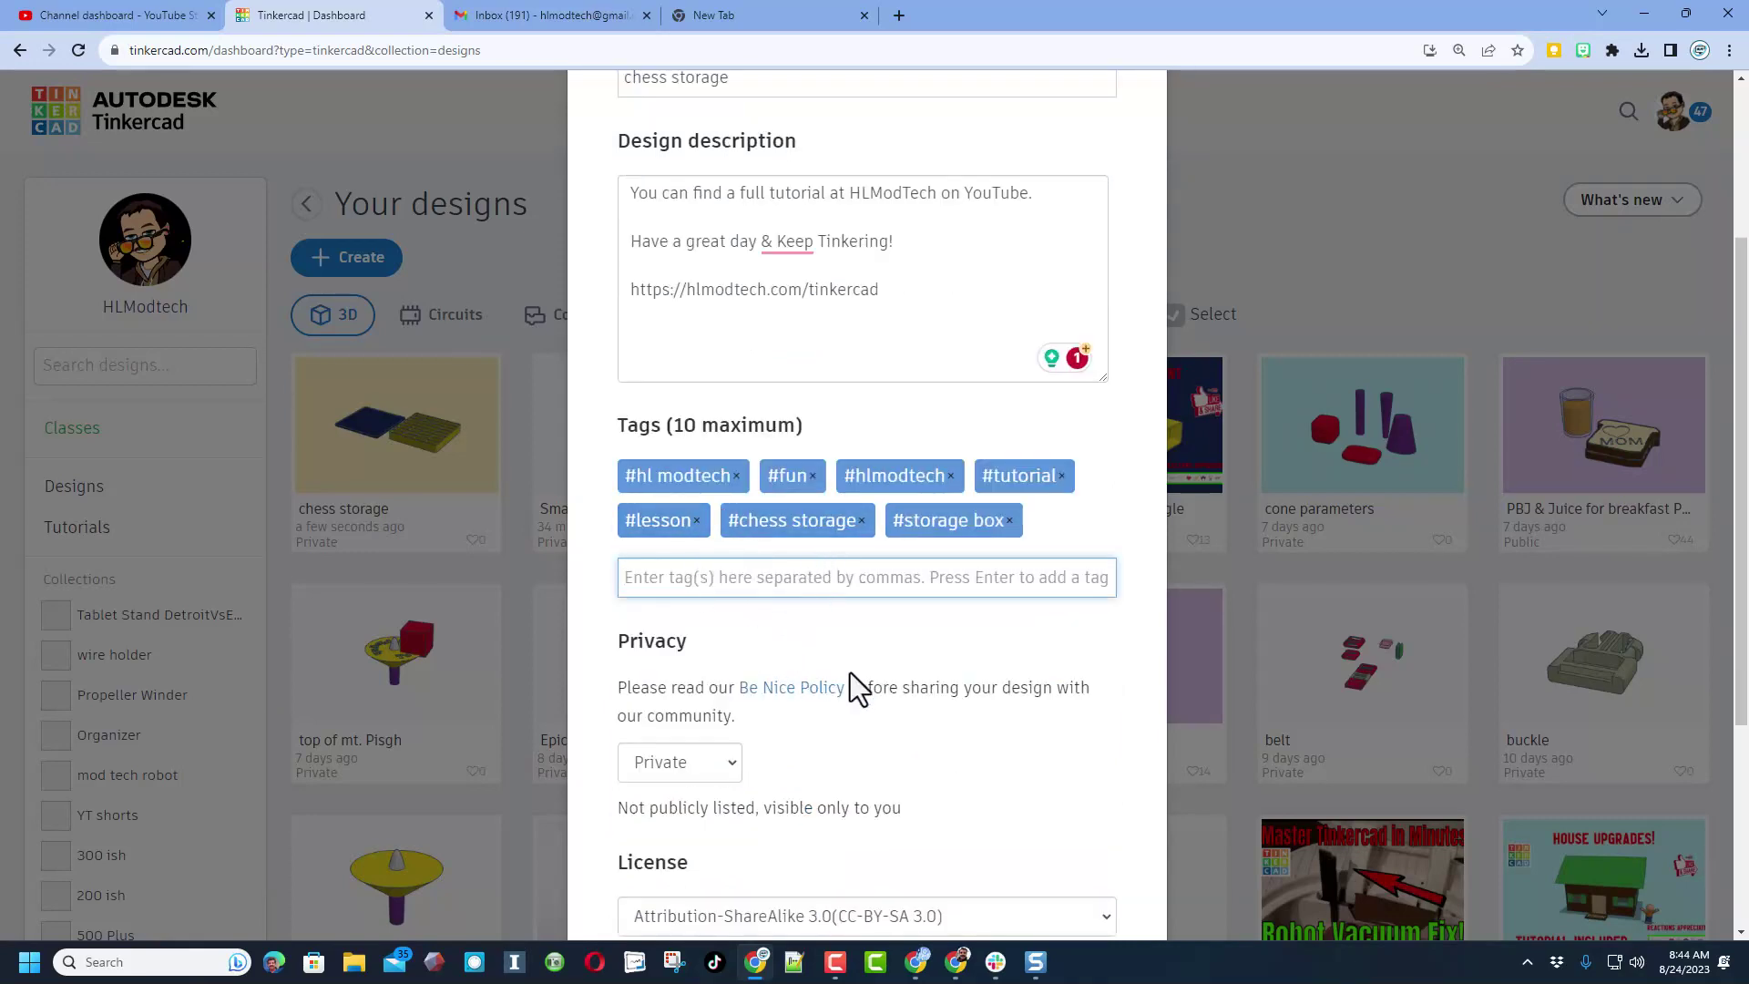
scroll(854, 675, "down", 2)
Make the design Public under the Attribution-NoDerivs 3.0 licence, pass the reCAPTCHA, and save
left_click(700, 581)
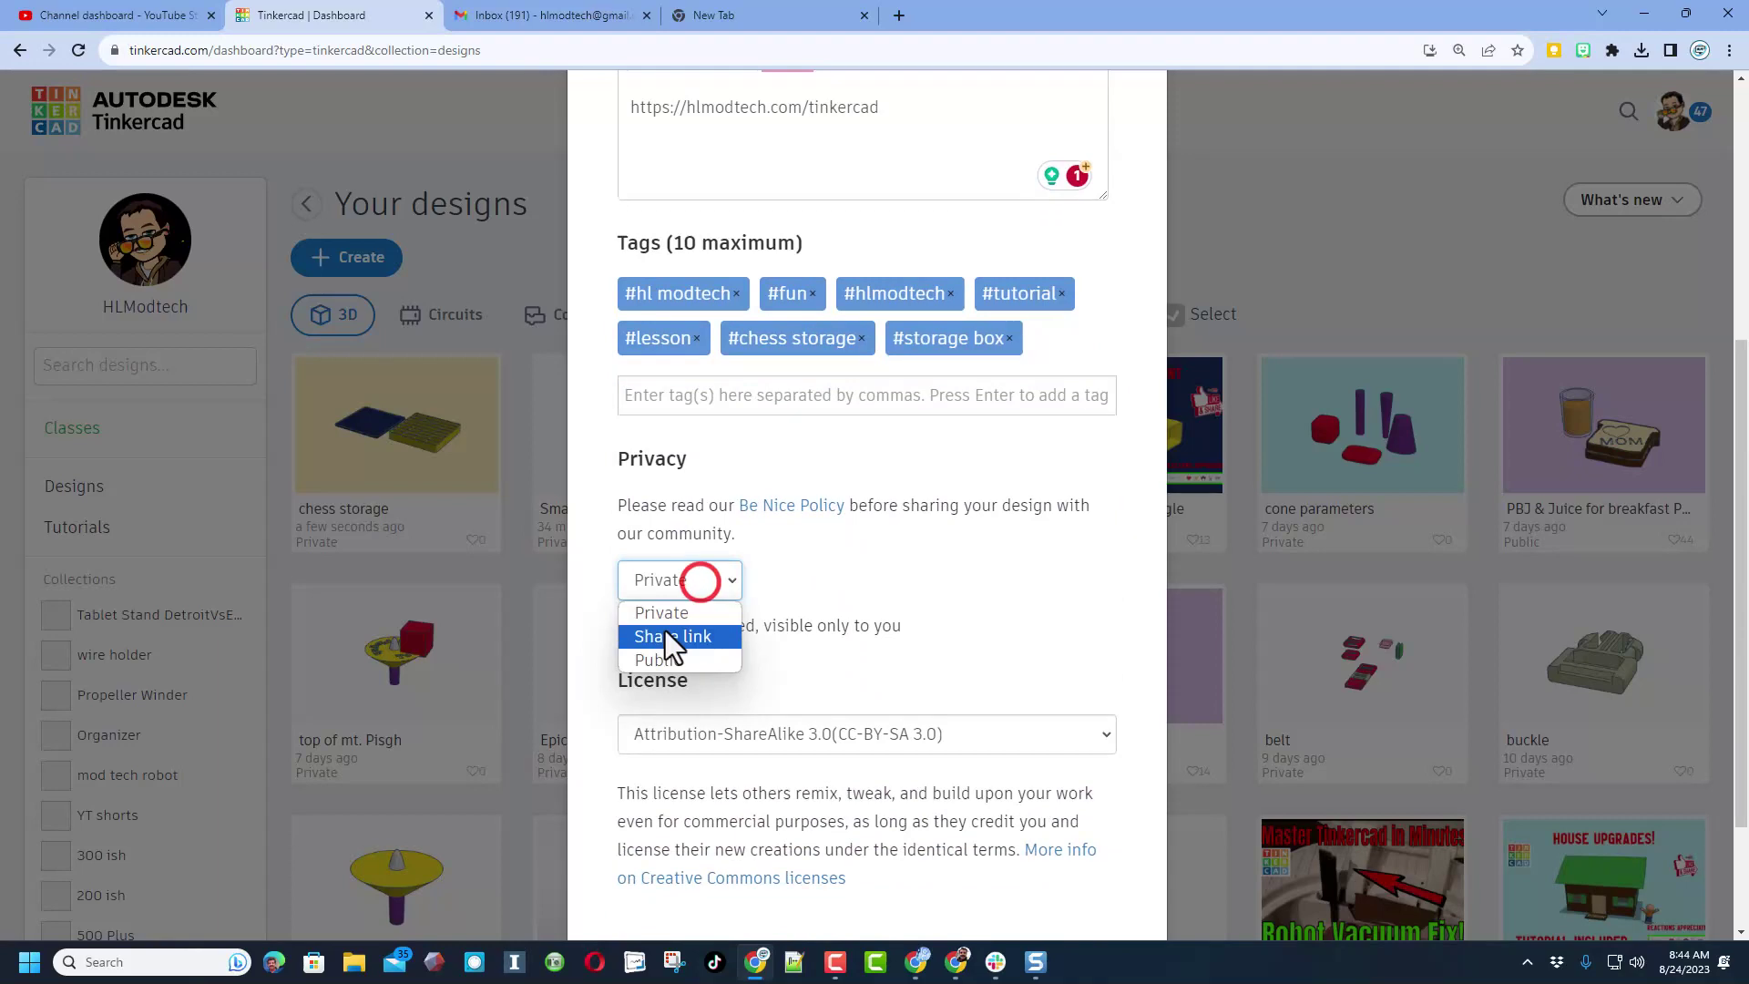
left_click(671, 662)
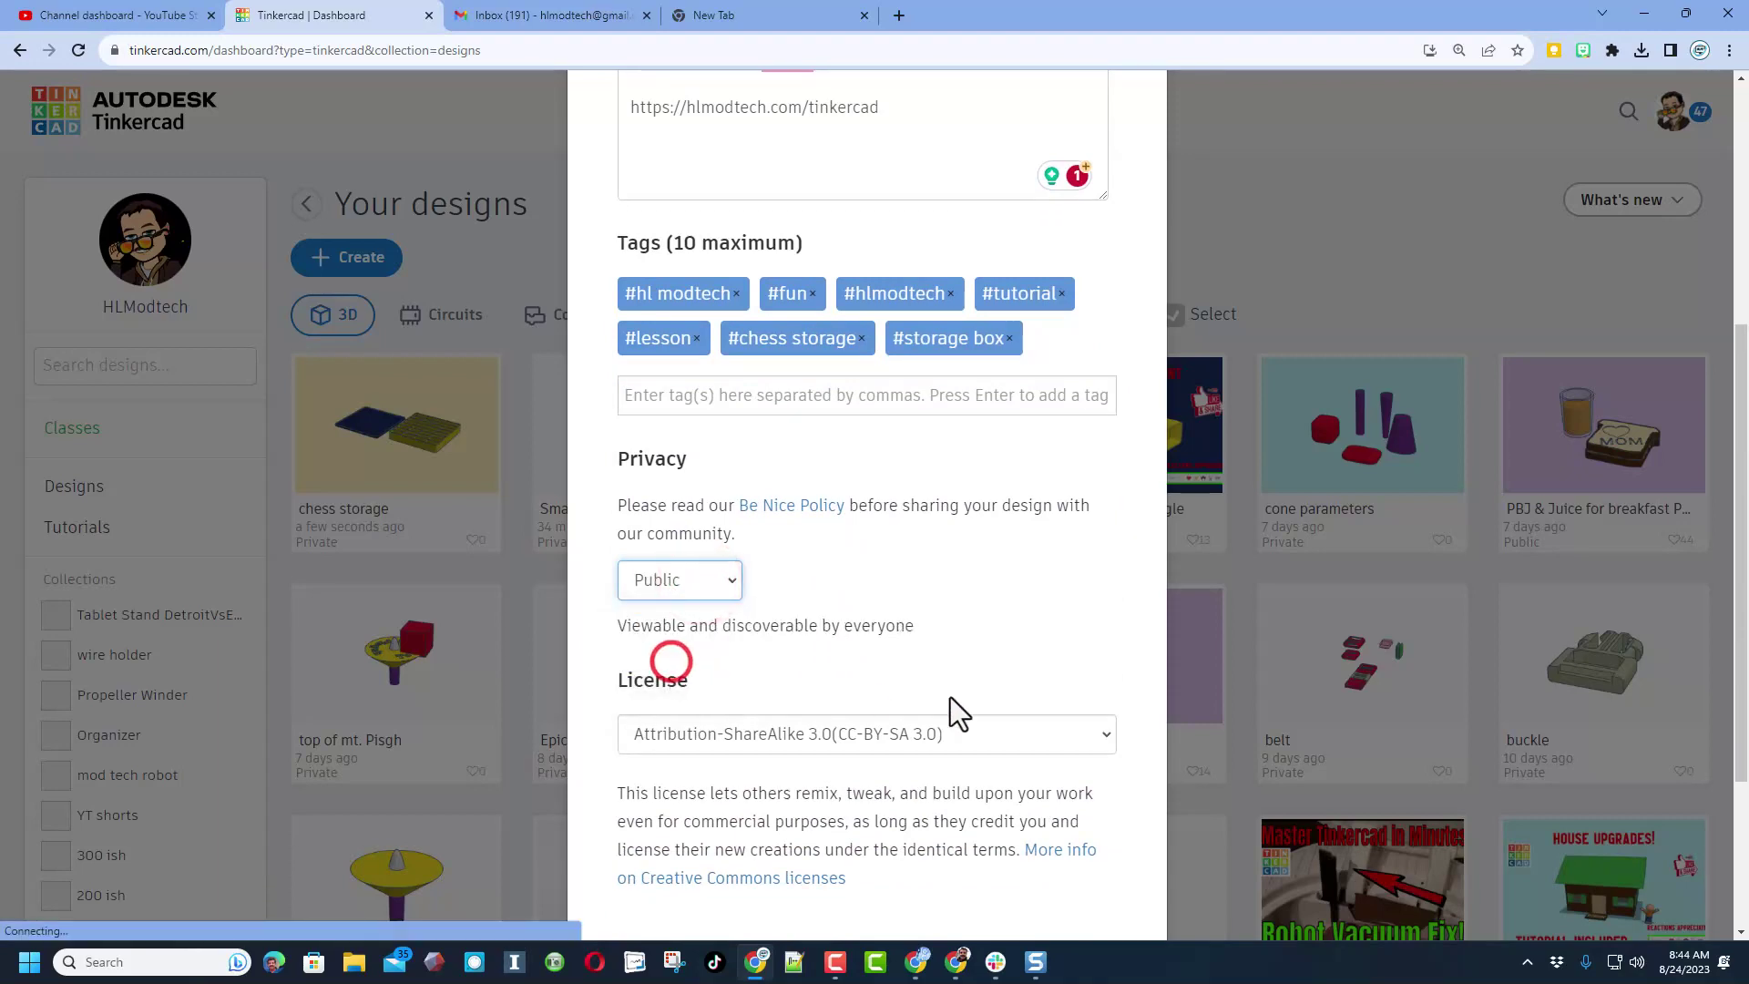
left_click(831, 740)
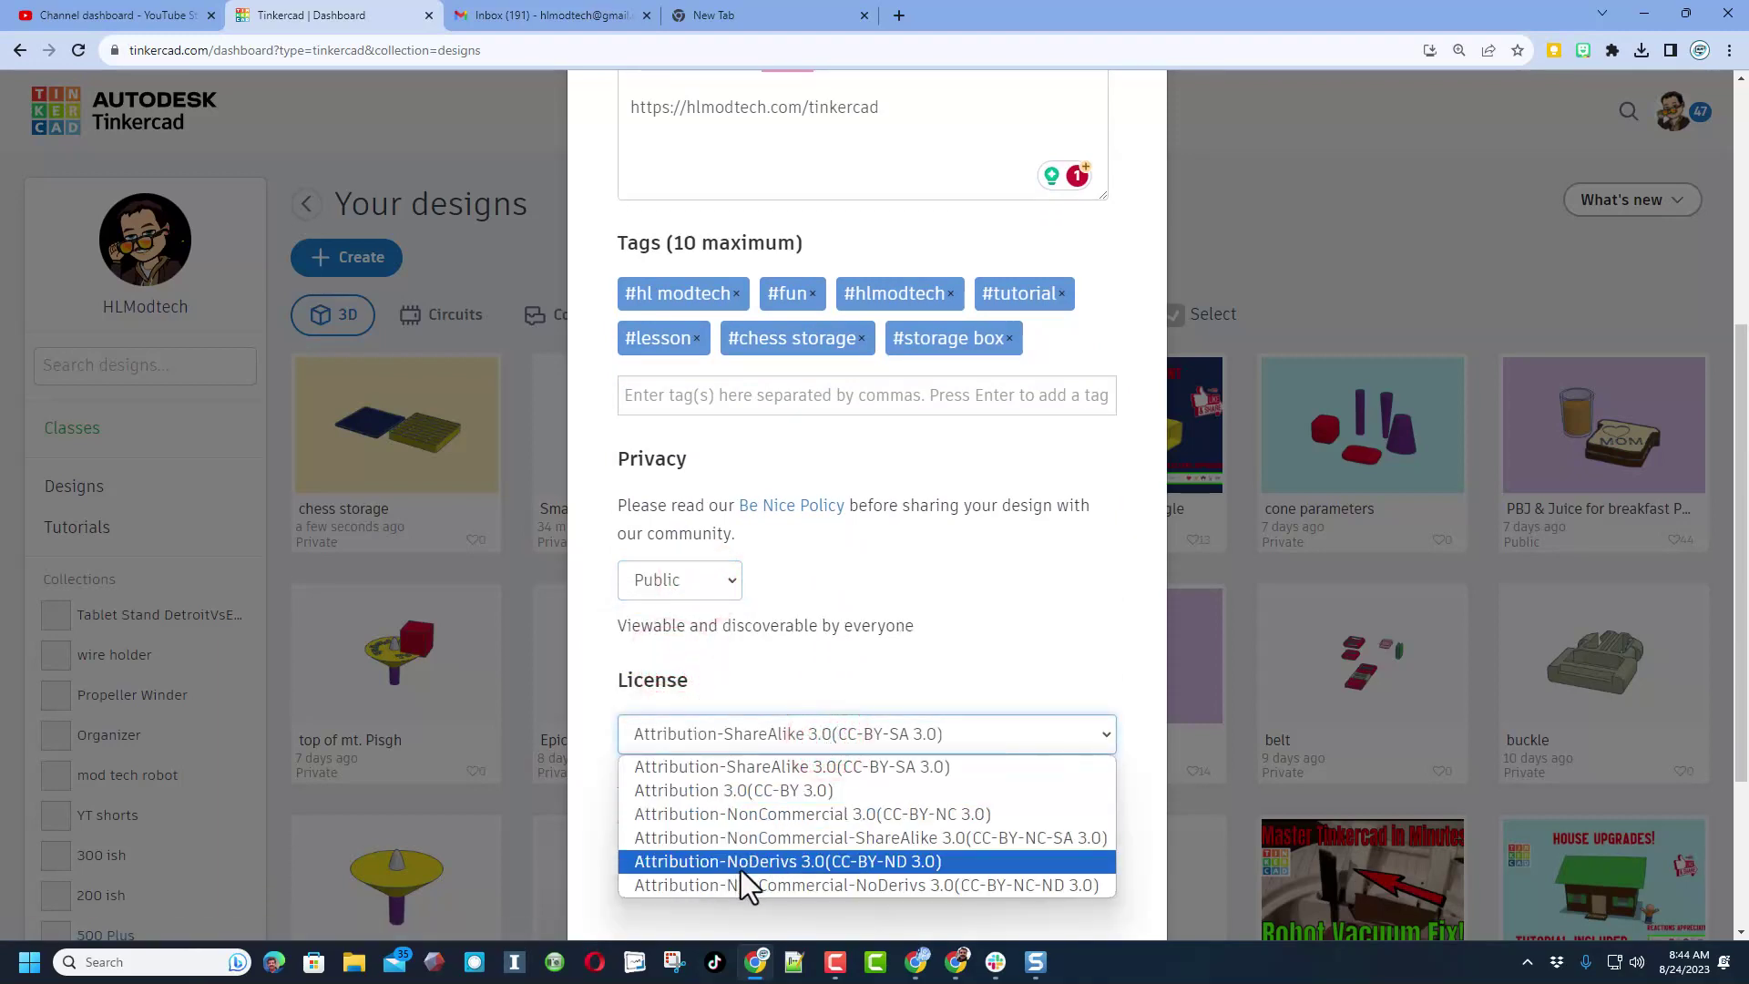
left_click(765, 866)
scroll(889, 583, "up", 5)
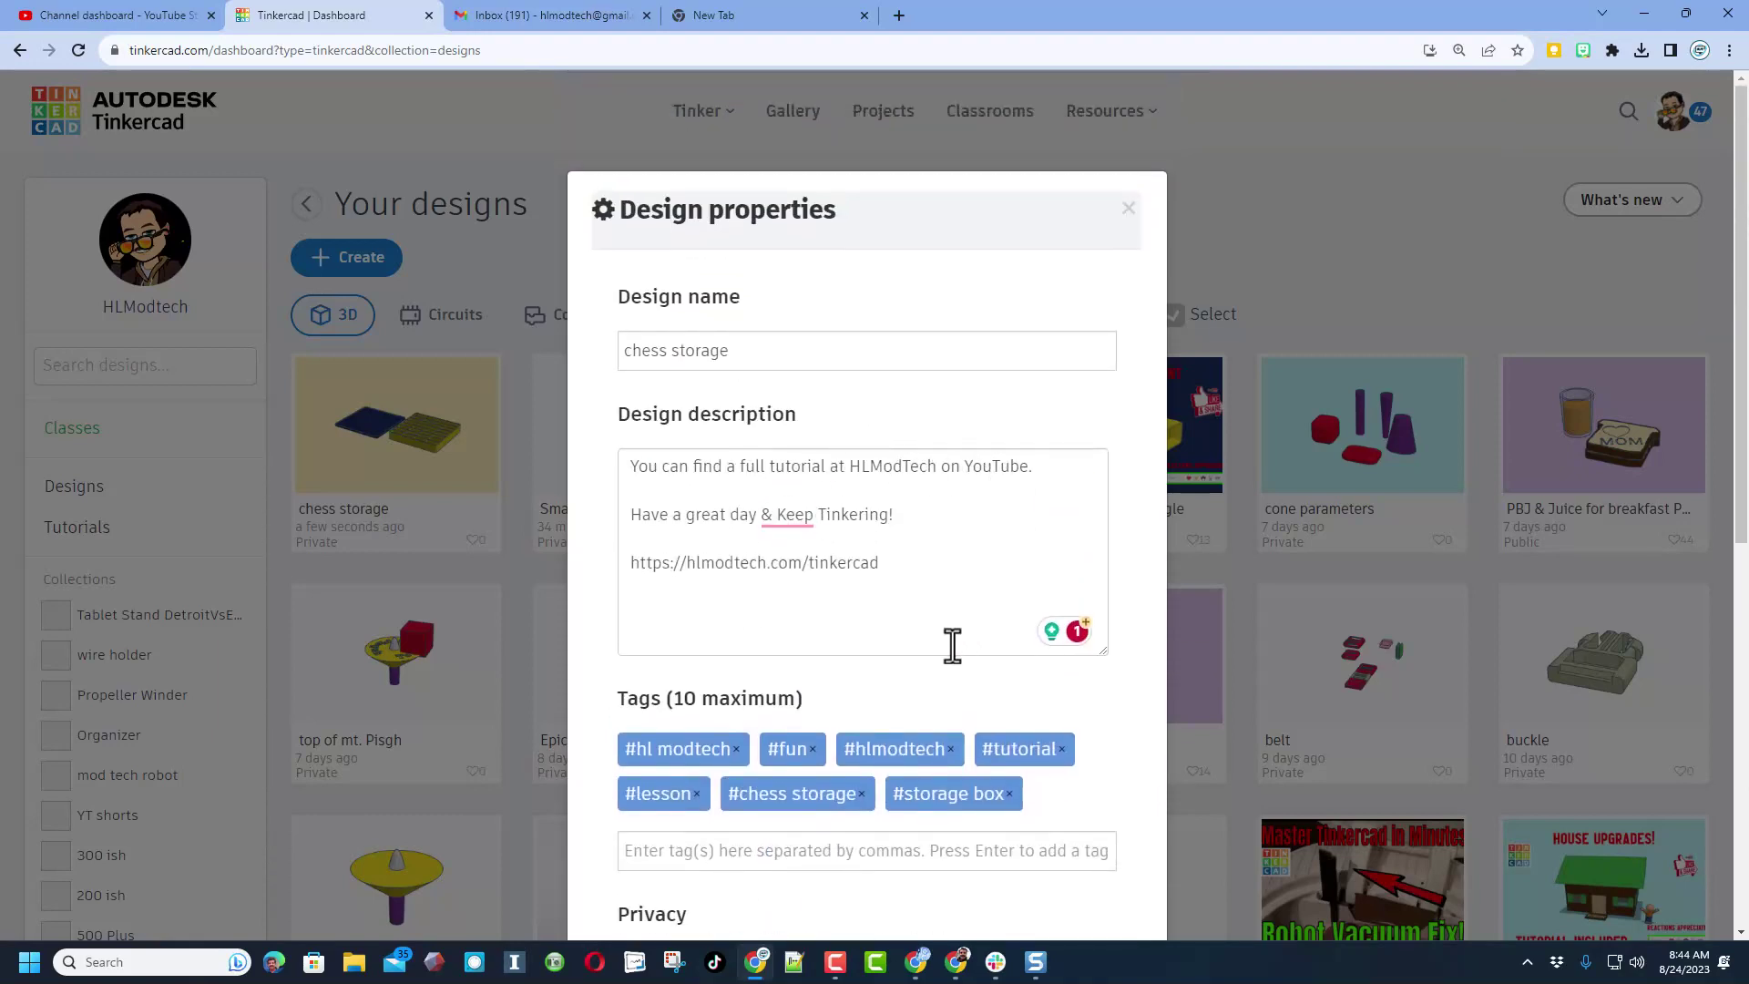
scroll(952, 646, "down", 7)
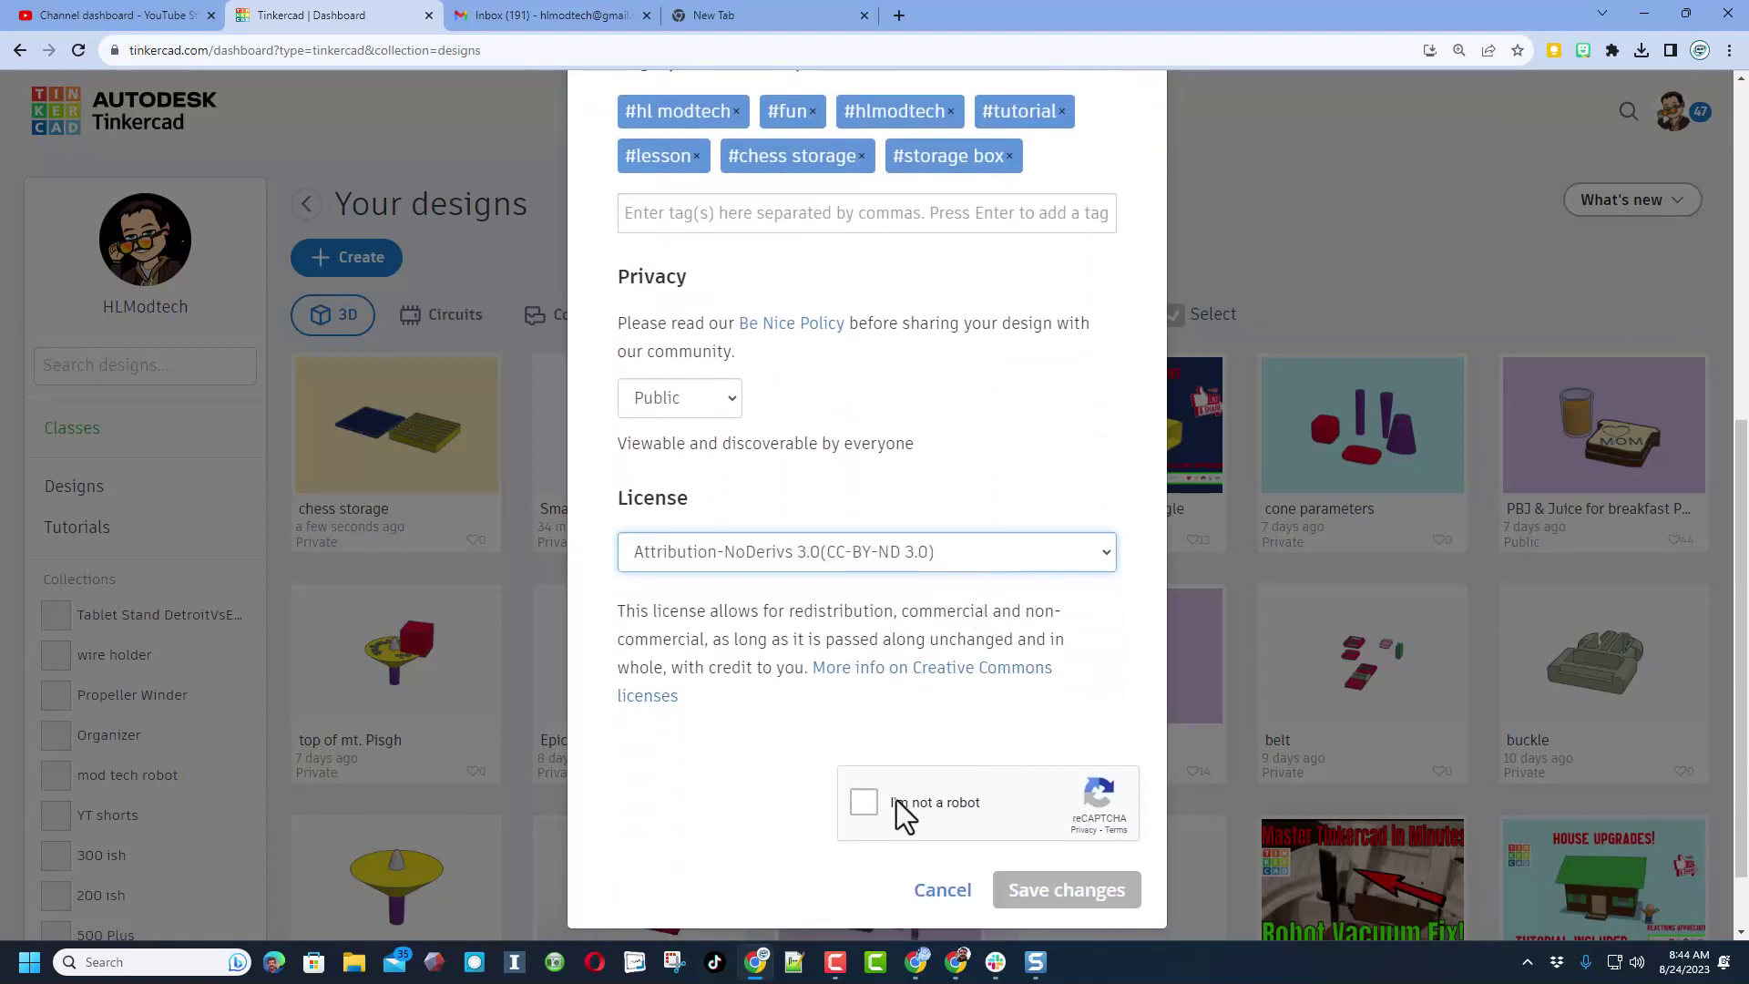
left_click(865, 803)
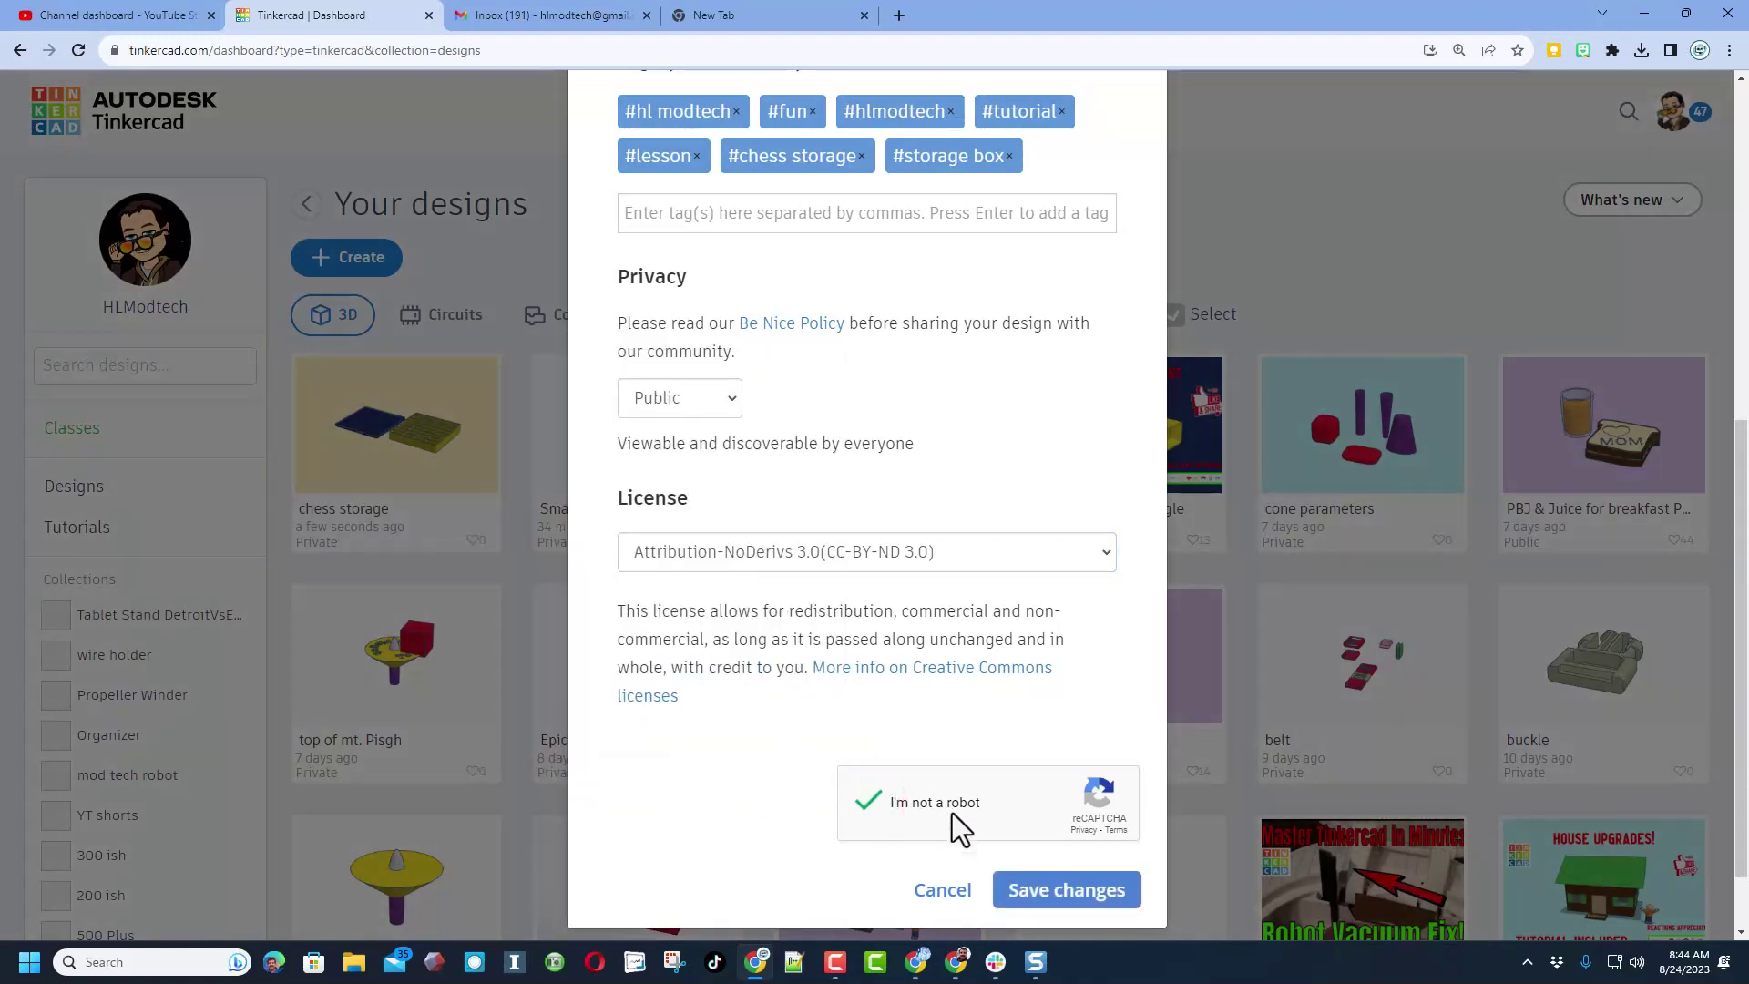
left_click(1054, 893)
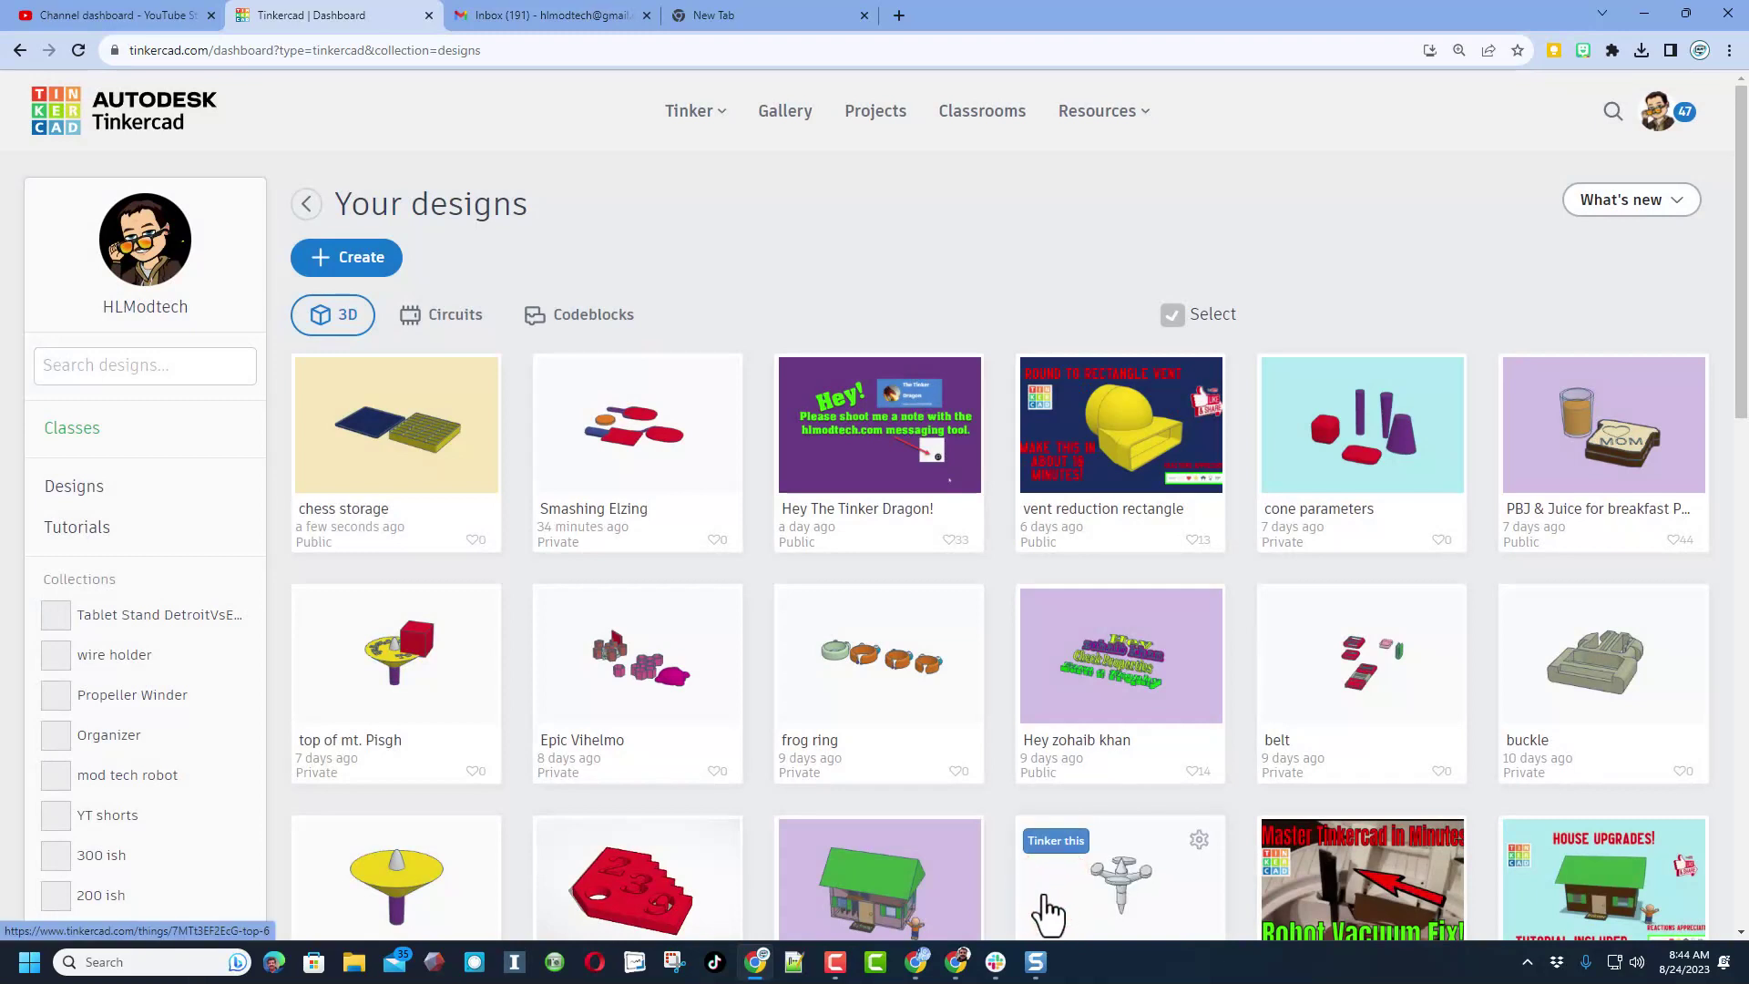
Browse the community gallery and add a reaction to the USS Wisconsin design
left_click(770, 110)
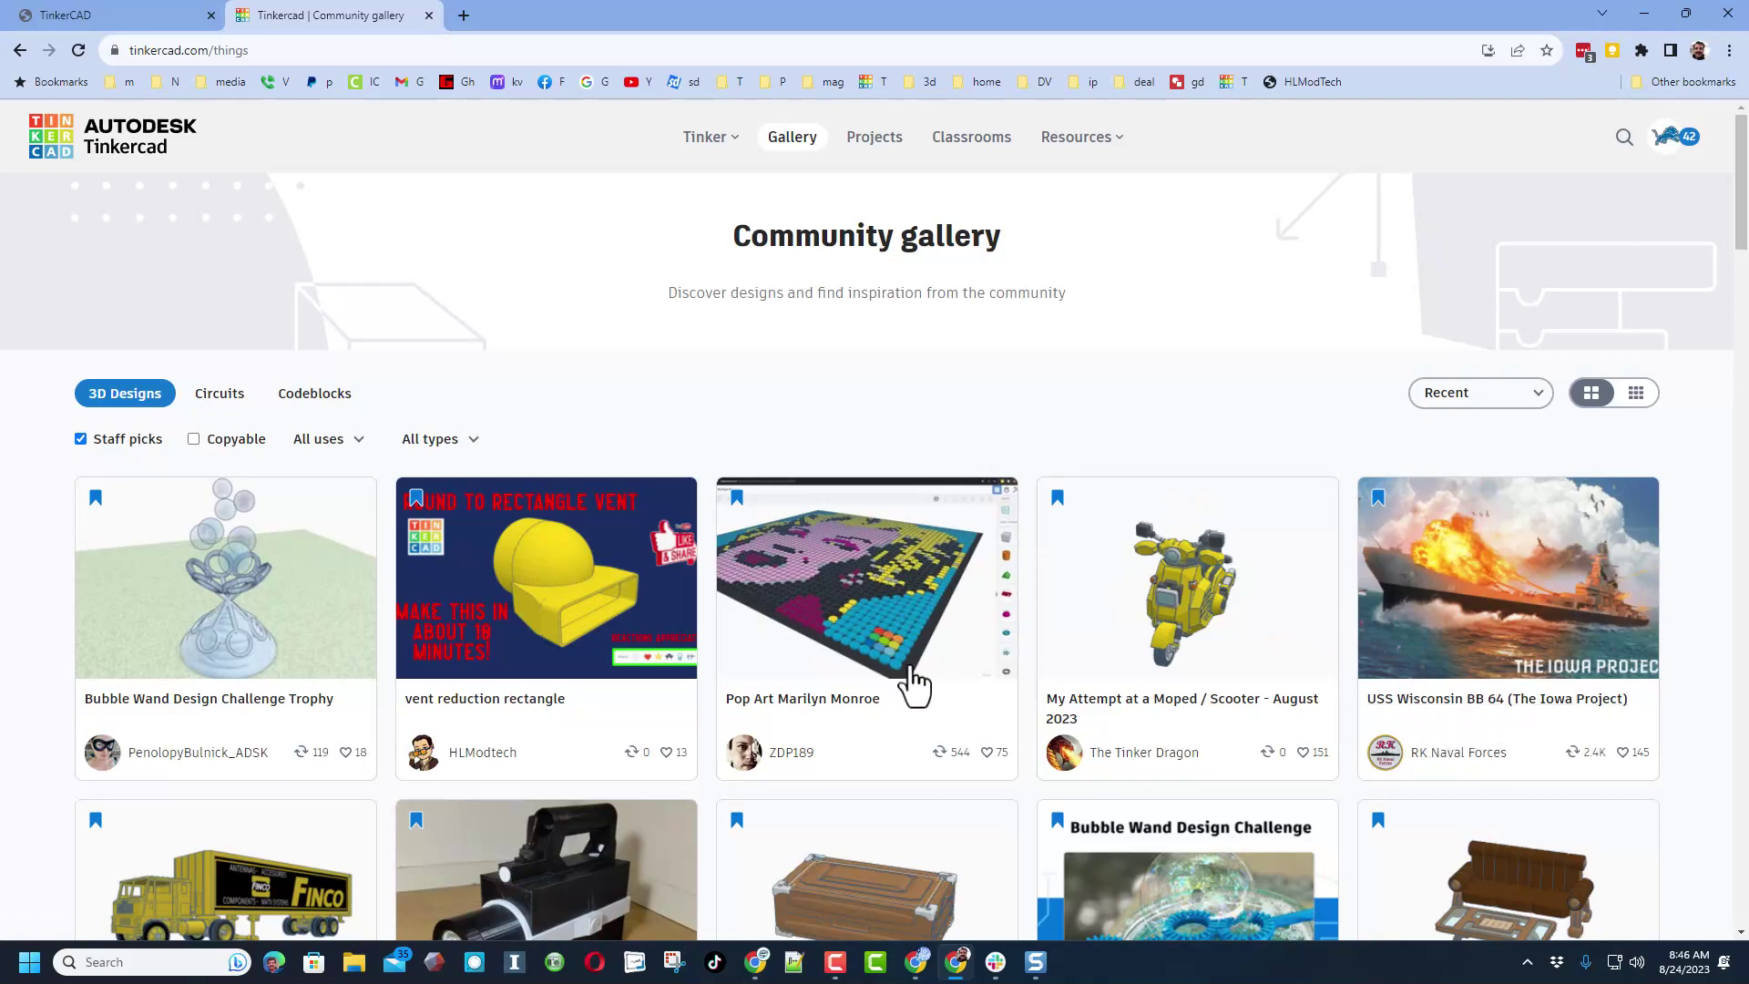
left_click(1439, 584)
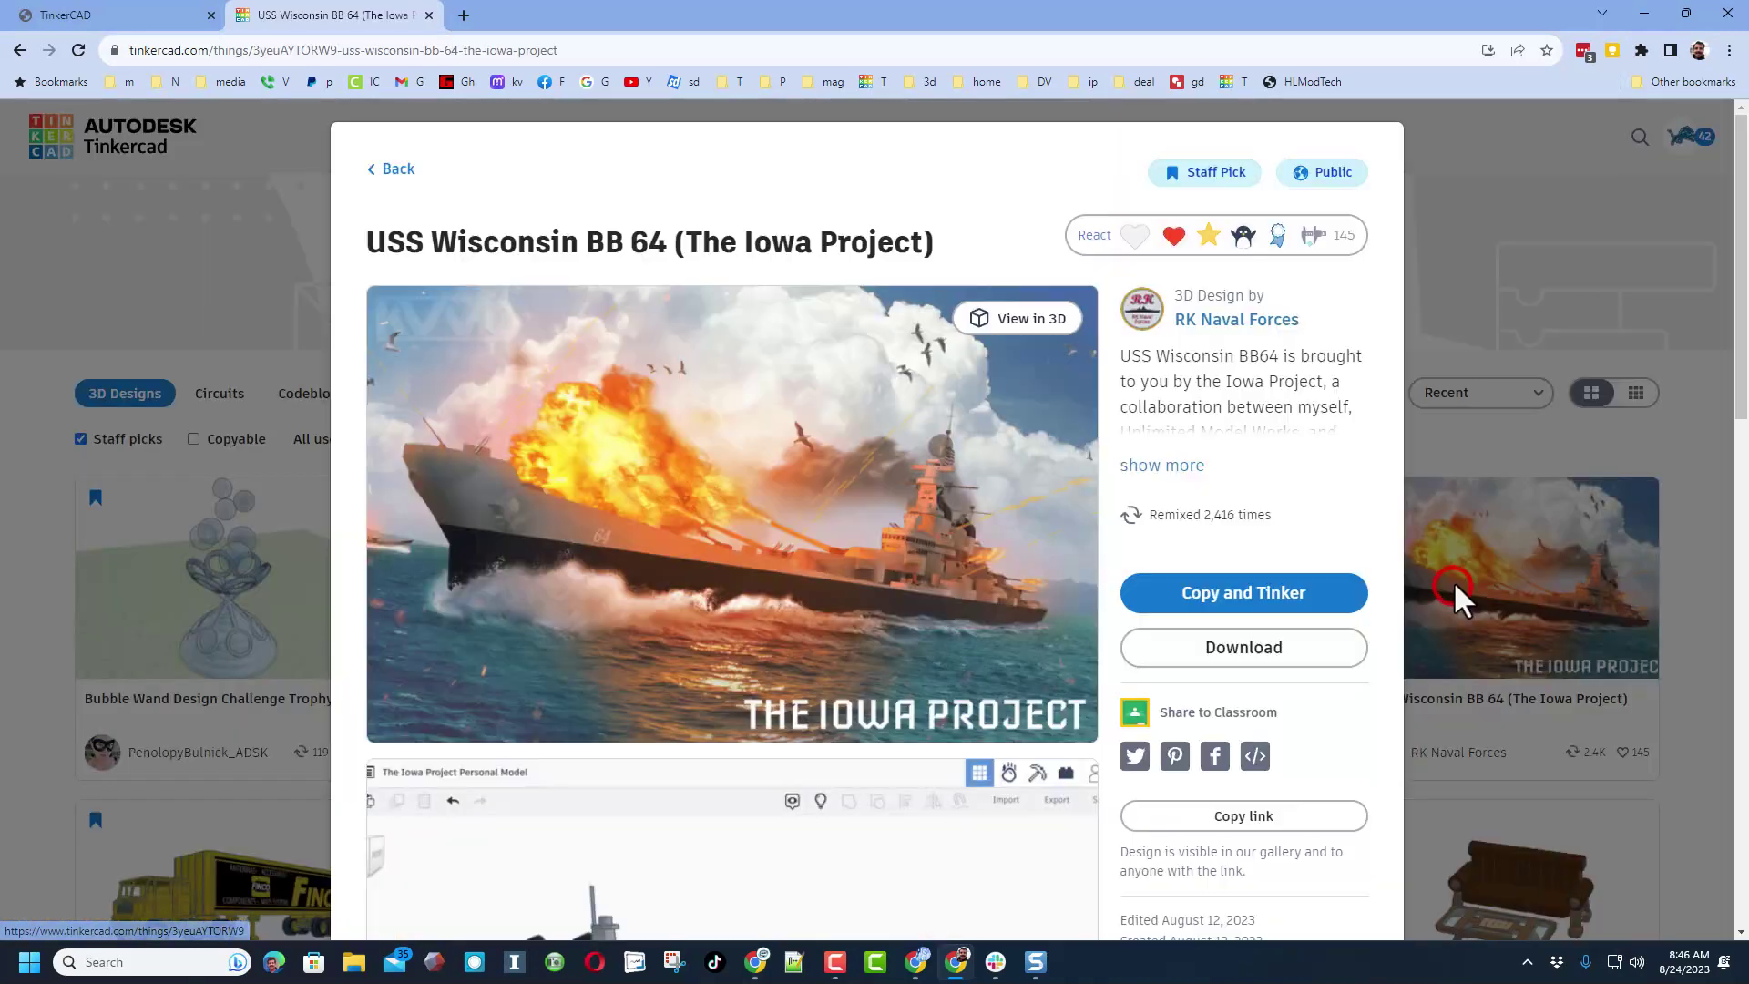
scroll(707, 597, "down", 4)
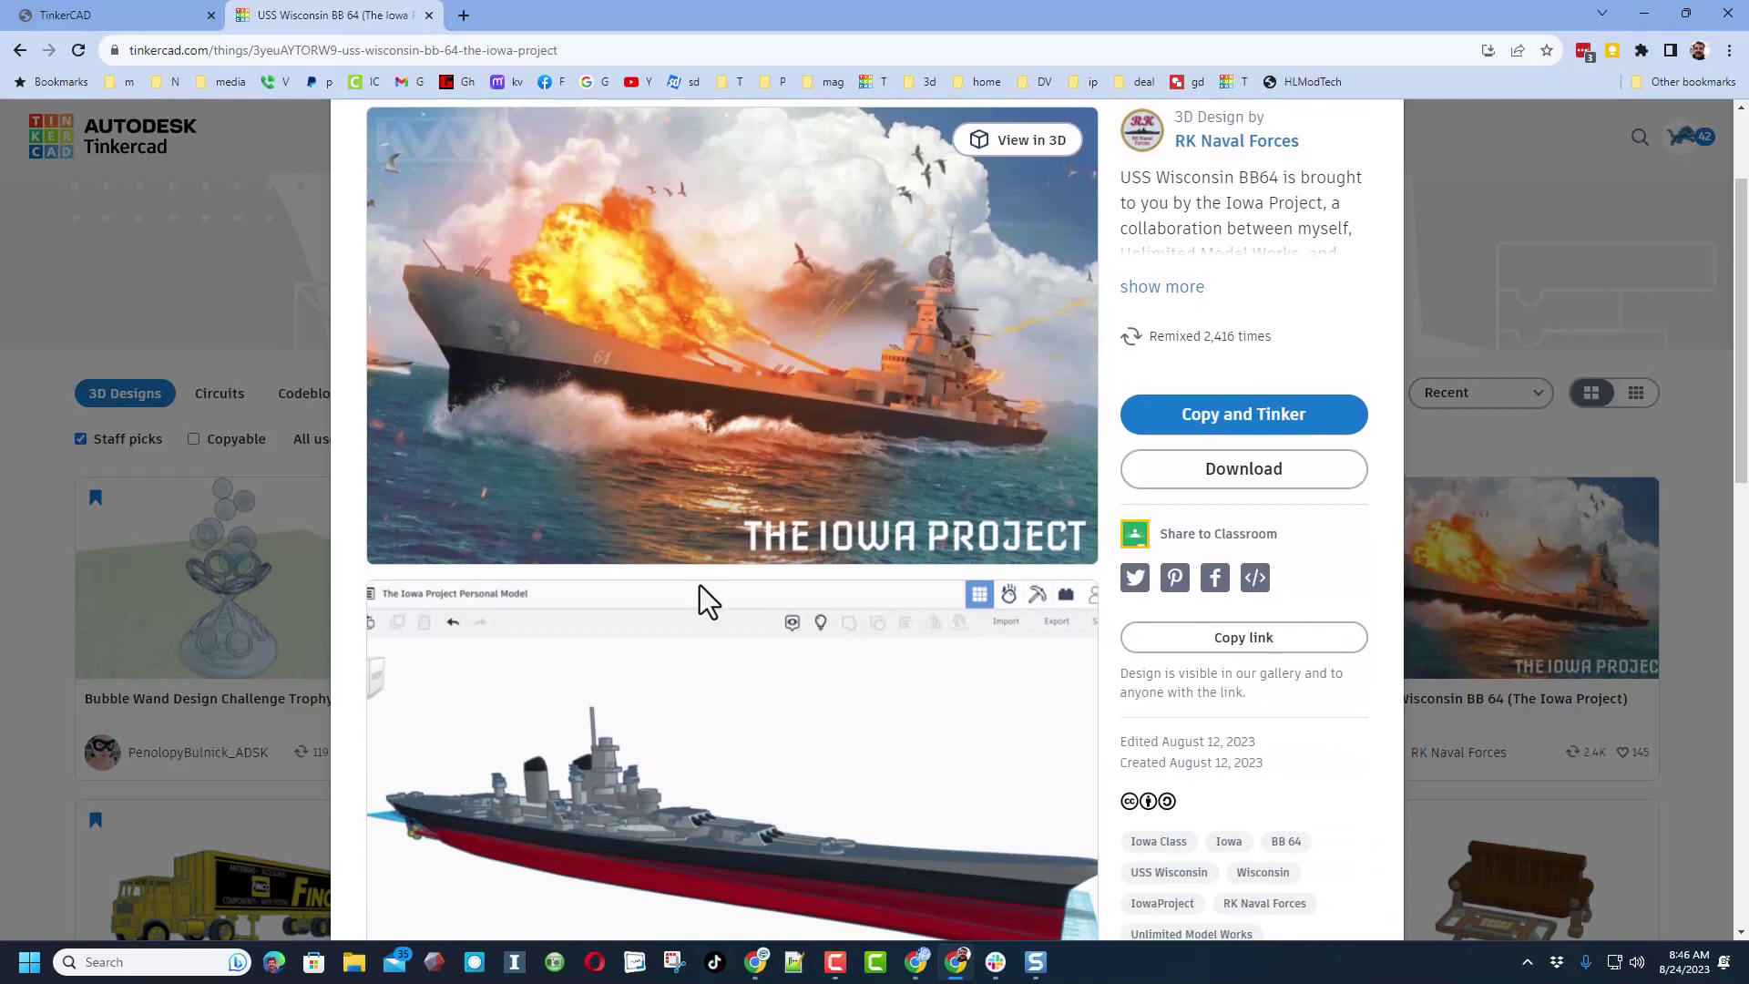
scroll(714, 593, "up", 4)
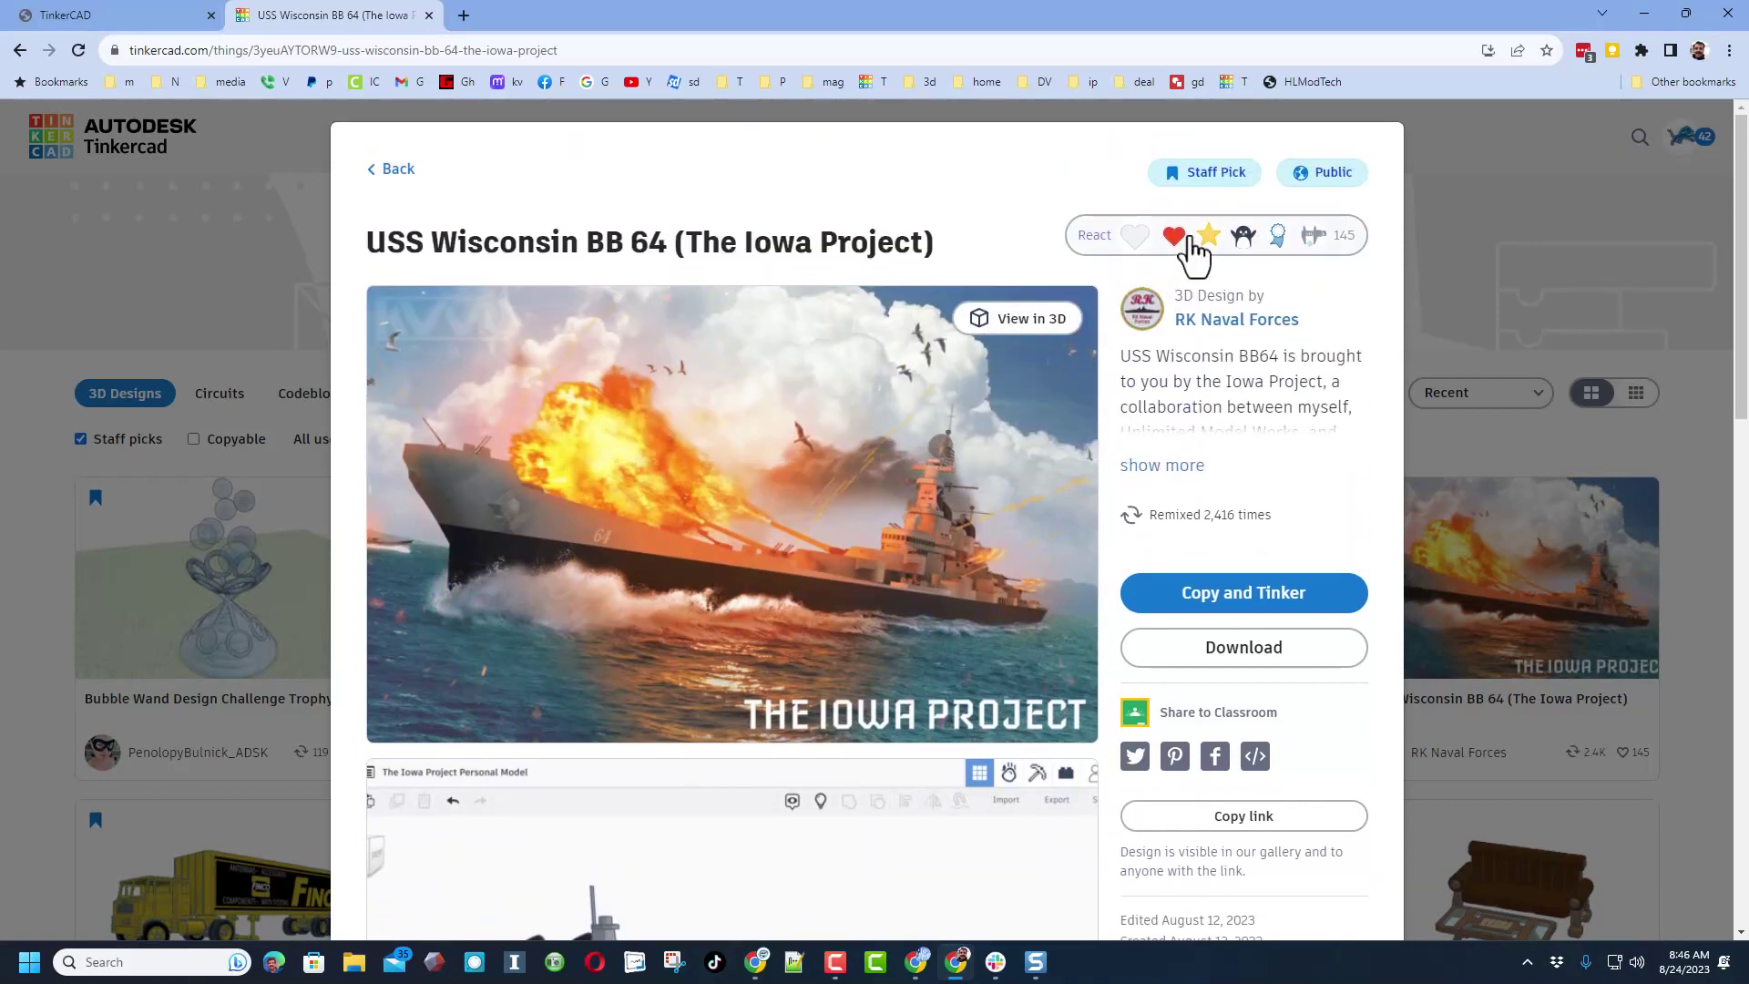
mouse_move(1191, 243)
left_click(1200, 426)
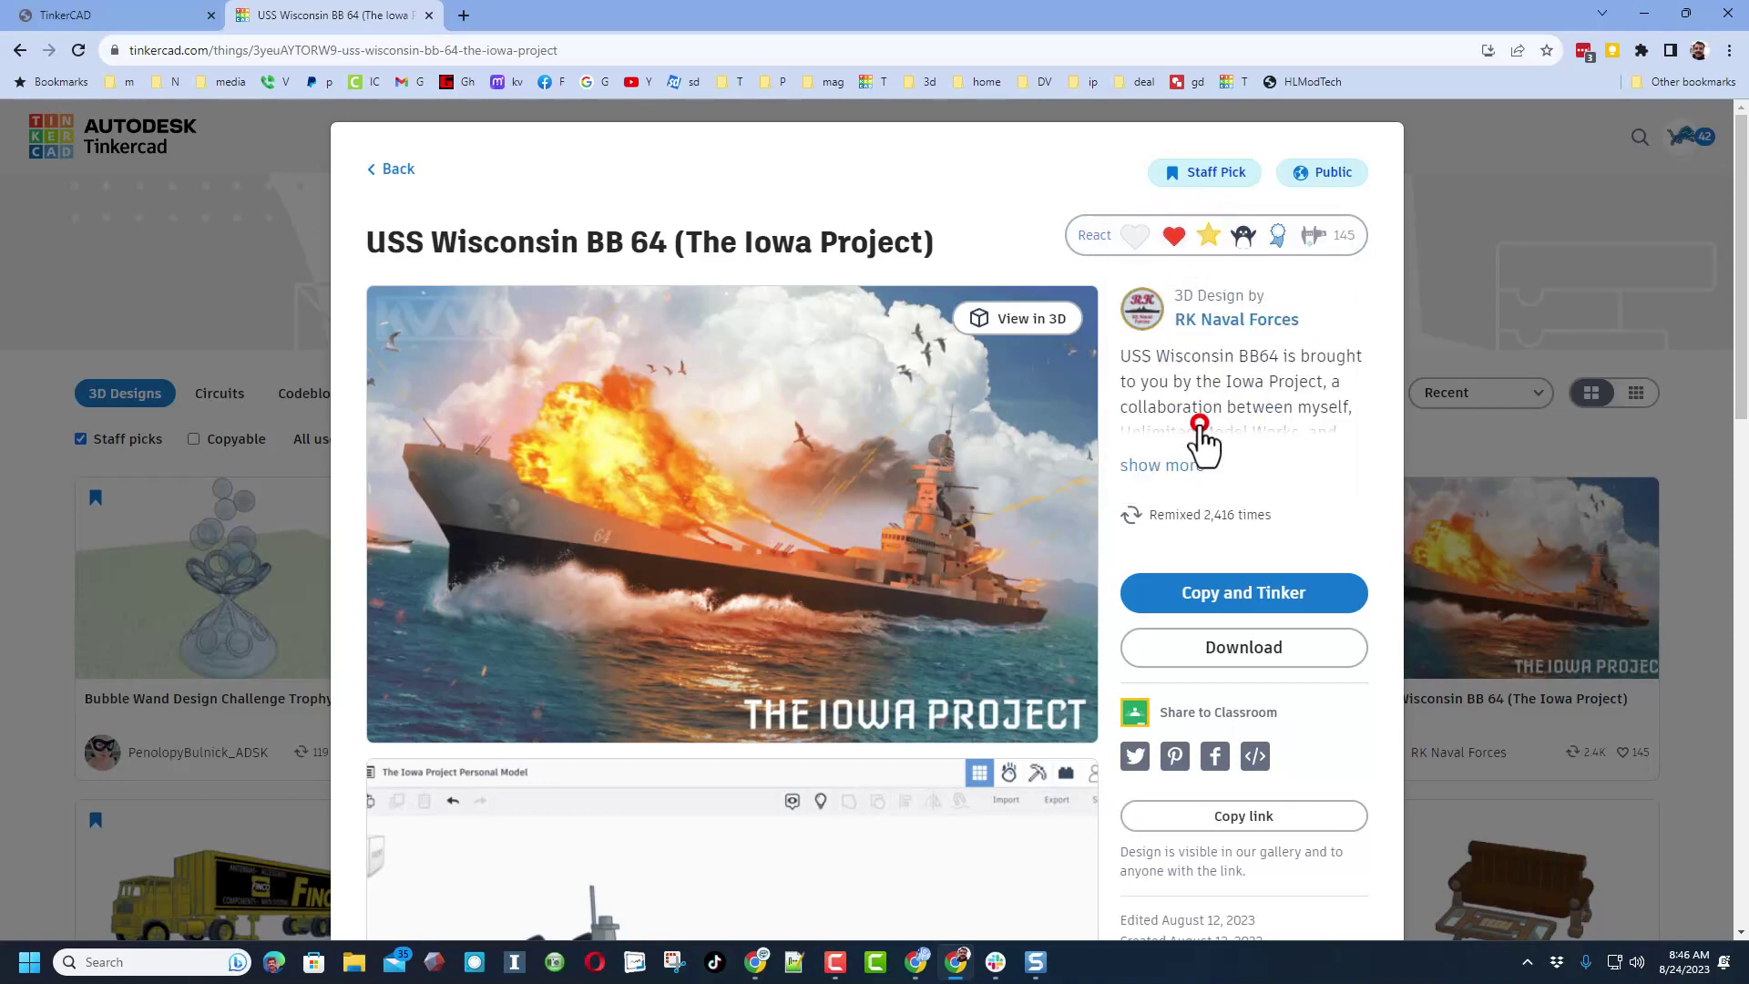
left_click(103, 452)
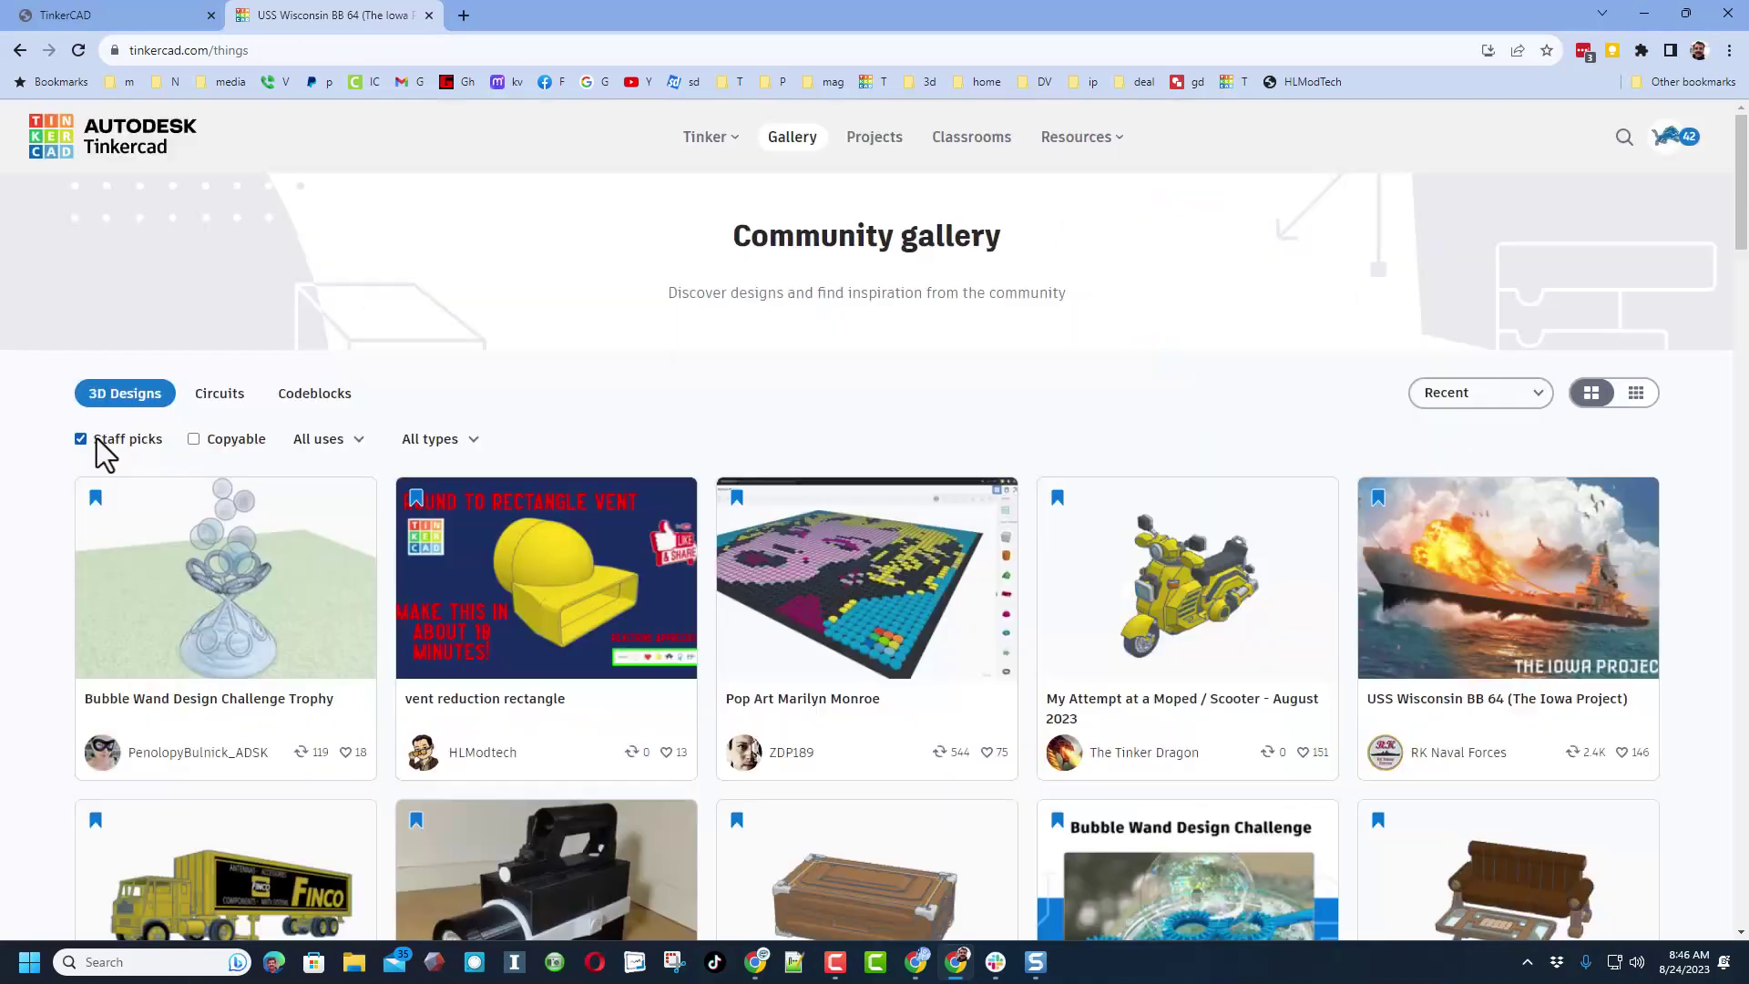
Include non-staff-pick designs in a small grid view and open the chess storage design
left_click(80, 439)
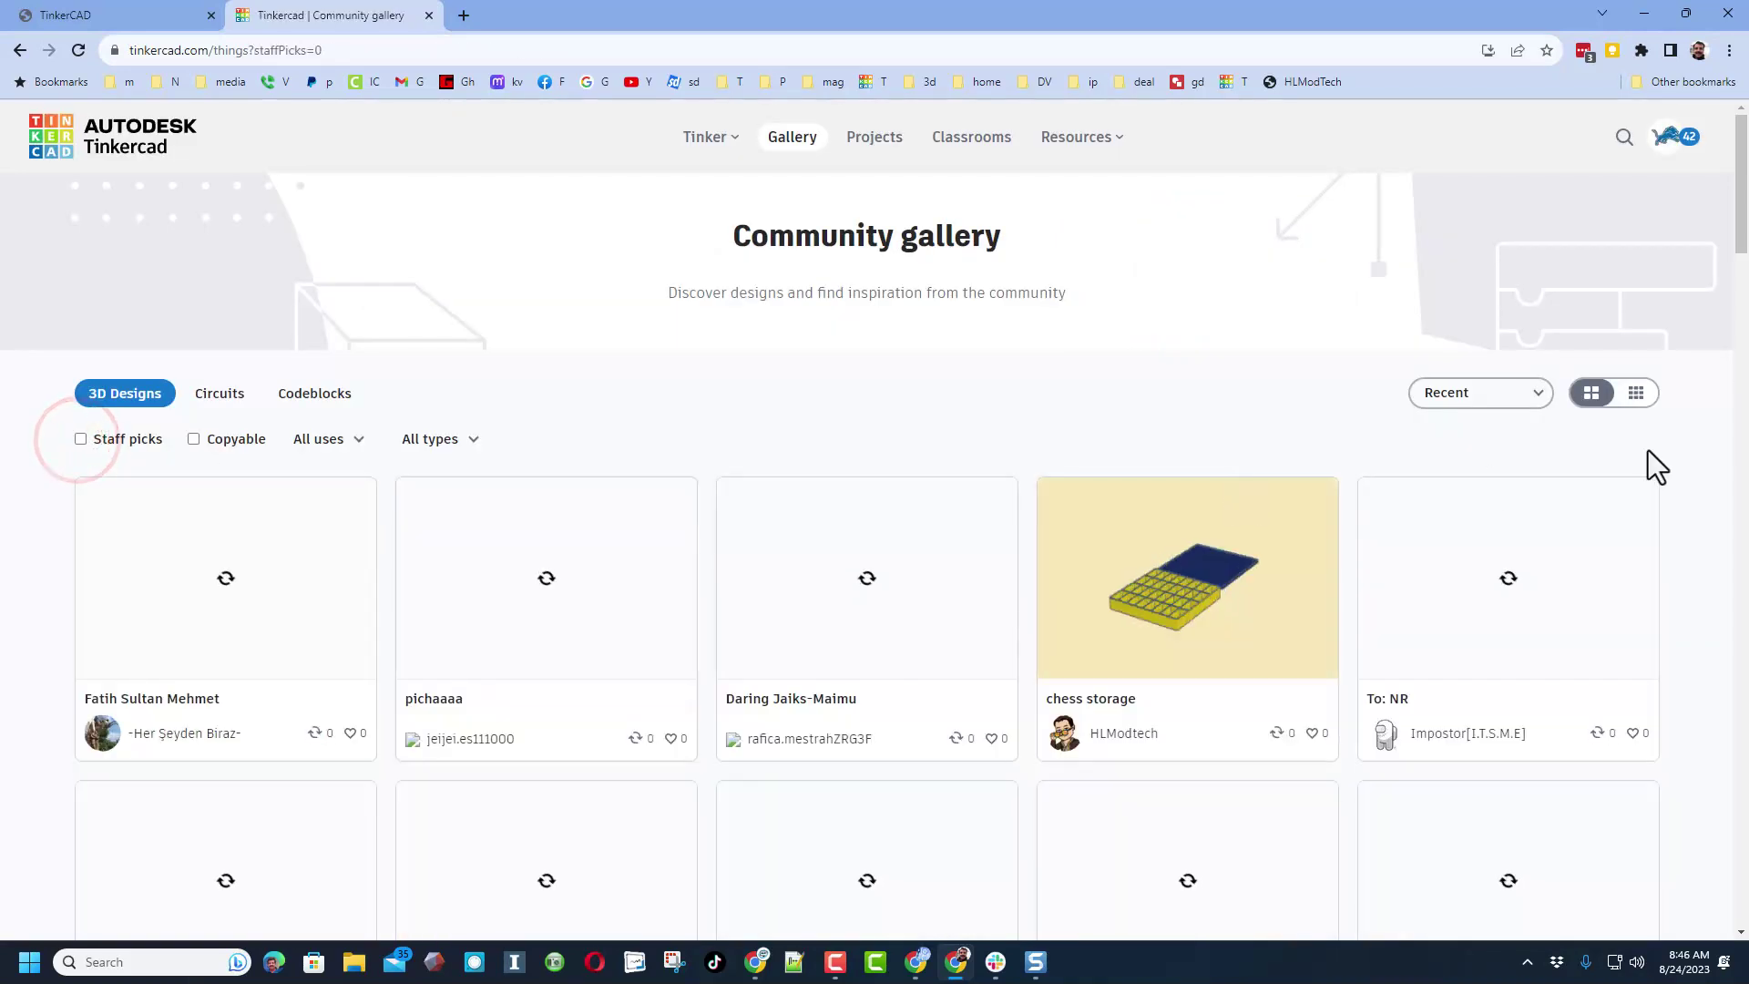
left_click(1636, 393)
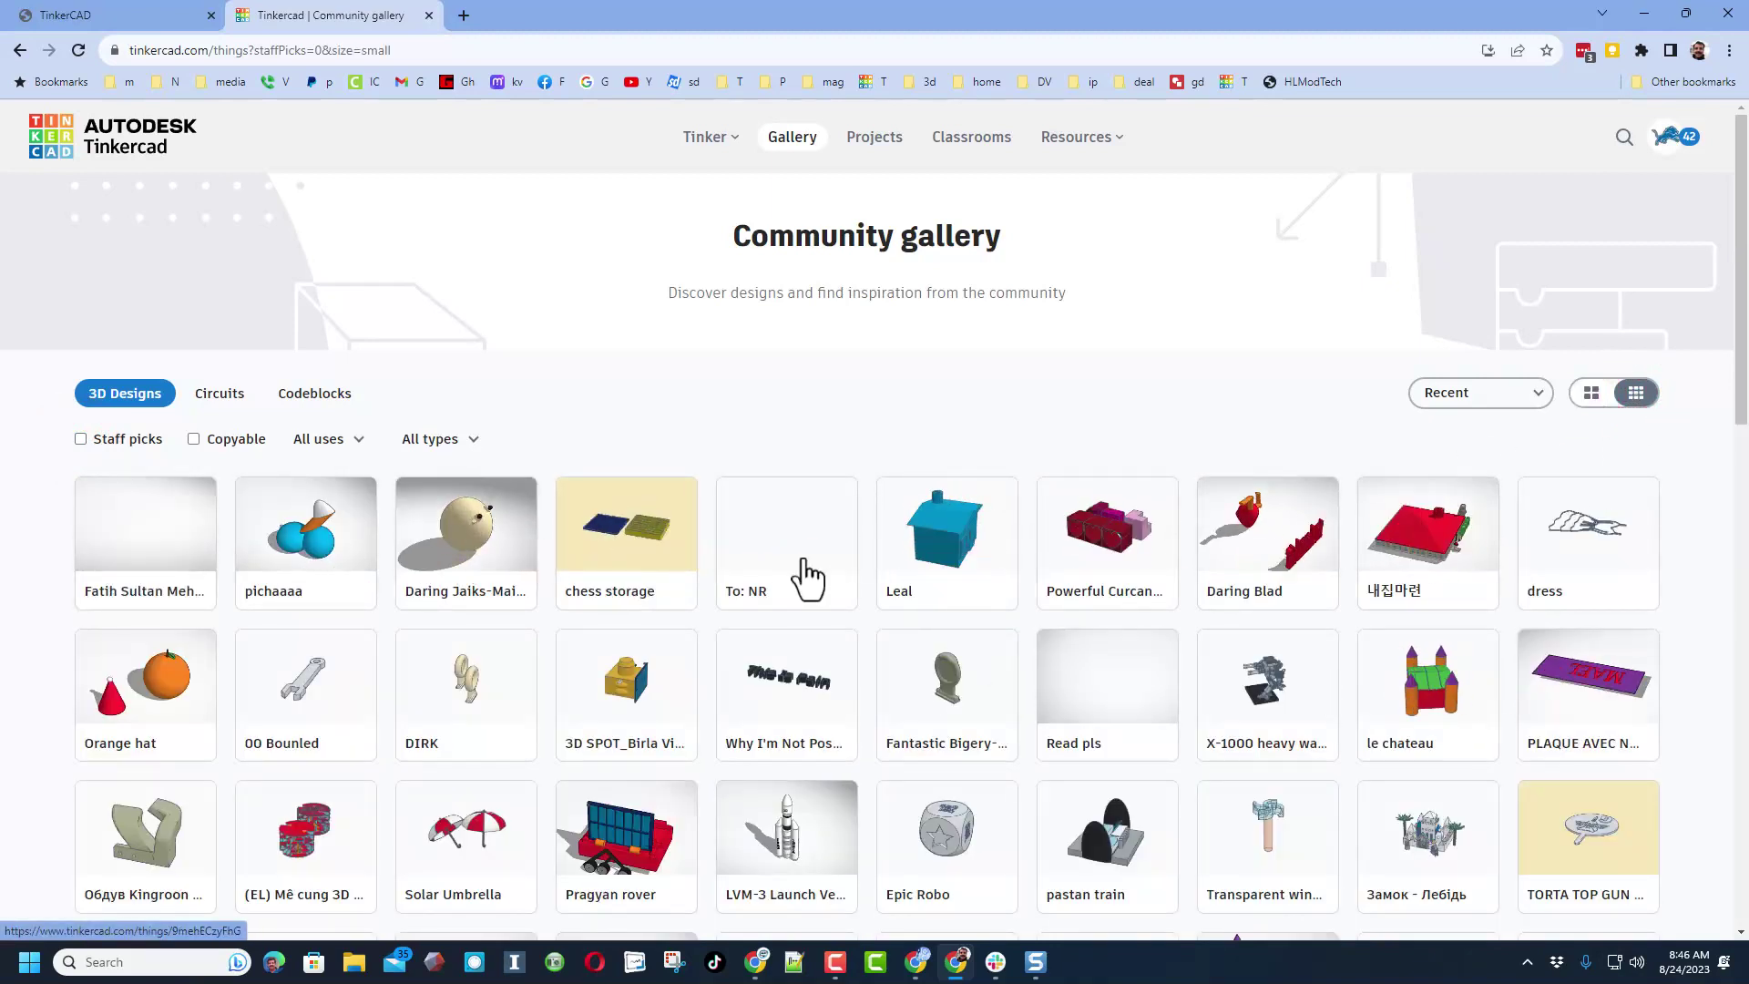
left_click(587, 528)
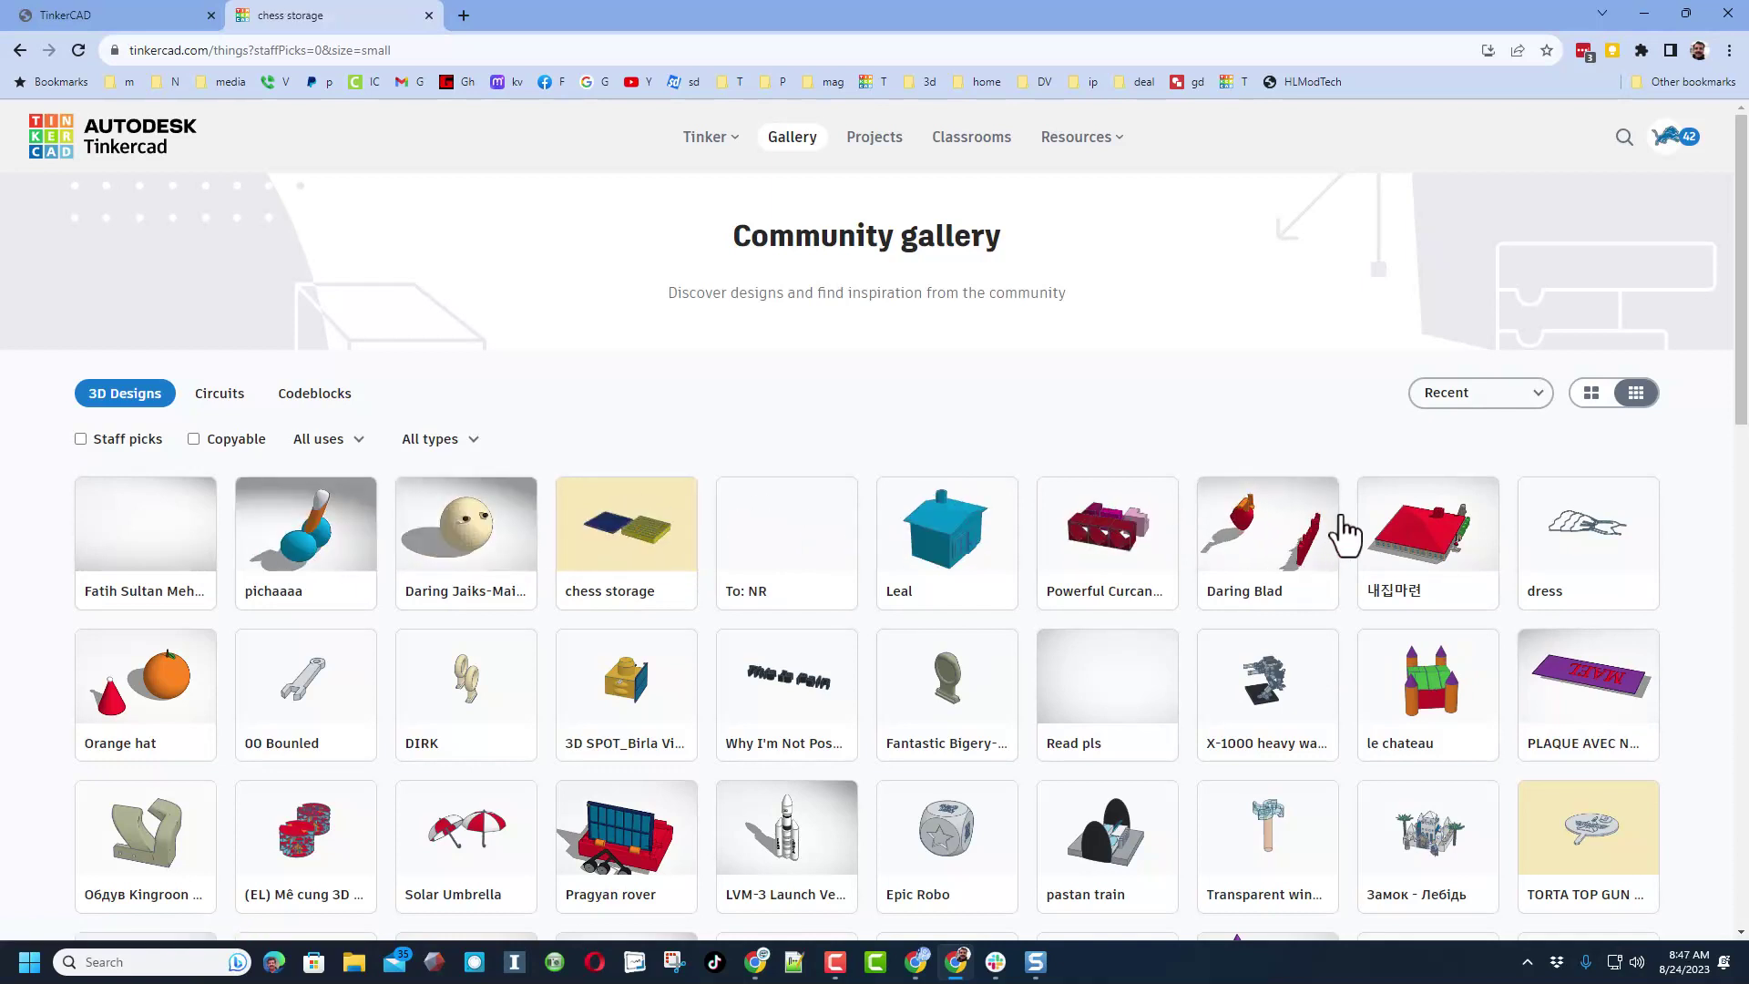
Give the 내집마련 design a penguin reaction
left_click(1424, 551)
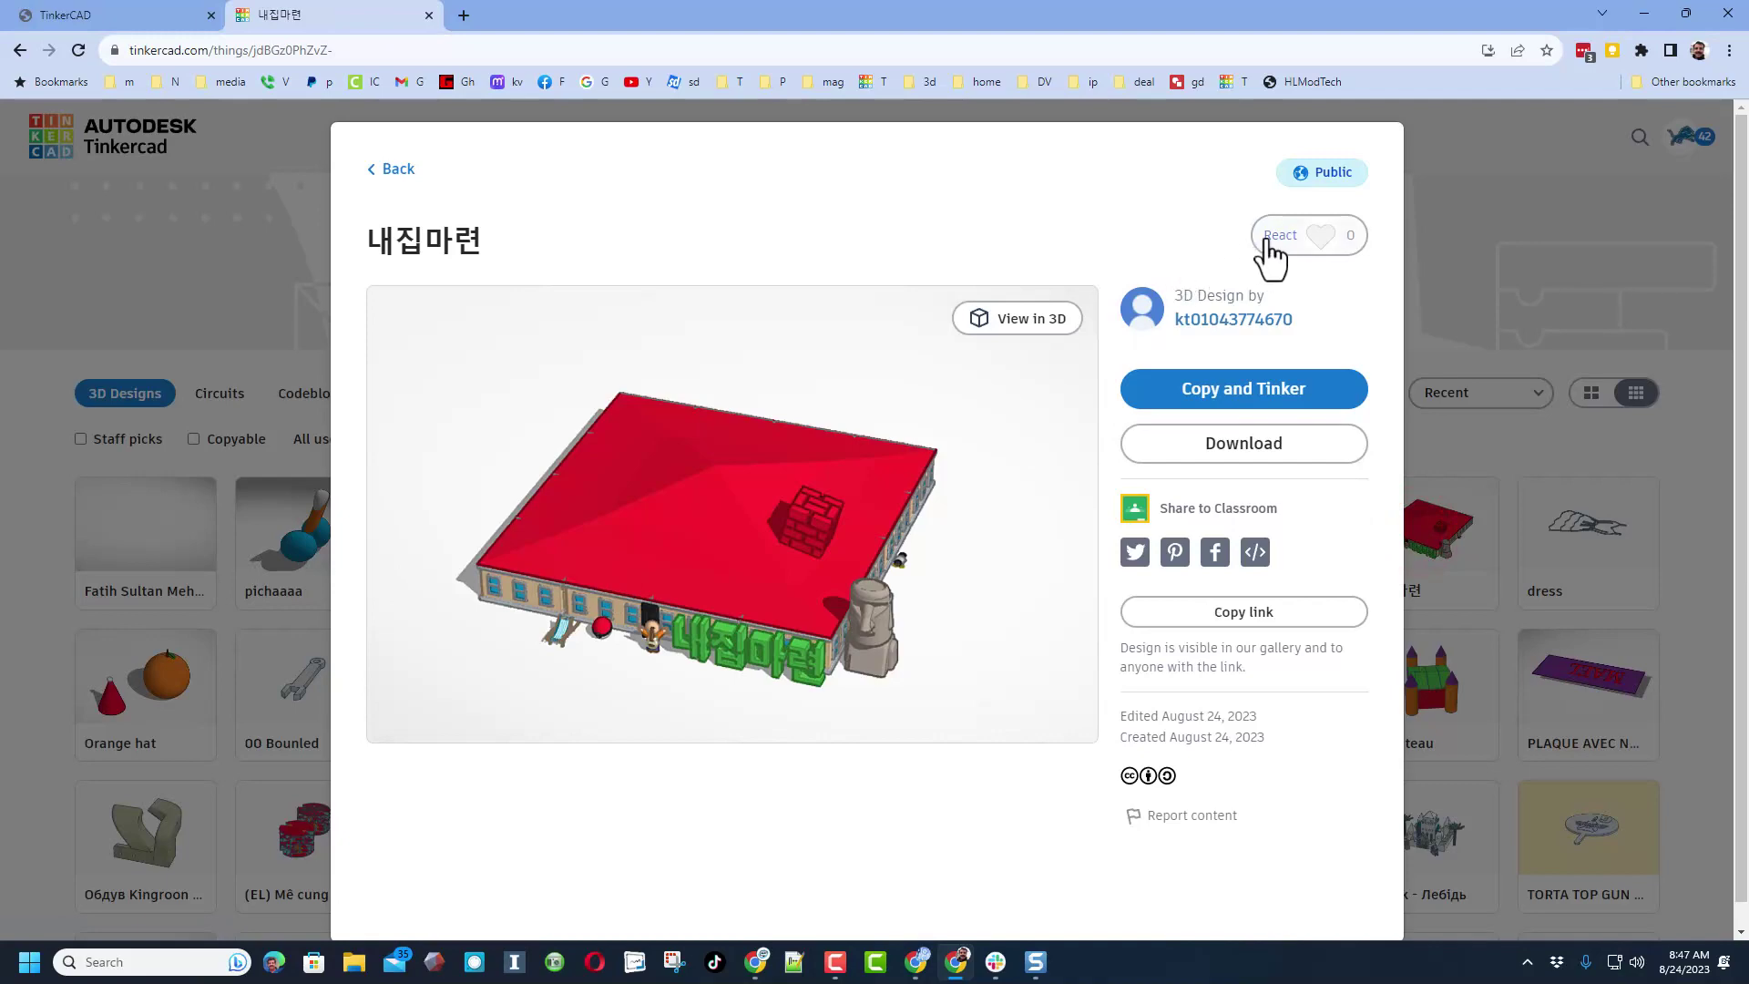
left_click(1312, 233)
left_click(1239, 375)
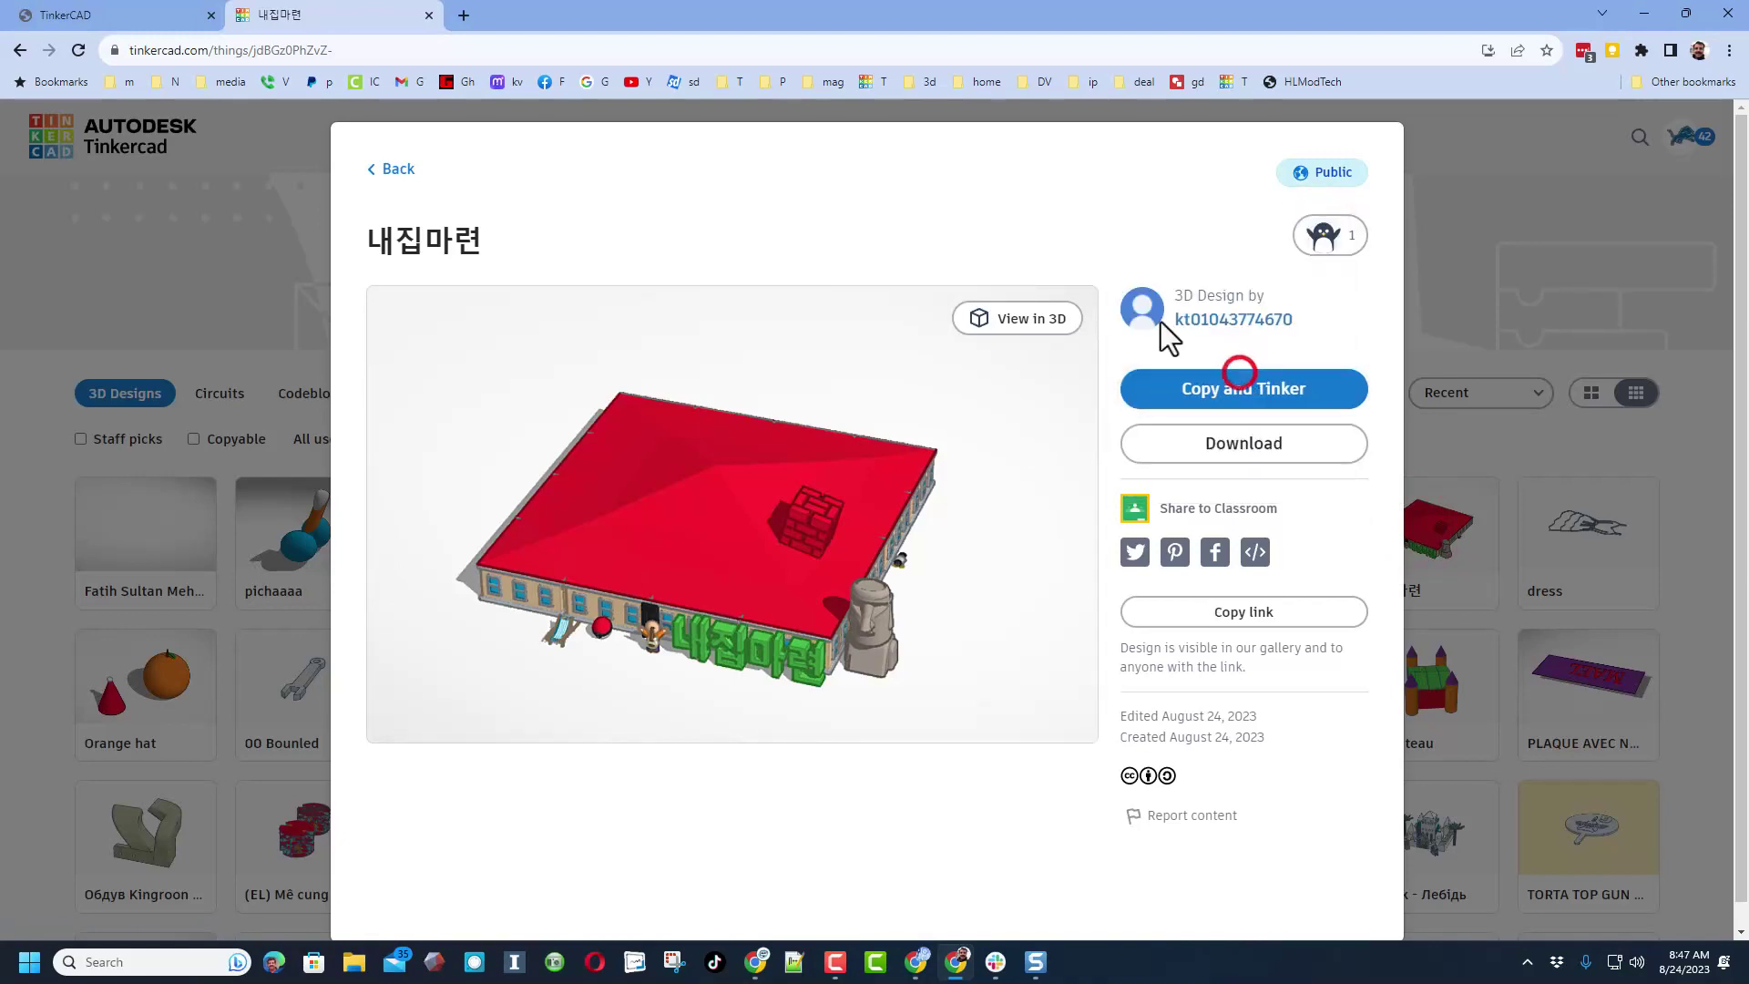
left_click(1060, 117)
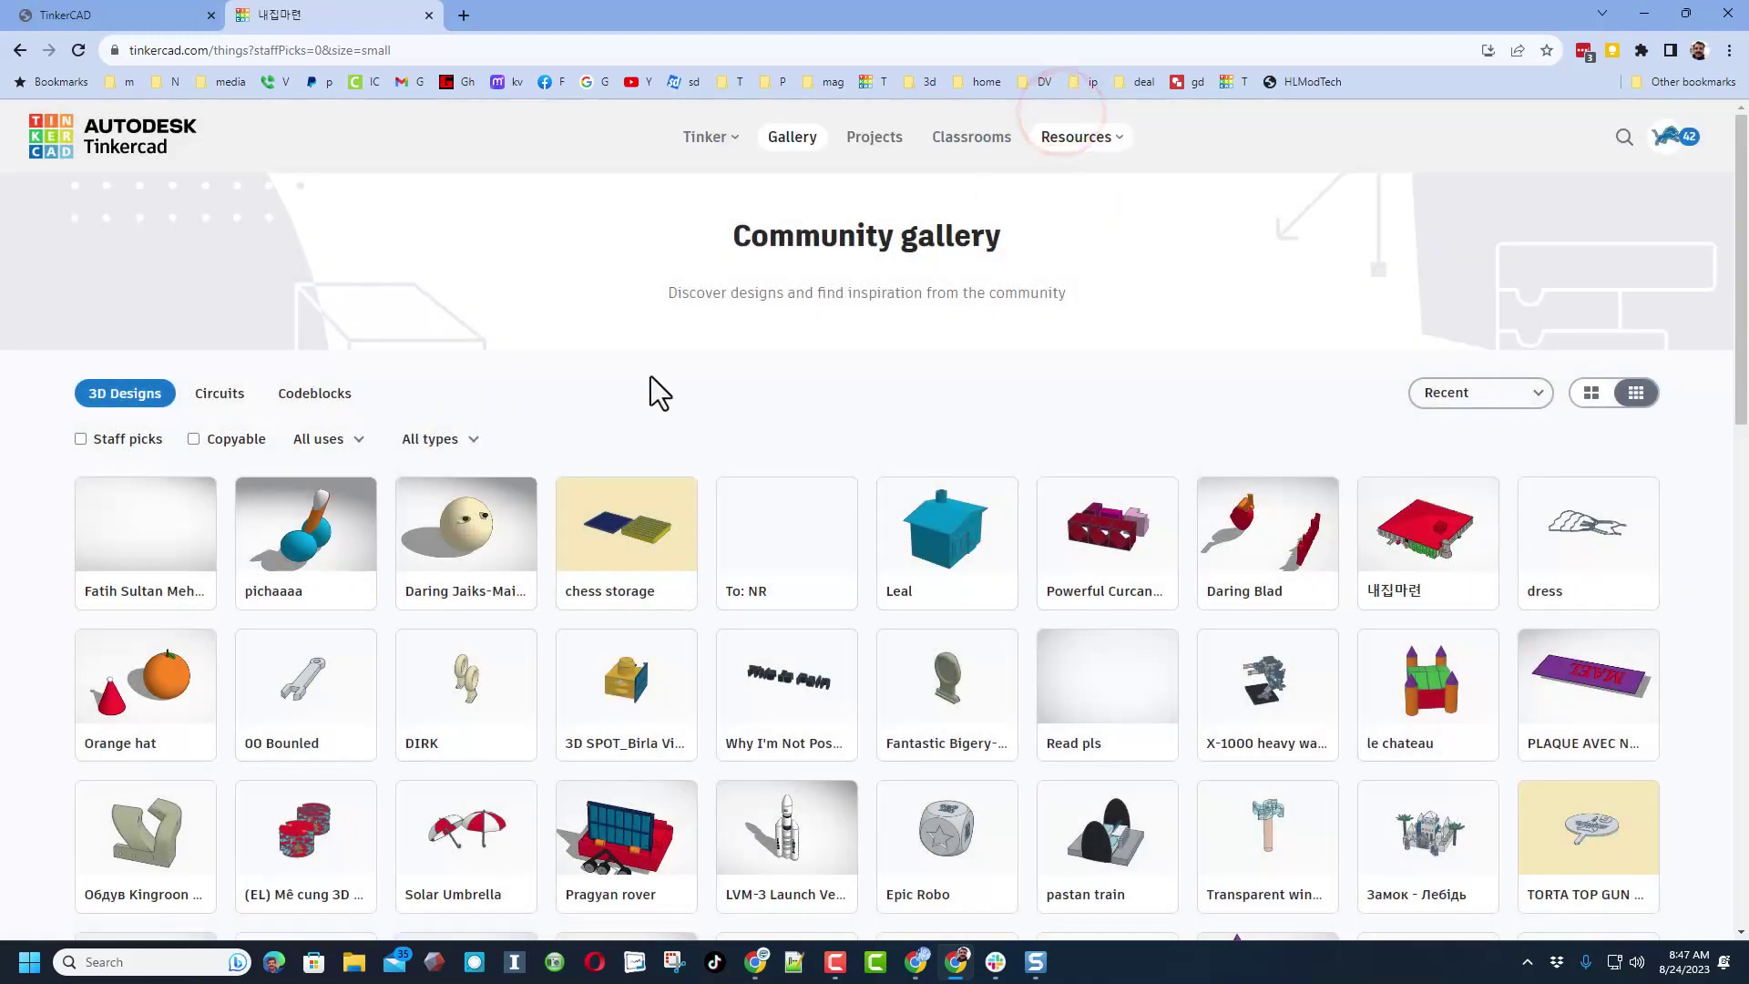
Give the Solar Umbrella design a heart reaction
scroll(650, 375, "down", 3)
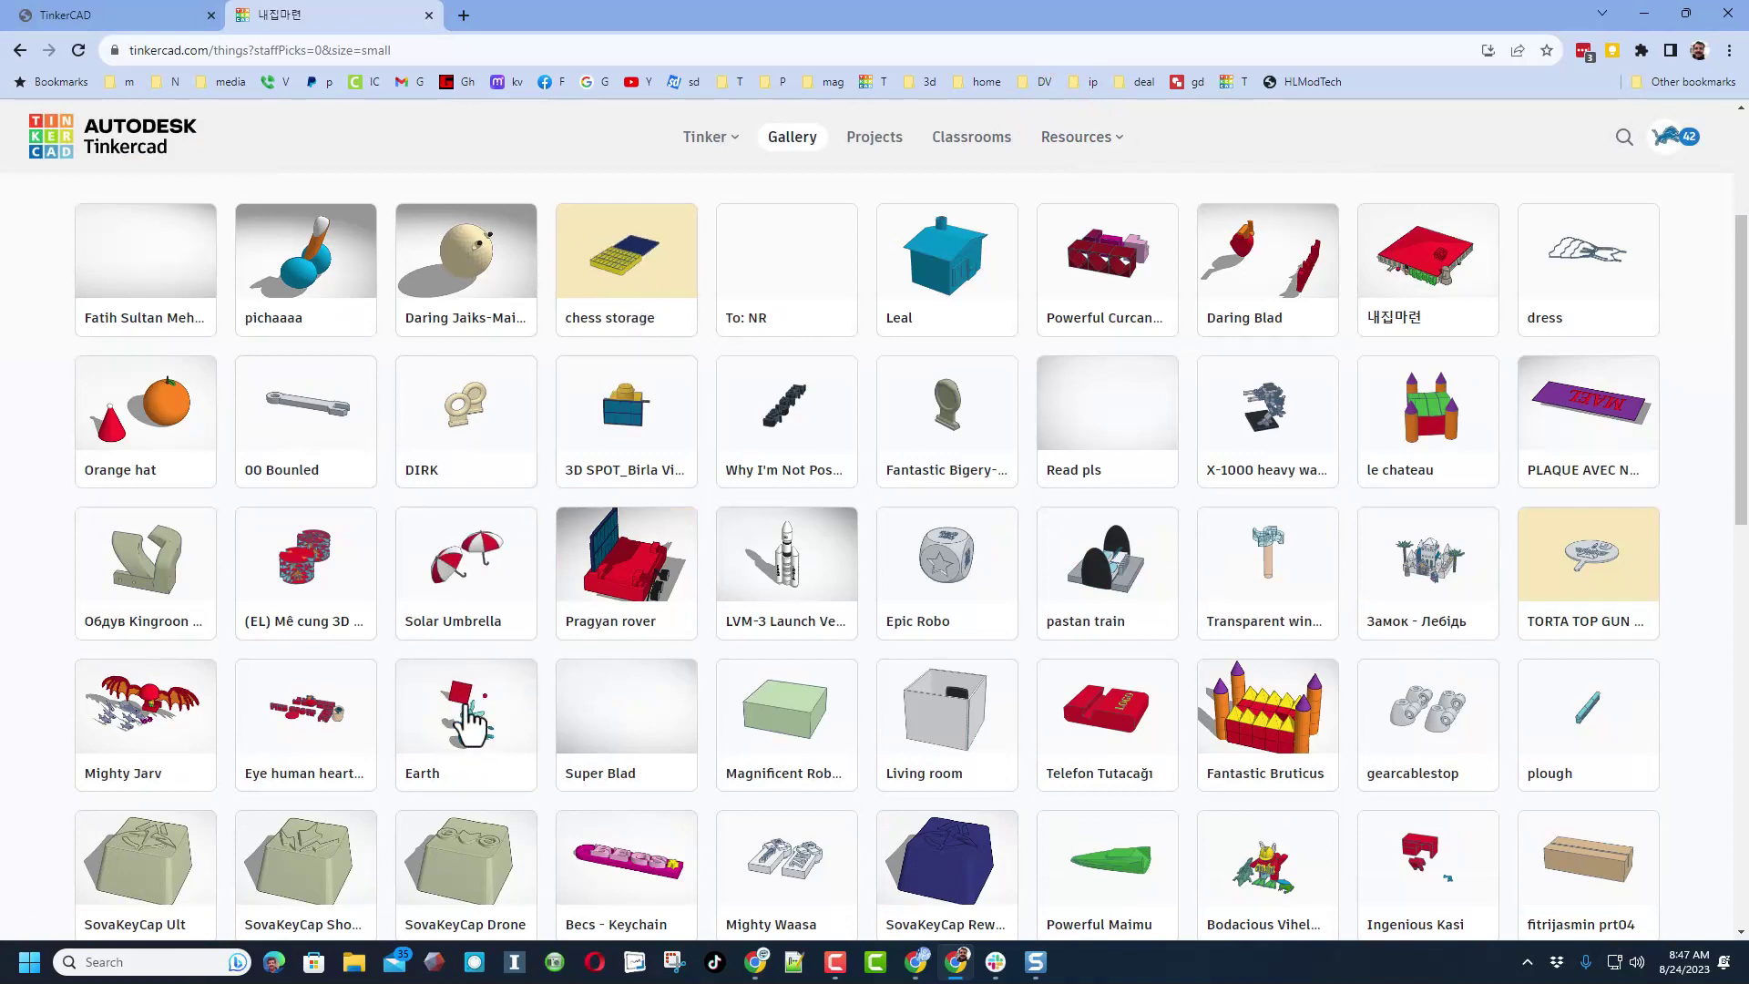
left_click(468, 590)
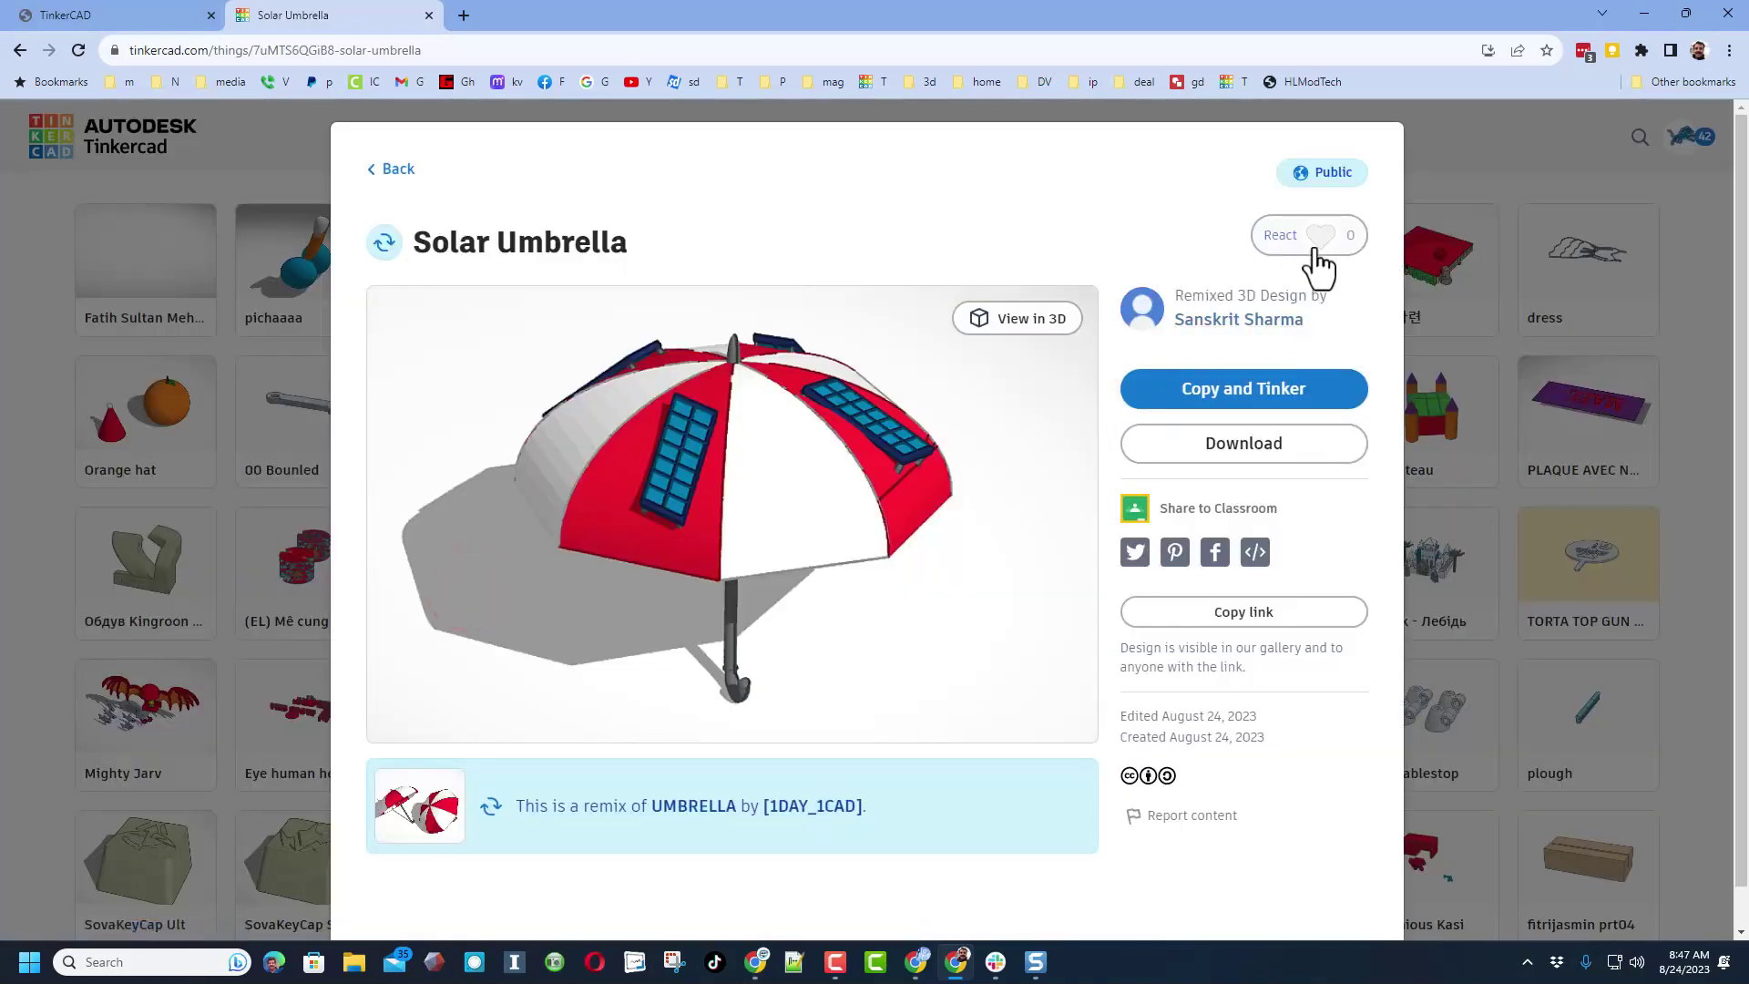
left_click(1316, 244)
left_click(1282, 288)
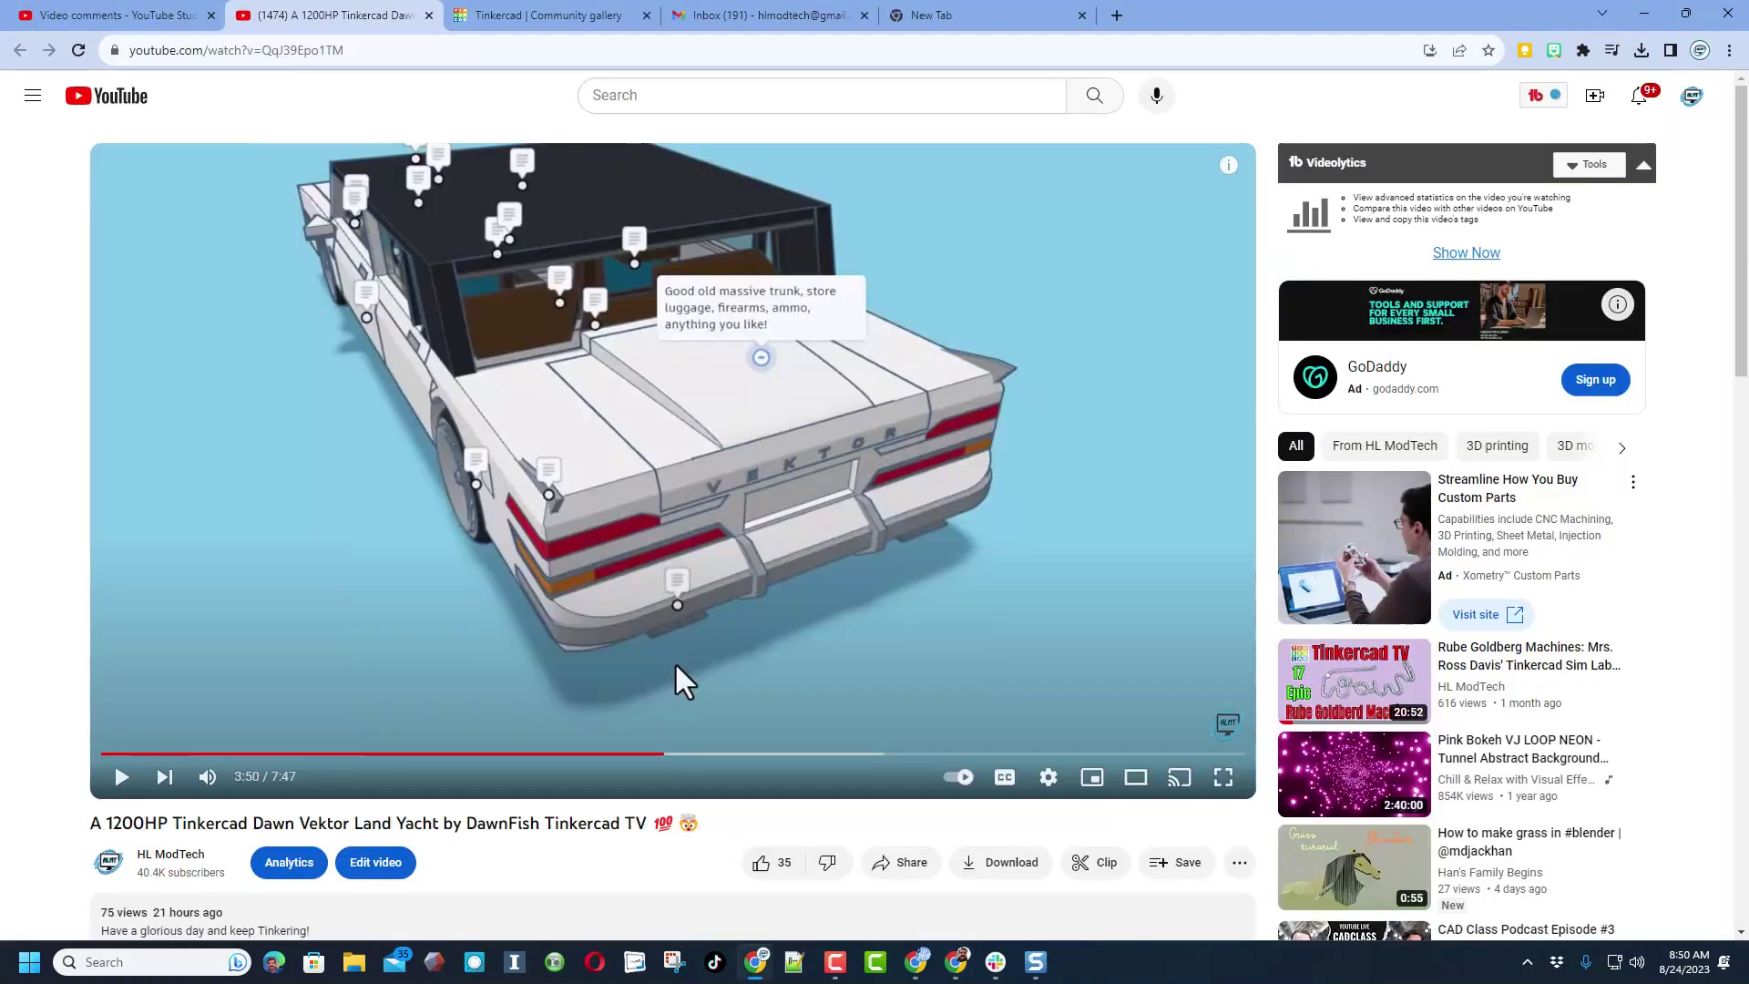
scroll(665, 662, "down", 1)
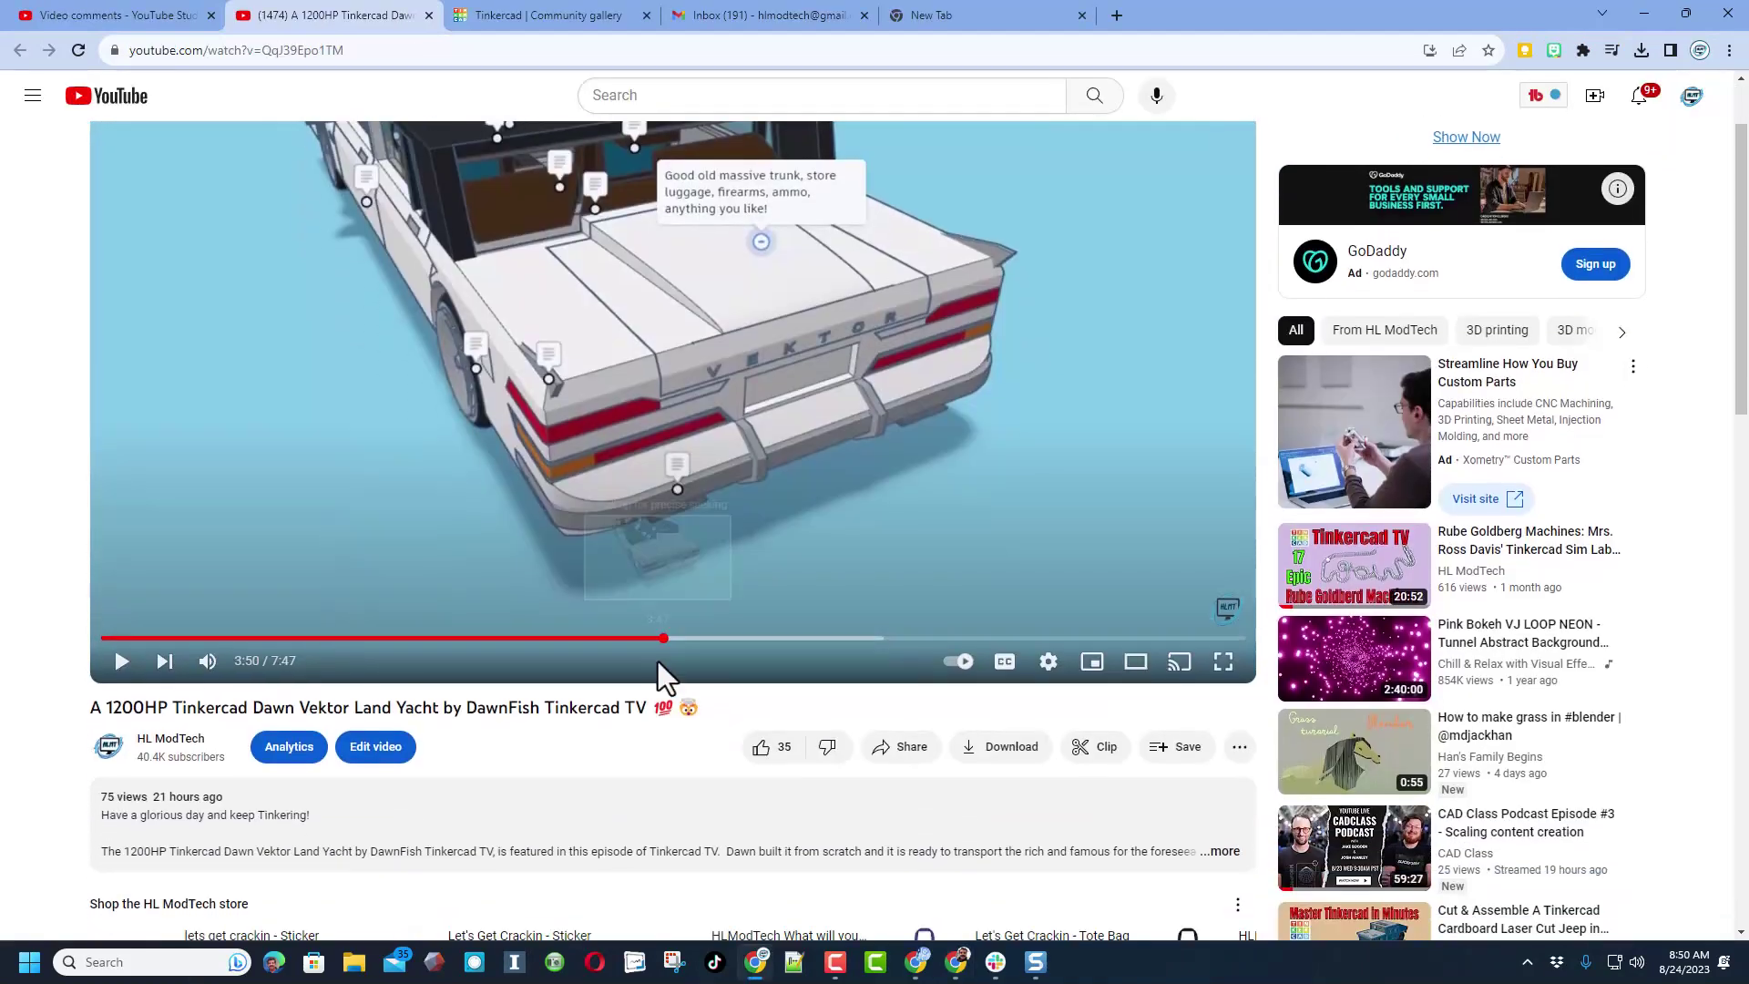
scroll(657, 674, "down", 5)
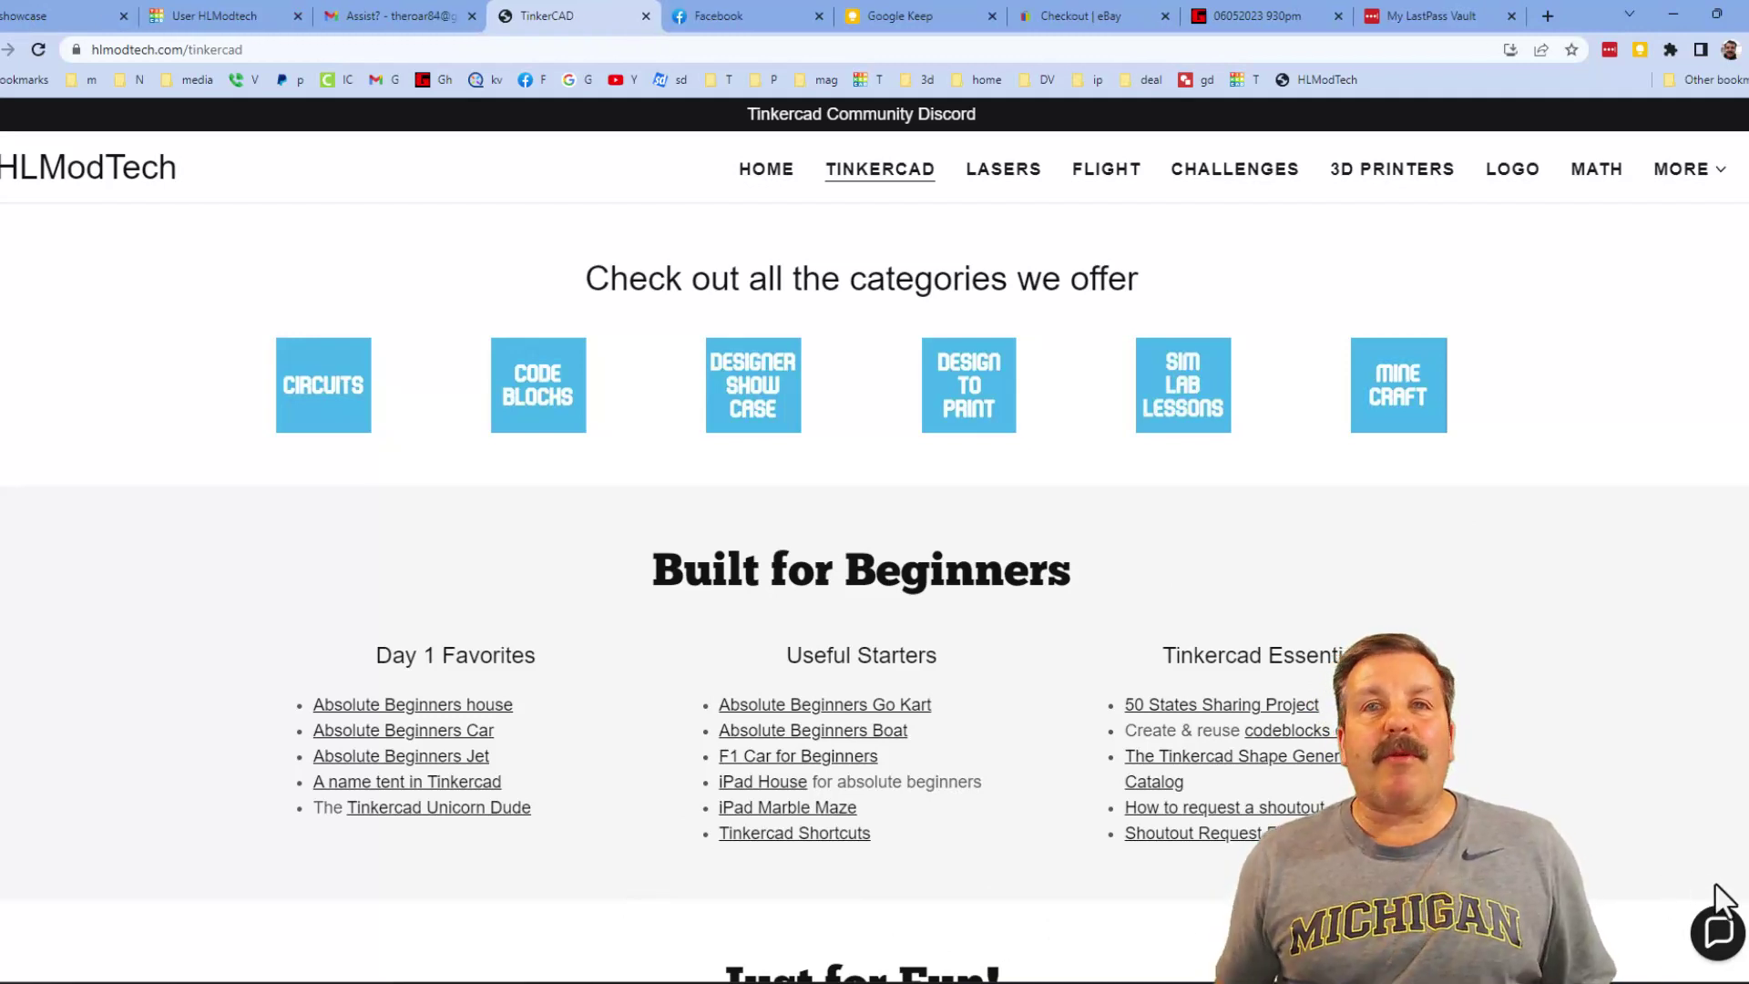
Try the Contact Us chat, then open the Tinkercad Community Discord invite and return to the HLModTech Tinkercad page
left_click(1717, 931)
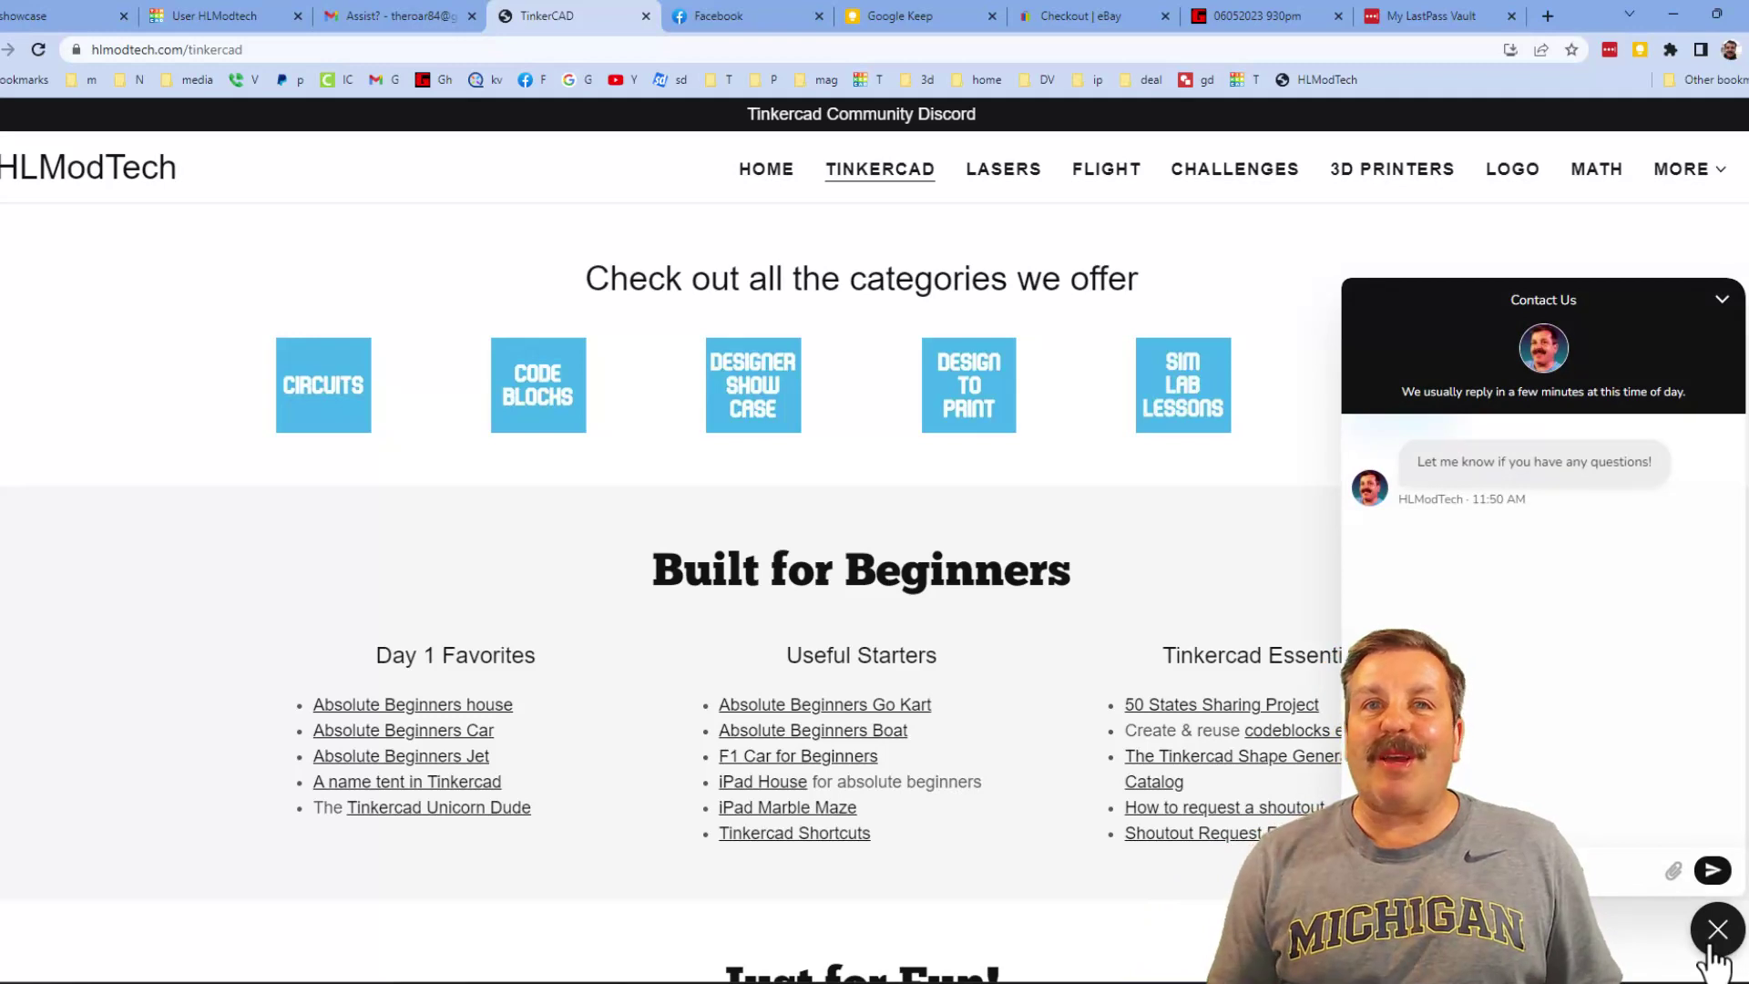
left_click(1715, 939)
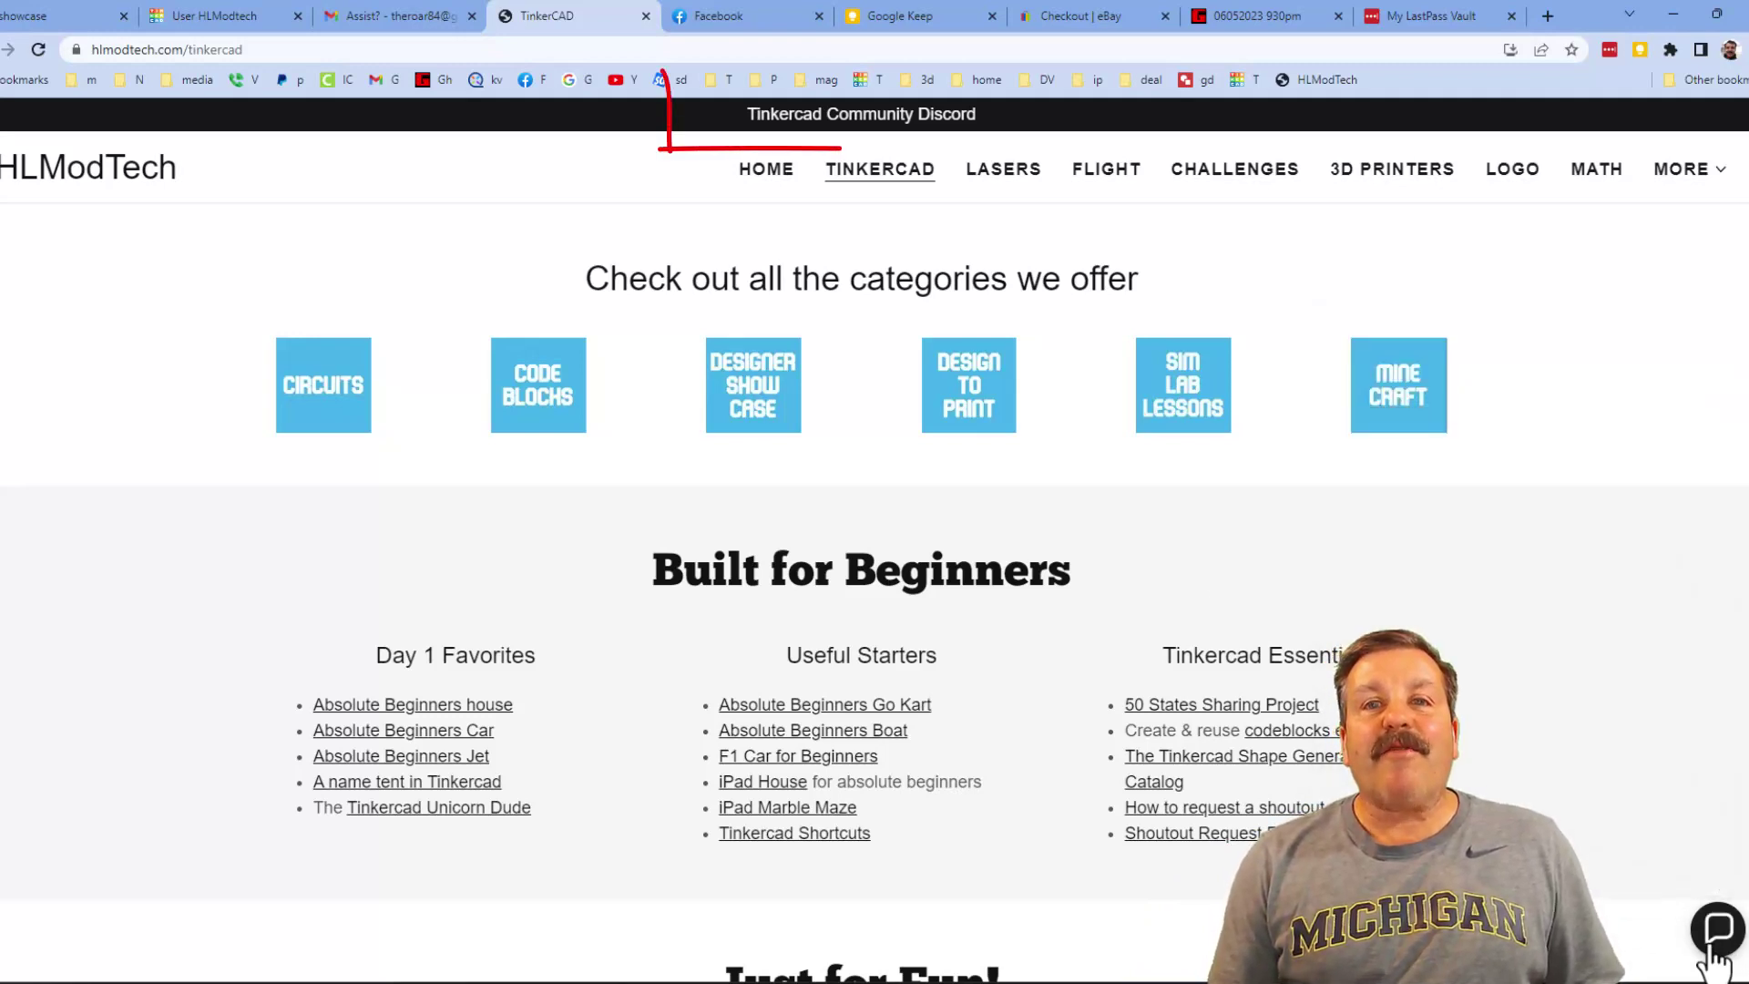
left_click(825, 125)
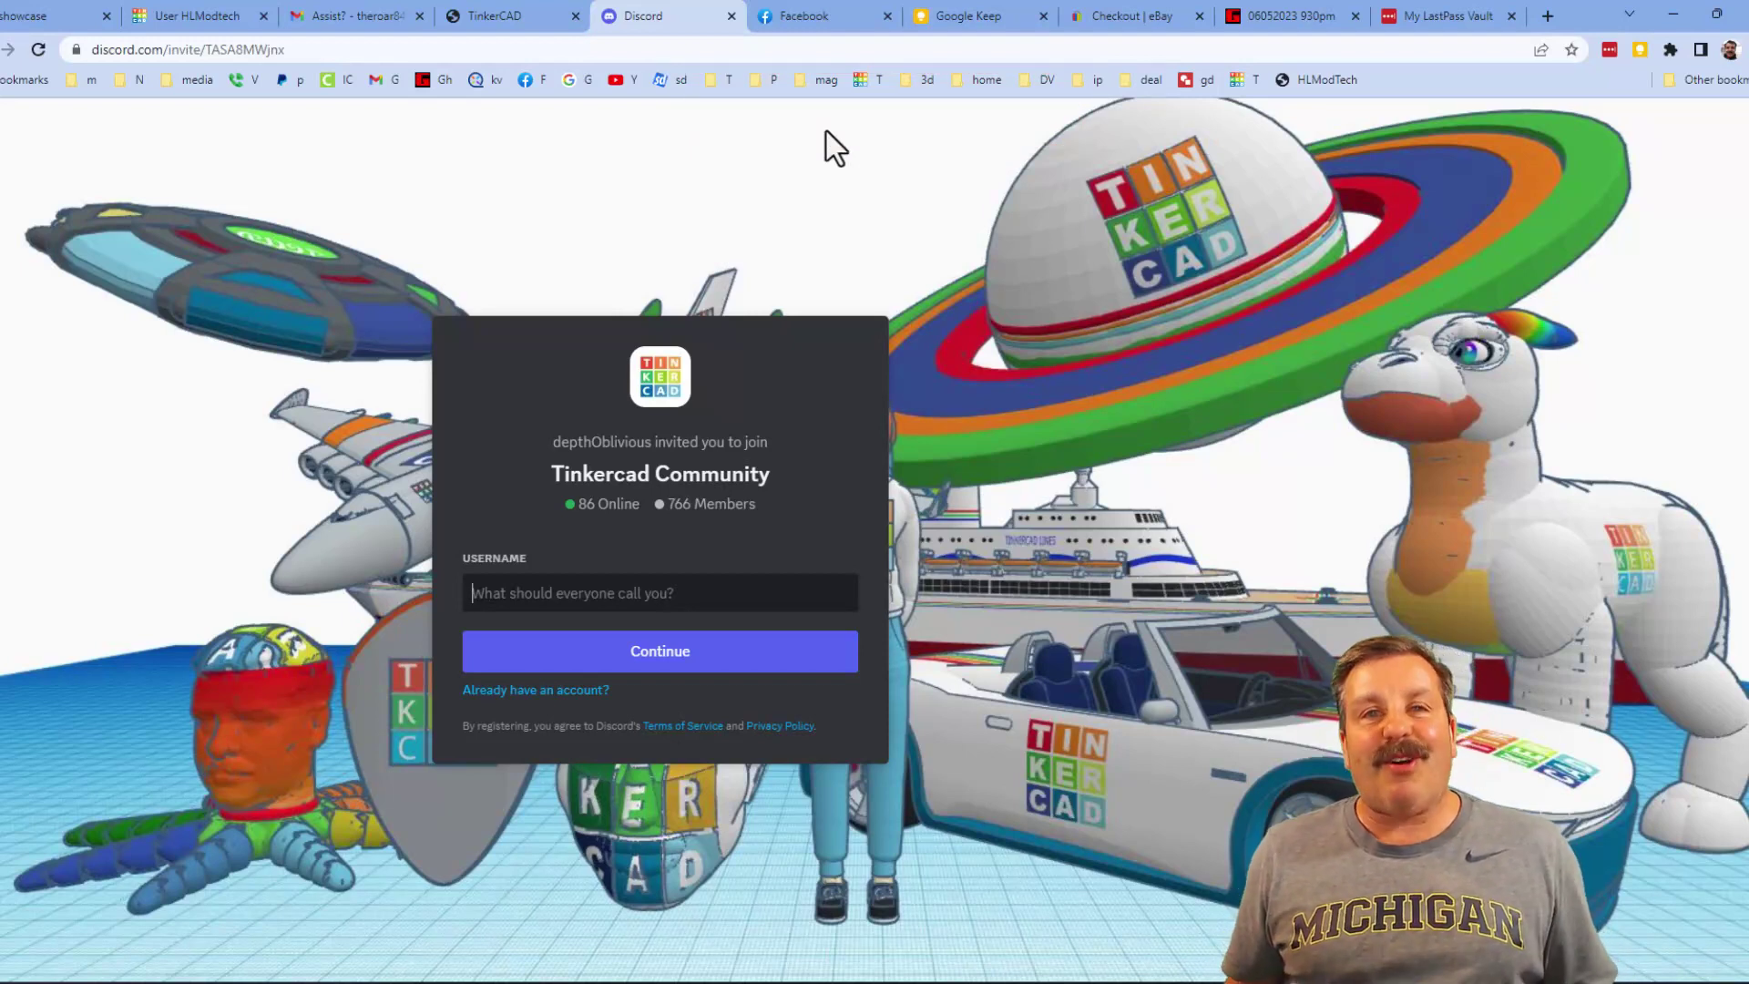
key("ctrl+shift+Tab")
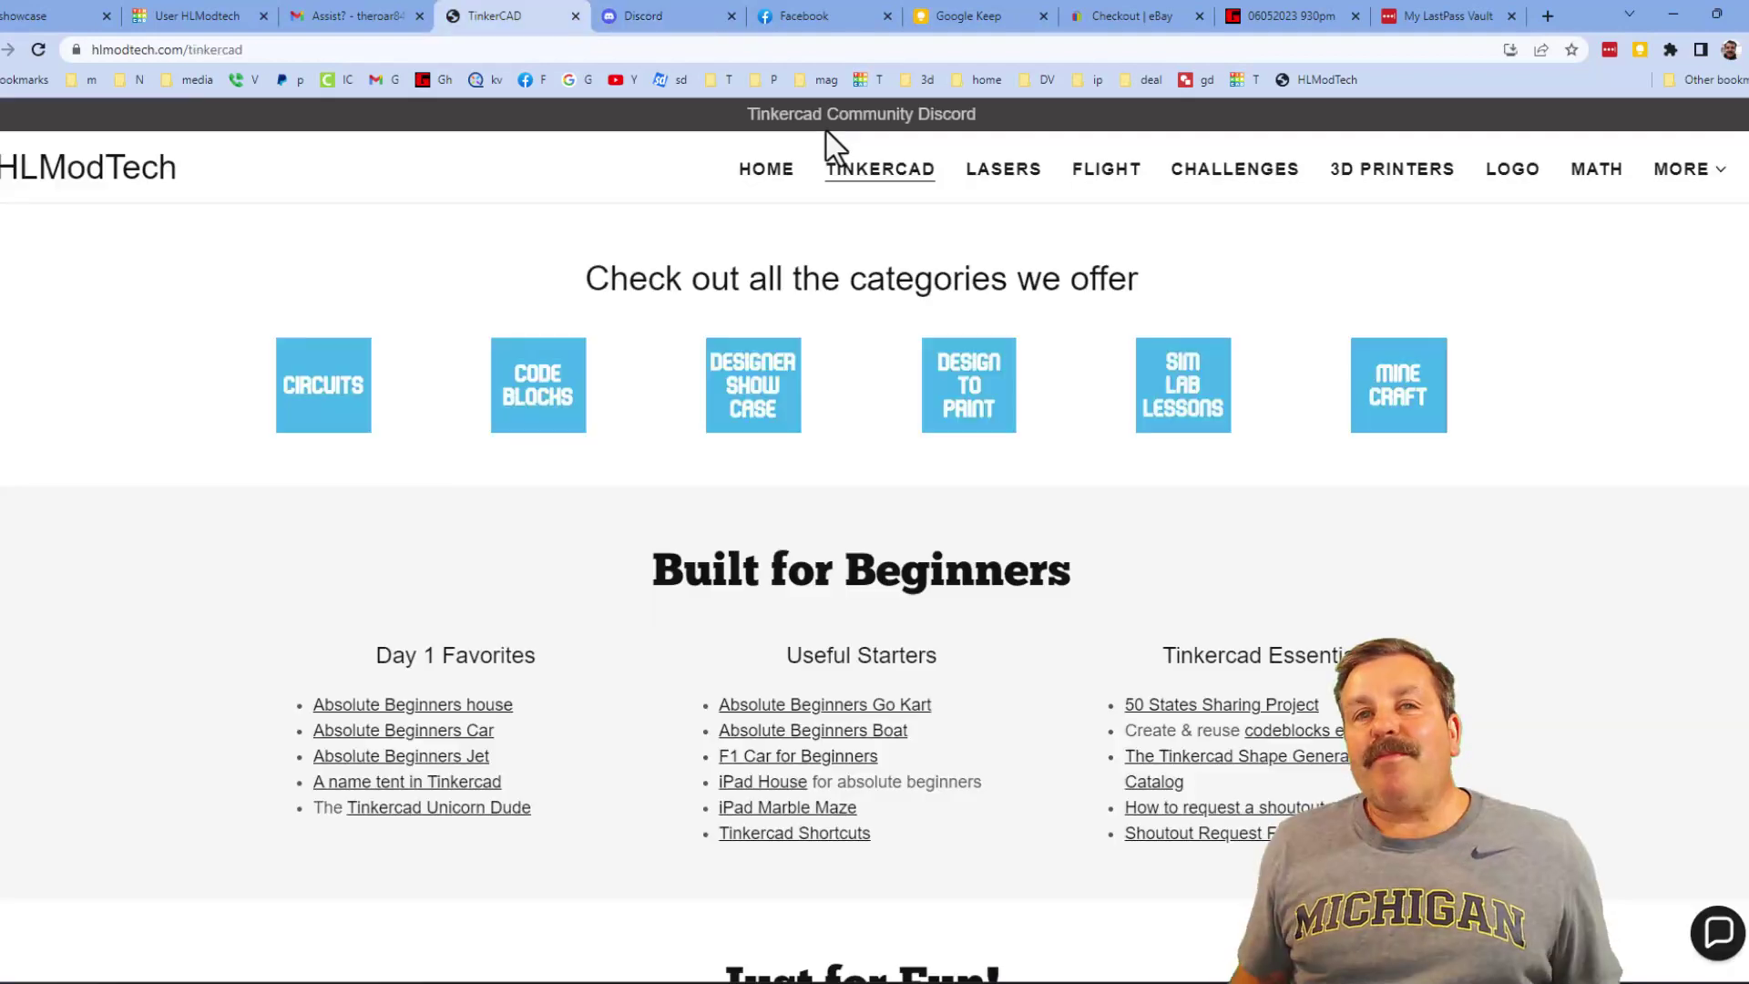